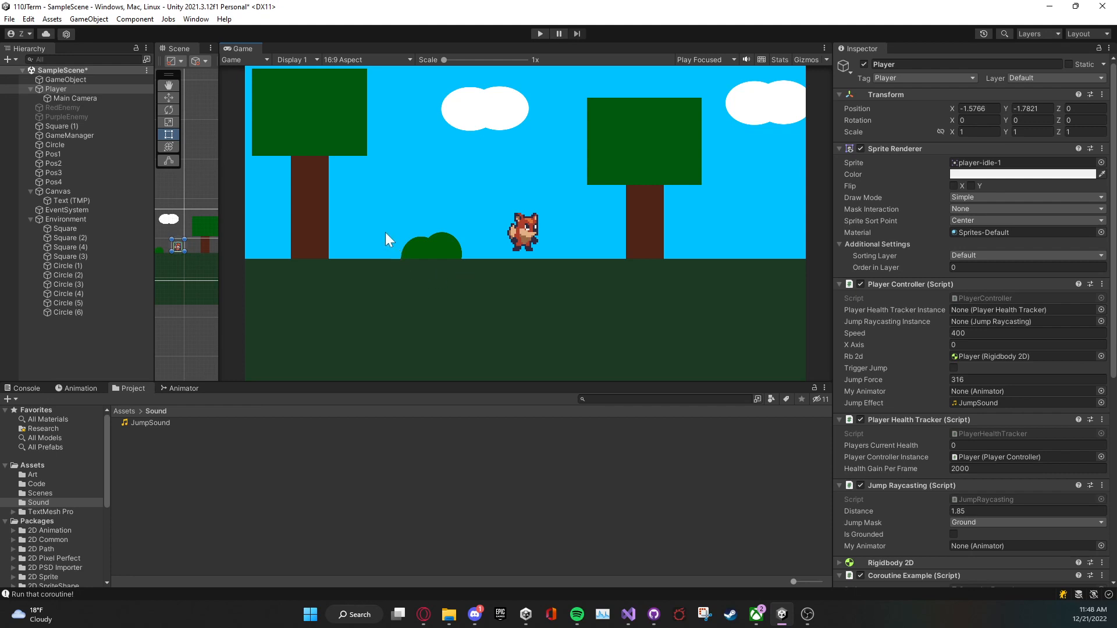
Step: Widen the Scene view beside the Game view to enlarge the view of the player character
left_click_drag(219, 263, 321, 264)
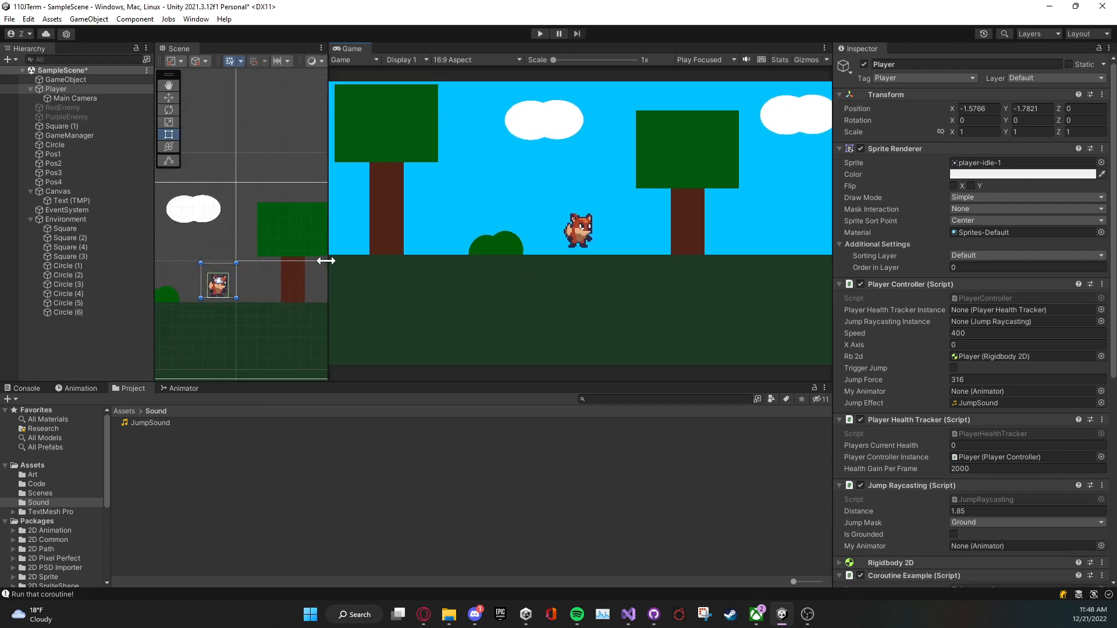
scroll(209, 284, "up", 4)
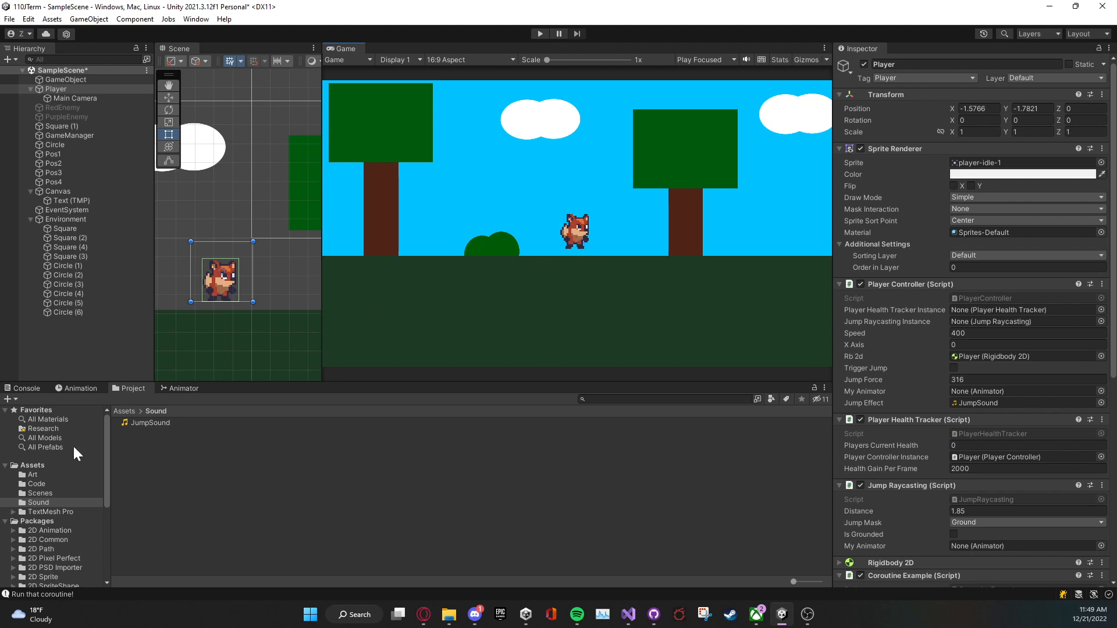
Step: Select the player-fall sprite in the Art folder and enlarge the Inspector and its preview area
left_click(41, 474)
left_click(158, 469)
left_click(167, 461)
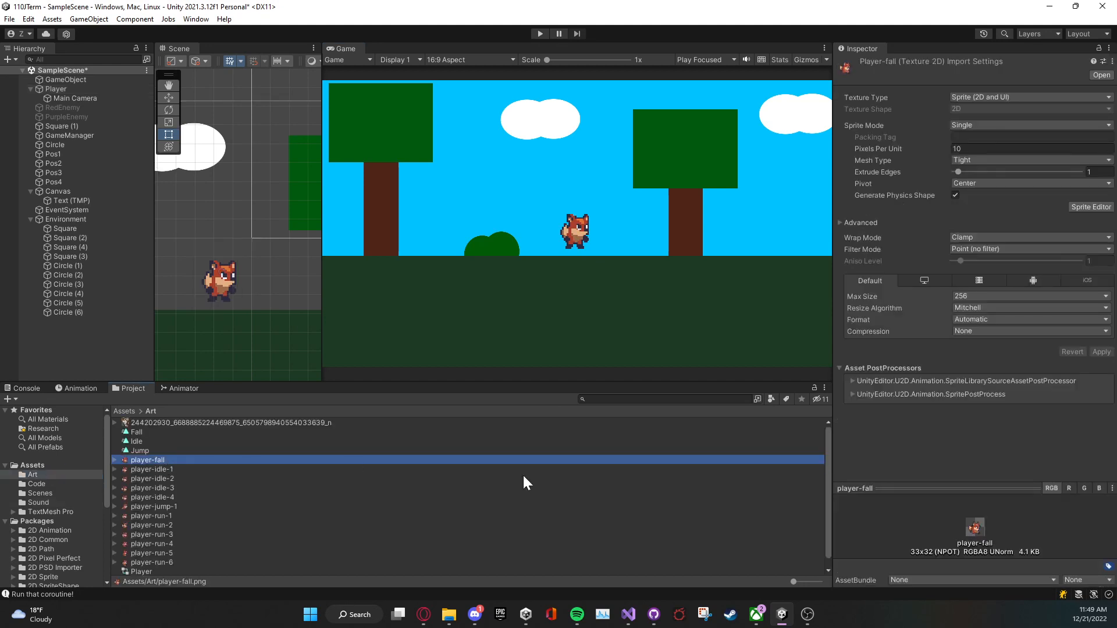
left_click_drag(920, 490, 926, 311)
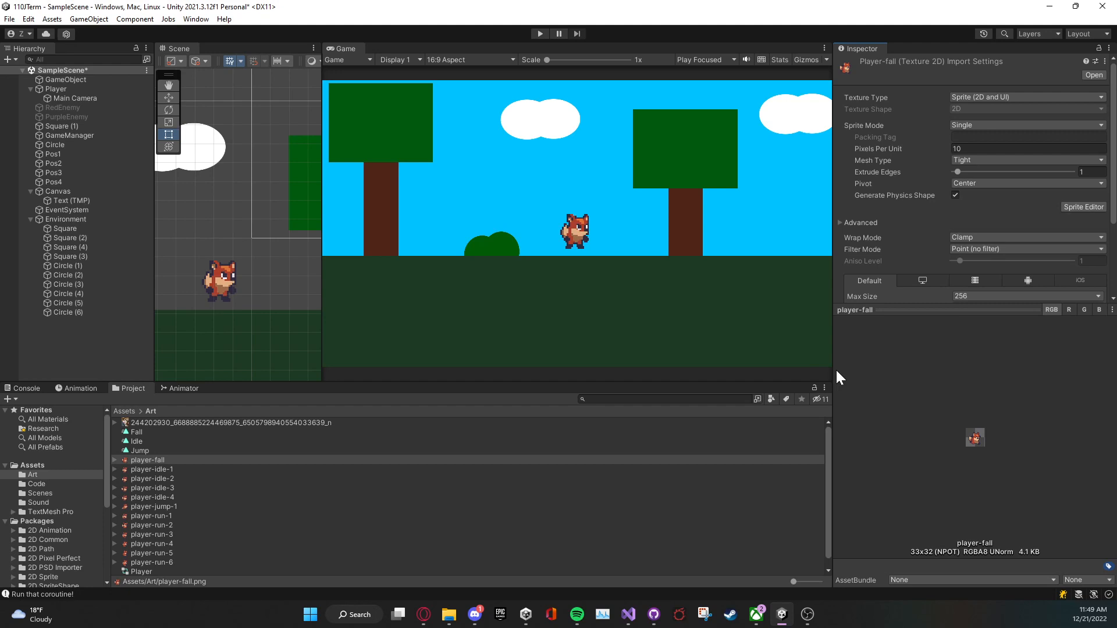
left_click_drag(835, 368, 647, 347)
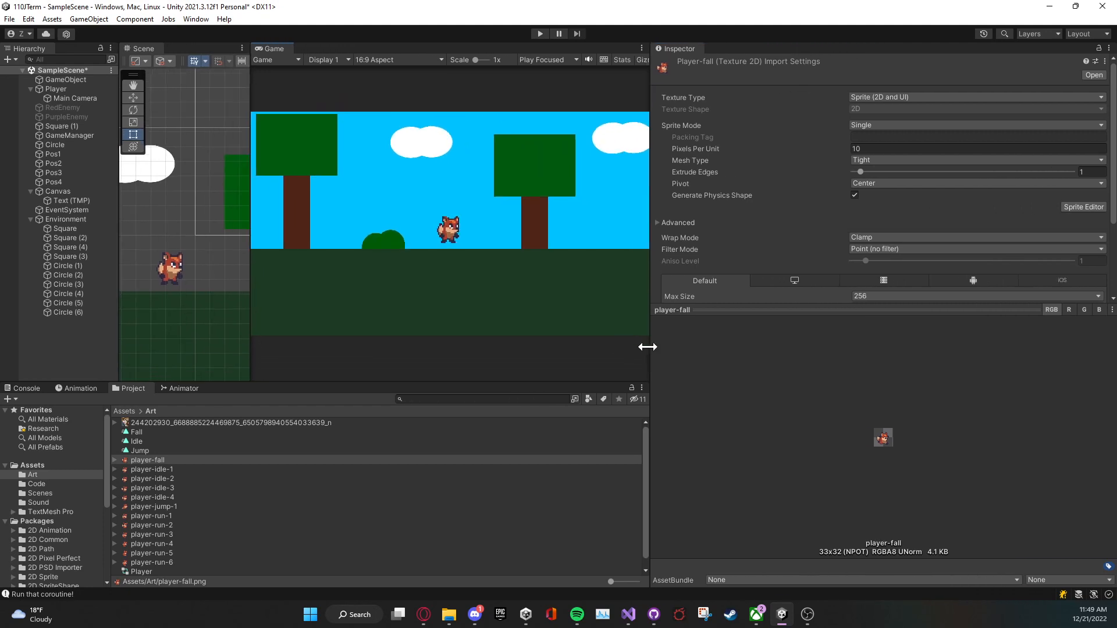
Step: Examine the player's idle, run and fall sprites in the Art folder one by one in the preview
left_click(191, 469)
left_click(184, 479)
left_click(185, 497)
left_click(183, 516)
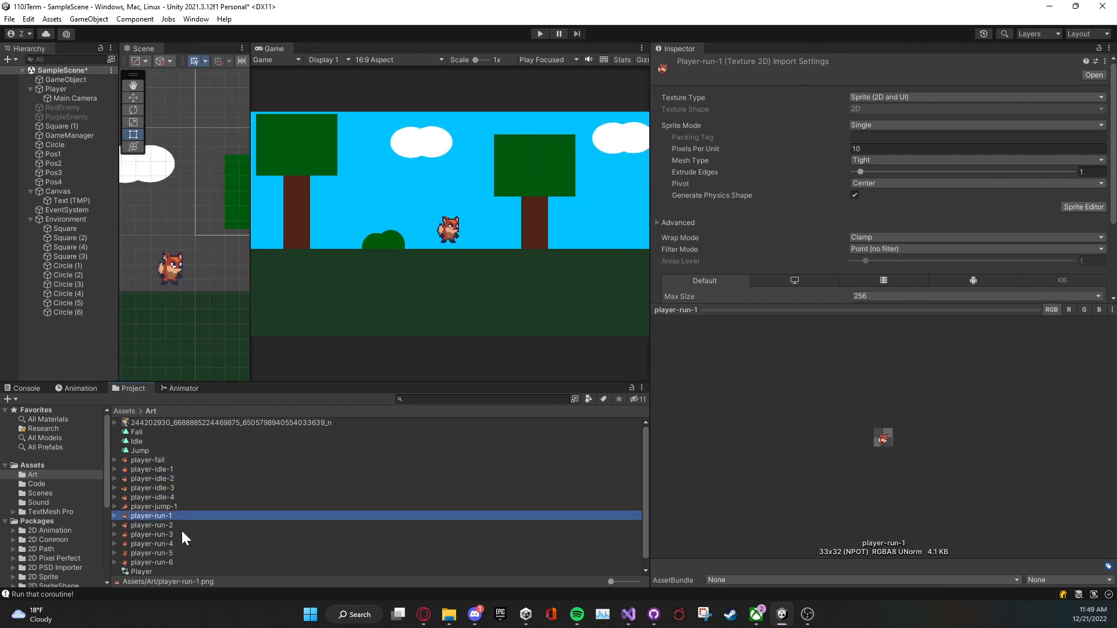
left_click(183, 533)
left_click(180, 544)
left_click(182, 569)
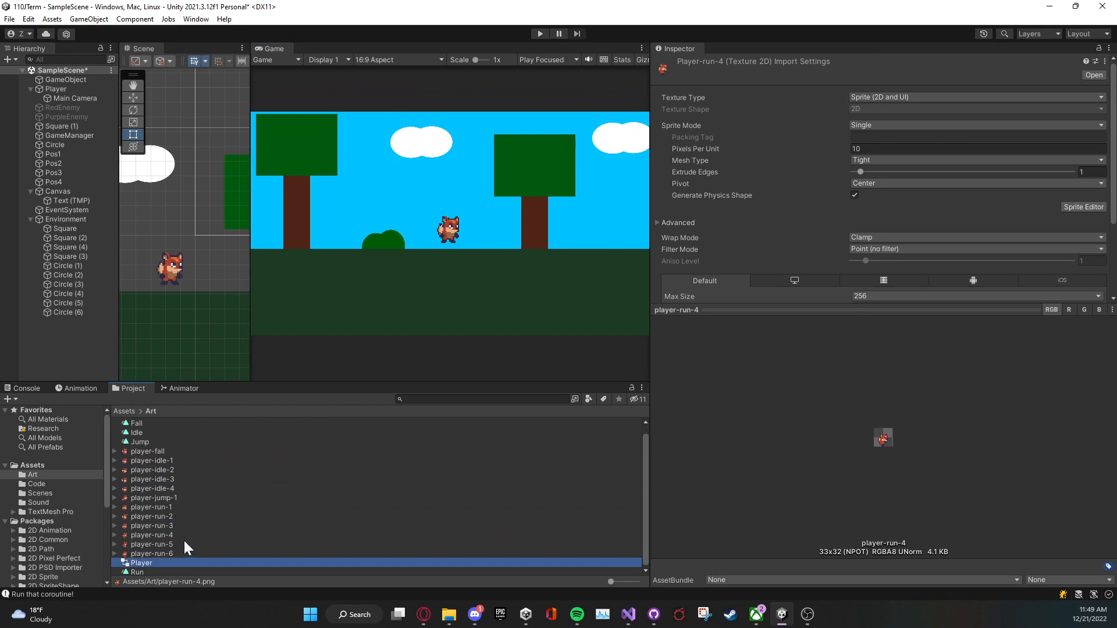
left_click(183, 544)
left_click(186, 516)
left_click(187, 488)
left_click(190, 470)
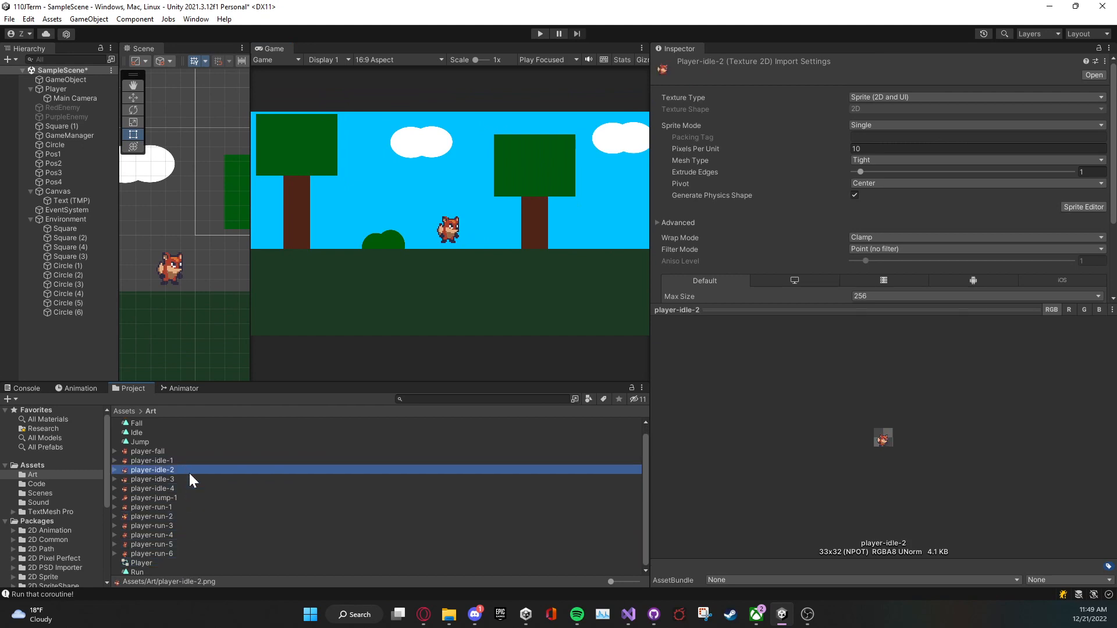
left_click(188, 458)
left_click(192, 450)
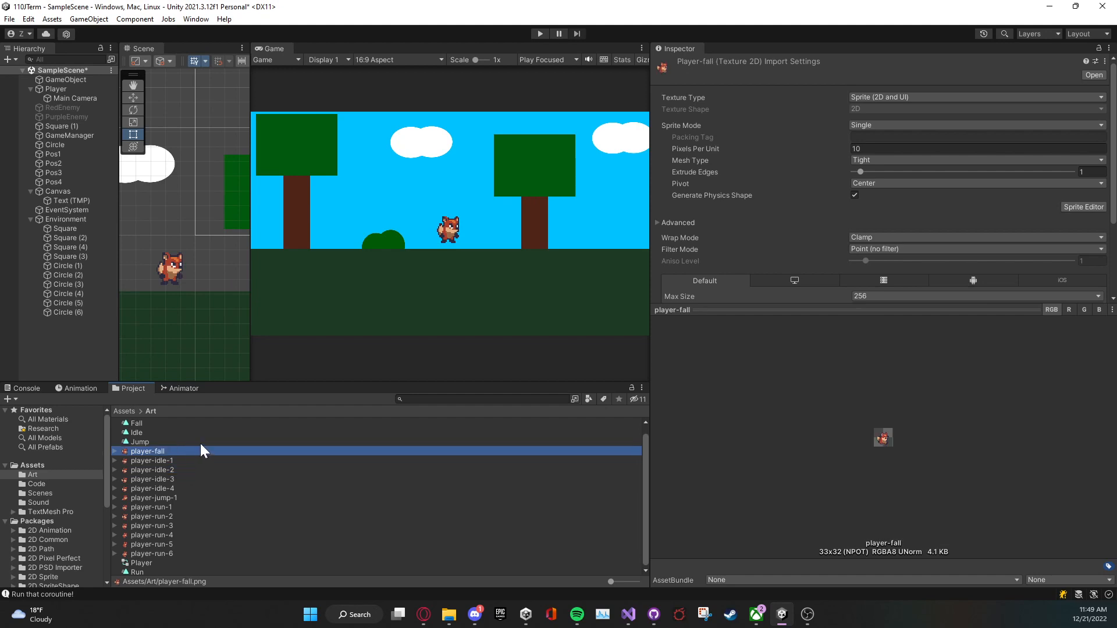
Step: Examine the Fall, Idle, Jump and Run animation clips and the Player animator controller in the Art folder
left_click(206, 432)
scroll(204, 433, "up", 1)
left_click(148, 435)
left_click(152, 450)
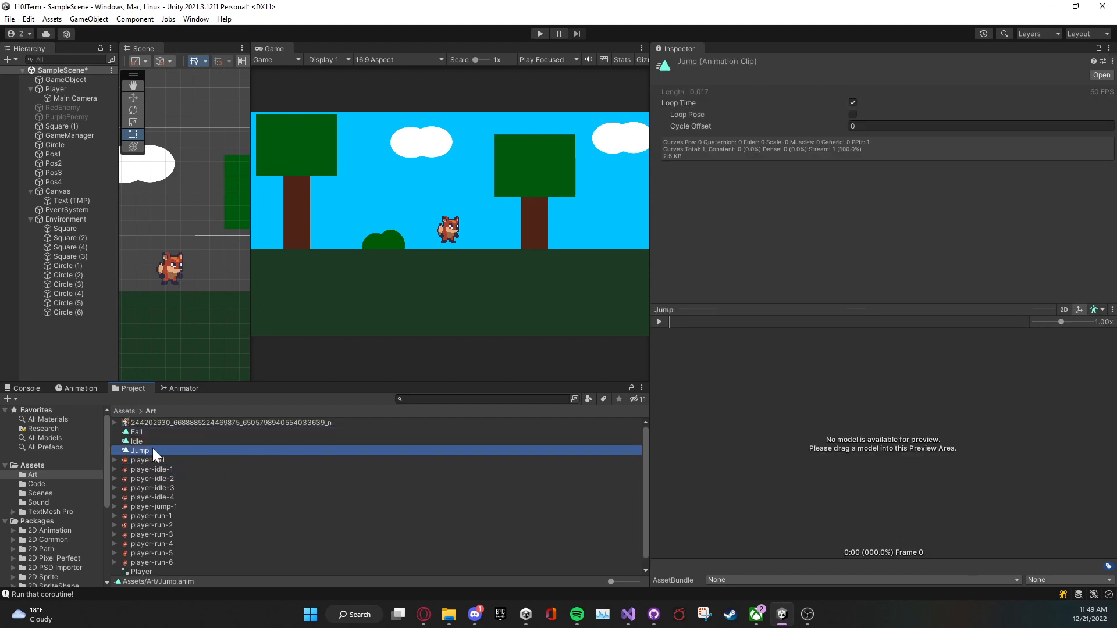
left_click(155, 439)
left_click(158, 430)
scroll(157, 442, "down", 1)
left_click(156, 564)
left_click(152, 572)
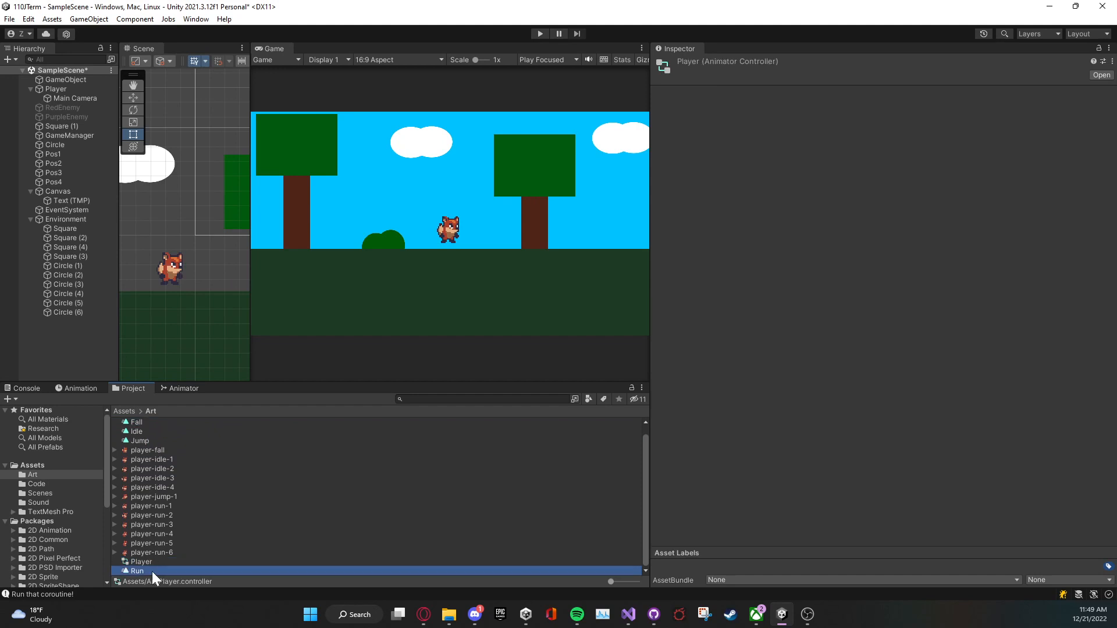
left_click(152, 562)
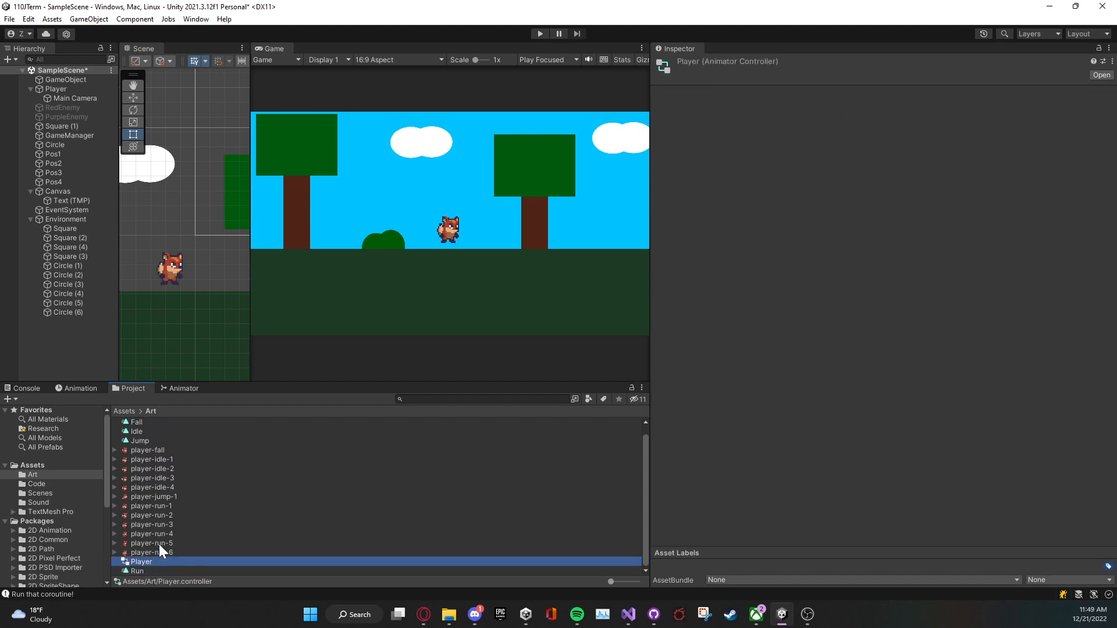
left_click(169, 440)
Step: Create a folder named AnimationMaterials inside the Art folder
right_click(58, 476)
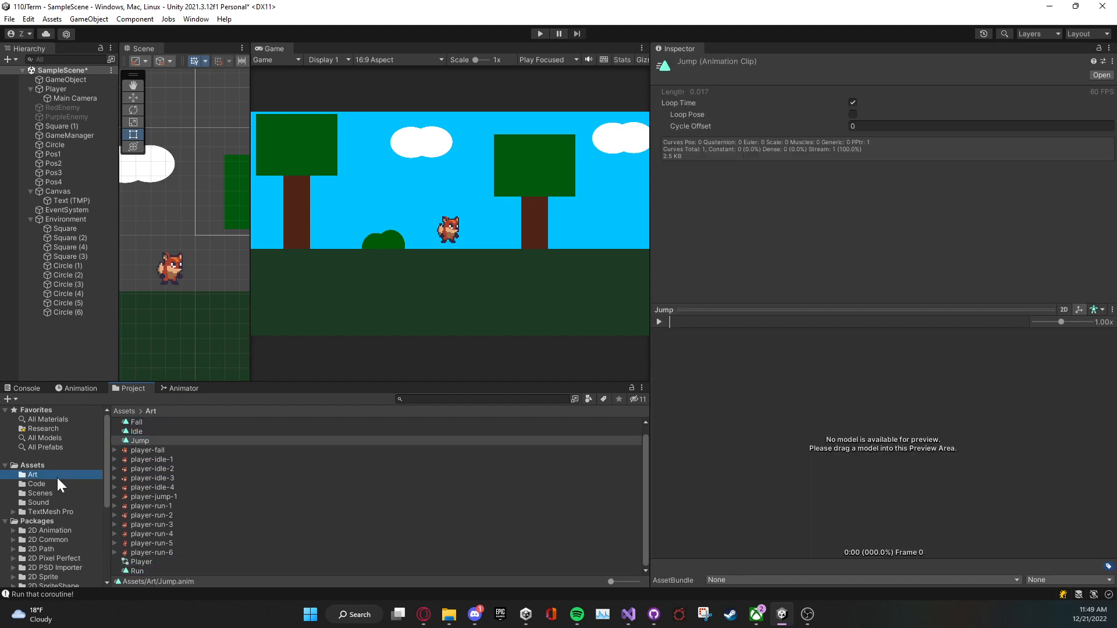
mouse_move(93, 166)
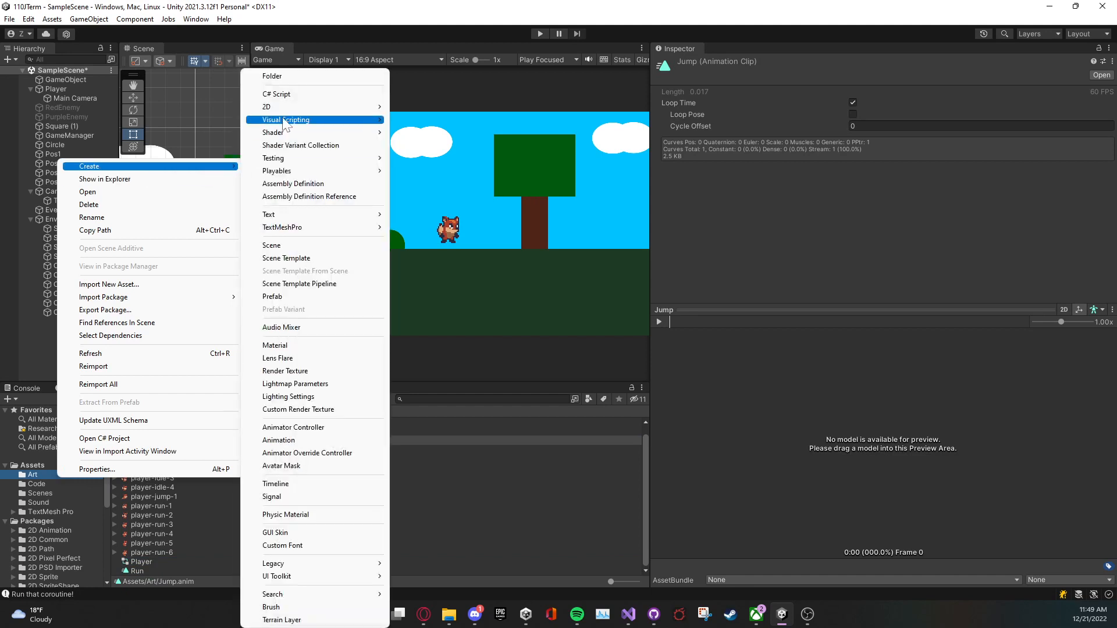
left_click(299, 78)
type("Anim")
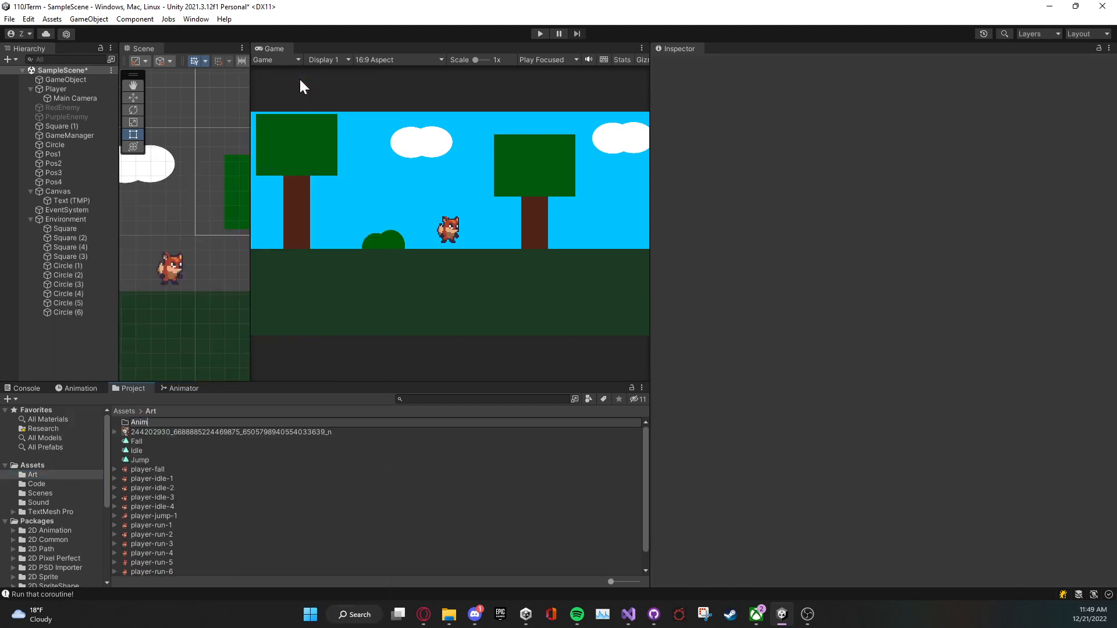
type("ationMaterials")
key("Return")
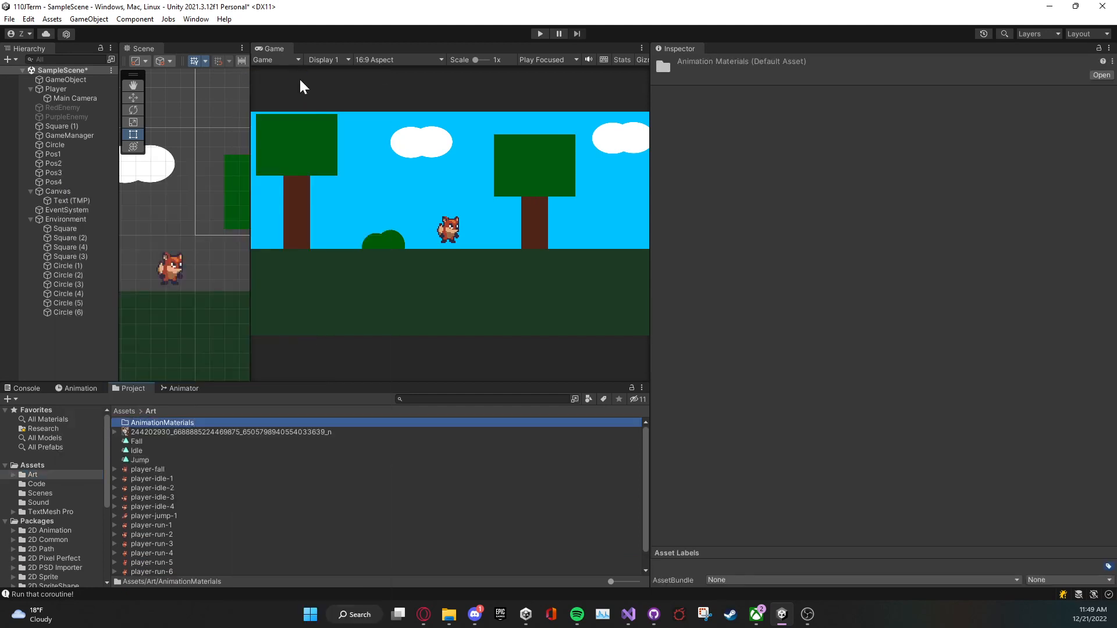
Step: Move the Fall, Idle, Jump and Run clips and the Player animator controller into the AnimationMaterials folder
left_click(143, 448)
left_click(146, 443)
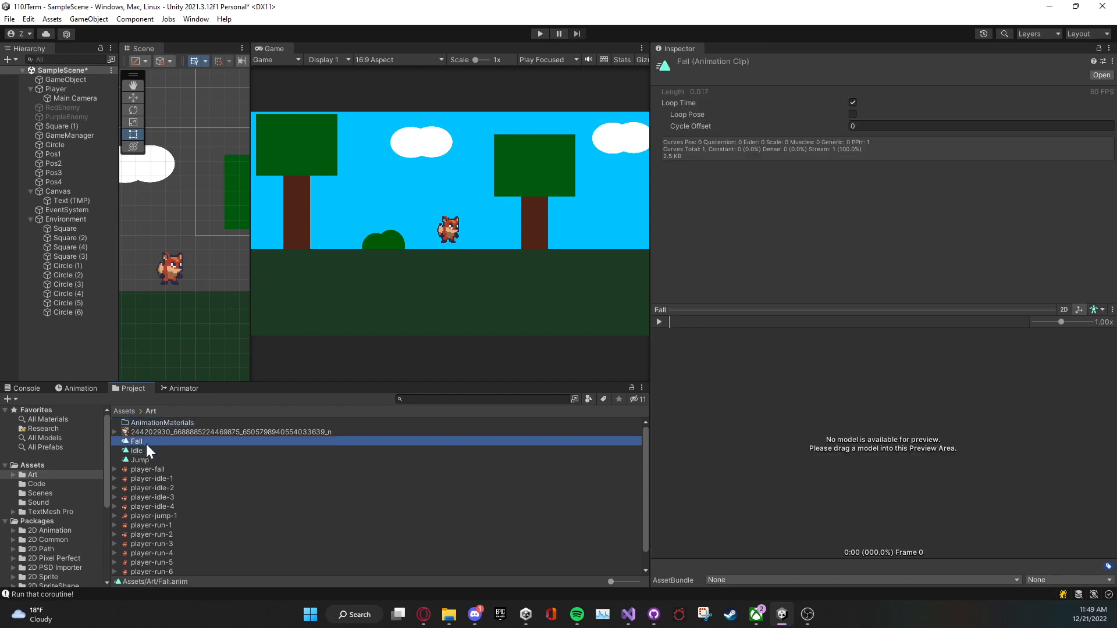
left_click(145, 458, "ctrl")
left_click(145, 453, "ctrl")
scroll(163, 459, "down", 2)
left_click(156, 562, "ctrl")
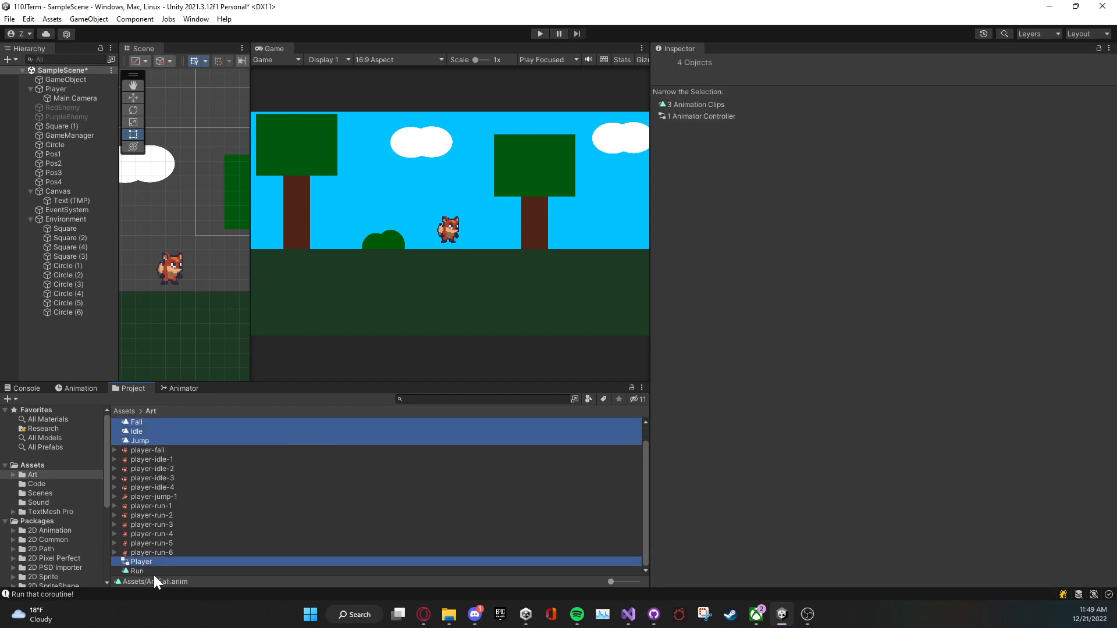
left_click(154, 571, "ctrl")
scroll(152, 512, "up", 2)
left_click_drag(139, 448, 149, 425)
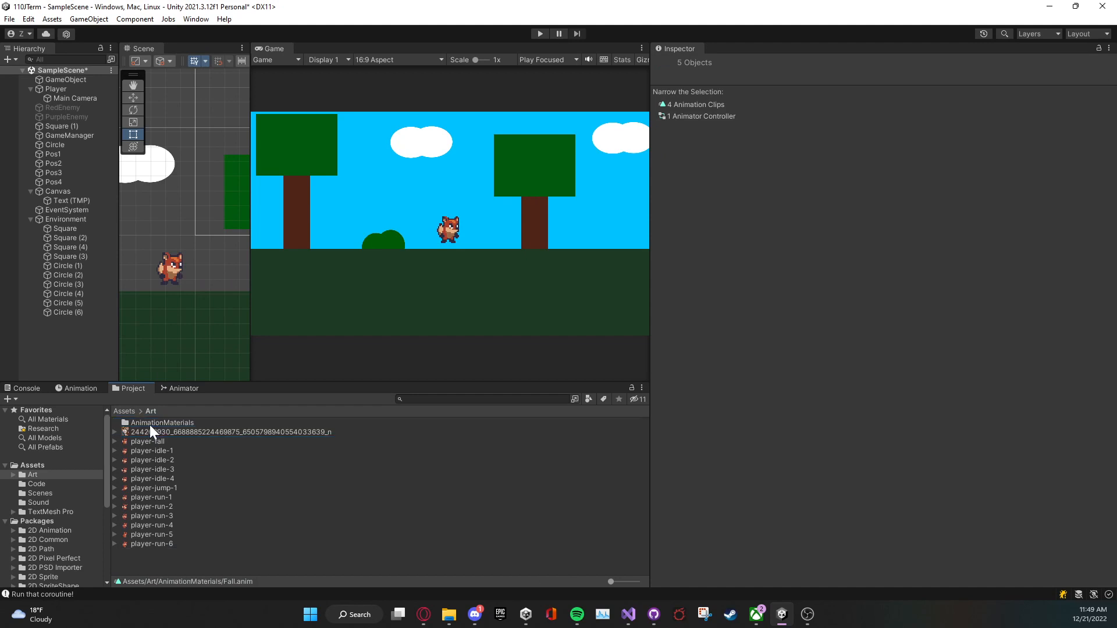
Step: Delete the dog photo from the Art folder
left_click(159, 434)
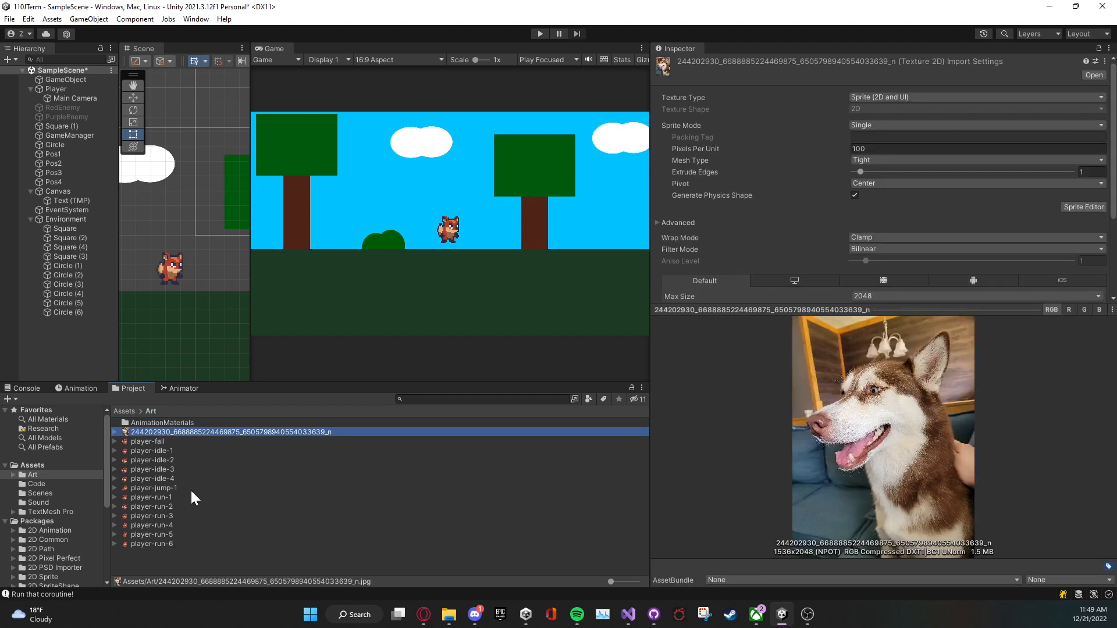
key("Delete")
left_click(619, 330)
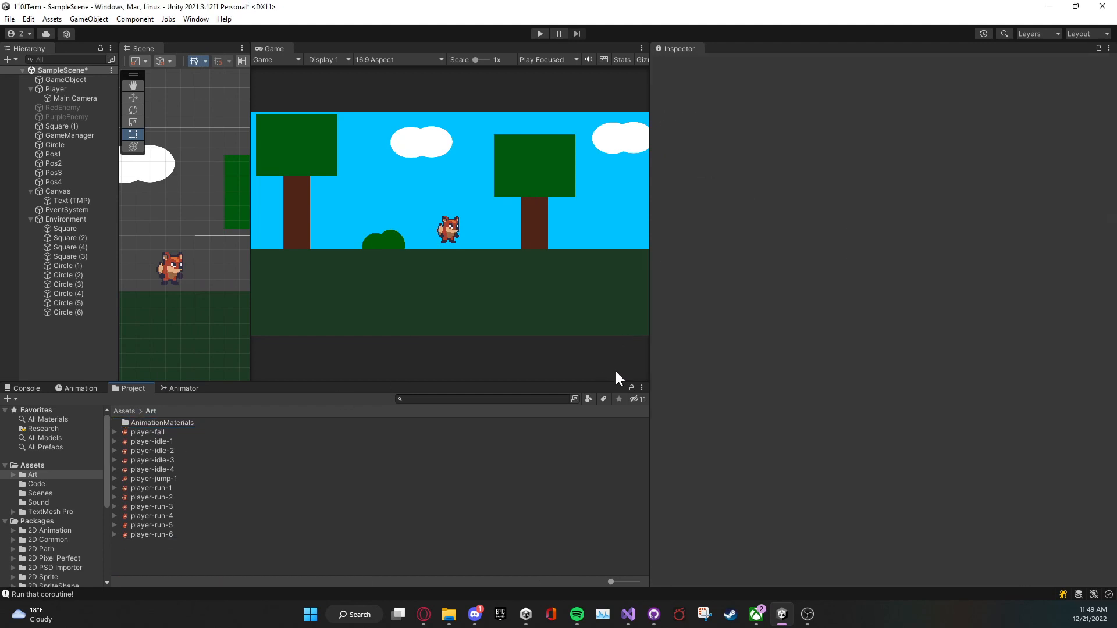
Step: Inspect the Player's Animator component and search the addable components for "animator"
left_click(168, 441)
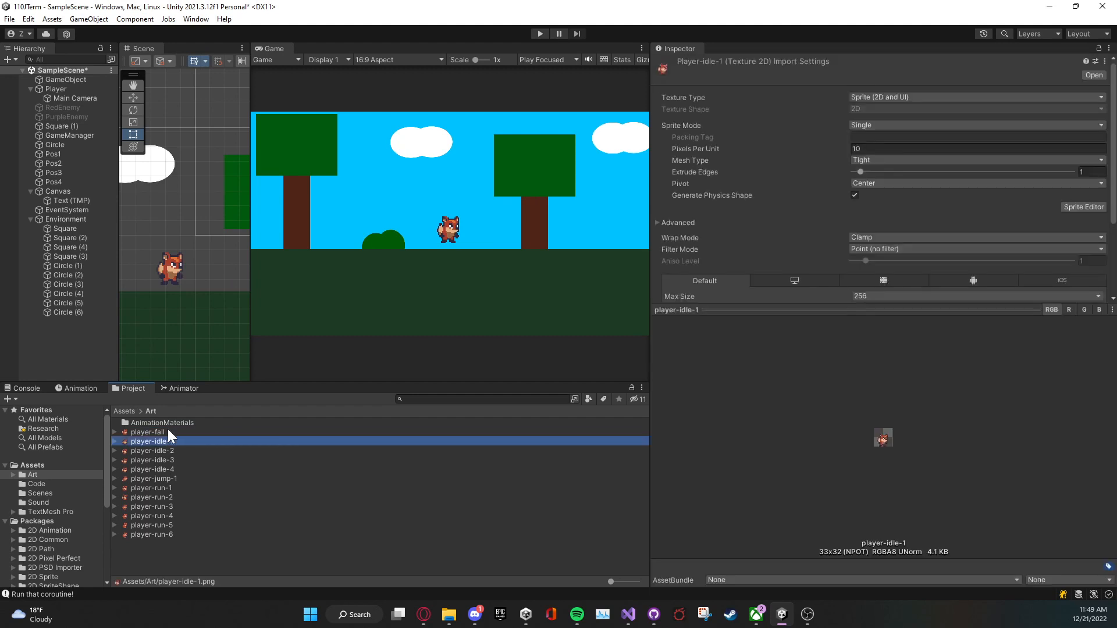
left_click(171, 280)
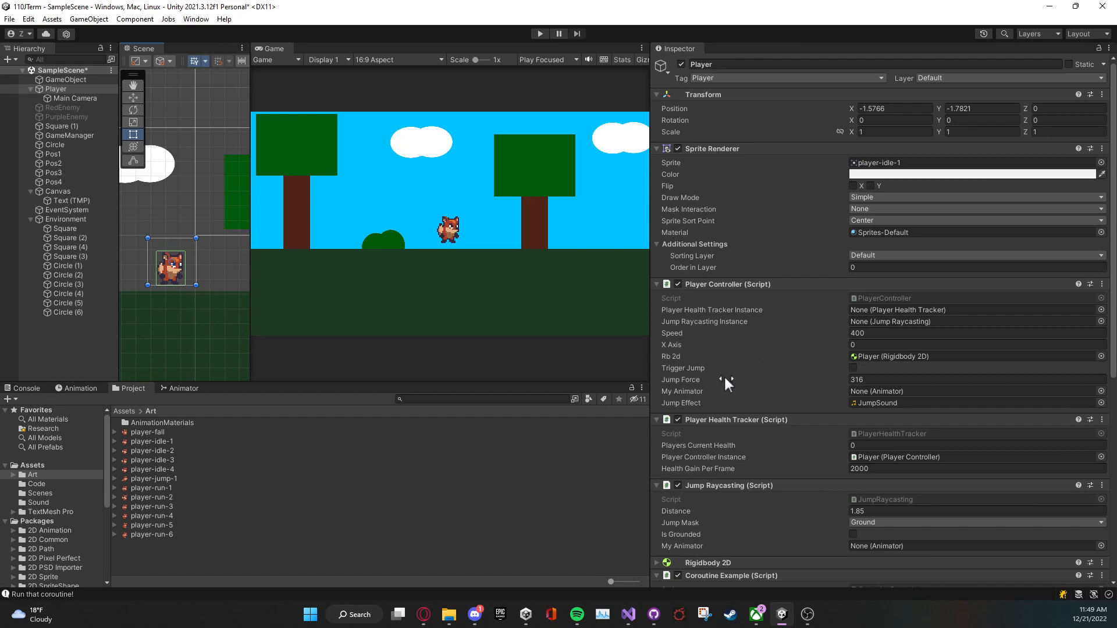
scroll(724, 375, "down", 10)
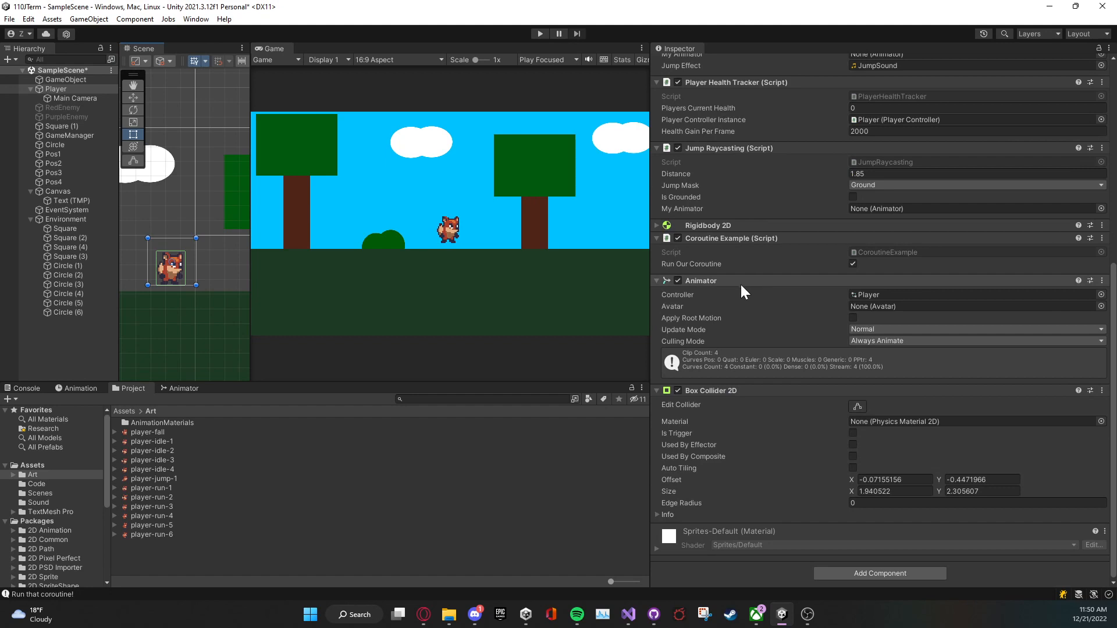
left_click(901, 575)
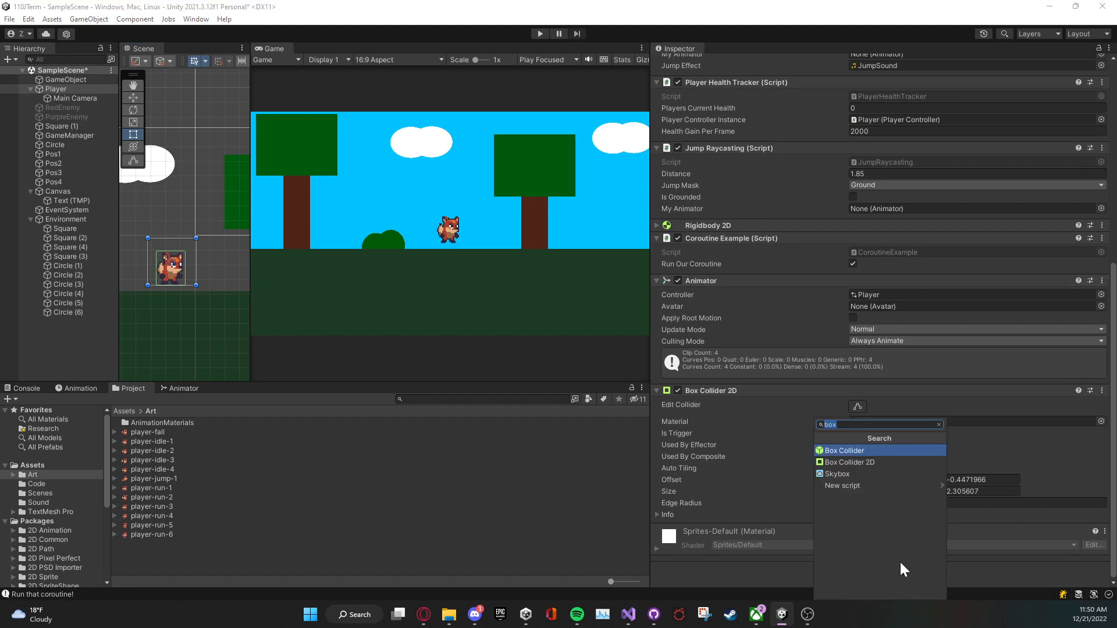
type("animator")
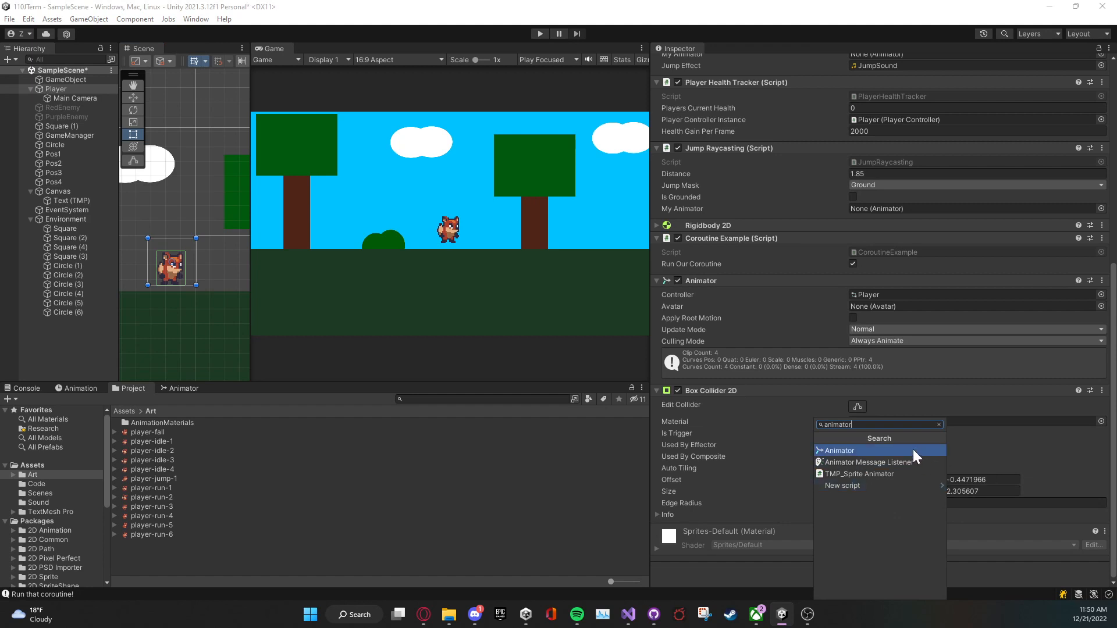
left_click(412, 481)
Step: Show the Player's Idle clip in the Animation window
left_click(177, 428)
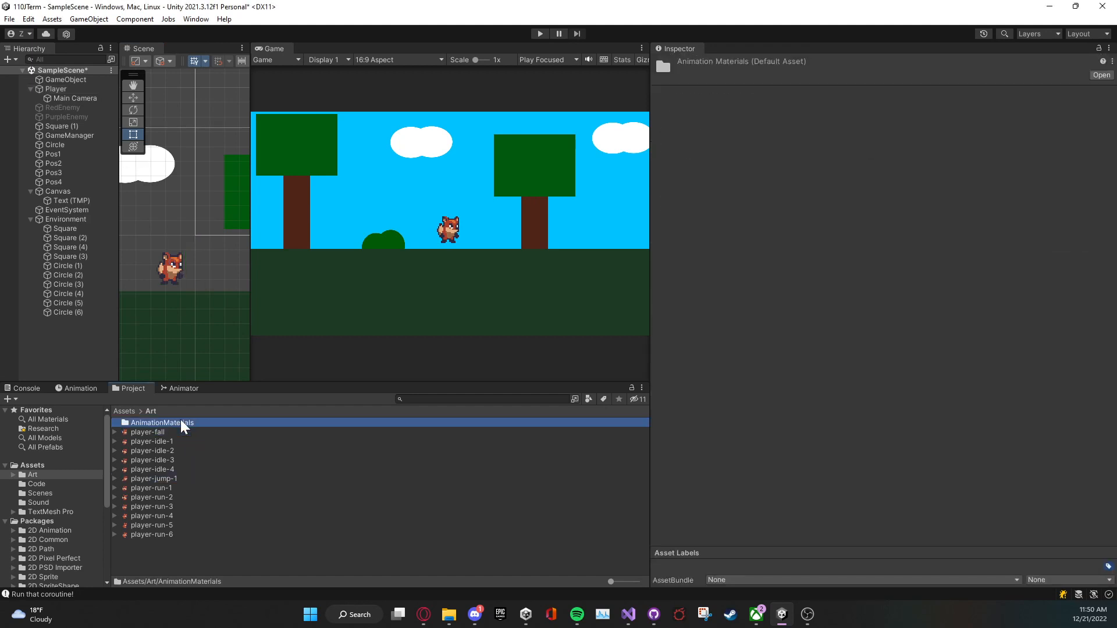
left_click(184, 393)
left_click(73, 394)
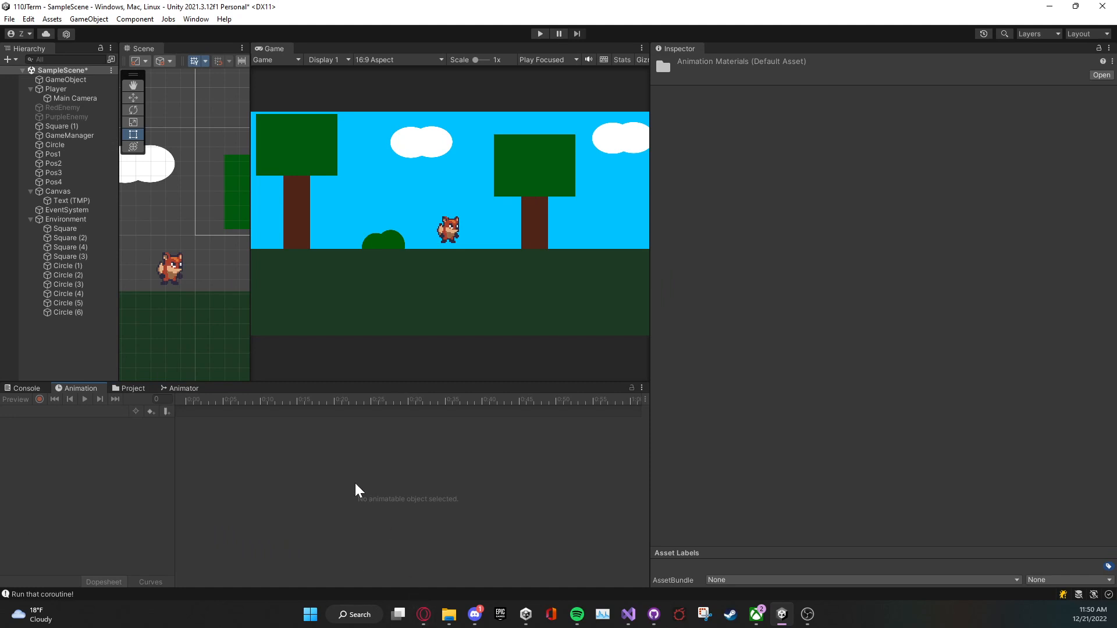
left_click(56, 89)
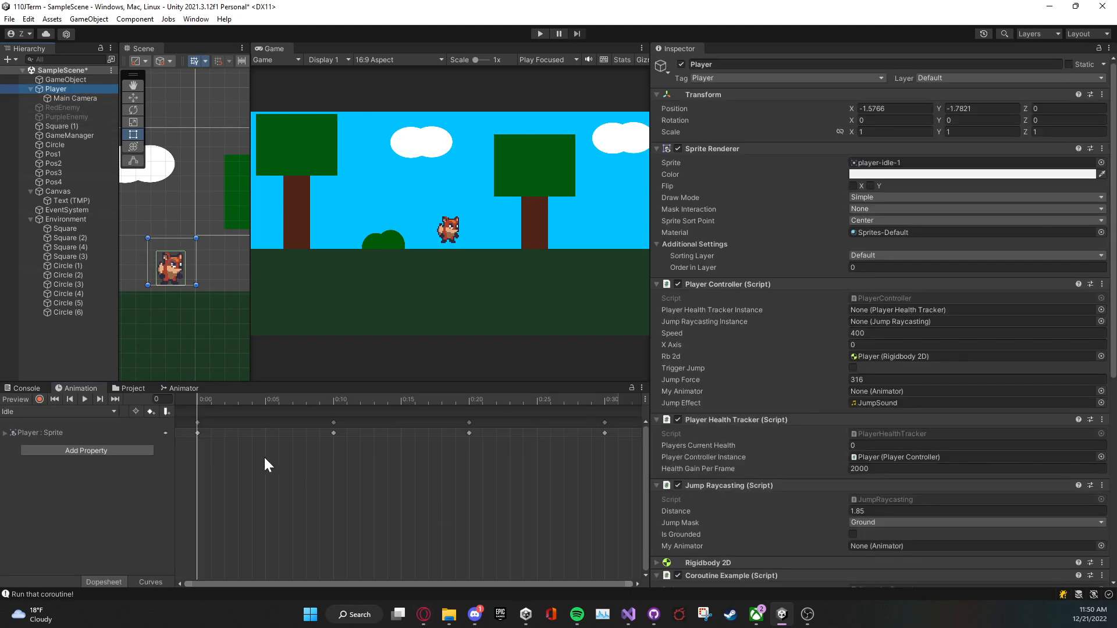
Step: Create an Animator and an animation clip named Env for the Environment object, saved in the Art folder
left_click(73, 218)
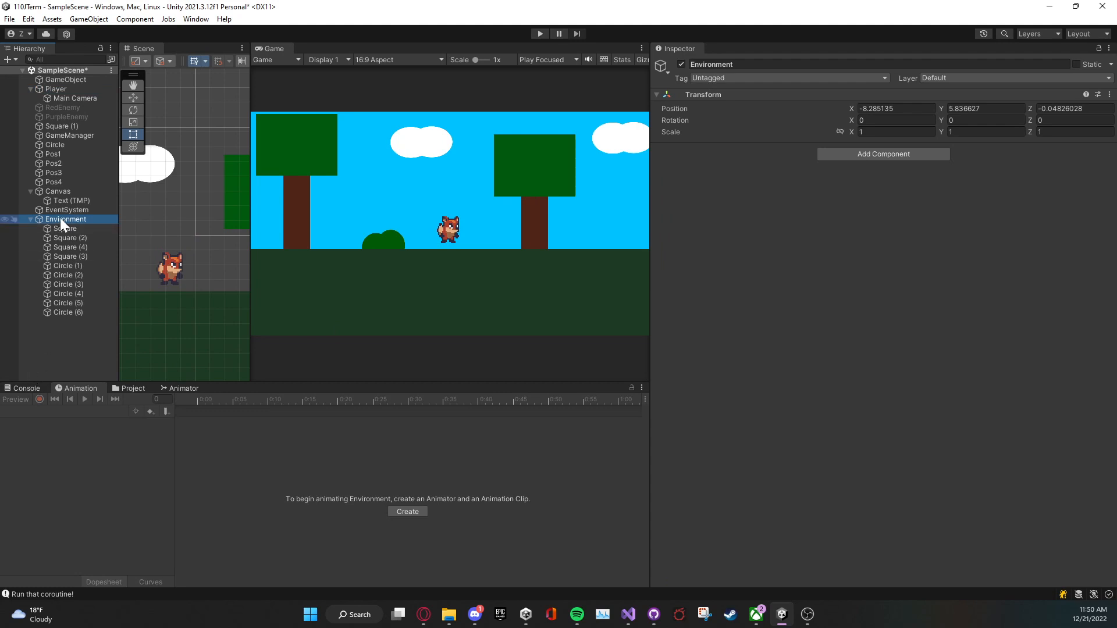
left_click(408, 511)
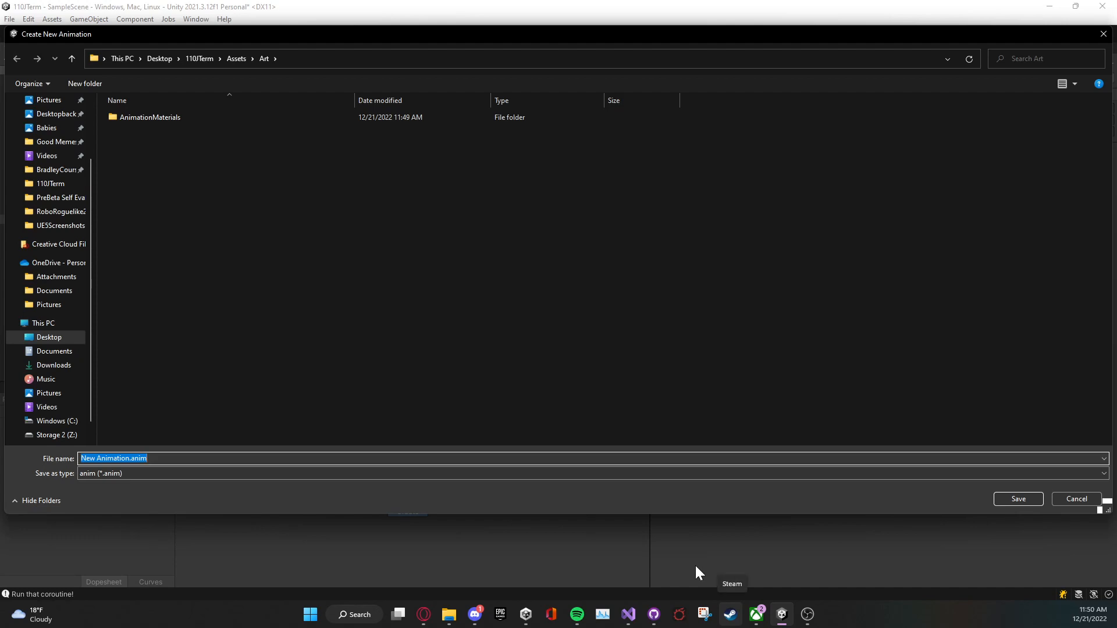
type("Env")
key("Return")
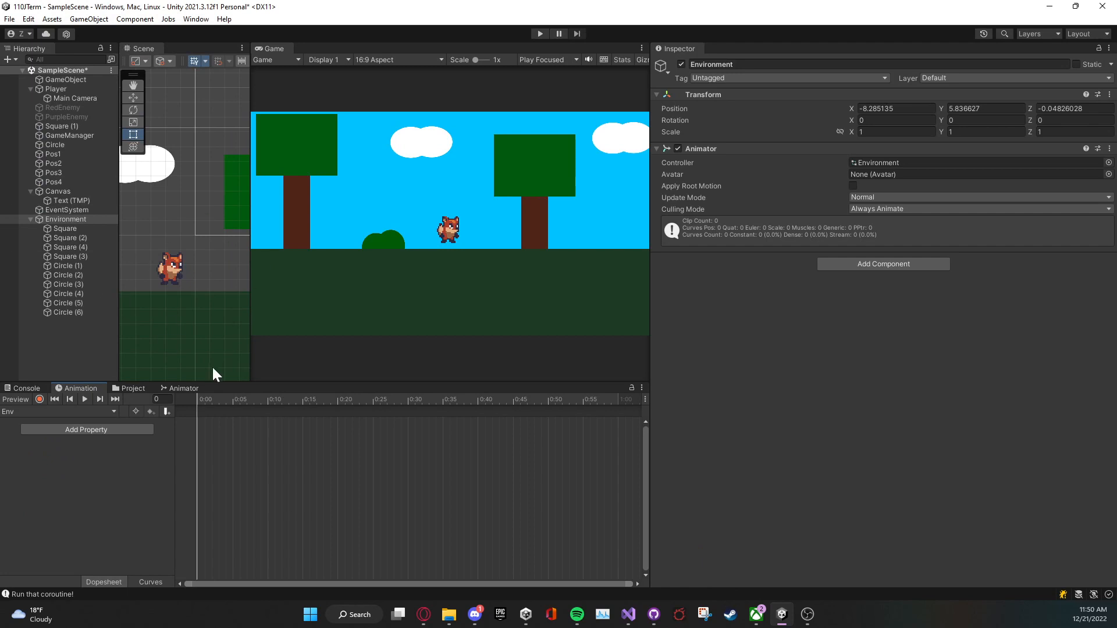
Step: Examine the Environment's animator graph and assigned controller, and the Player's animator graph
left_click(185, 388)
left_click(84, 219)
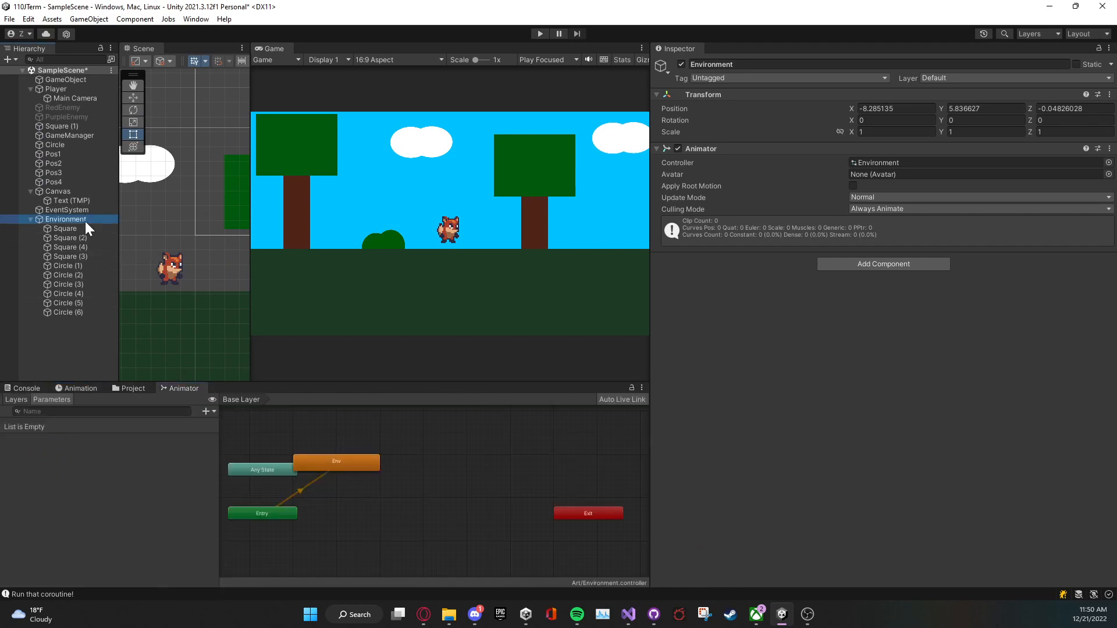
left_click(869, 163)
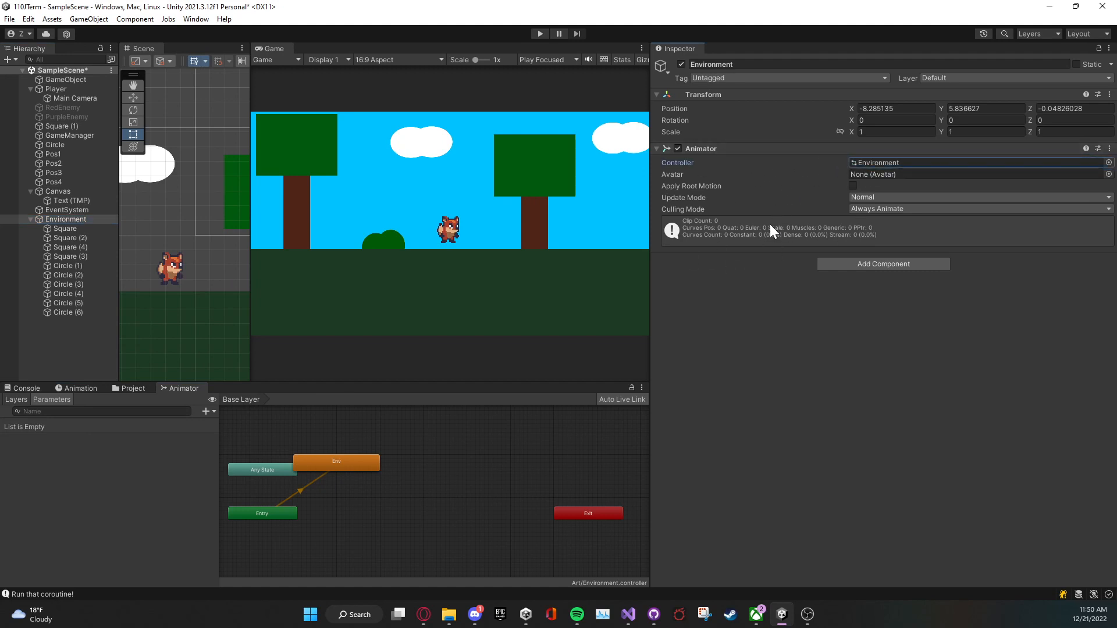
left_click(69, 89)
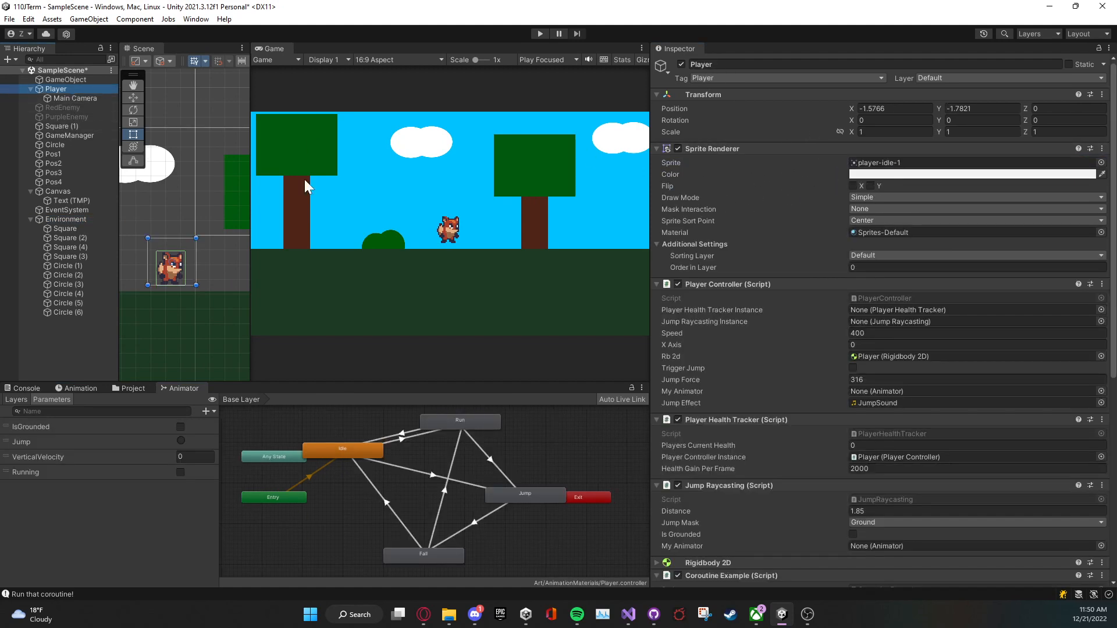
Step: Compare the Player's Animator component and the animation clips available for the Player, Environment and Canvas objects
scroll(809, 465, "down", 5)
scroll(808, 465, "down", 3)
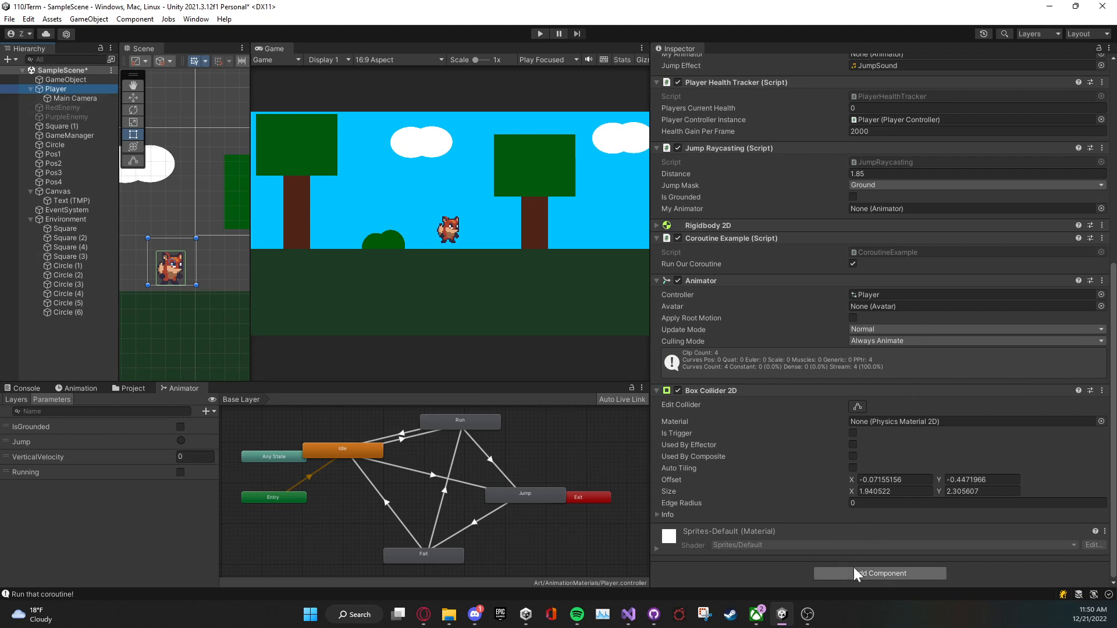
left_click(93, 389)
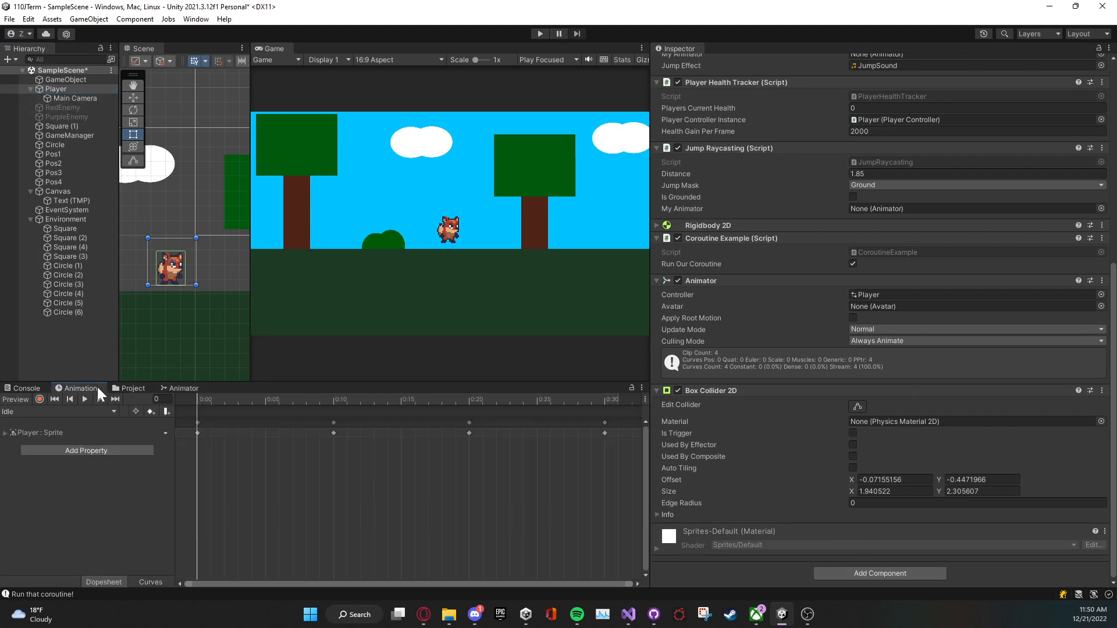
left_click(79, 218)
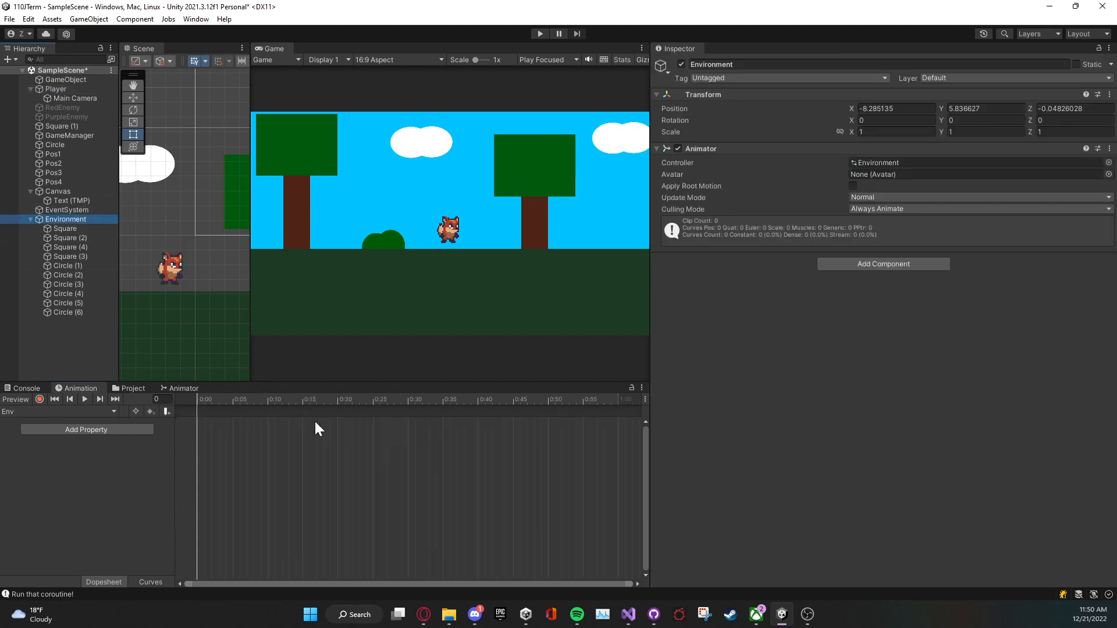
left_click(82, 191)
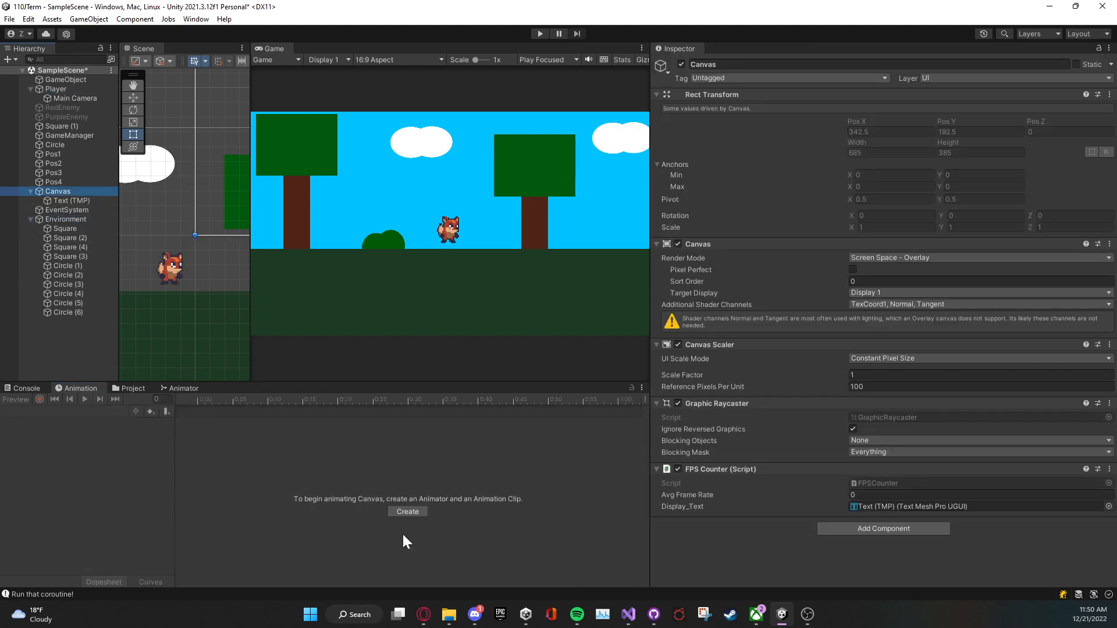
Step: Check the Environment object's clip list and remove its Animator component
left_click(87, 220)
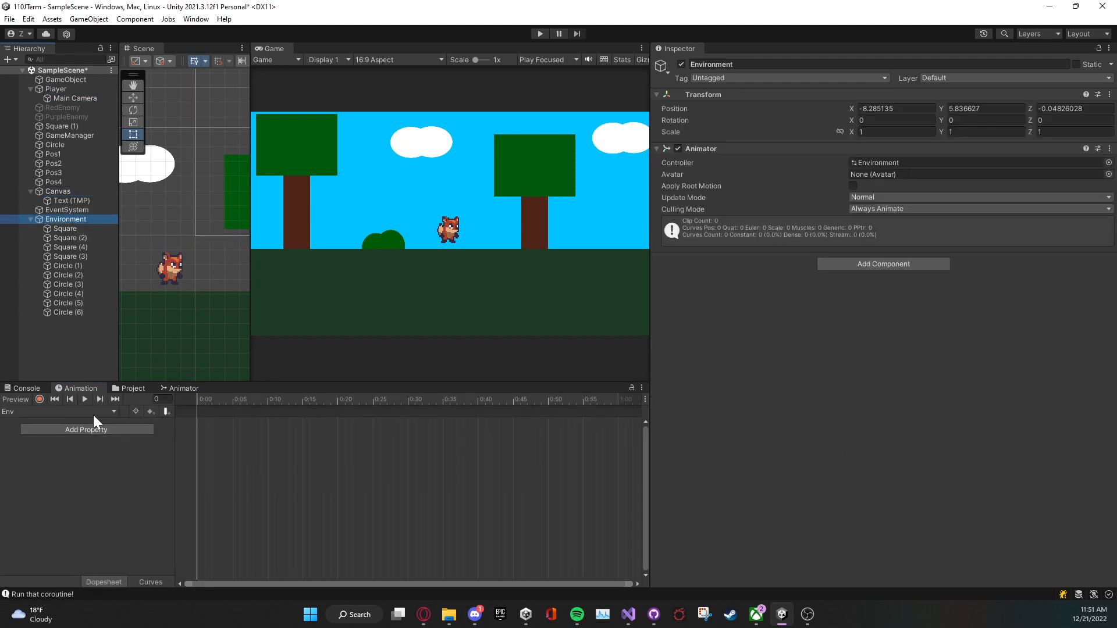
left_click(92, 412)
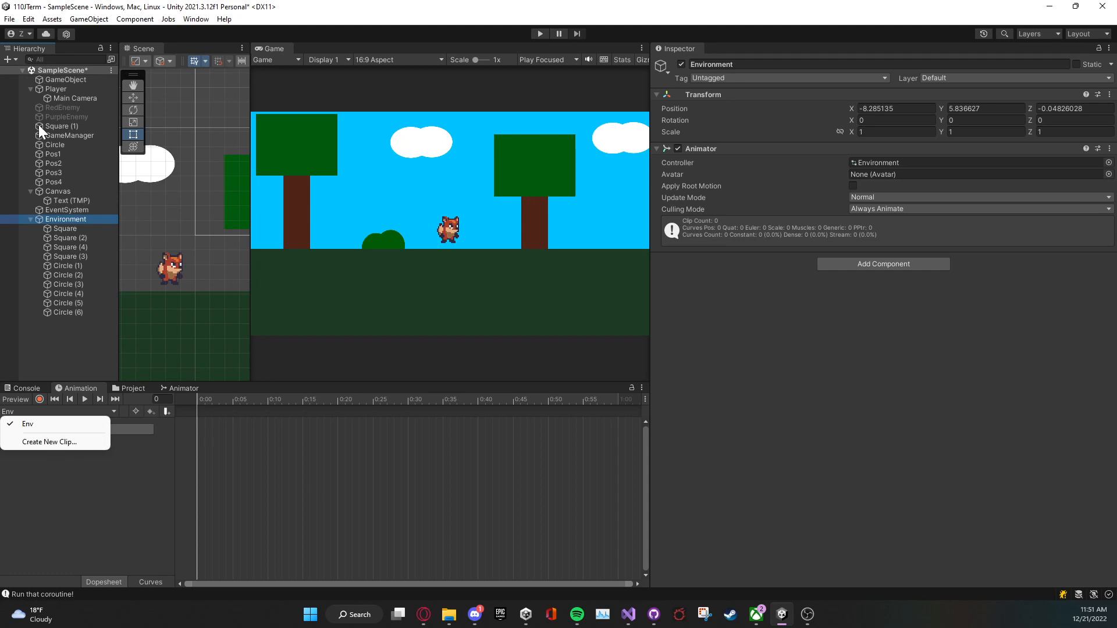
left_click(121, 501)
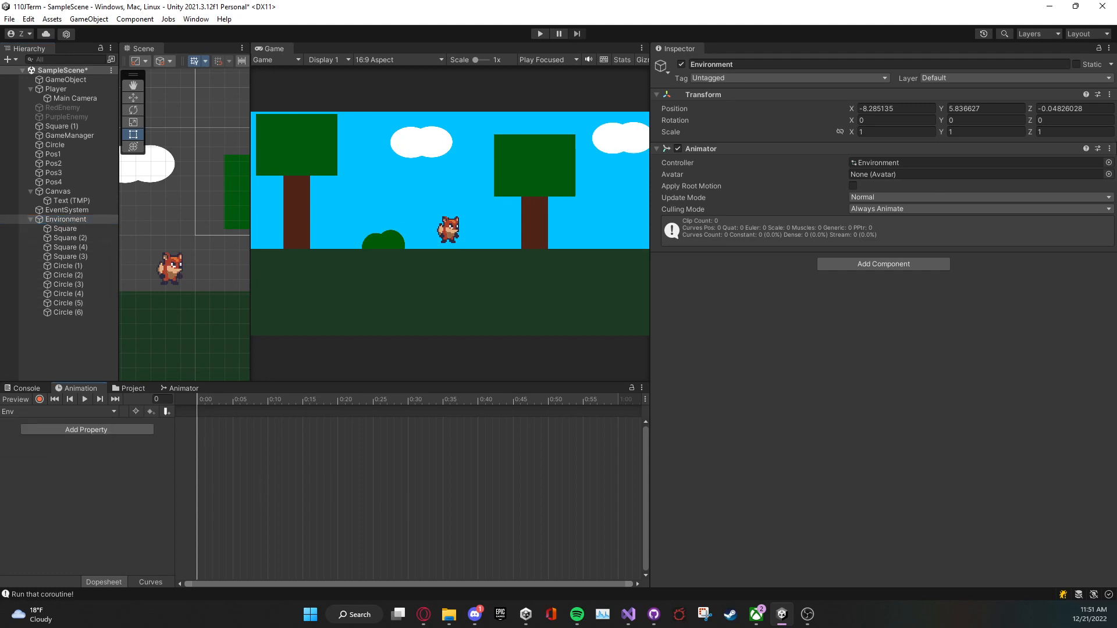
left_click(1109, 152)
left_click(1001, 179)
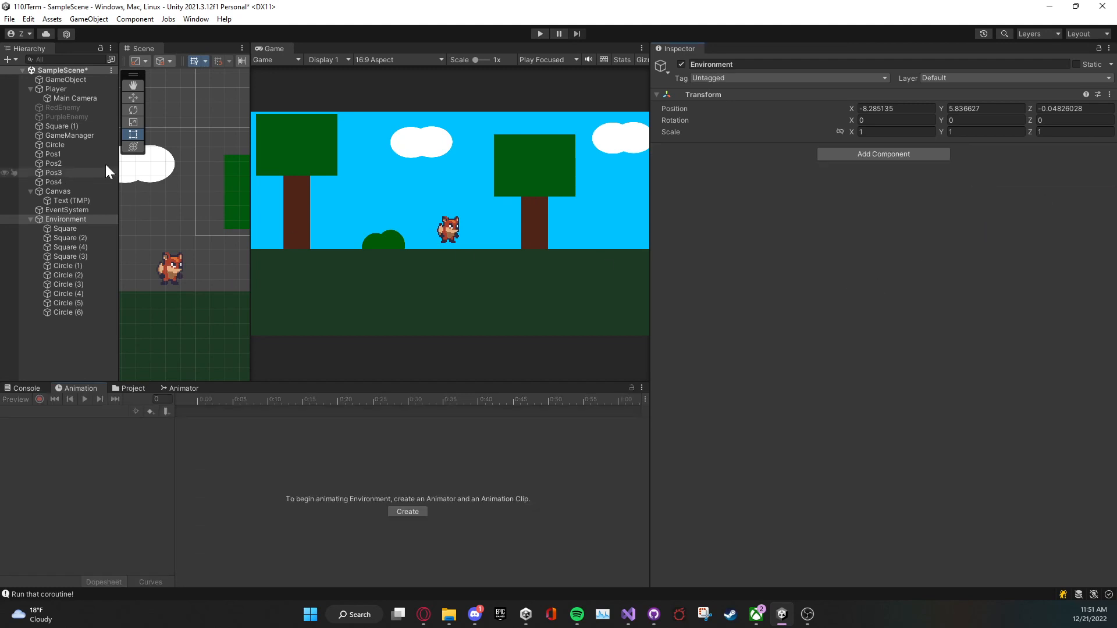
Step: Create a new animation clip for the Player named TestAnimation, saved in the AnimationMaterials folder
left_click(51, 92)
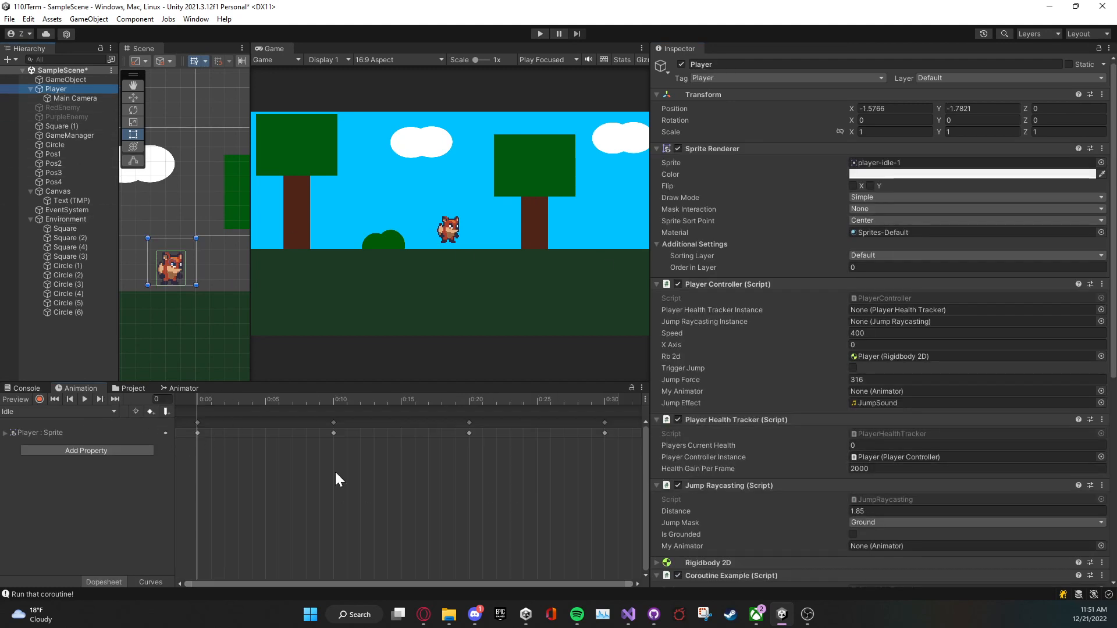
scroll(300, 493, "down", 2)
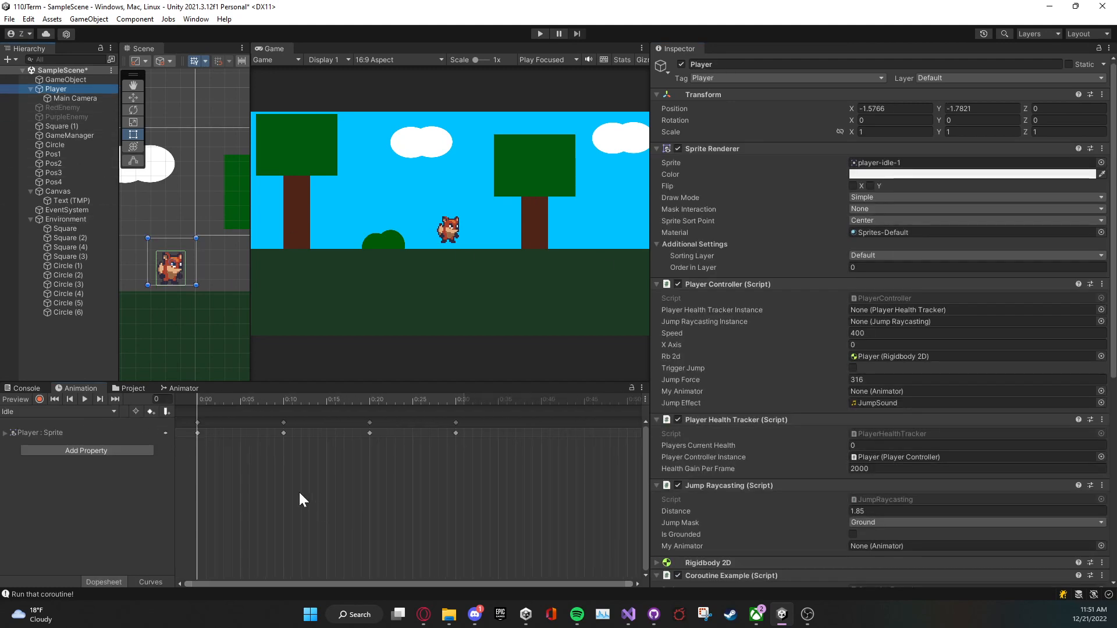
left_click(67, 409)
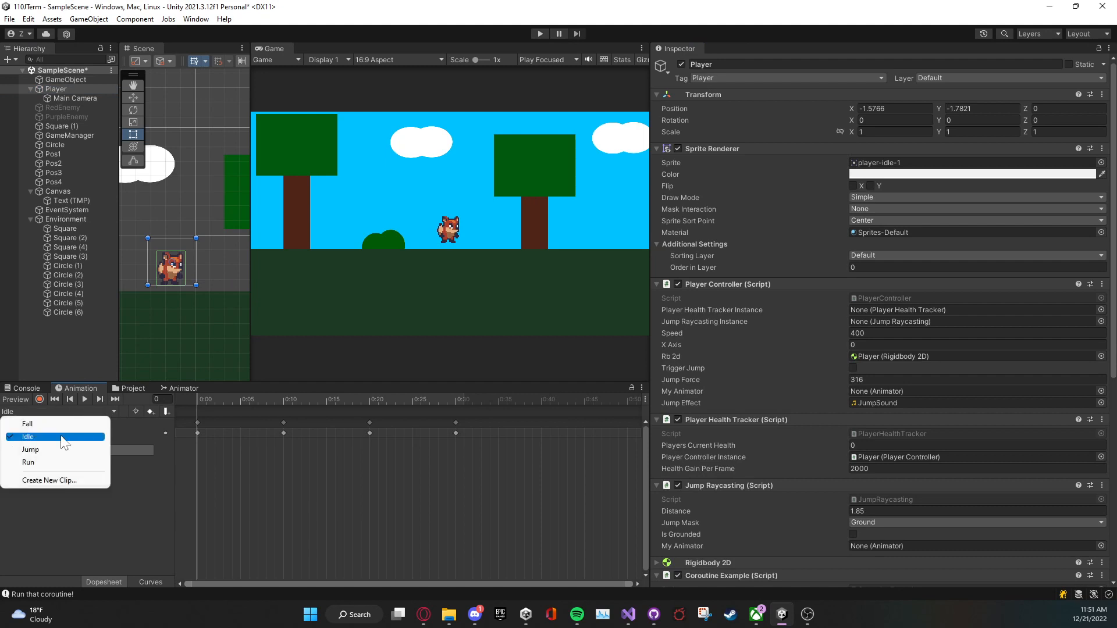
left_click(47, 481)
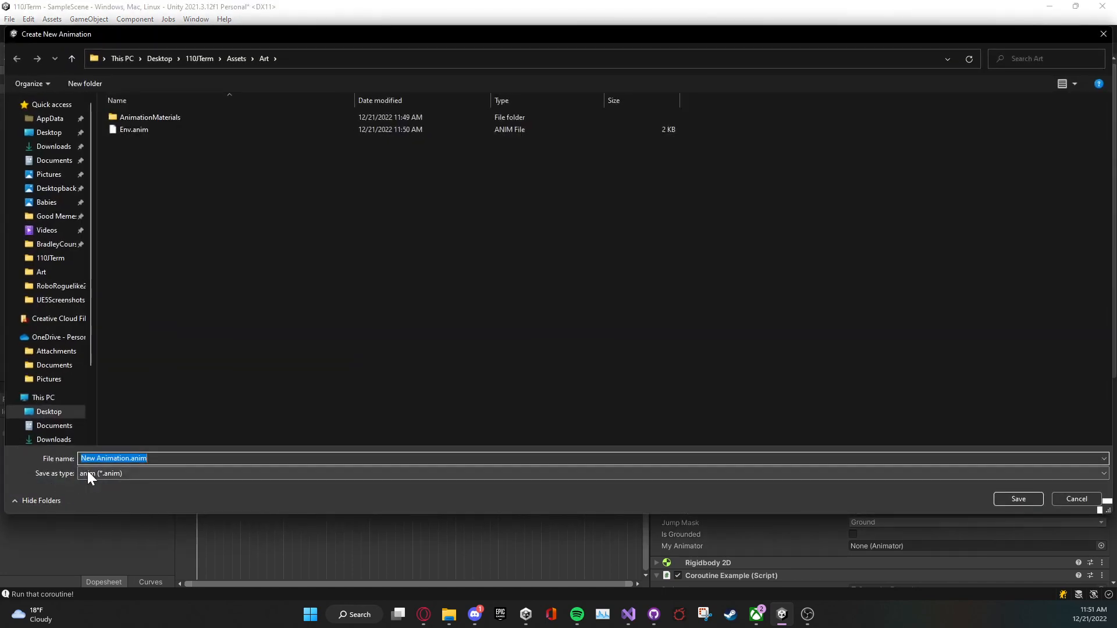
double_click(149, 117)
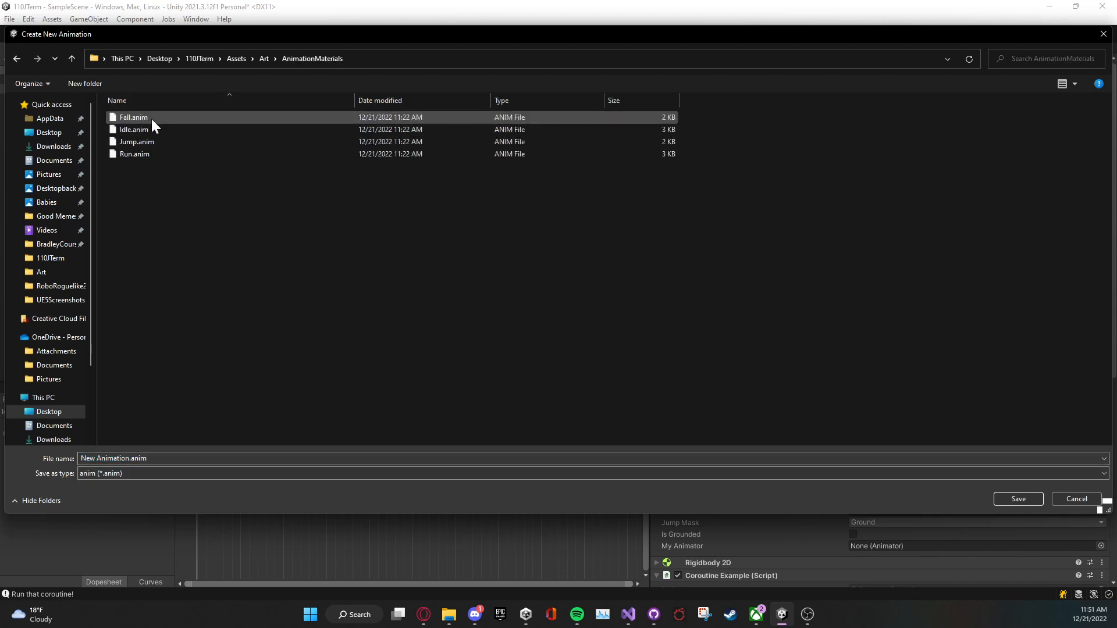
left_click(147, 458)
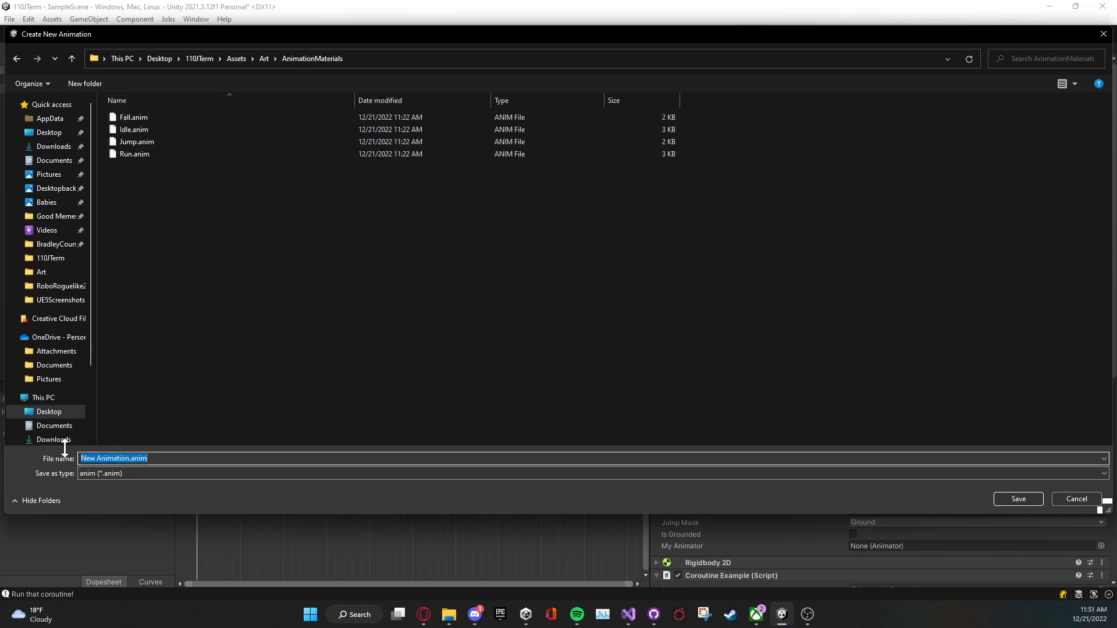
left_click(125, 458)
left_click_drag(128, 458, 63, 459)
type("TestAnimation")
key("Return")
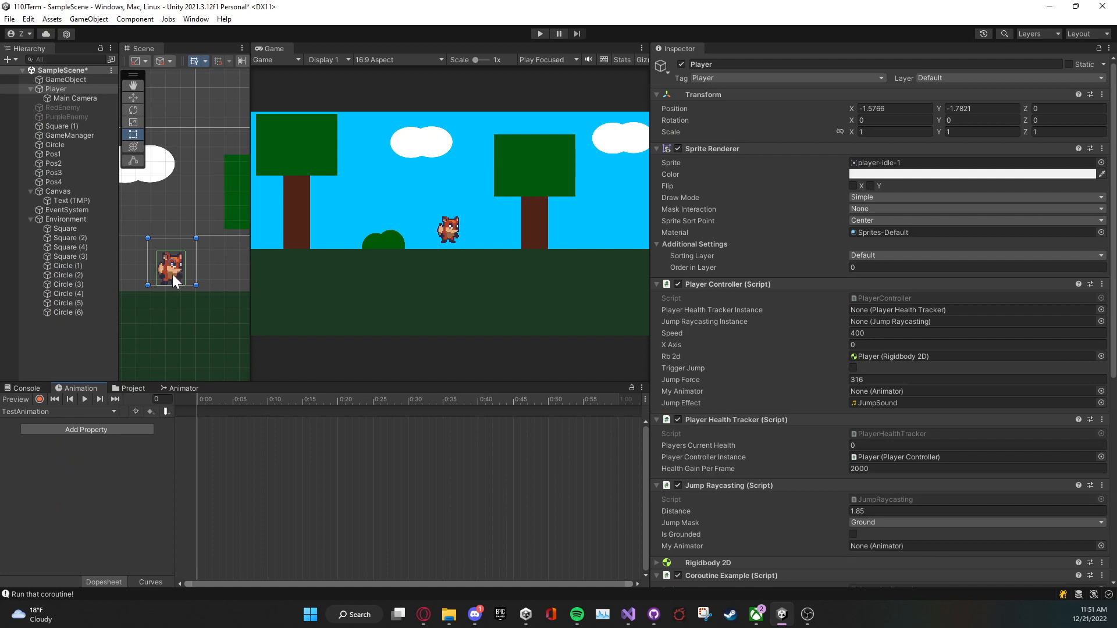
Step: Dock the Project window beside the Inspector and add all sprites from player-fall to player-run-6 to the TestAnimation timeline
scroll(158, 305, "down", 8)
scroll(161, 298, "up", 8)
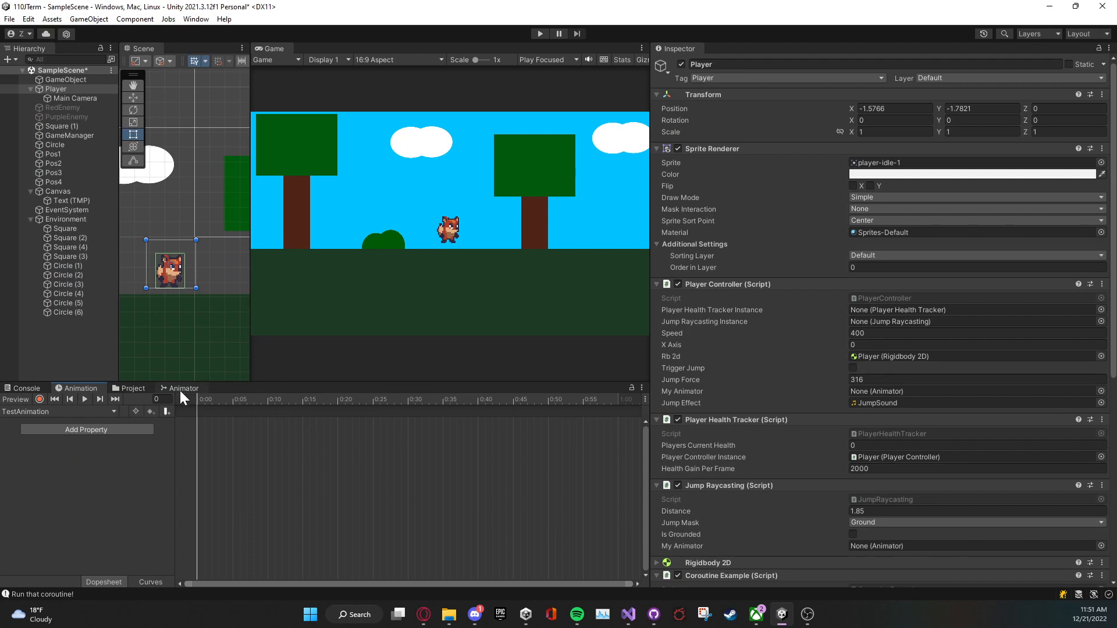
left_click_drag(633, 115, 733, 51)
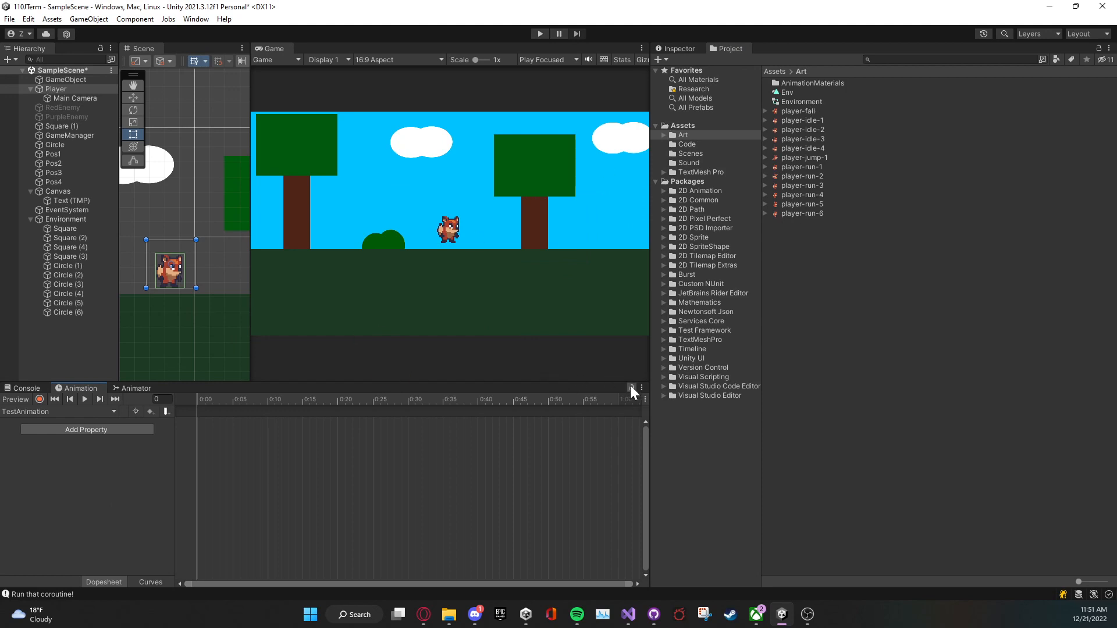
left_click(804, 110)
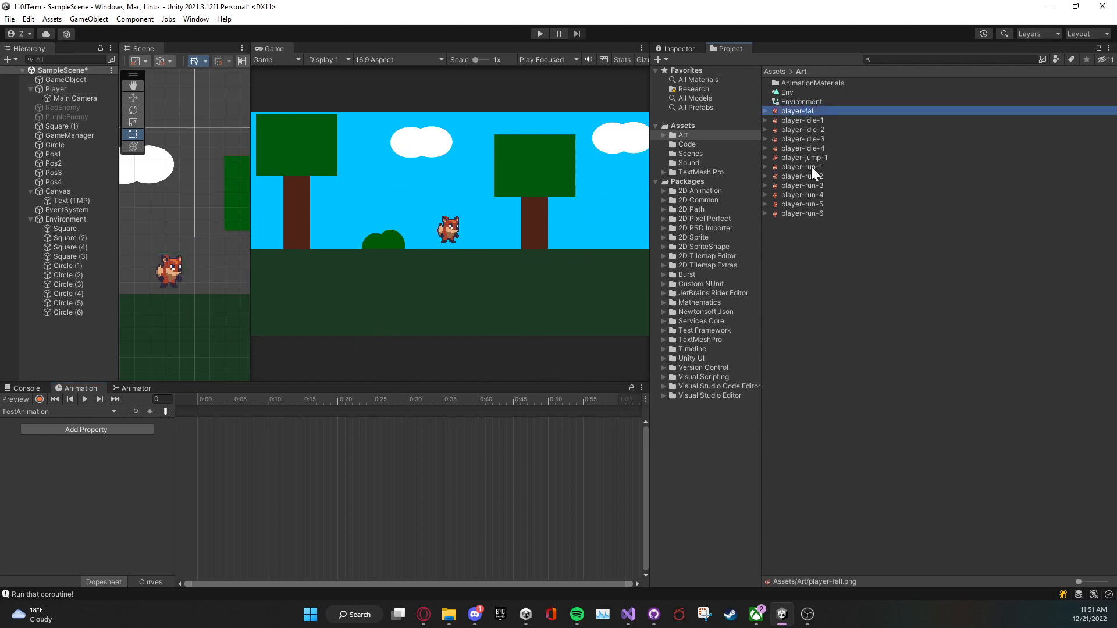
left_click(812, 214, "shift")
left_click_drag(806, 176, 276, 416)
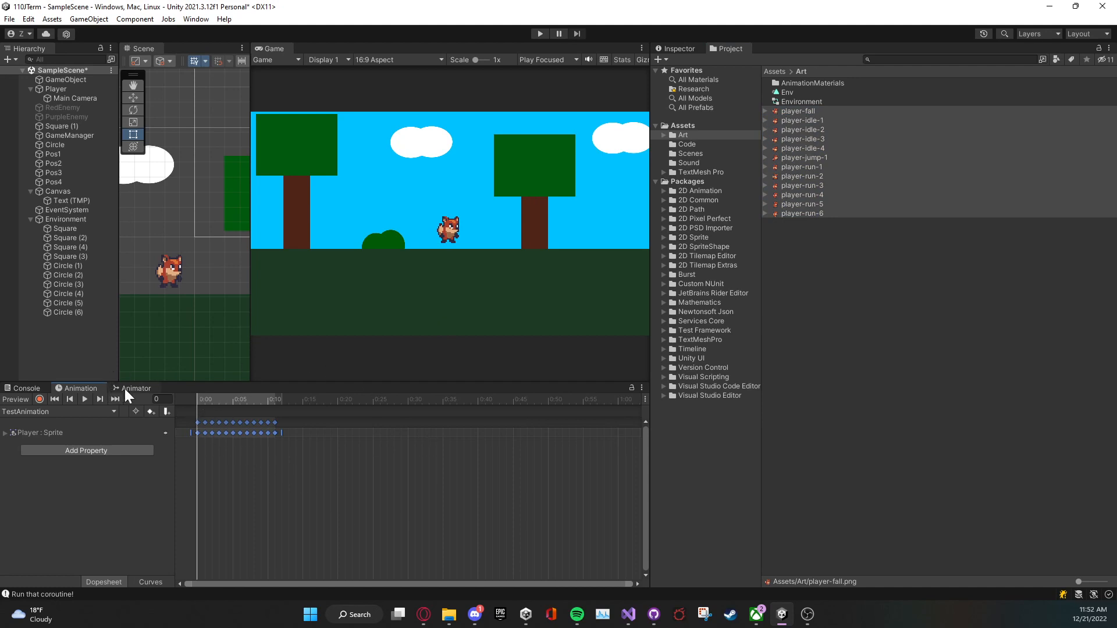
Step: Dock the Animator window beside the Game view and widen that area to give the Player's state graph more room
scroll(191, 266, "up", 3)
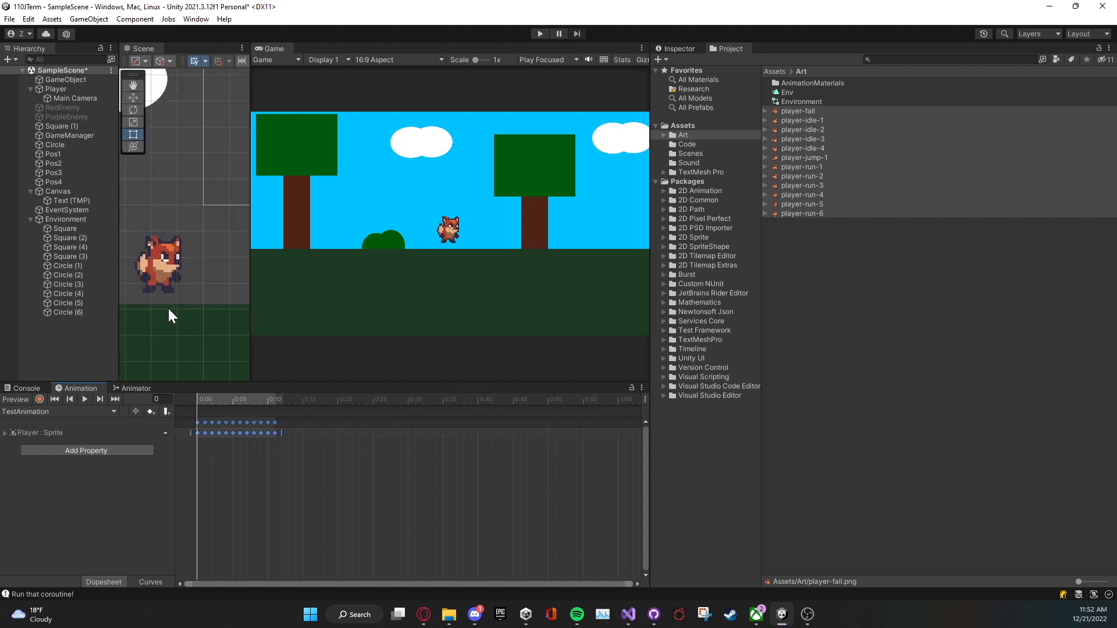
middle_click_drag(167, 306, 189, 292)
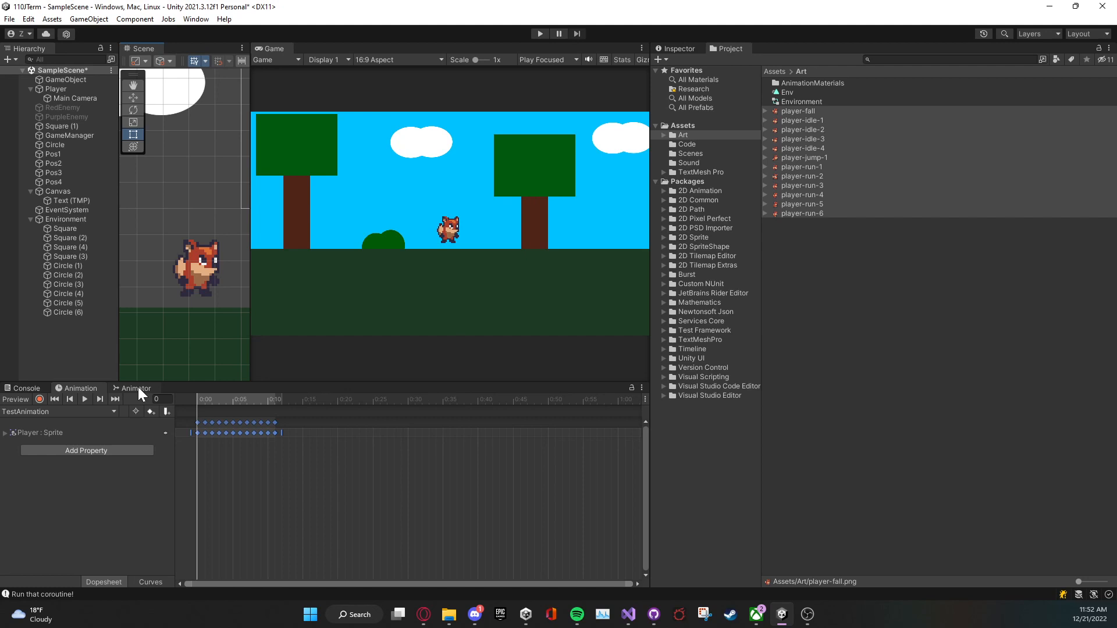
left_click_drag(138, 387, 376, 50)
right_click(472, 260)
left_click(508, 218)
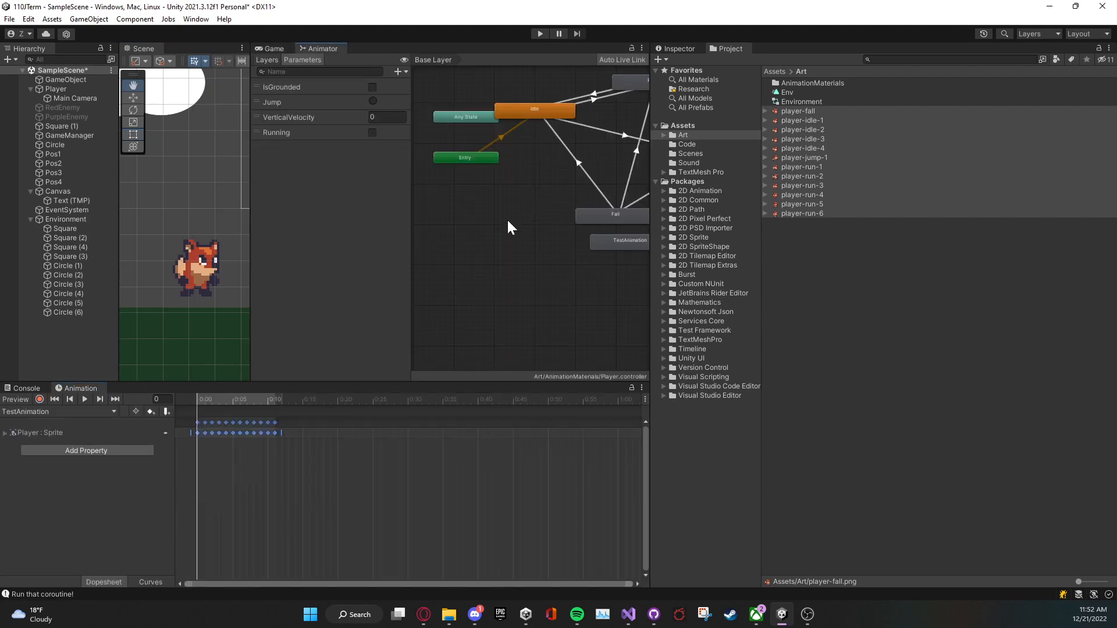
key("a")
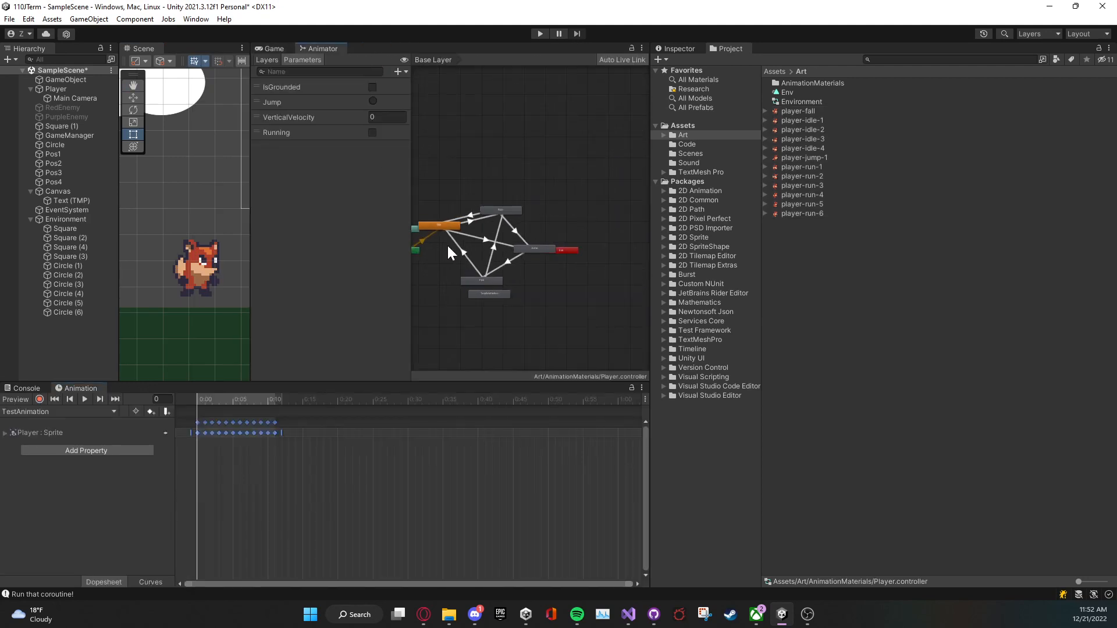
scroll(448, 250, "up", 4)
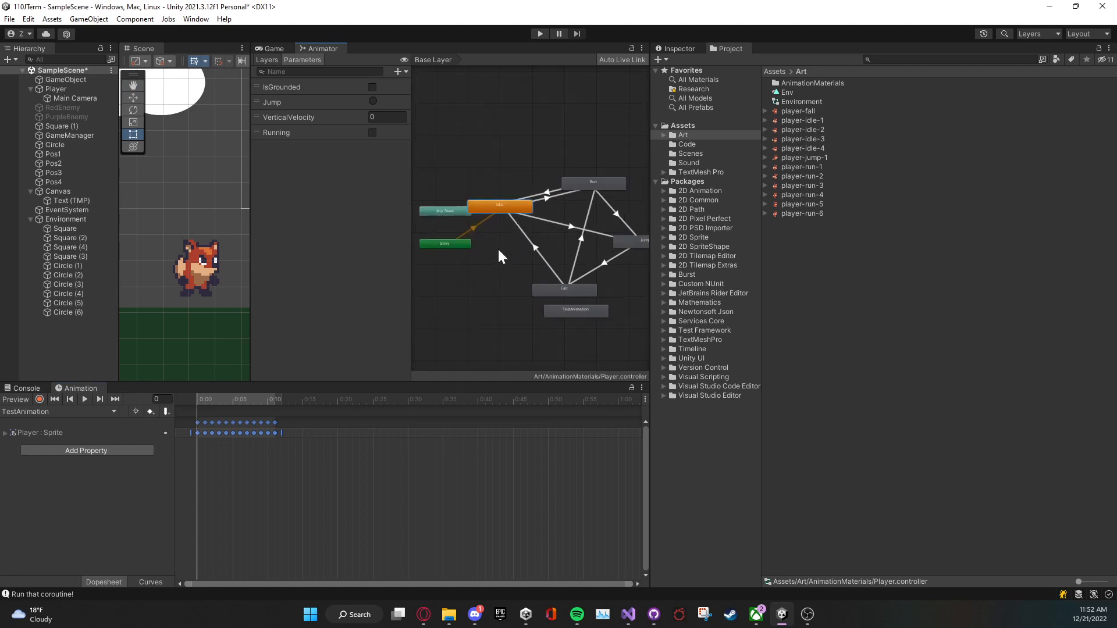
scroll(499, 256, "up", 2)
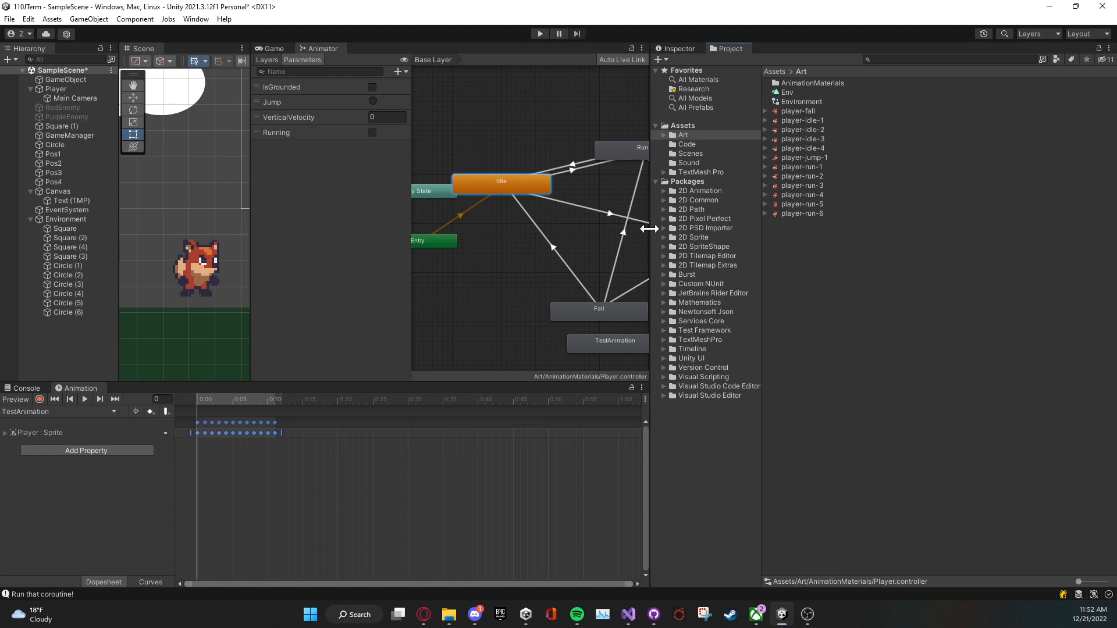
left_click_drag(651, 201, 859, 201)
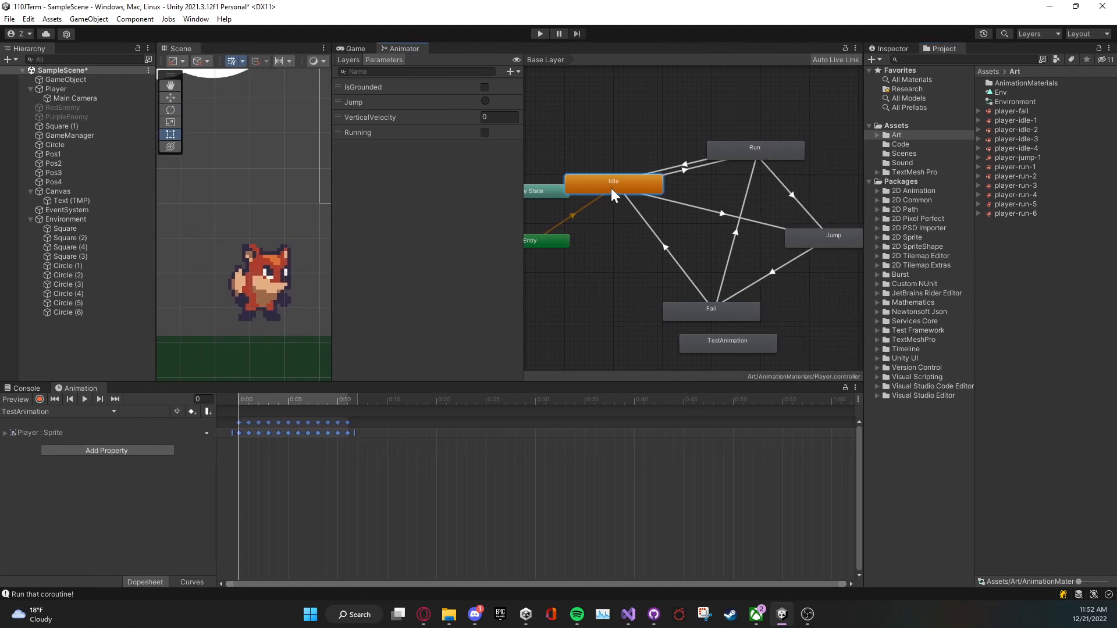
Step: Reposition the Entry node below Idle and separate the Any State node from Idle in the Player's animator graph
left_click(550, 252)
left_click_drag(550, 247, 594, 261)
left_click(546, 195)
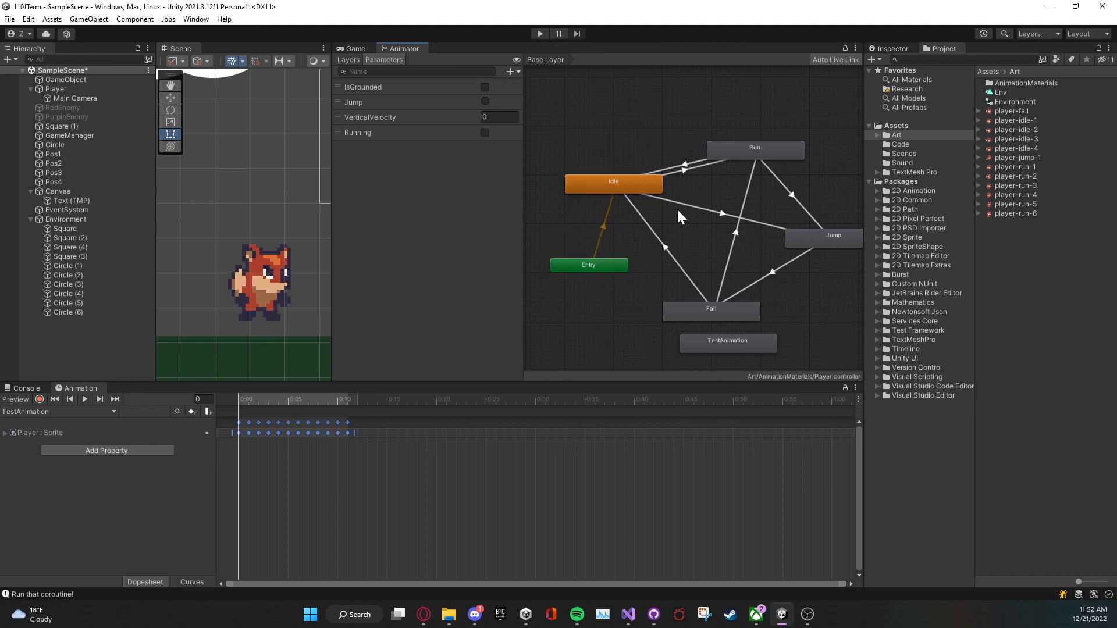
right_click(701, 209)
left_click(547, 221)
middle_click_drag(550, 217, 781, 224)
scroll(707, 201, "down", 2)
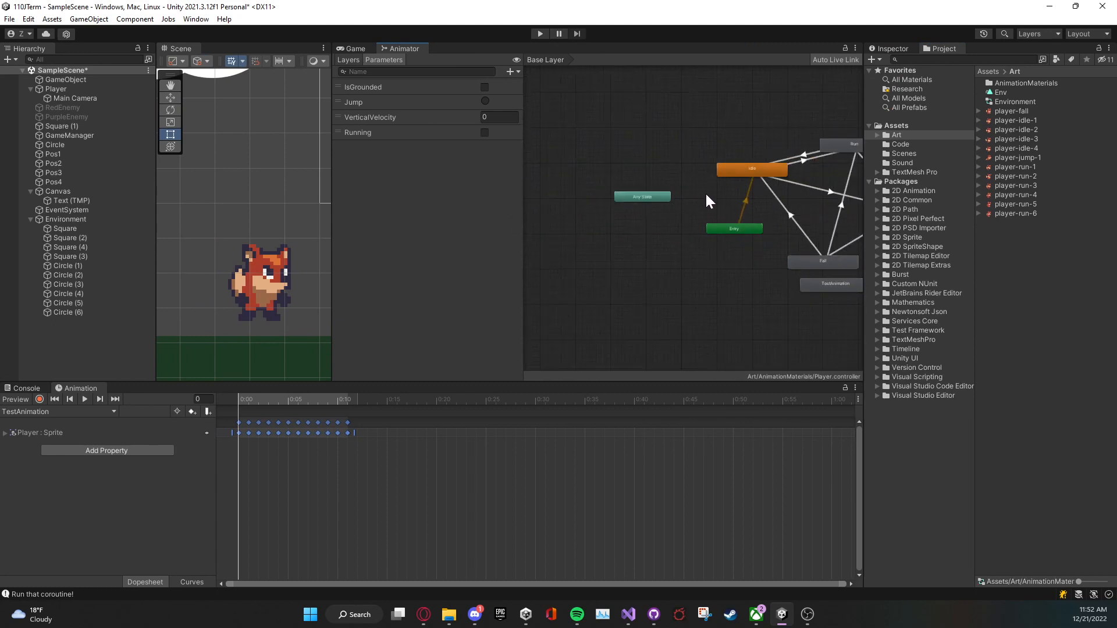
Step: Move the Exit node away from the Jump state to the far right of the graph
scroll(705, 192, "down", 2)
scroll(731, 214, "up", 3)
scroll(645, 201, "up", 4)
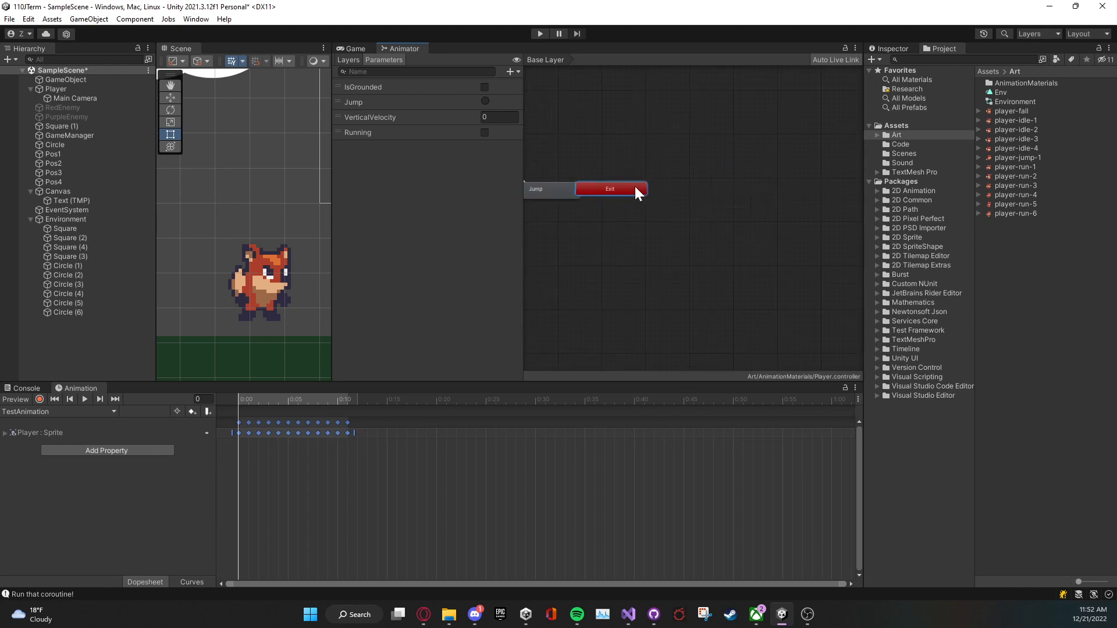
left_click_drag(635, 187, 814, 115)
middle_click_drag(663, 197, 850, 211)
scroll(618, 202, "down", 3)
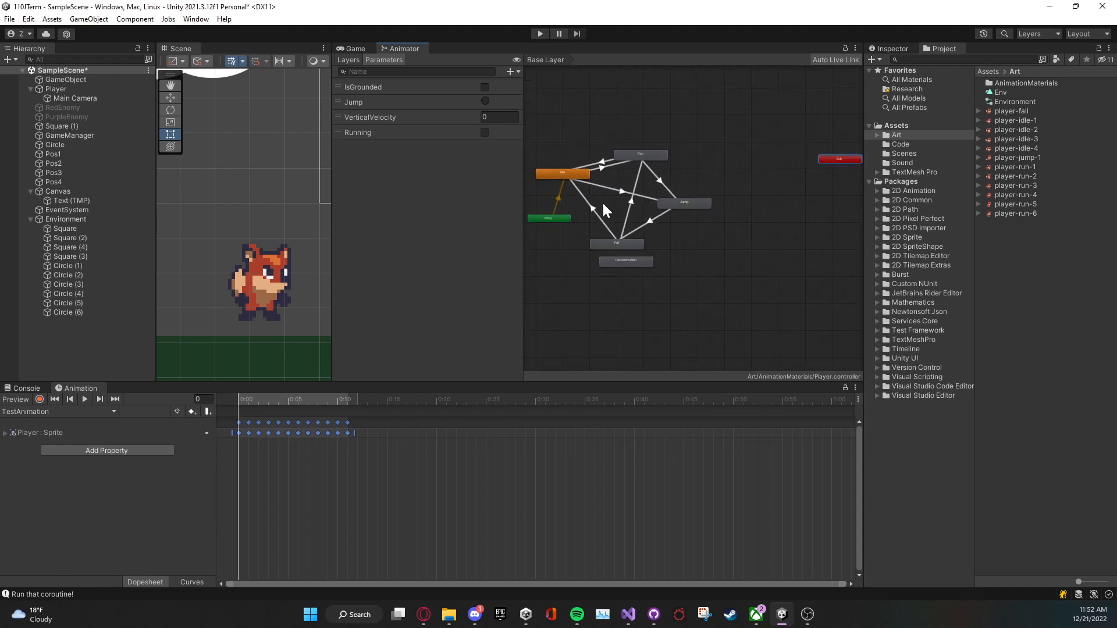
Step: Set TestAnimation as the layer default state and line it up with the Entry node below the other states
scroll(605, 205, "up", 3)
left_click_drag(580, 230, 568, 290)
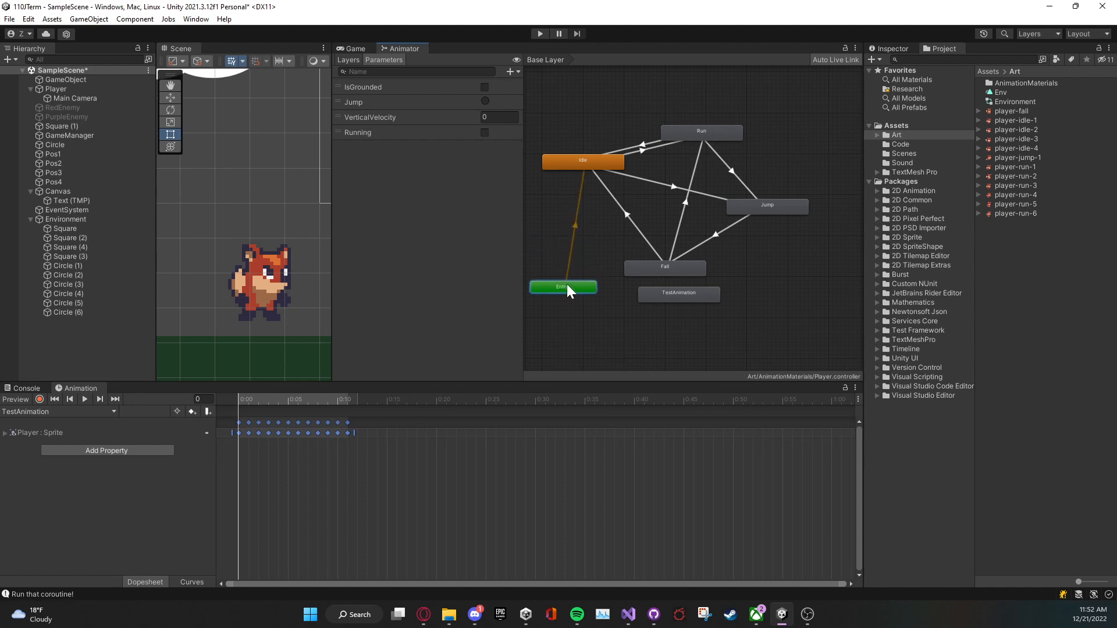
right_click(684, 295)
left_click(650, 298)
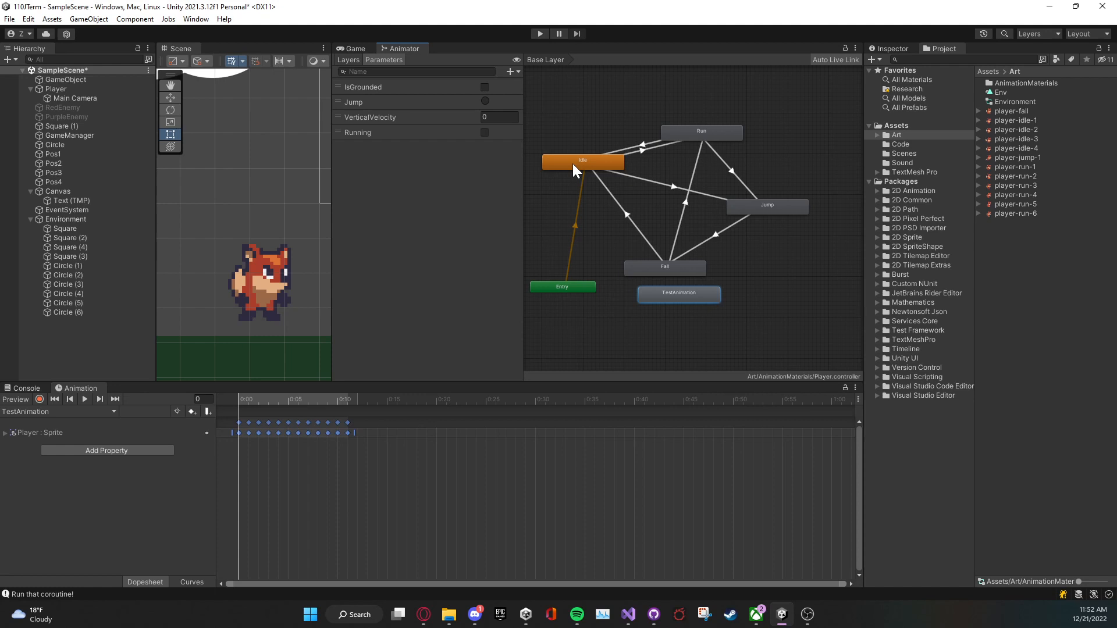
right_click(701, 295)
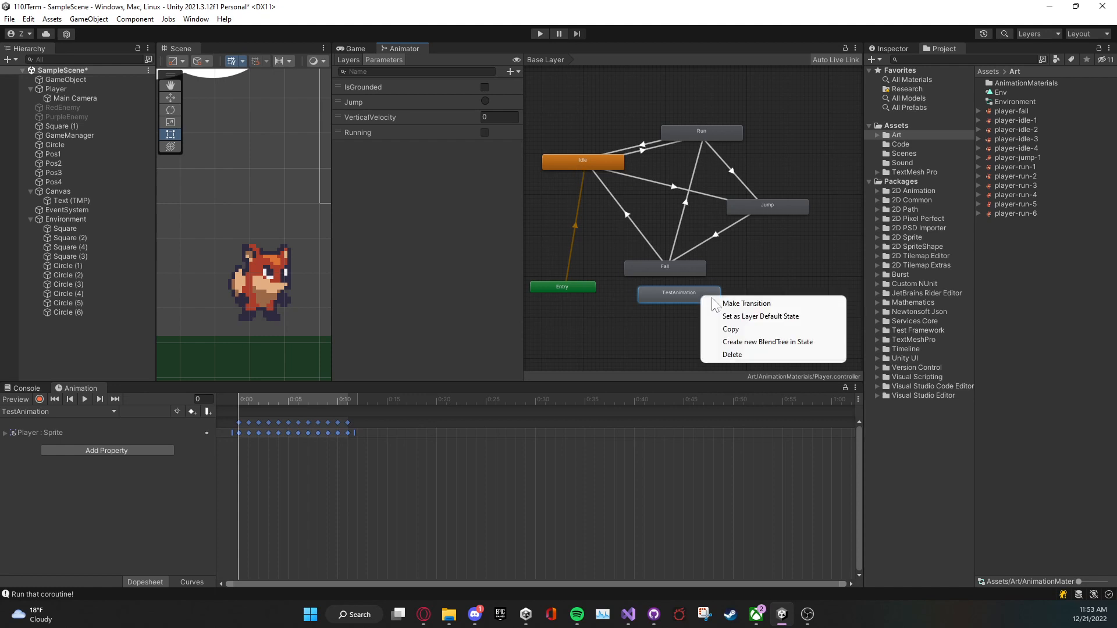
left_click(739, 317)
left_click_drag(685, 298, 687, 325)
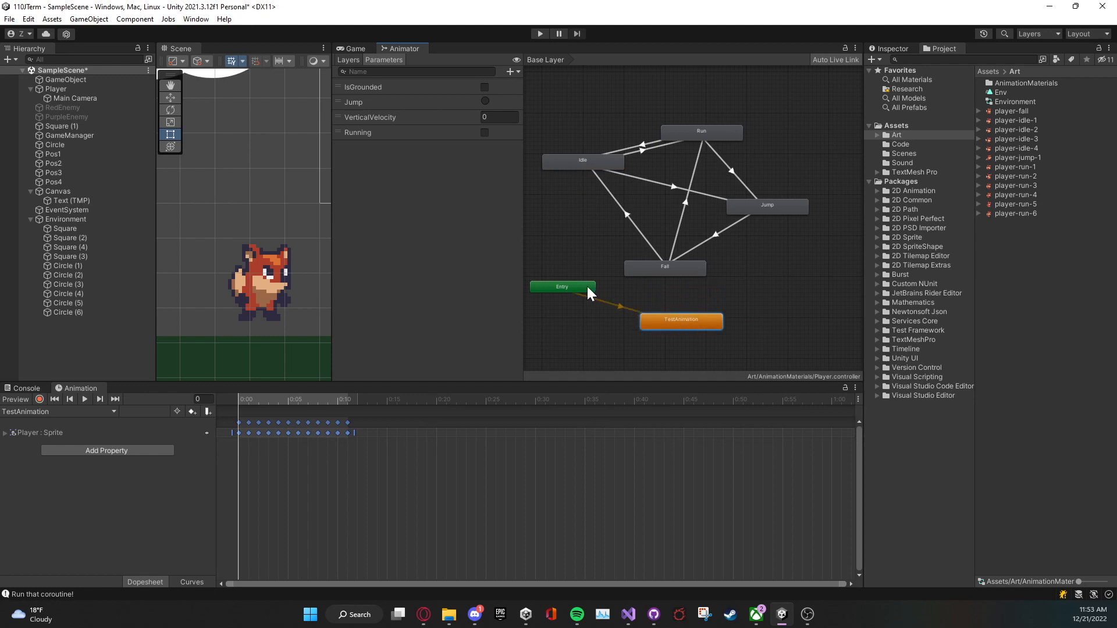
left_click_drag(587, 286, 588, 322)
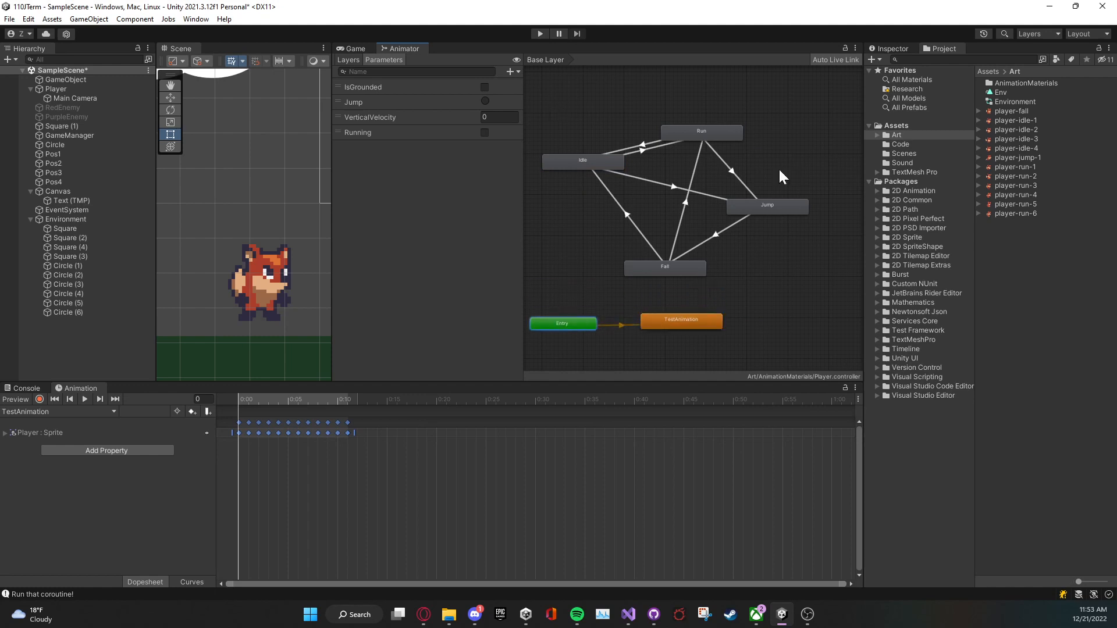
Step: Move the Idle, Run, Jump and Fall states up as a group and shift TestAnimation slightly down, away from them
left_click_drag(555, 124, 795, 273)
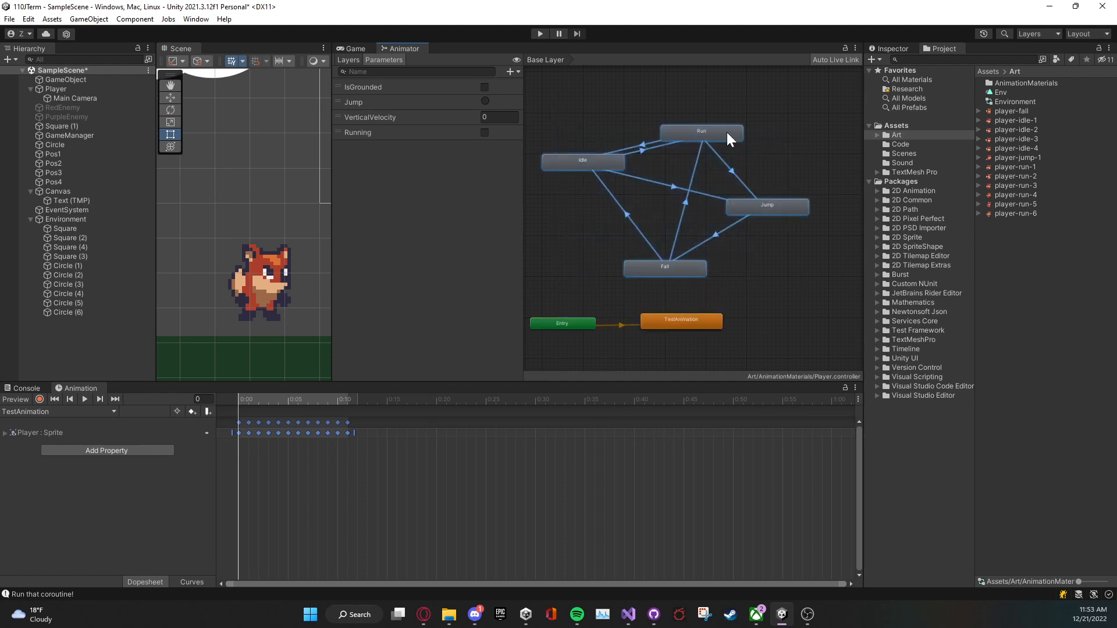
left_click_drag(727, 131, 749, 81)
left_click(724, 273)
left_click_drag(703, 317, 717, 336)
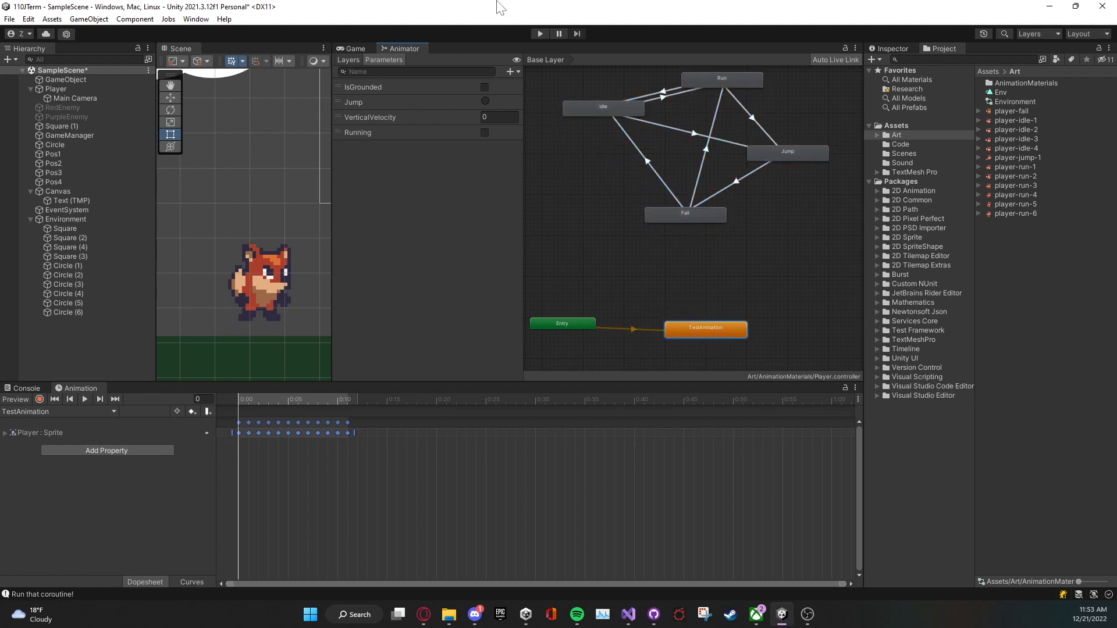
Step: Run the game and watch the Player's active state in the live Animator graph
left_click(540, 33)
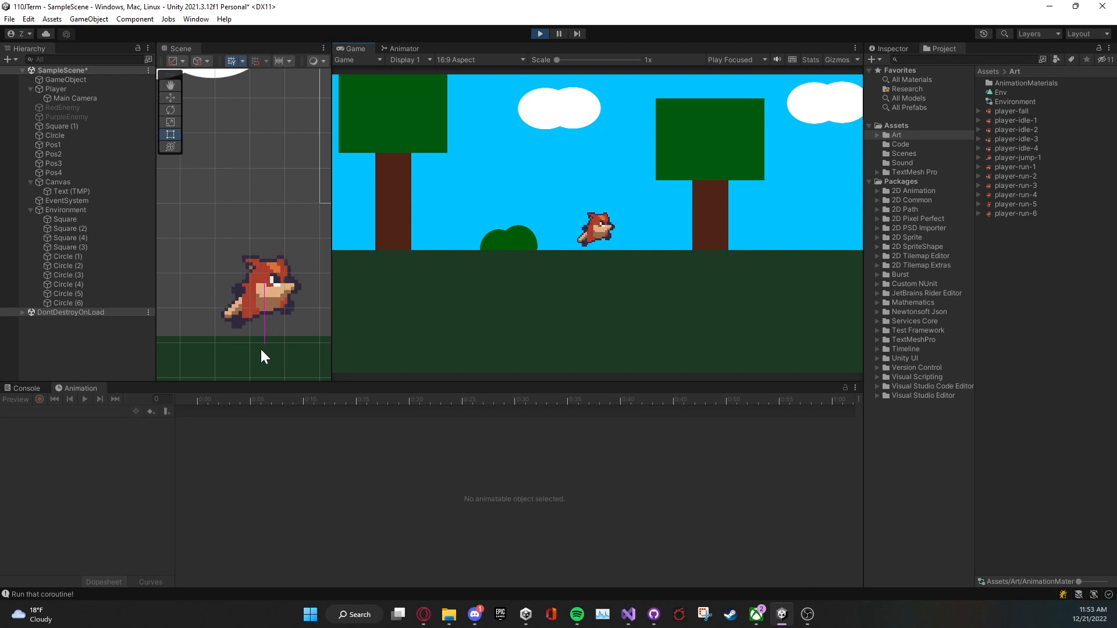
left_click(36, 390)
left_click(86, 390)
left_click(417, 50)
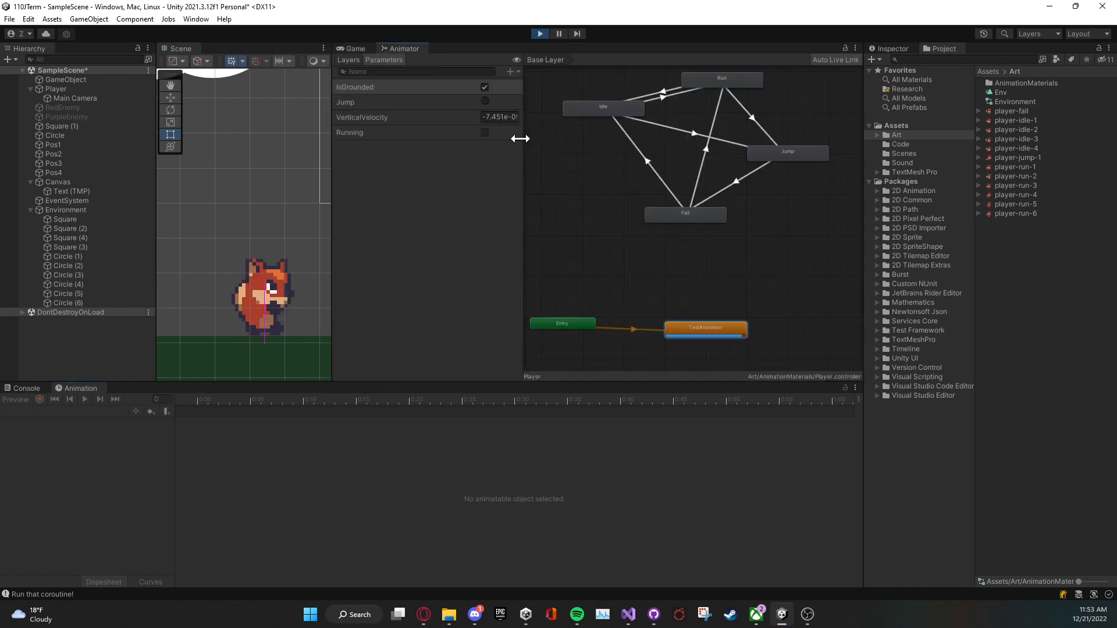
Step: Turn off Loop Time on the TestAnimation clip and stop the game
double_click(704, 327)
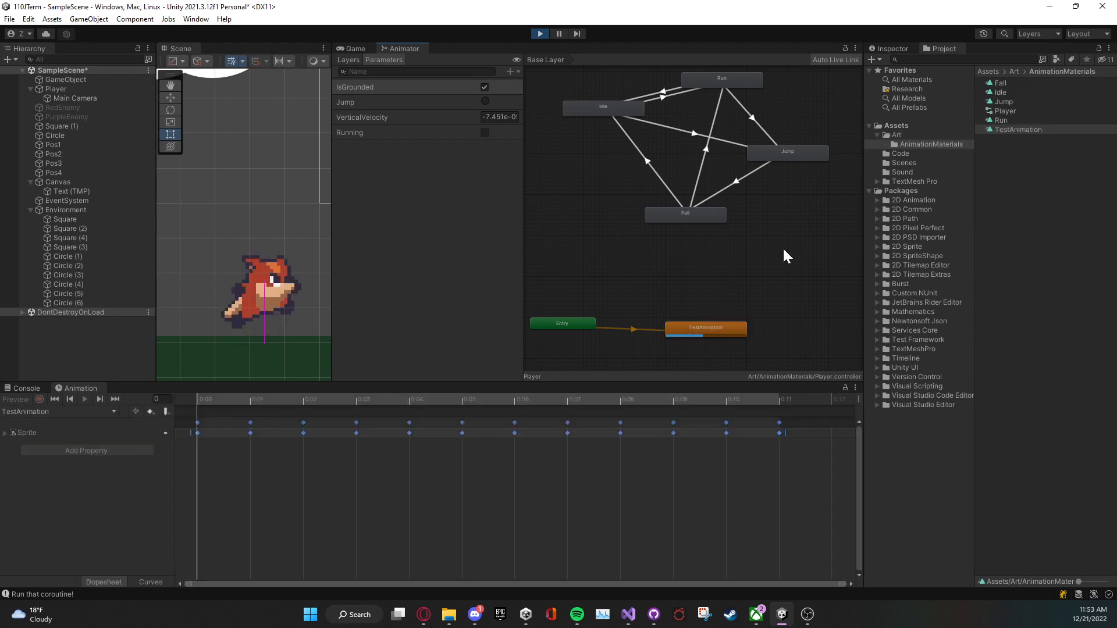
left_click(881, 48)
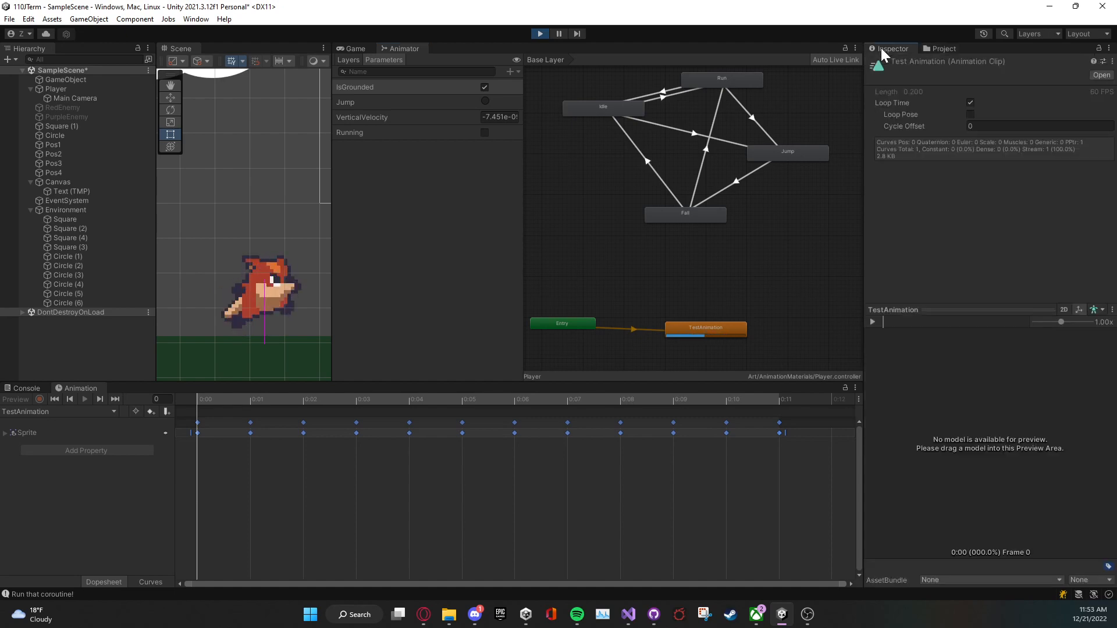
left_click(970, 103)
left_click(541, 33)
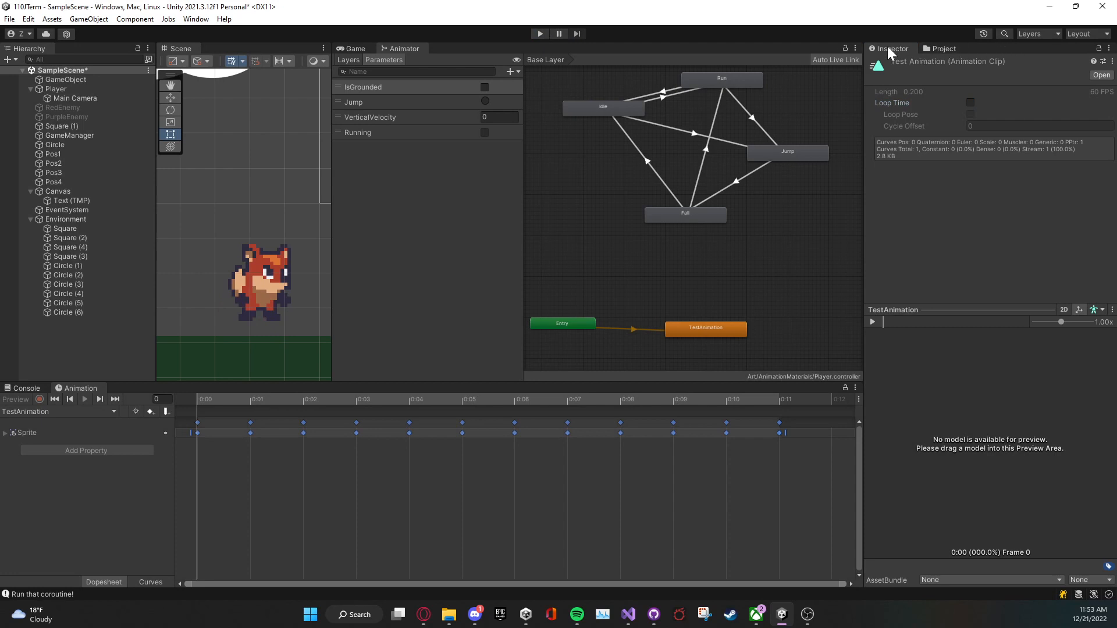
Step: Dock the Project window beside the Animation window and compare the Loop Time settings of the clips in AnimationMaterials
left_click_drag(888, 47, 248, 390)
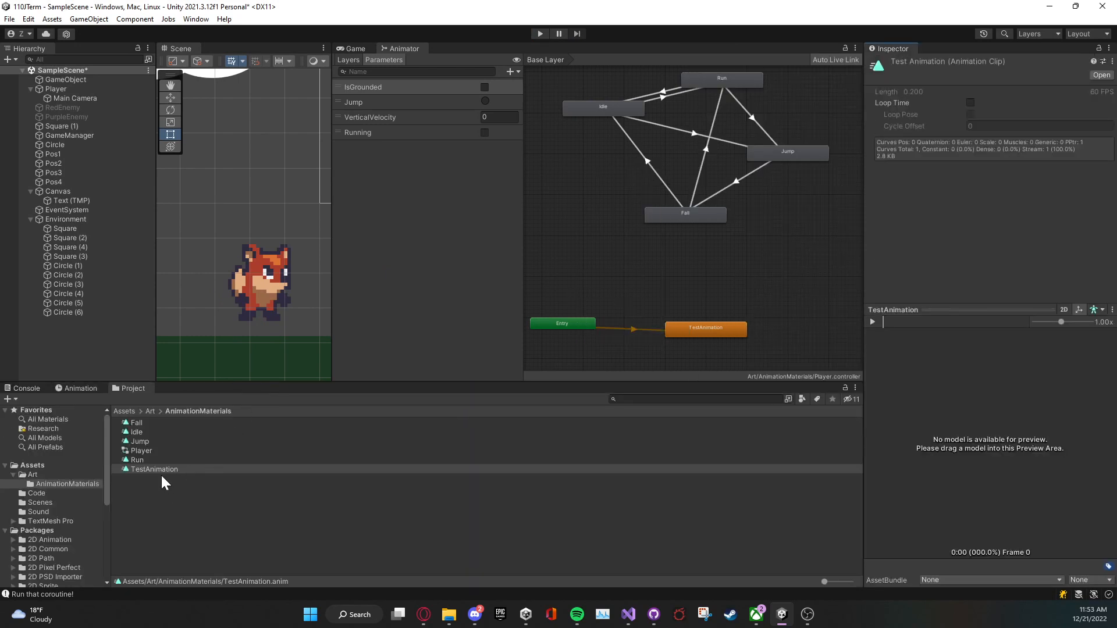
left_click(160, 471)
left_click(159, 460)
left_click(162, 440)
left_click(166, 431)
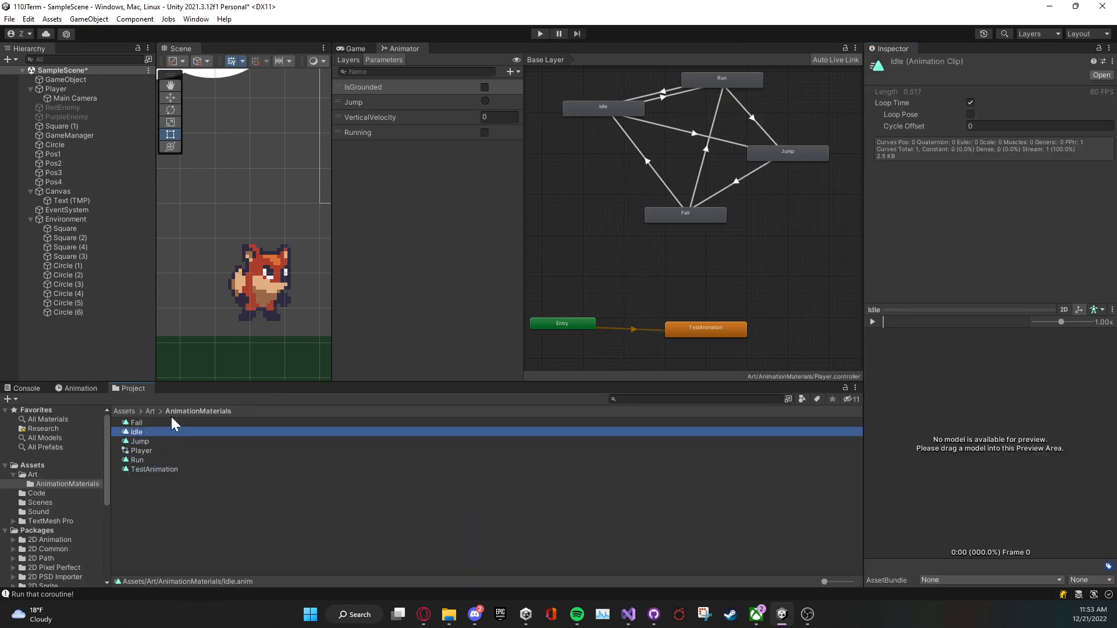
left_click(171, 420)
left_click(169, 430)
left_click(166, 442)
left_click(169, 460)
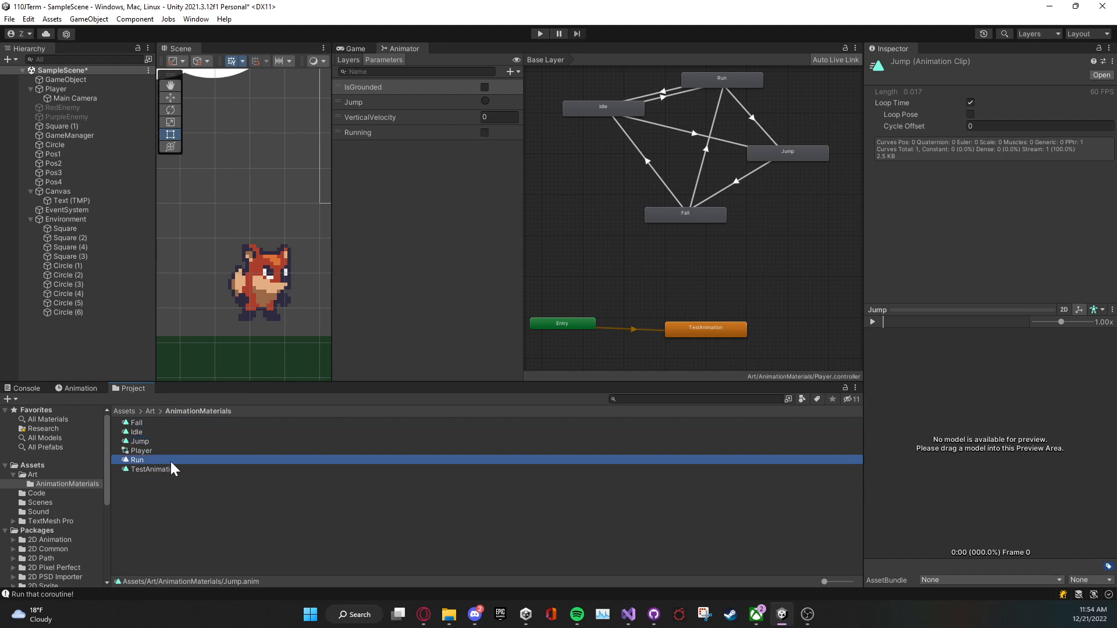
left_click(170, 471)
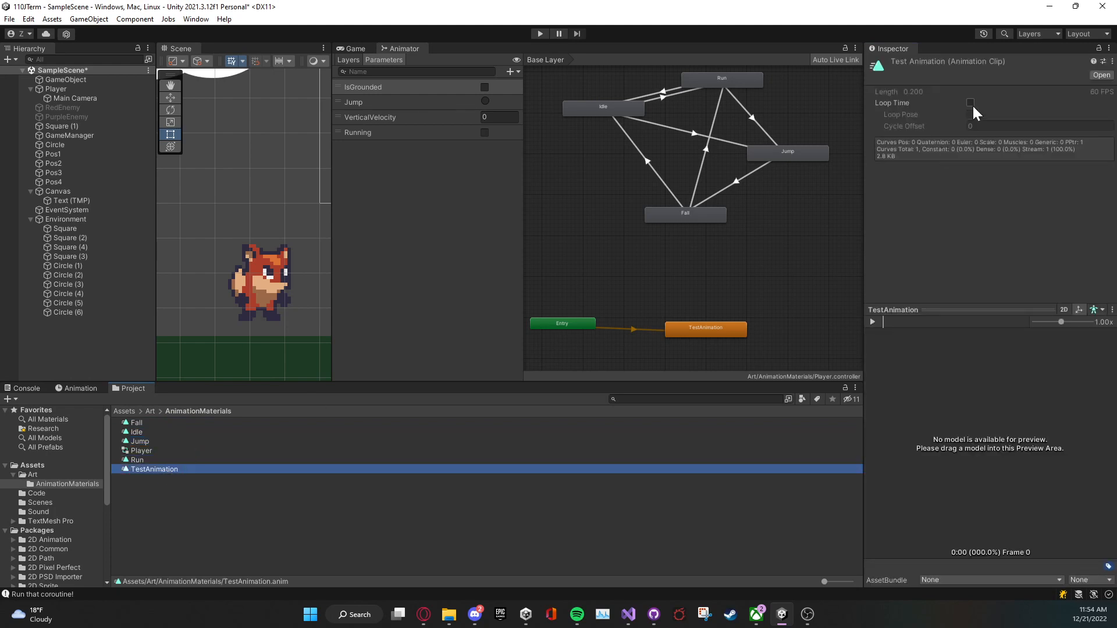
left_click(178, 431)
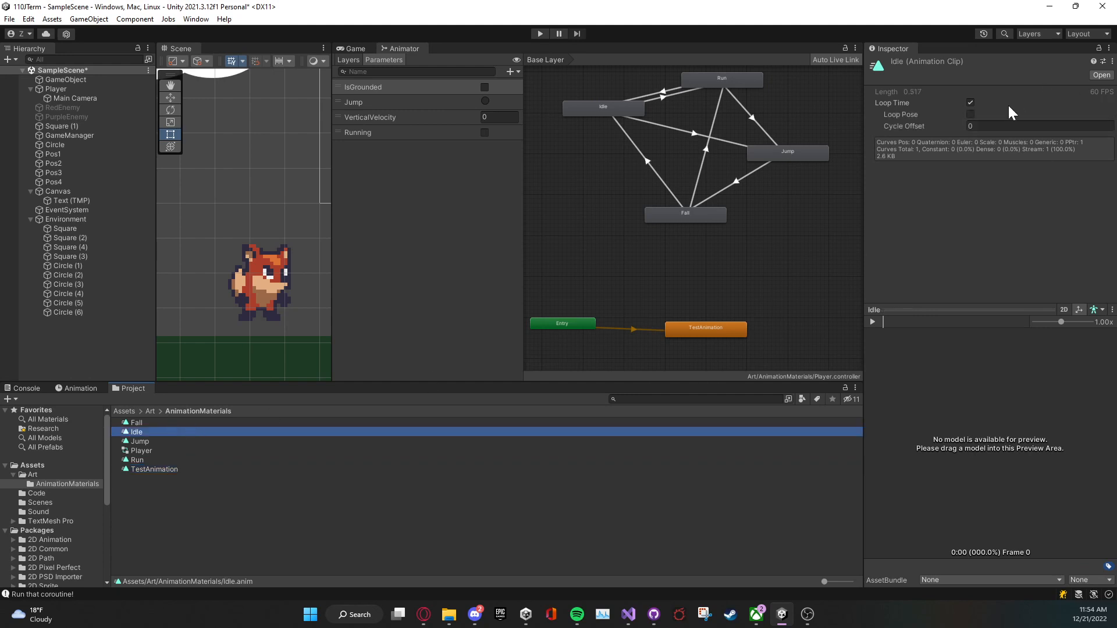
left_click(307, 459)
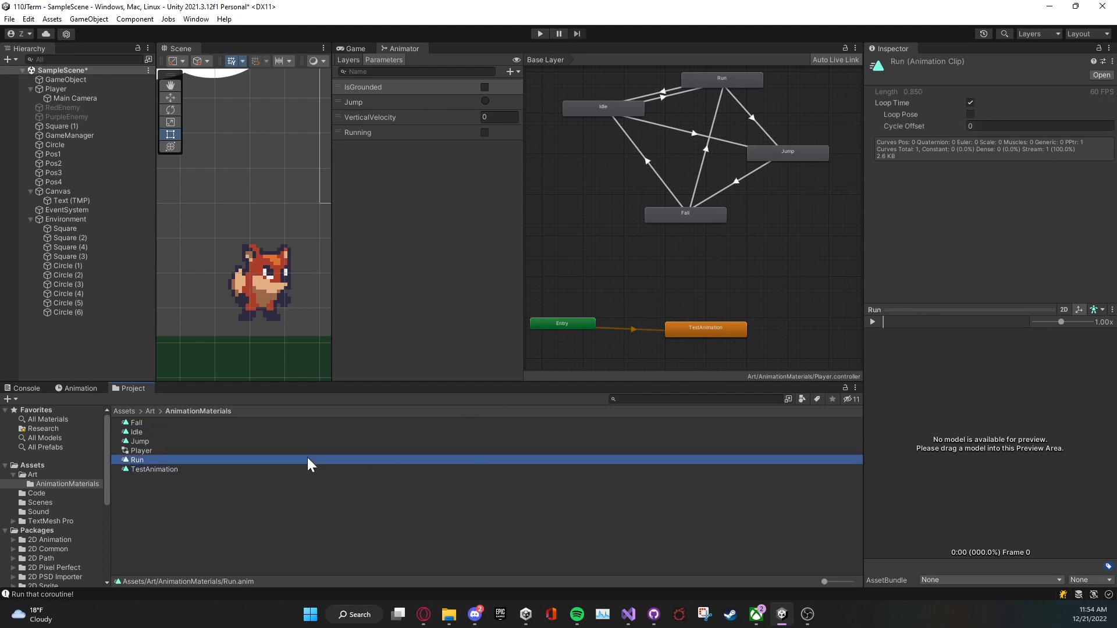
left_click(314, 424)
left_click(313, 442)
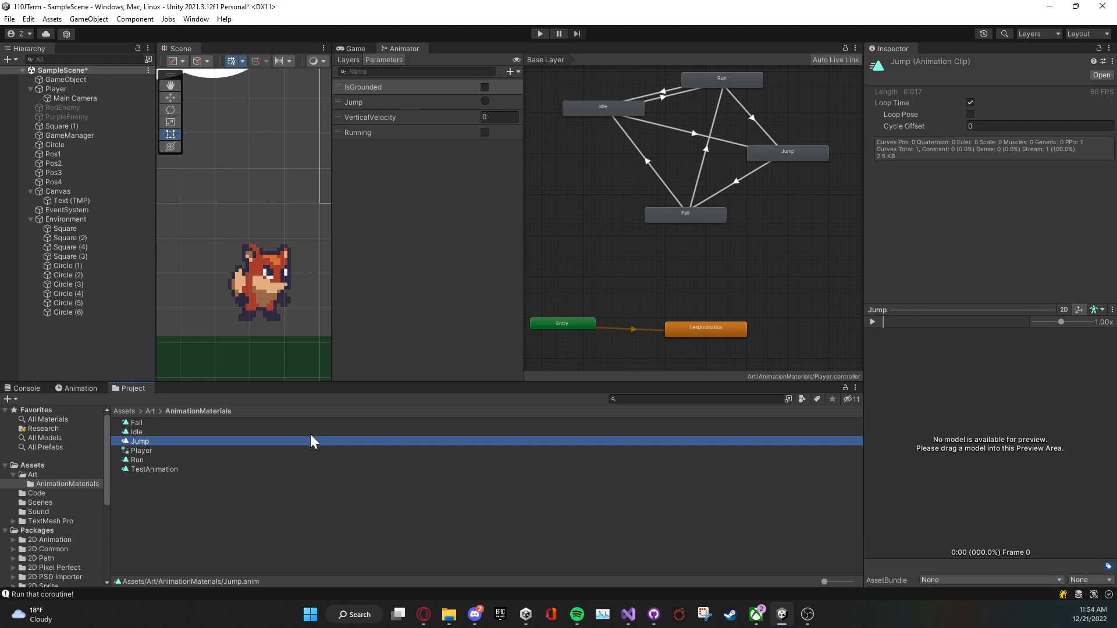
Step: Open the TestAnimation clip's timeline and place the playhead at frame 60
left_click(269, 282)
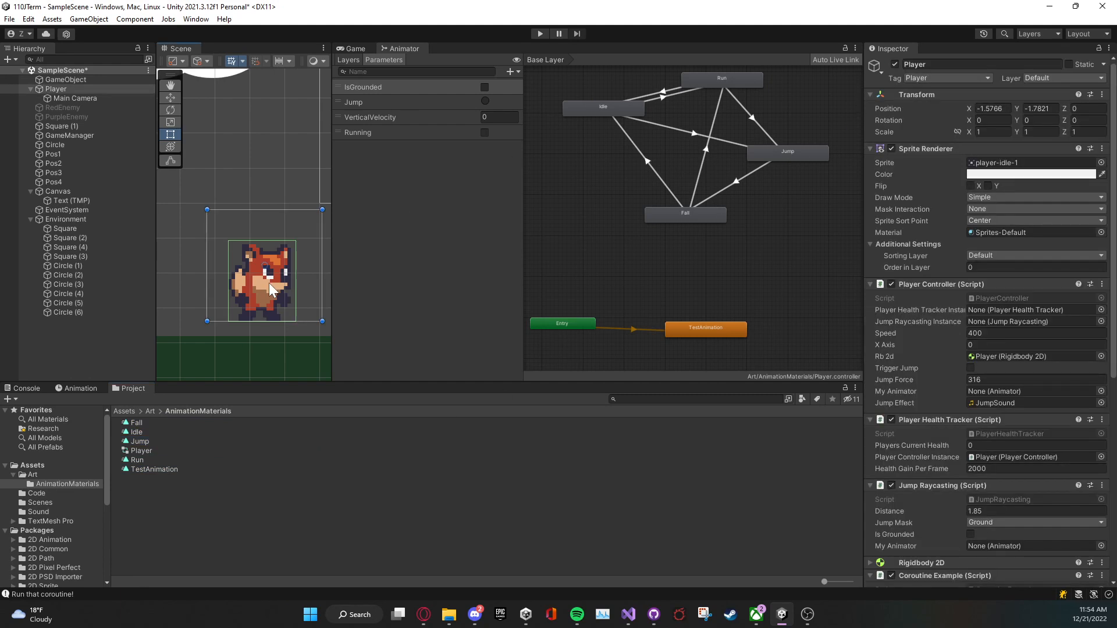
double_click(193, 466)
scroll(265, 476, "down", 10)
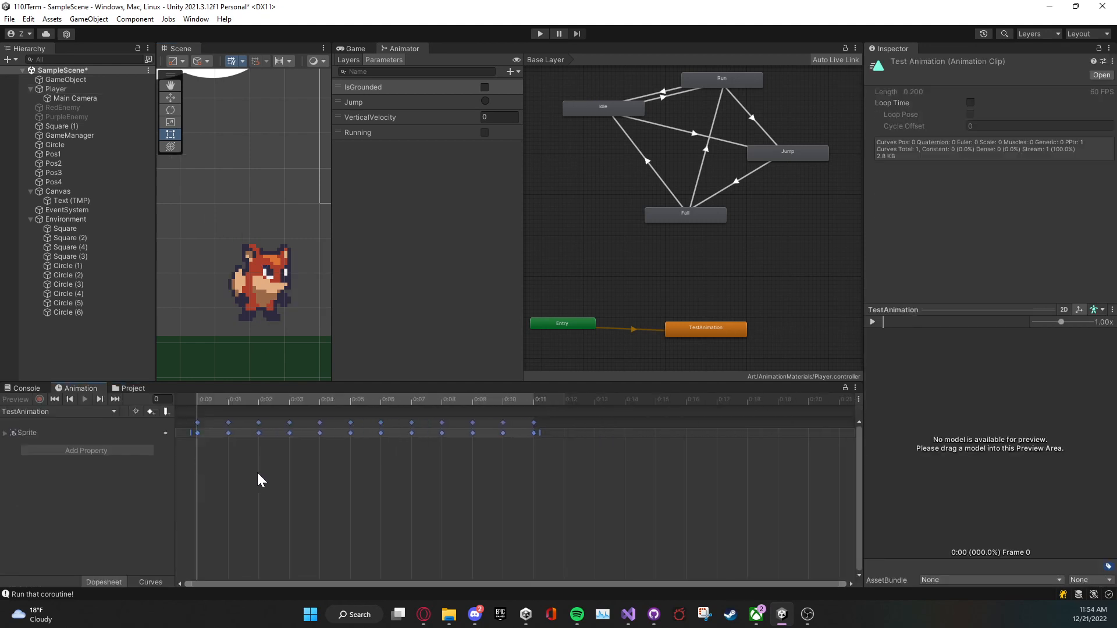
scroll(367, 440, "down", 10)
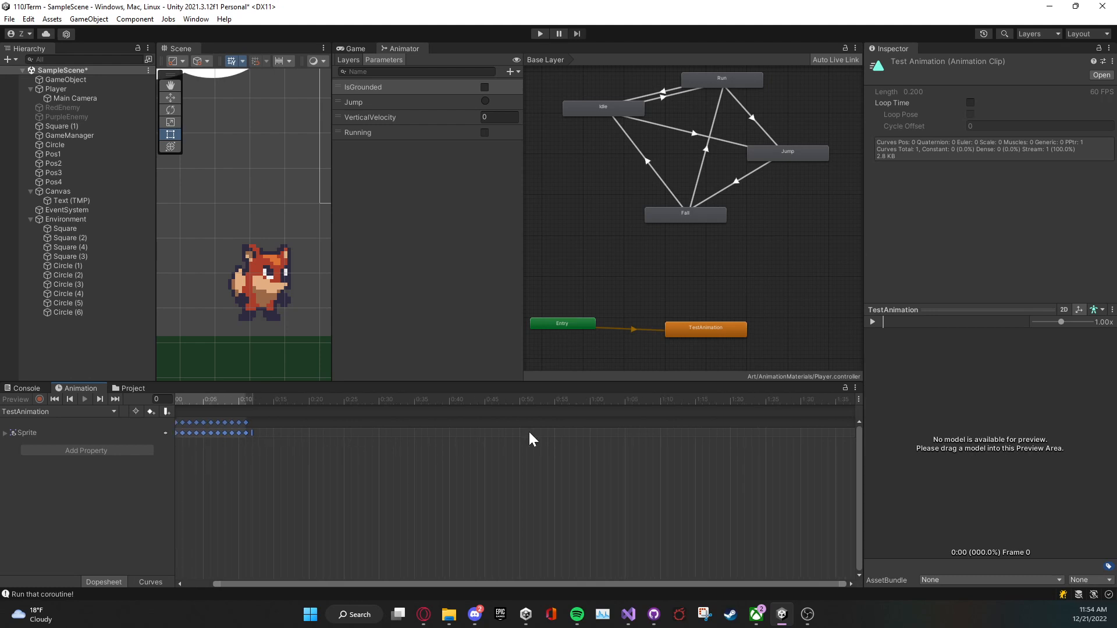
left_click(590, 404)
left_click_drag(580, 584, 291, 435)
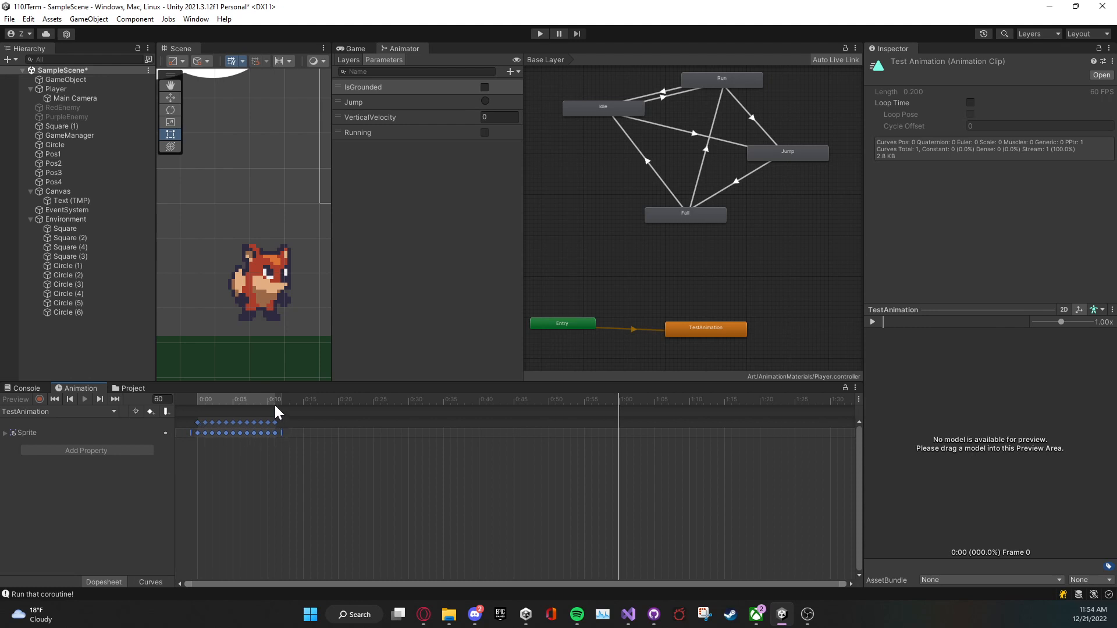
scroll(276, 431, "down", 5)
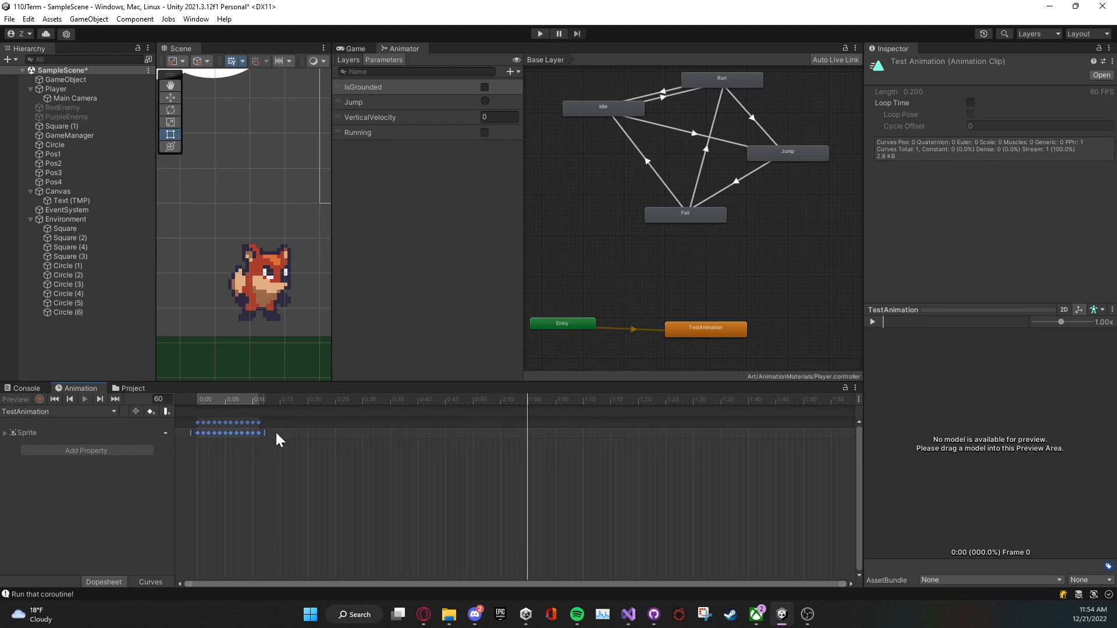
scroll(274, 432, "up", 2)
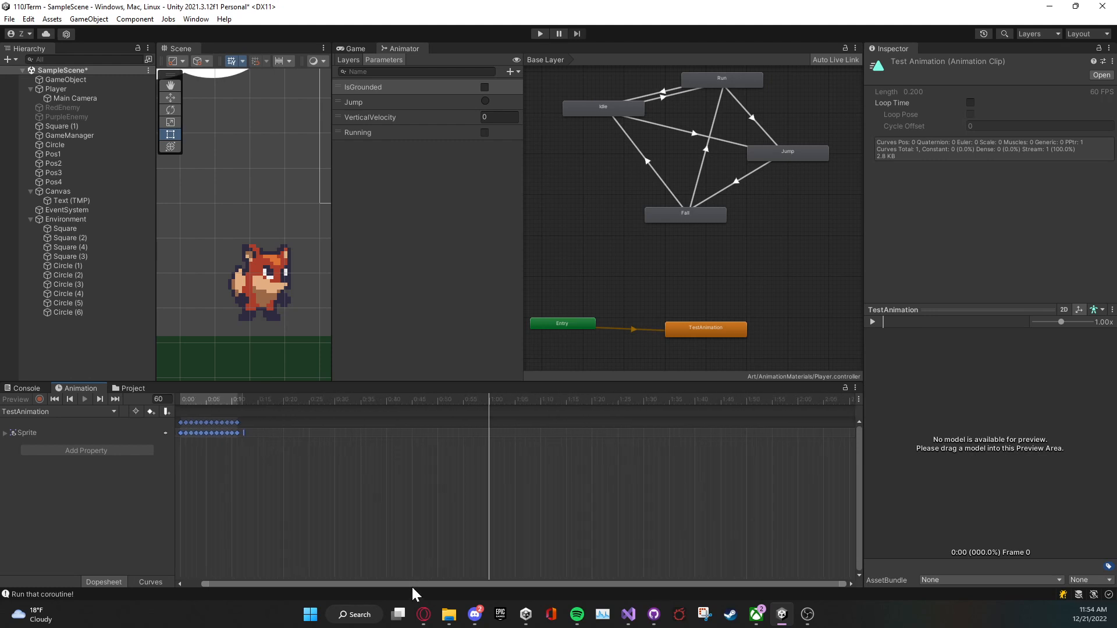
scroll(260, 486, "up", 2)
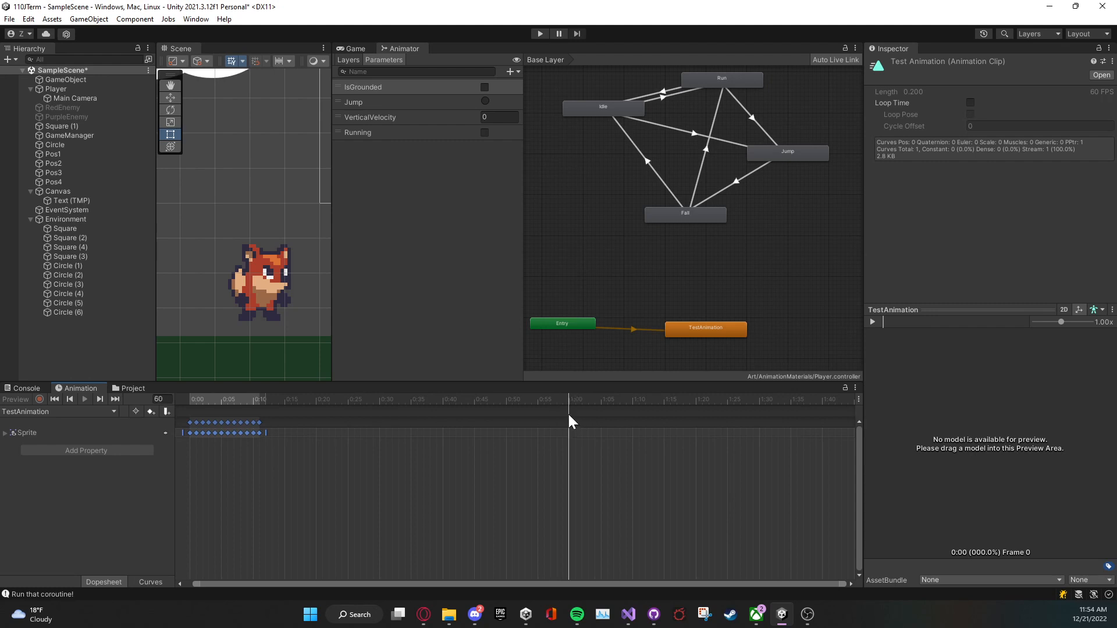
Step: Spread out TestAnimation's keyframes, with the second at 0:12, the third at 0:20 and the remaining ones starting at 0:30
left_click_drag(317, 470, 196, 418)
left_click(237, 448)
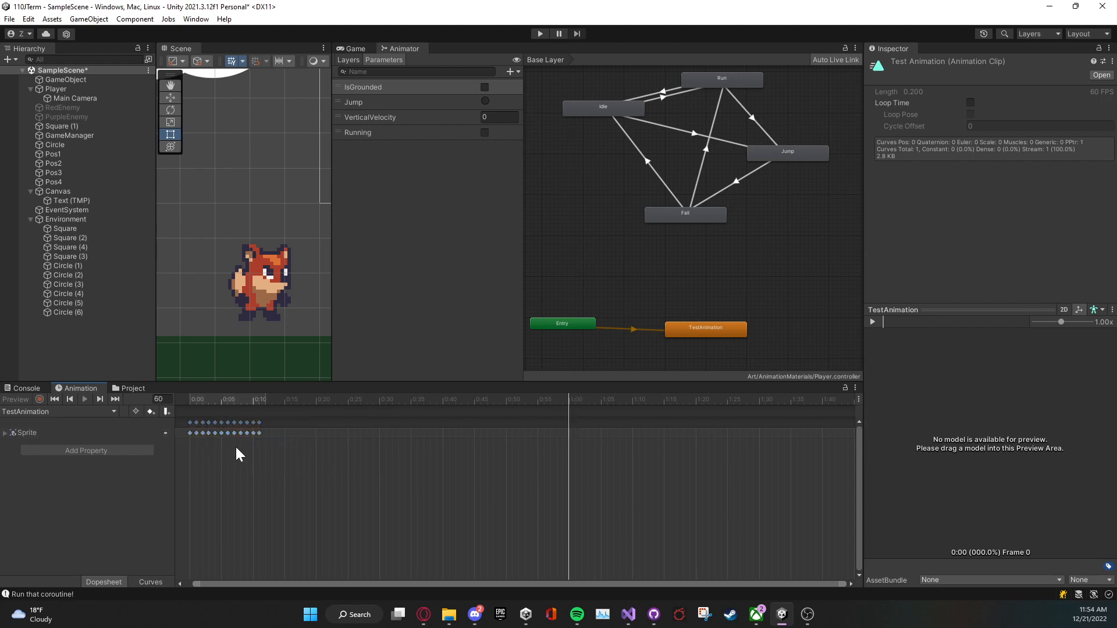
left_click_drag(273, 449, 192, 426)
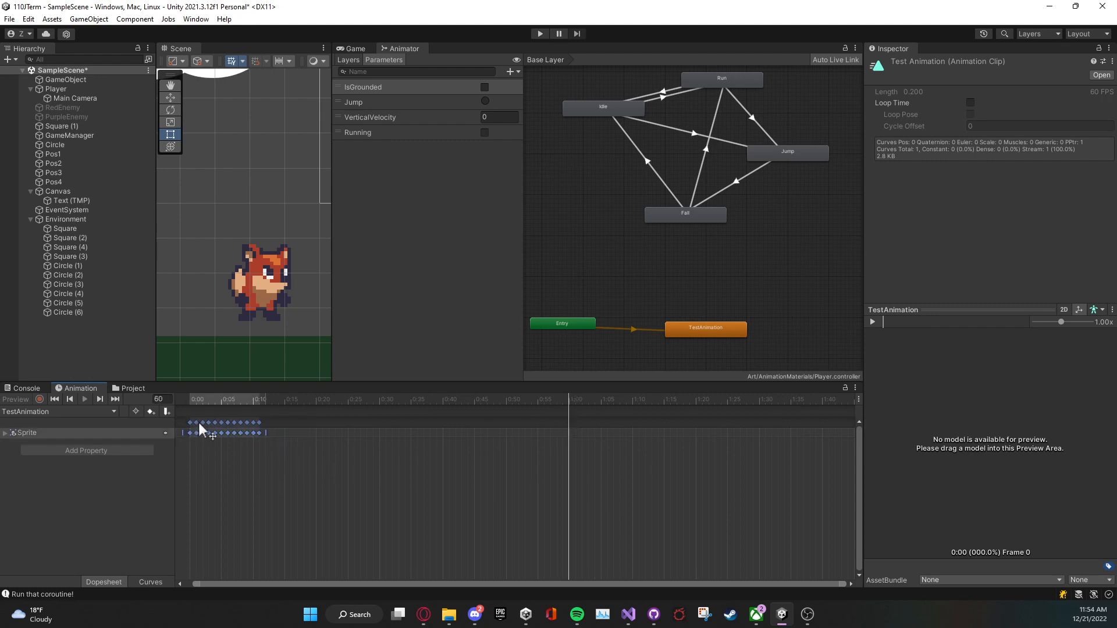
left_click(282, 457)
left_click_drag(291, 449, 266, 420)
left_click_drag(374, 468, 382, 422)
left_click(463, 446)
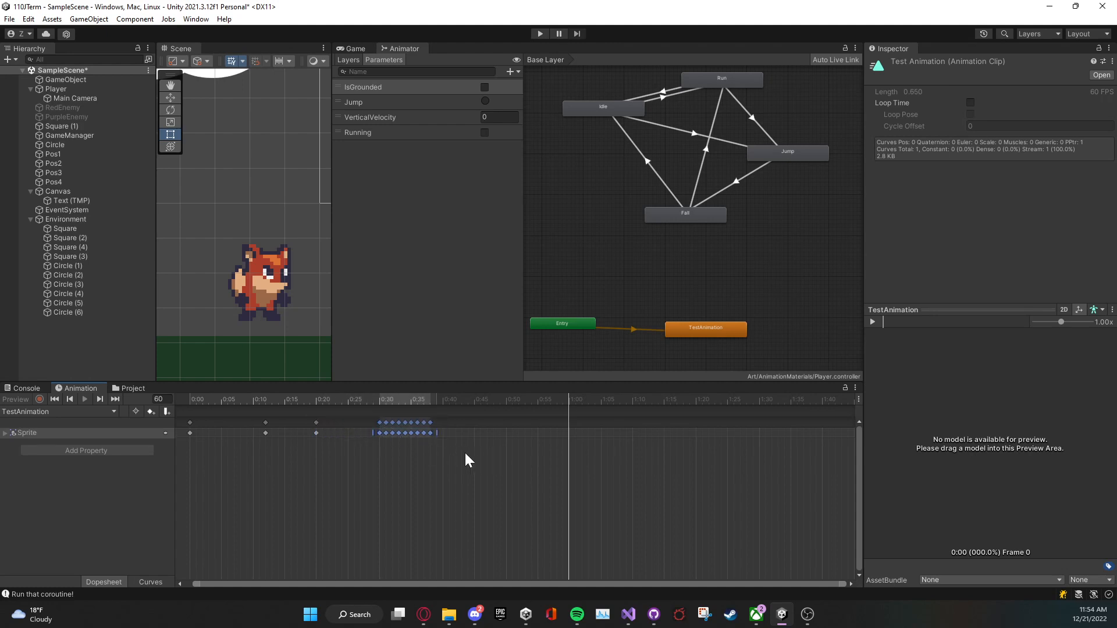
Step: Delete TestAnimation's keyframes after 0:30
left_click(465, 451)
left_click_drag(456, 444, 190, 404)
key("Delete")
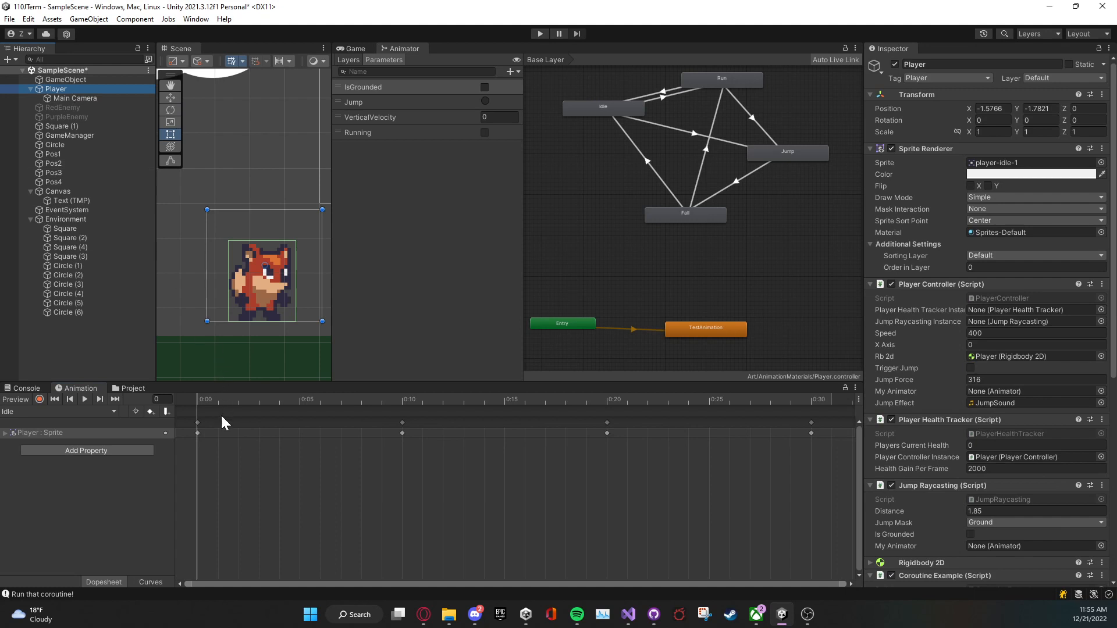
Step: Show the Player's TestAnimation clip, play its preview and examine the sprite in the Game and Scene views
scroll(325, 505, "down", 2)
left_click(110, 411)
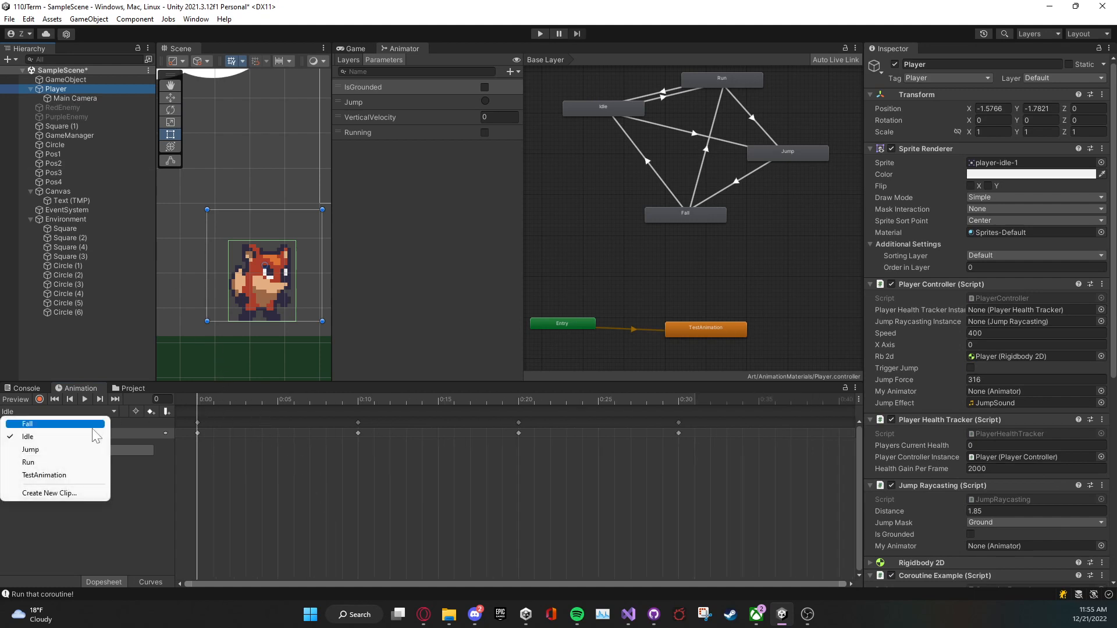
left_click(34, 474)
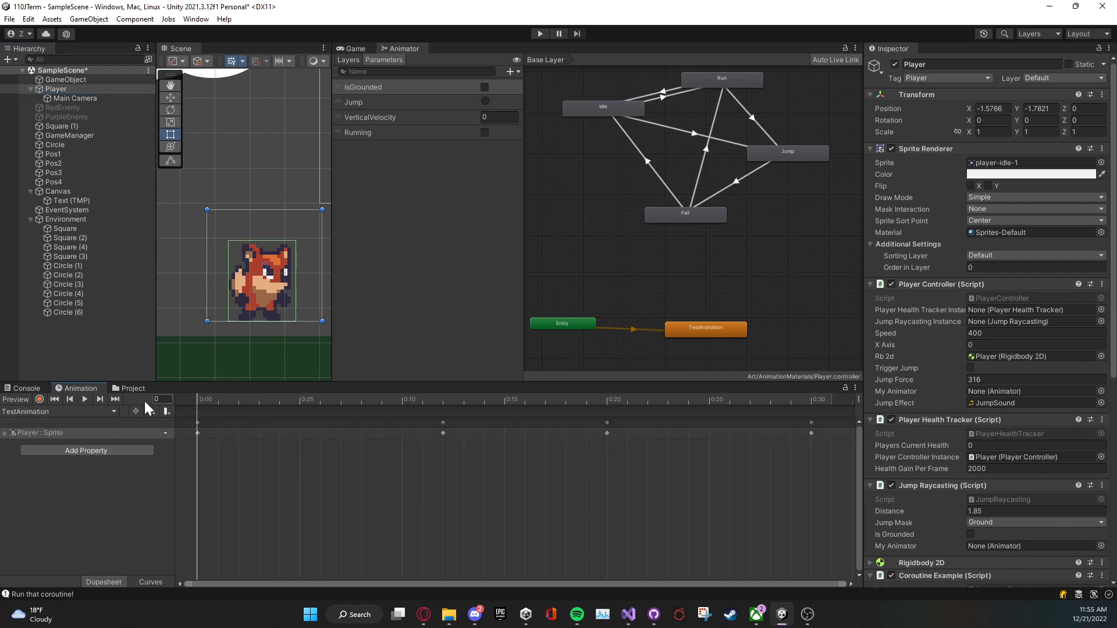
left_click(87, 402)
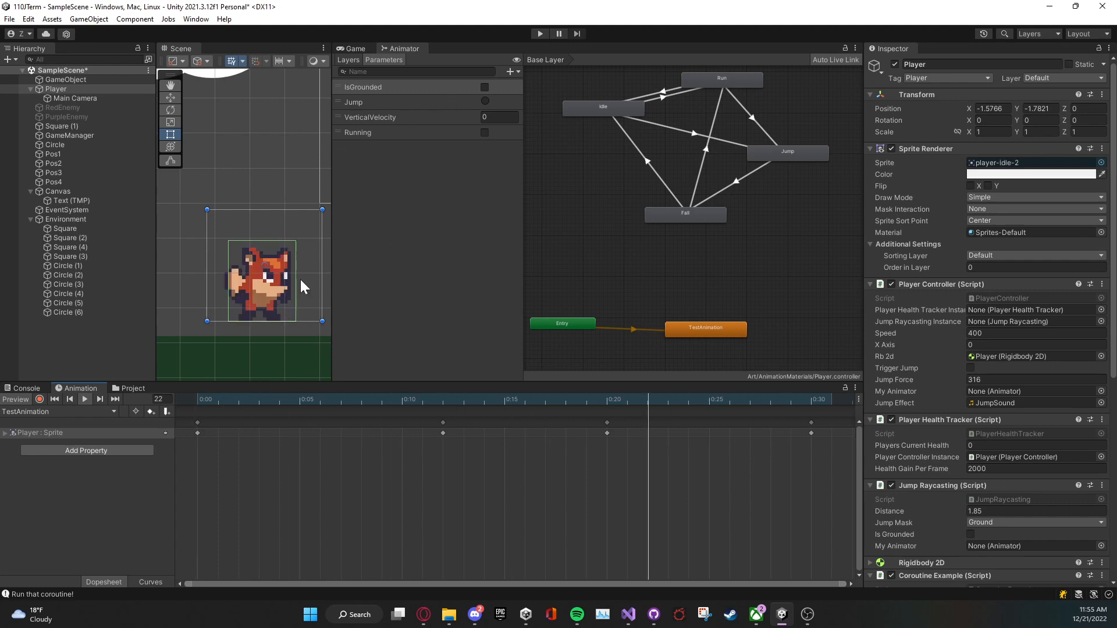
left_click(350, 49)
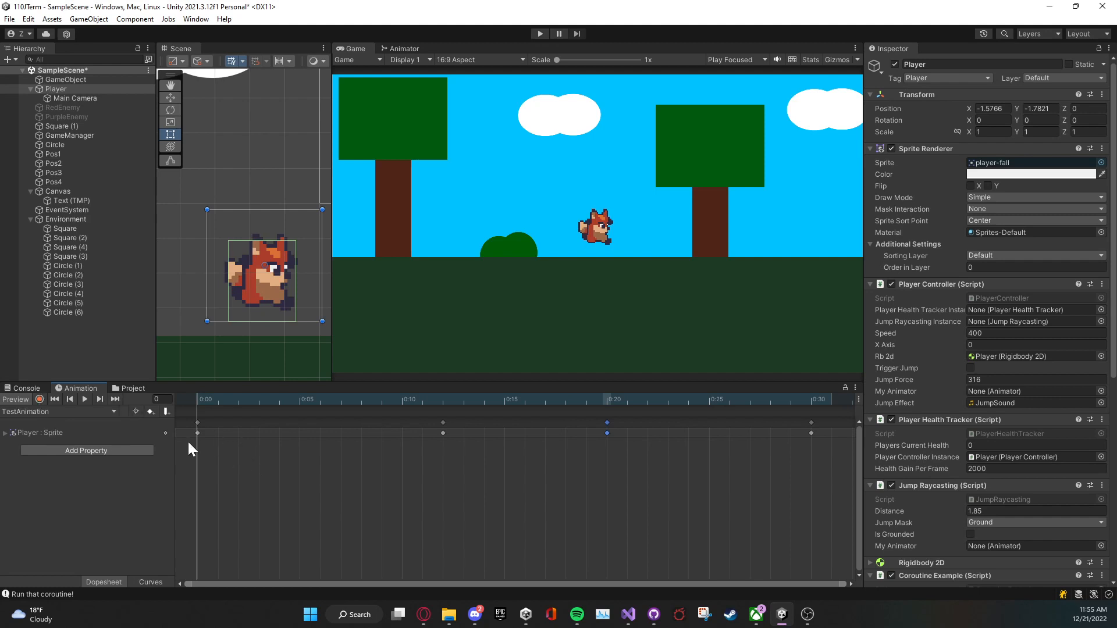
scroll(266, 254, "down", 3)
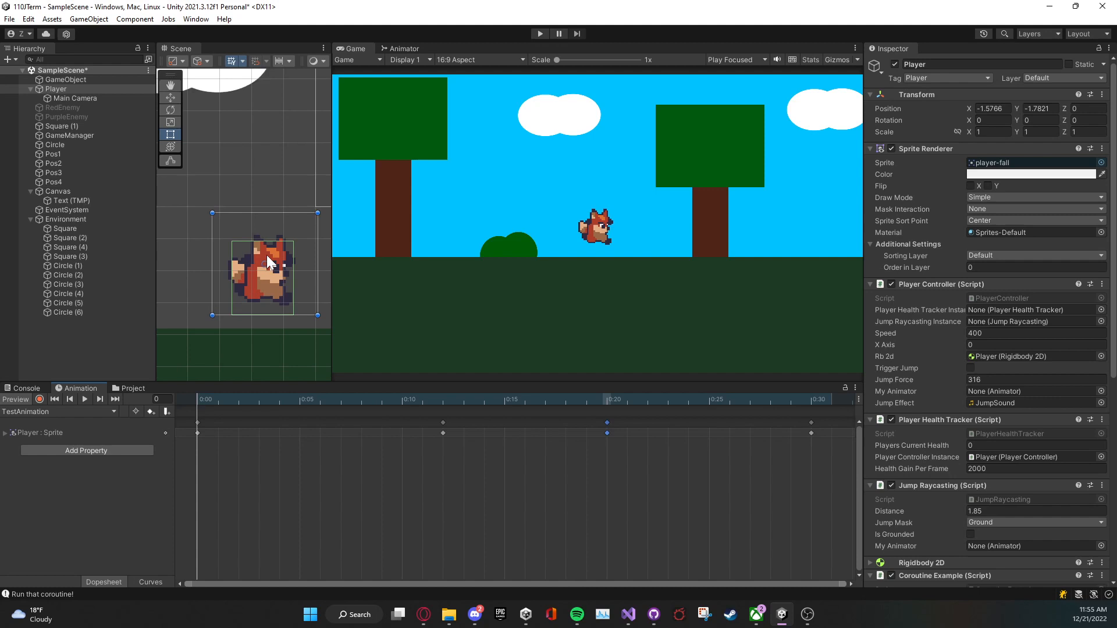
Step: Try out keyframe recording mode on TestAnimation and switch it off again
left_click(39, 399)
left_click(97, 412)
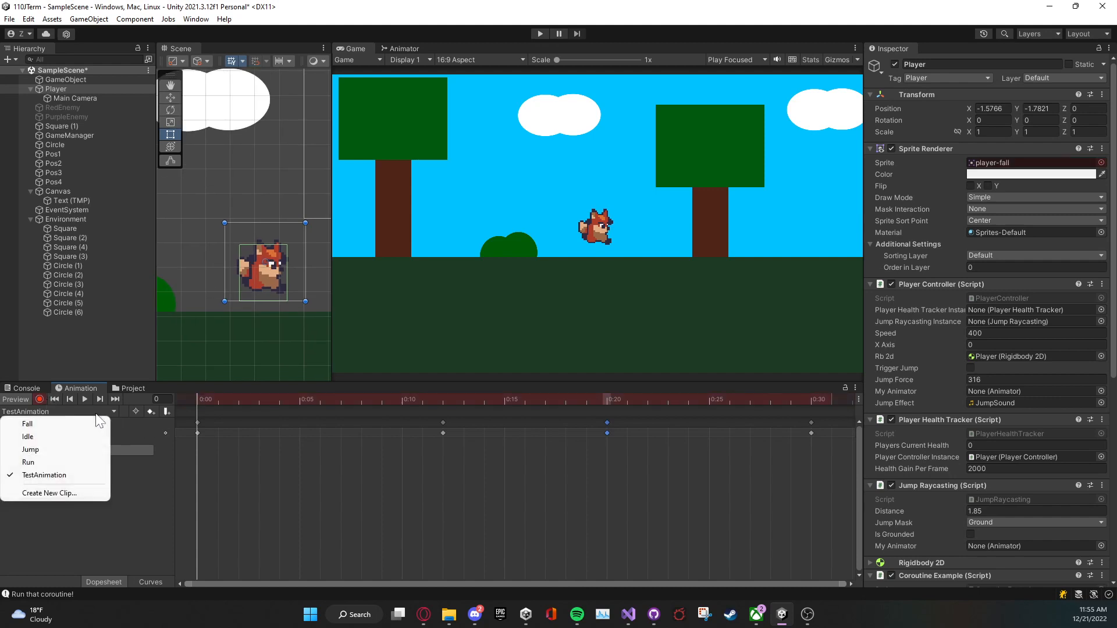
left_click(135, 488)
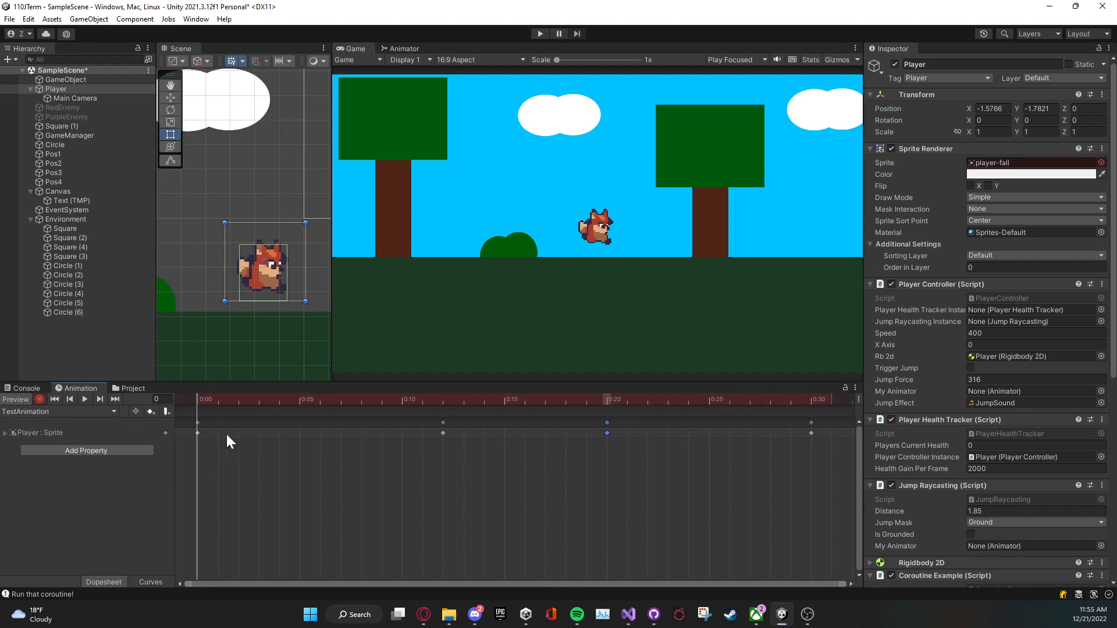
left_click(40, 400)
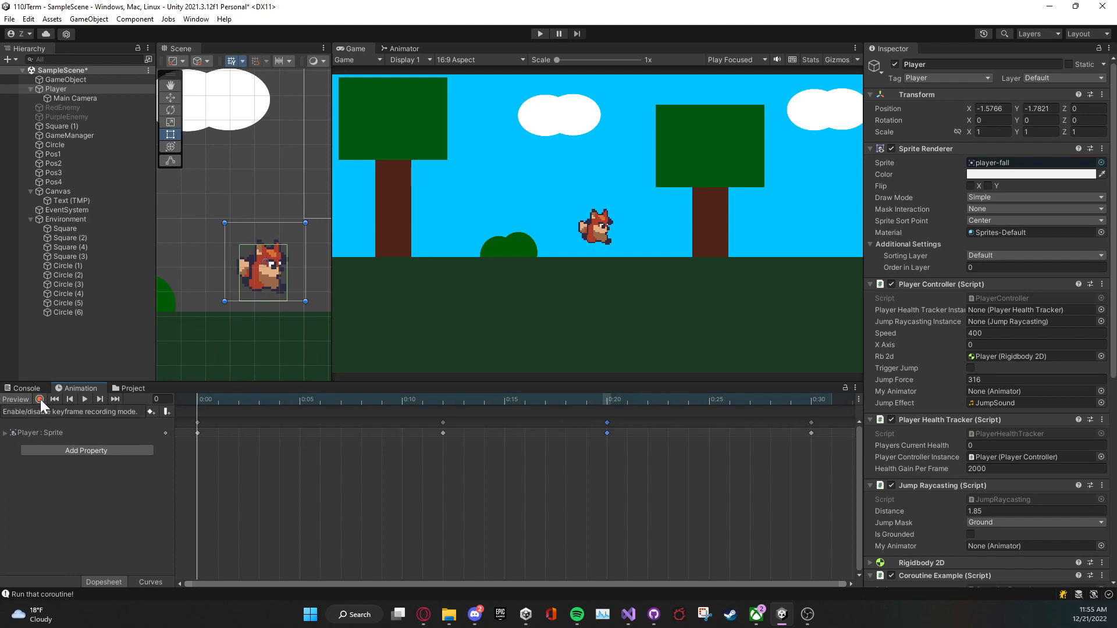
left_click(39, 400)
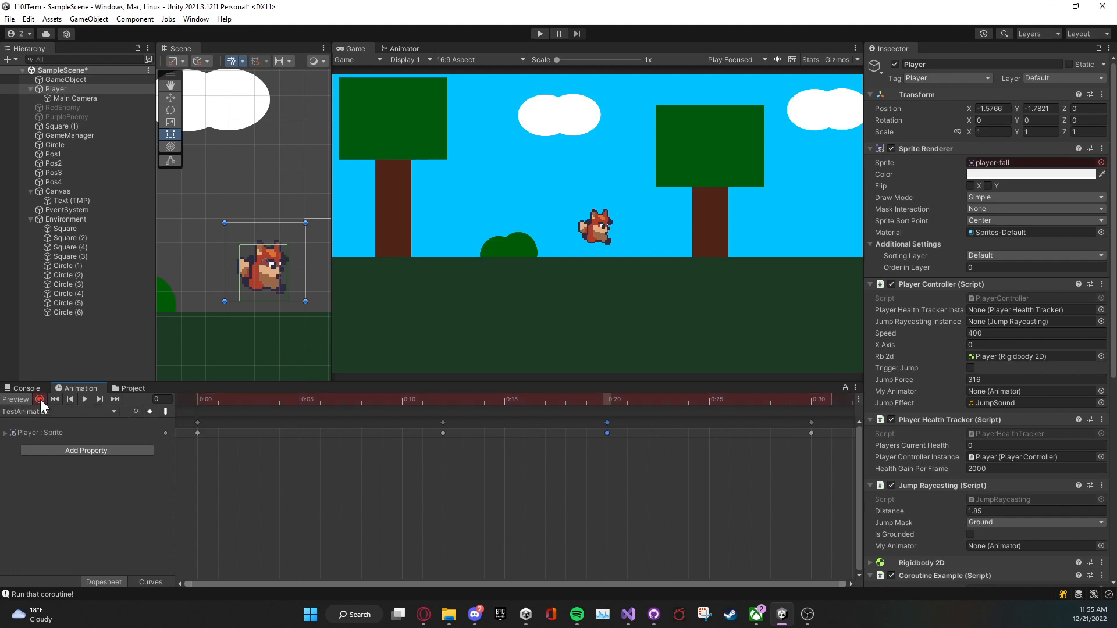
left_click(39, 399)
Step: List the Player's components whose properties can be added to TestAnimation and look through them in the Inspector
left_click(59, 451)
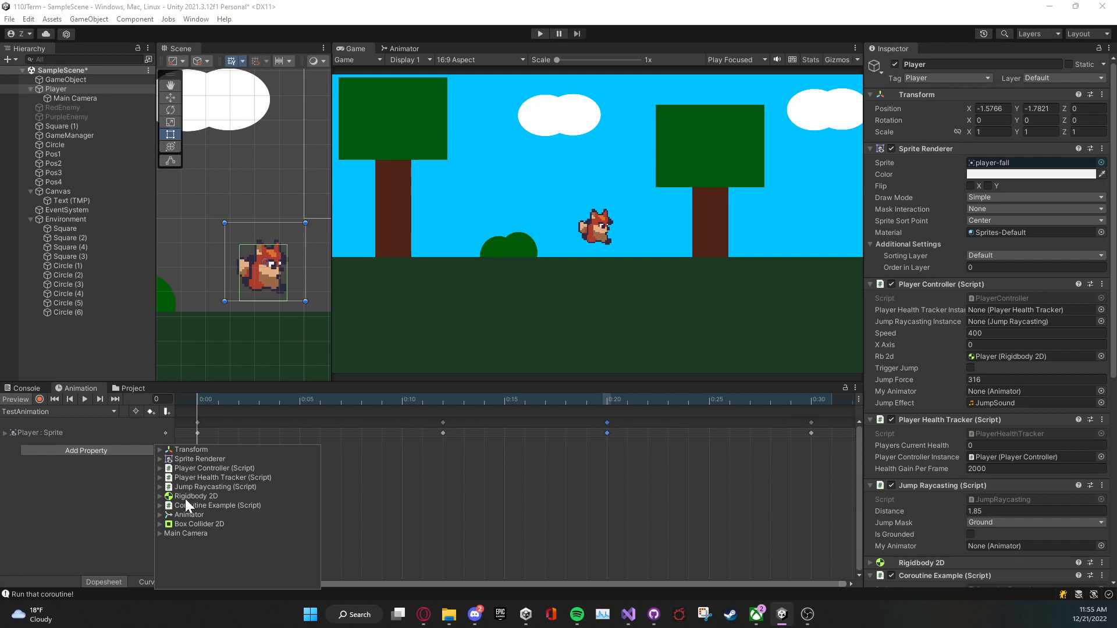
scroll(947, 468, "down", 10)
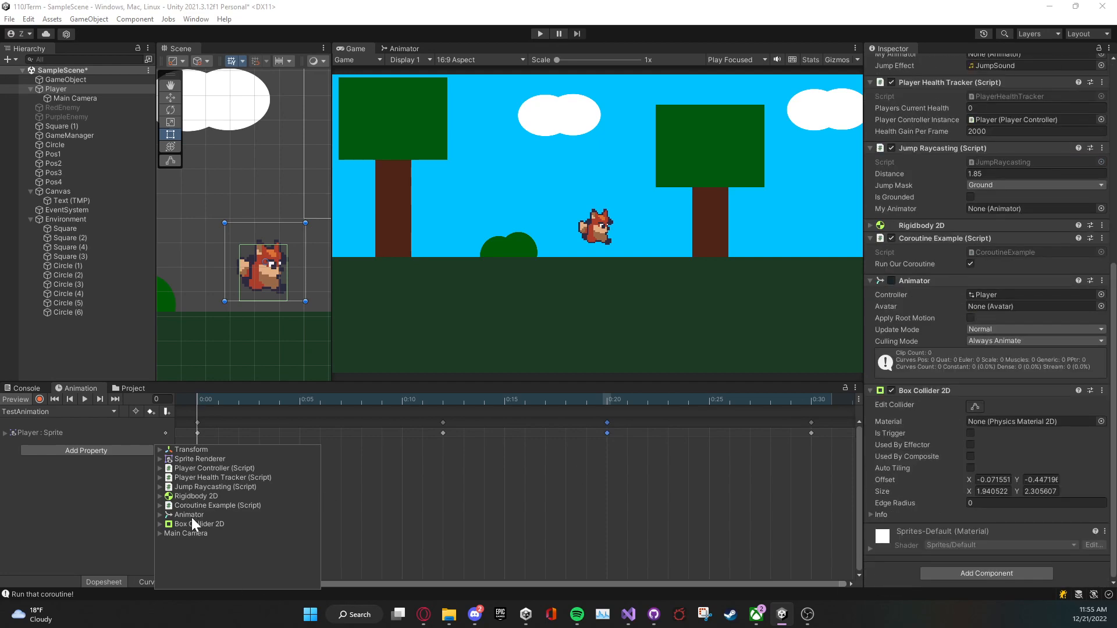
Step: Turn on keyframe recording for TestAnimation and record a Player scale of 2, 2, 2 at 0:12
left_click(39, 401)
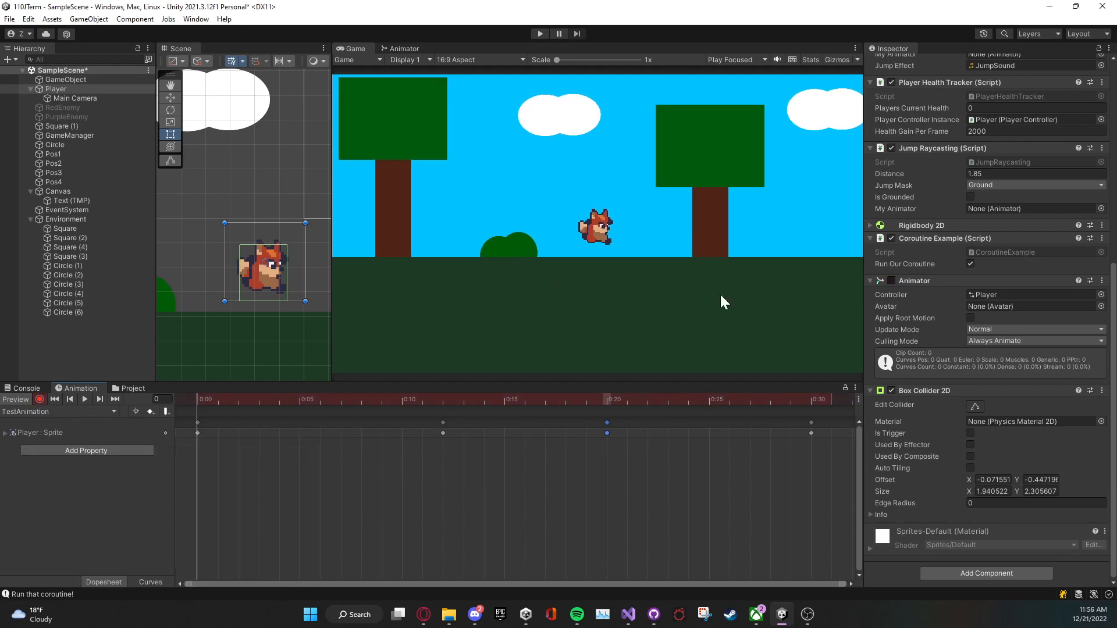
scroll(947, 326, "up", 8)
scroll(948, 330, "up", 2)
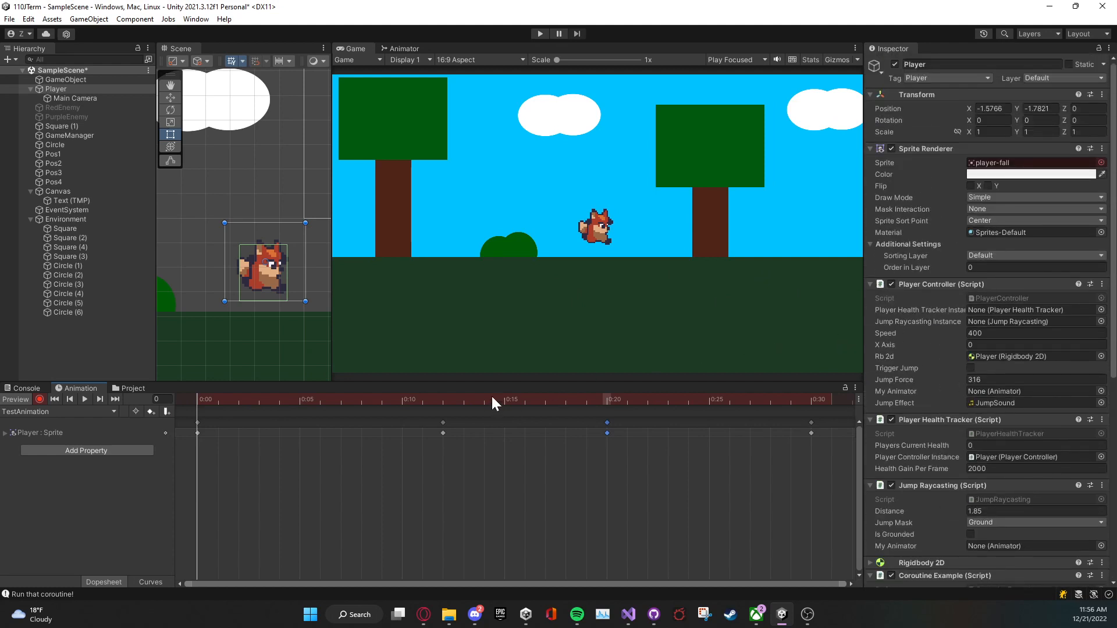
left_click_drag(207, 400, 444, 405)
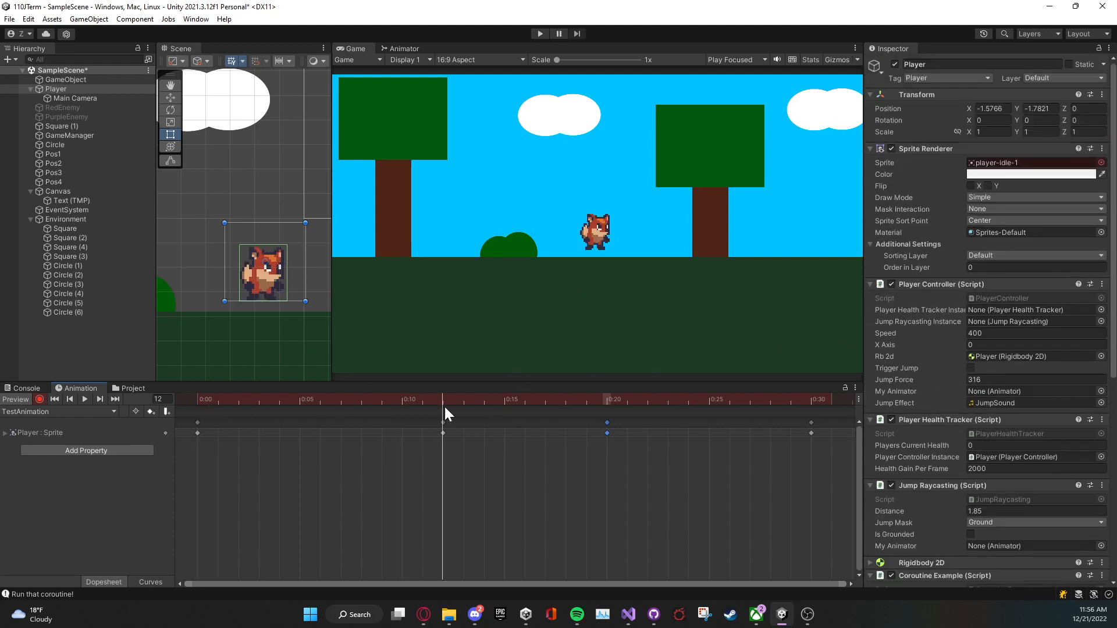
left_click(994, 132)
type("2")
key("Tab")
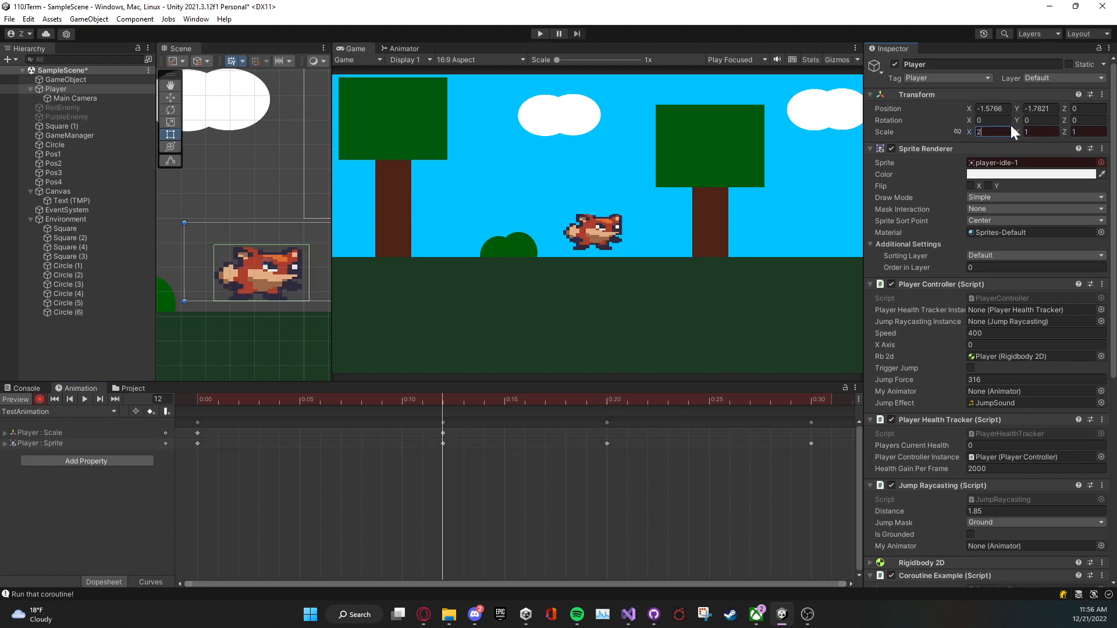
type("2")
key("Tab")
type("2")
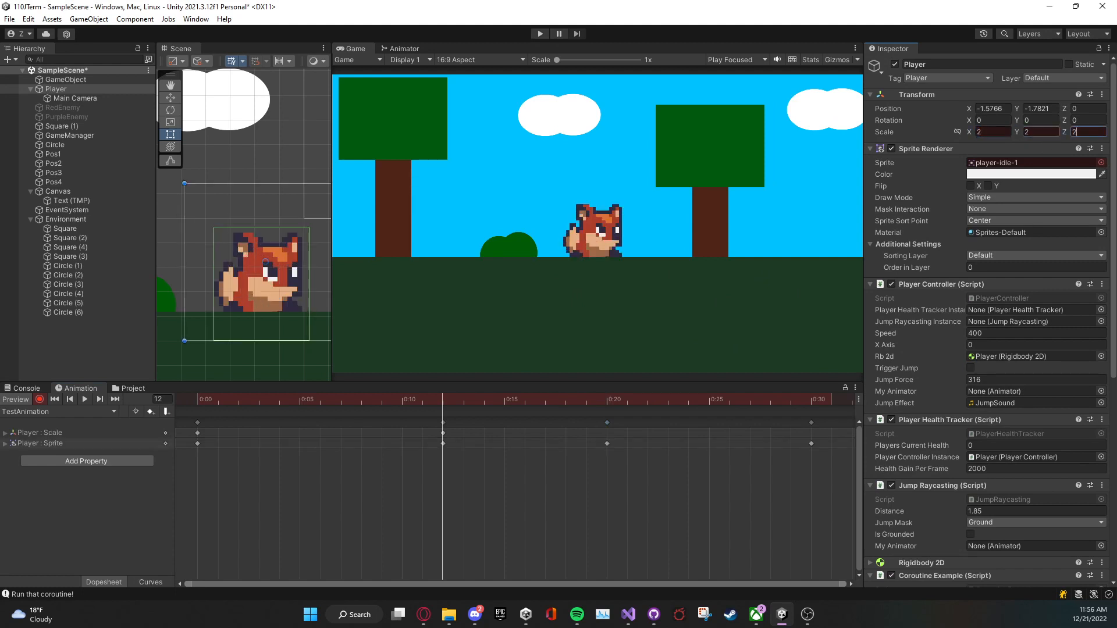
Step: Scrub TestAnimation to 0:30, play its preview and expand its Scale and Sprite properties
left_click_drag(450, 396, 817, 405)
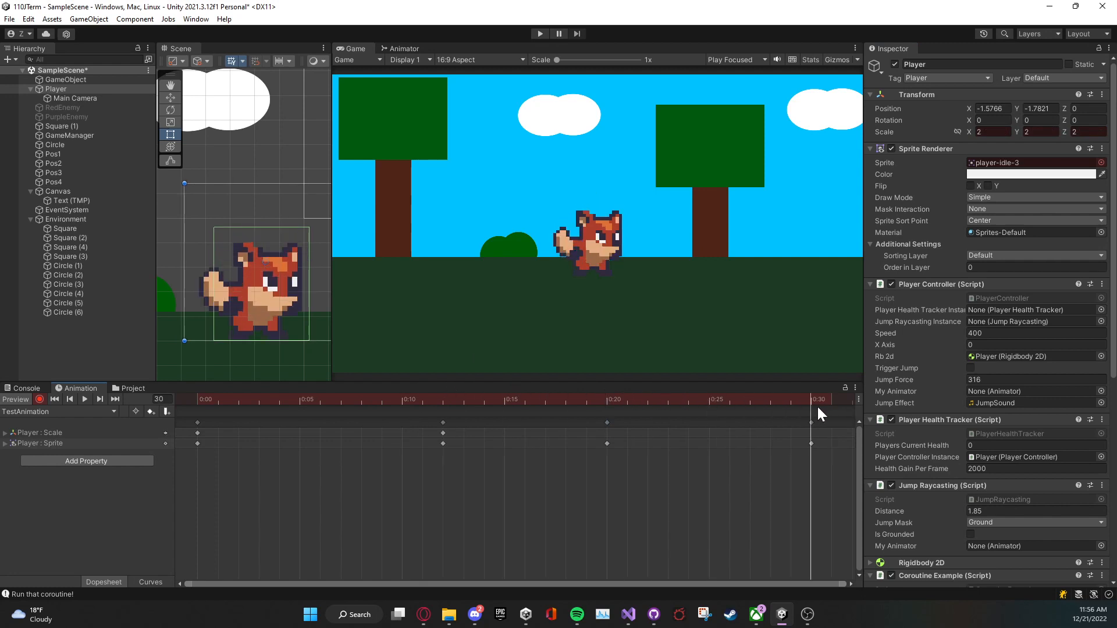
left_click(84, 399)
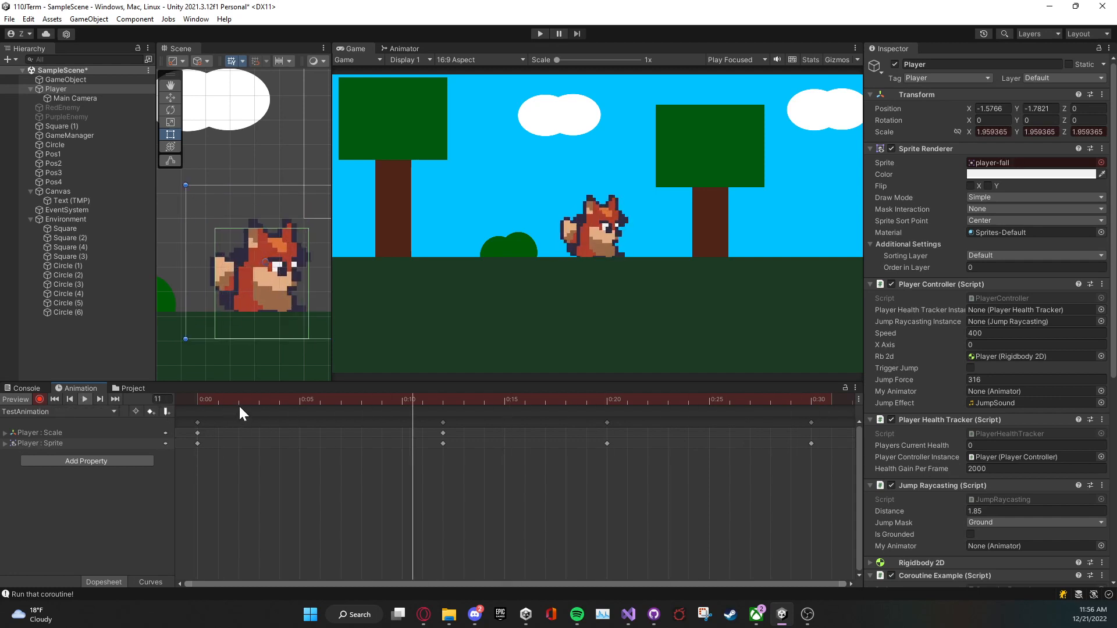
left_click(5, 444)
left_click(6, 433)
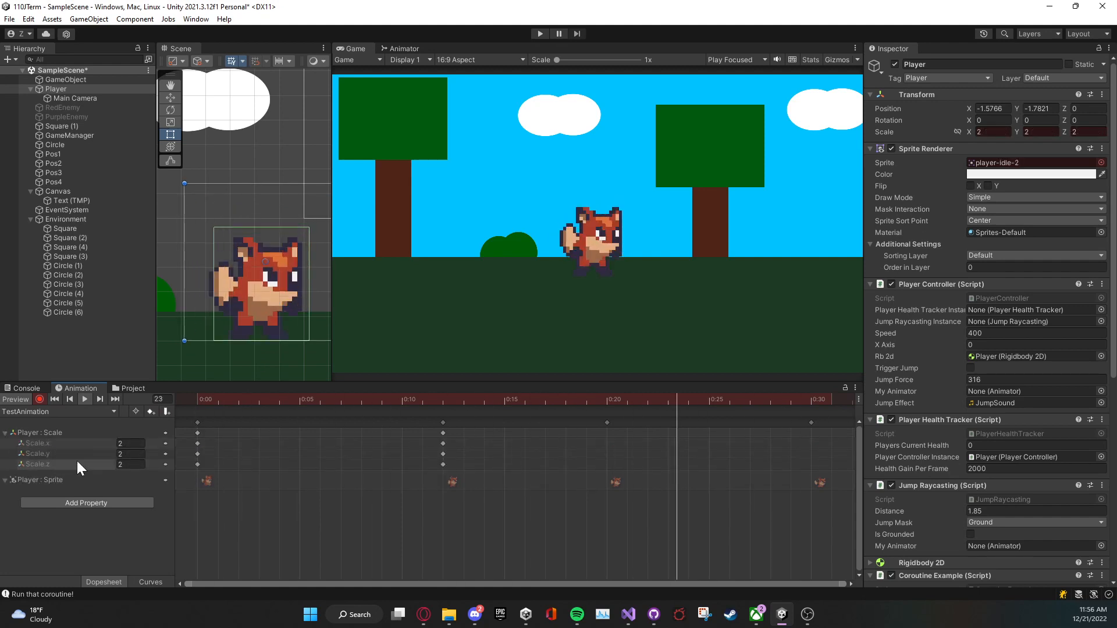
Step: Record a Player scale of 1, 1, 1 at 0:20 in TestAnimation and play the preview
left_click(222, 400)
left_click_drag(222, 400, 613, 421)
left_click(995, 120)
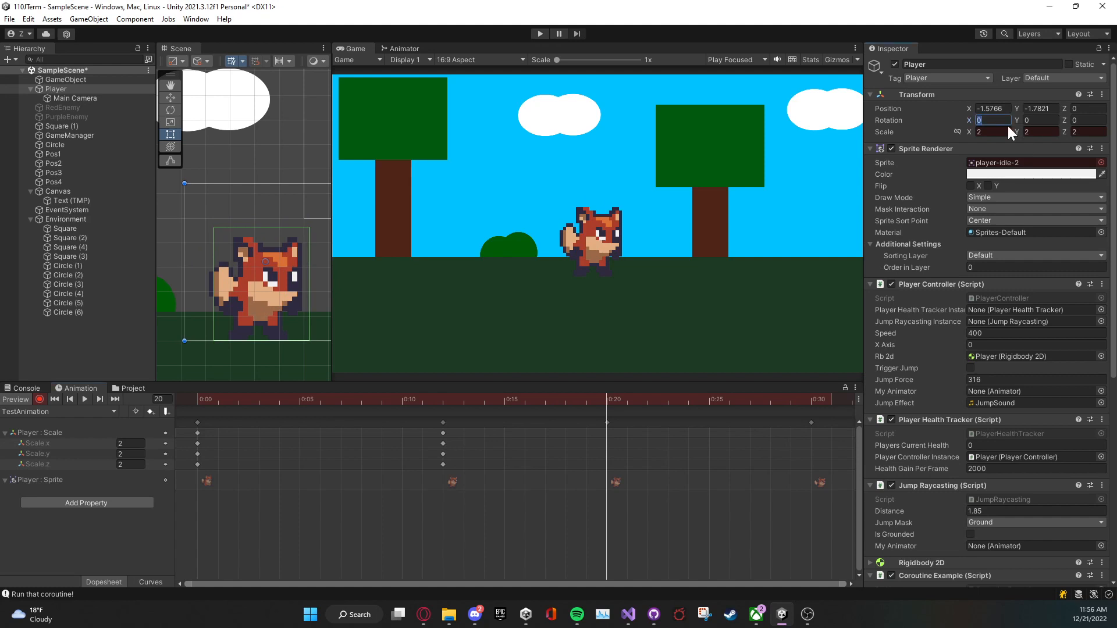
left_click(999, 132)
type("1")
left_click(1039, 132)
type("1")
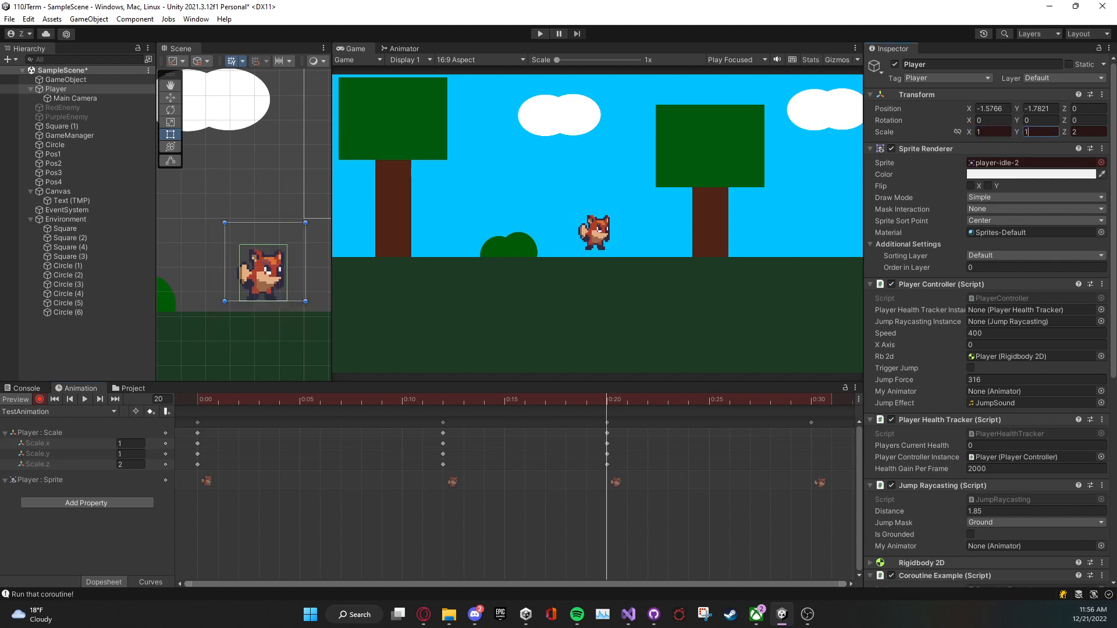
key("Tab")
type("1")
left_click(85, 399)
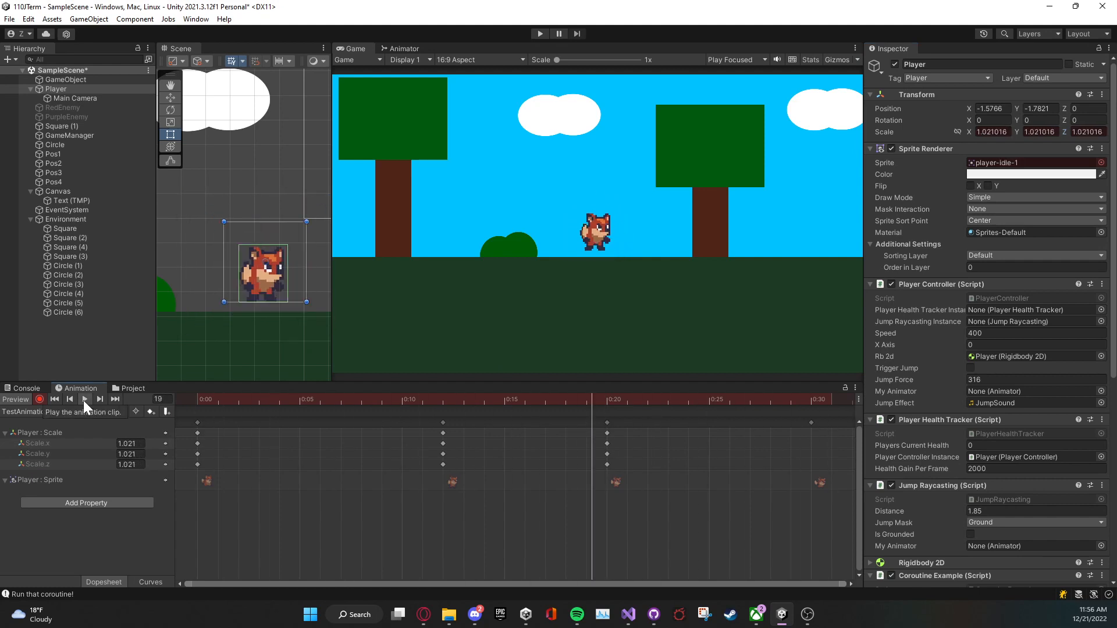
left_click(84, 400)
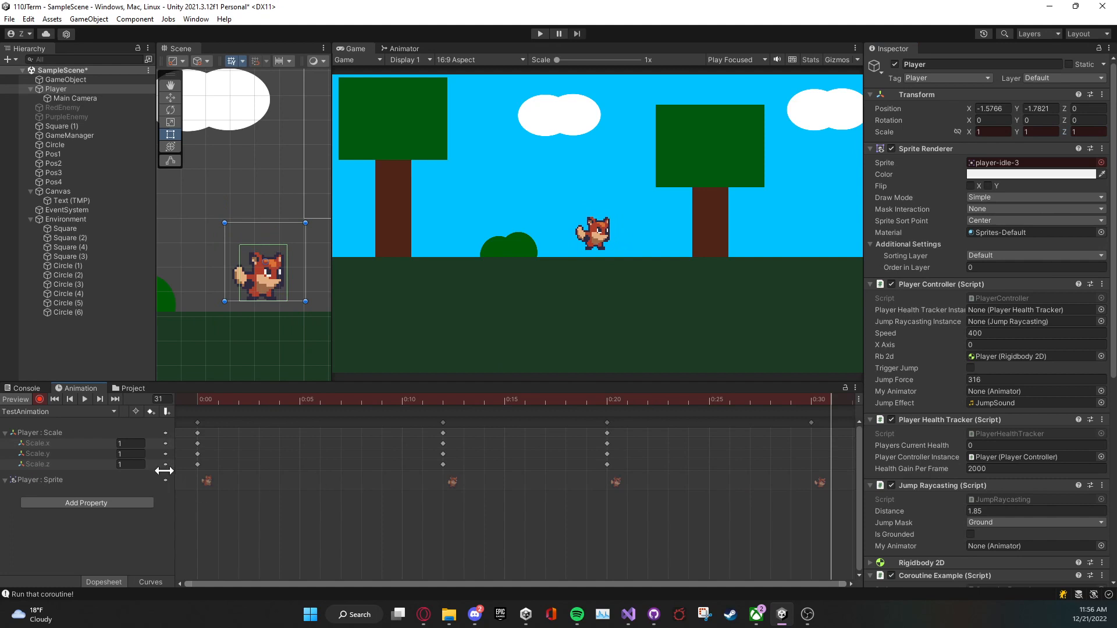
Step: Remove the Player's Scale property from TestAnimation and return the playhead to 0:00
left_click(56, 435)
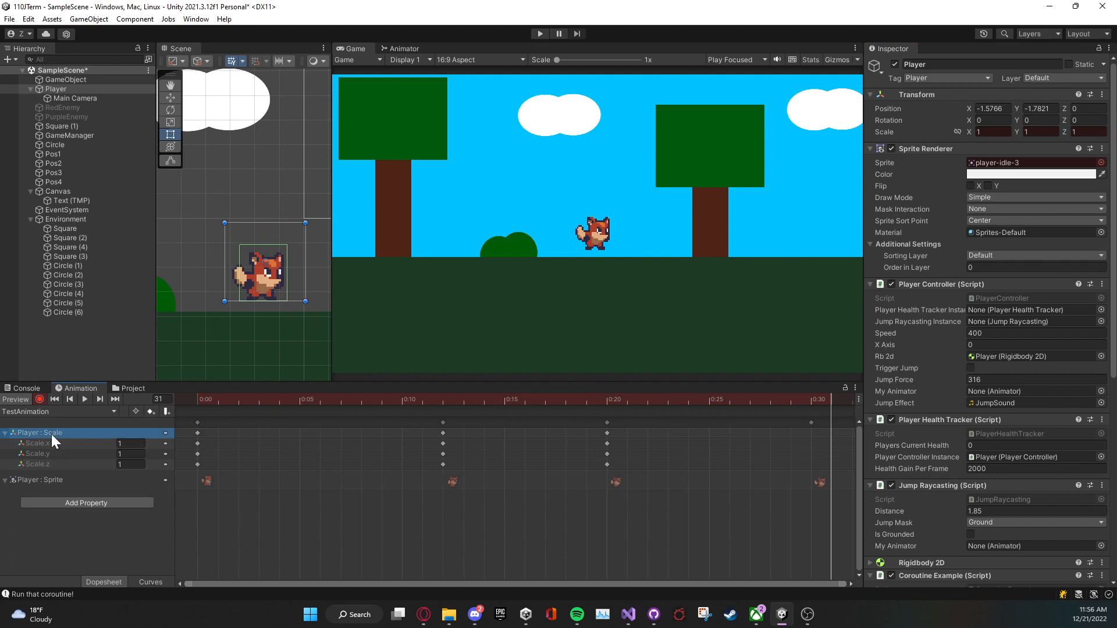
key("Delete")
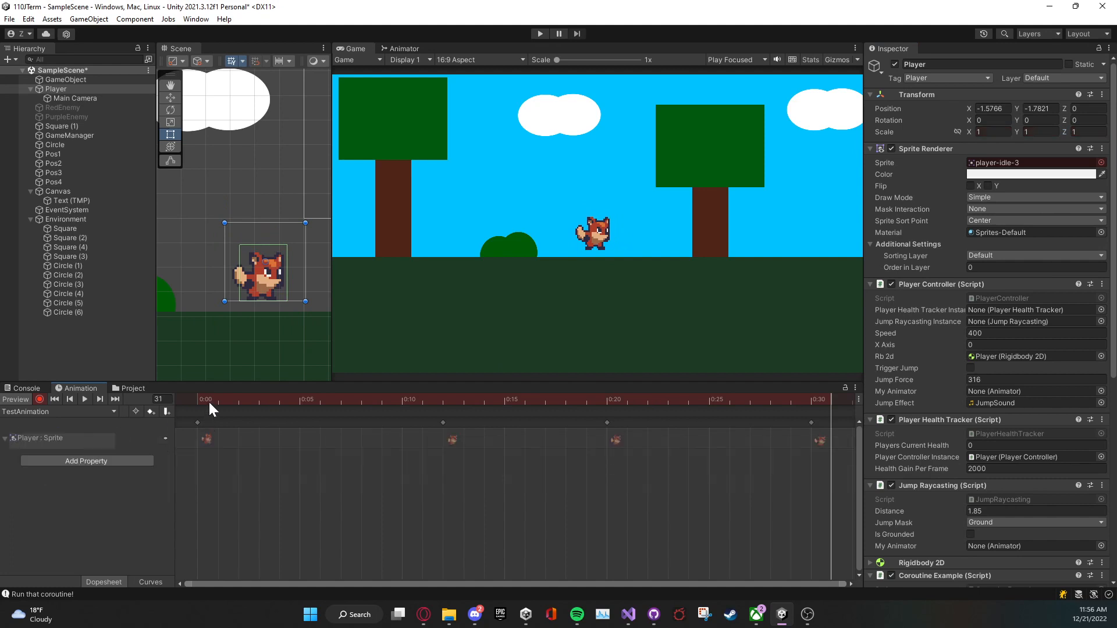
left_click_drag(209, 400, 193, 403)
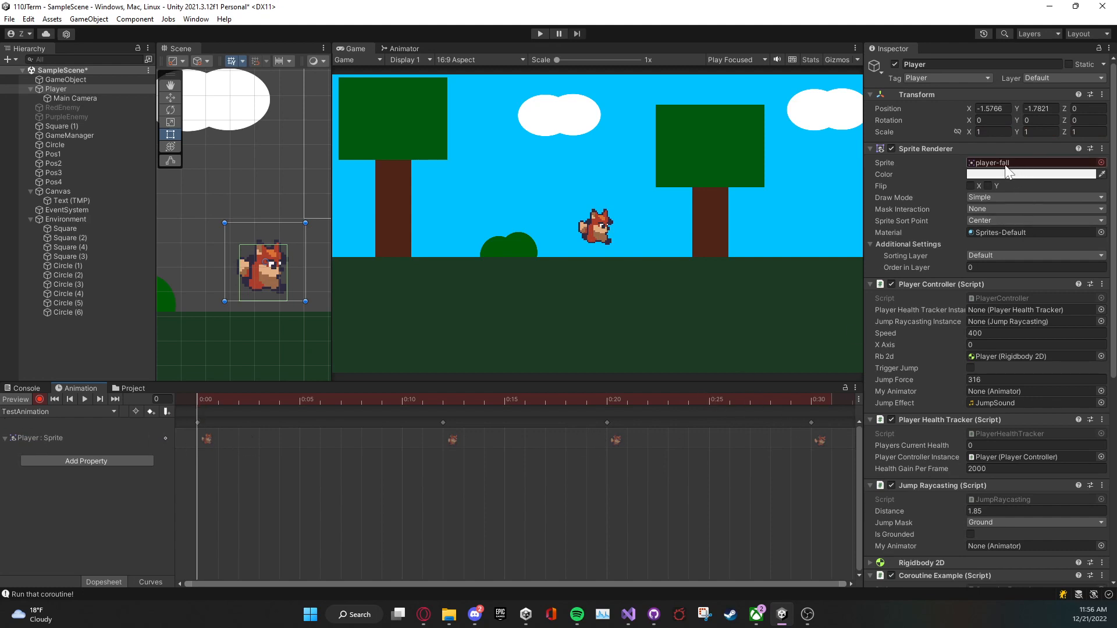
left_click_drag(205, 404, 137, 487)
Step: Delete the TestAnimation clip from the project's AnimationMaterials folder
left_click(133, 389)
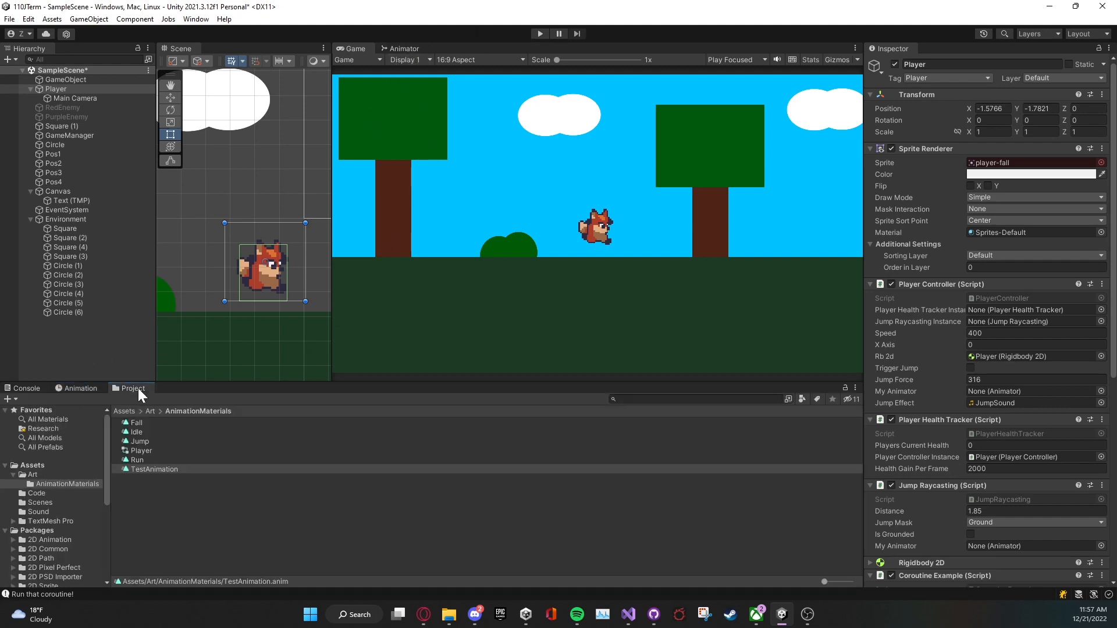
left_click(71, 389)
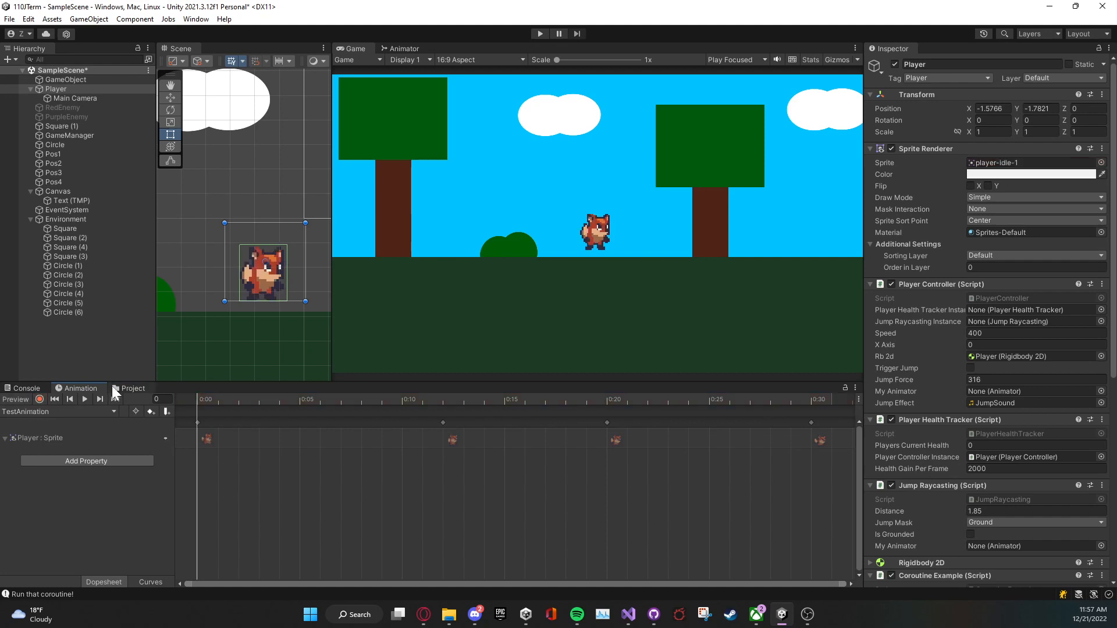
left_click(130, 388)
left_click(154, 469)
key("Delete")
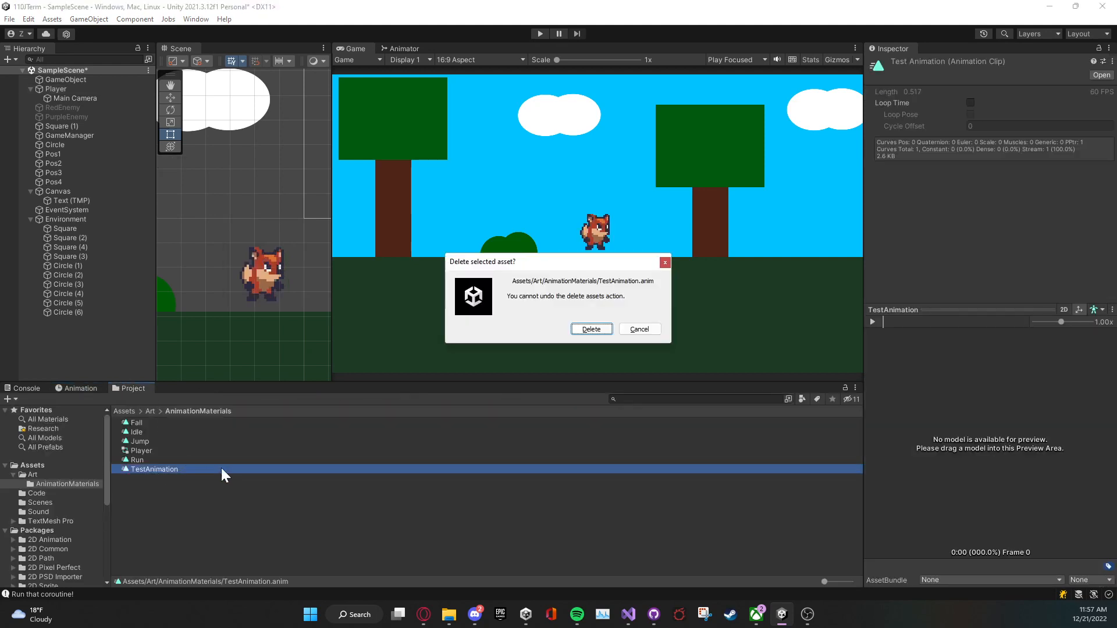
left_click(593, 327)
Step: Inspect the motions assigned to the TestAnimation, Idle, Run, Jump and Fall states in the Player's animator controller
left_click(404, 49)
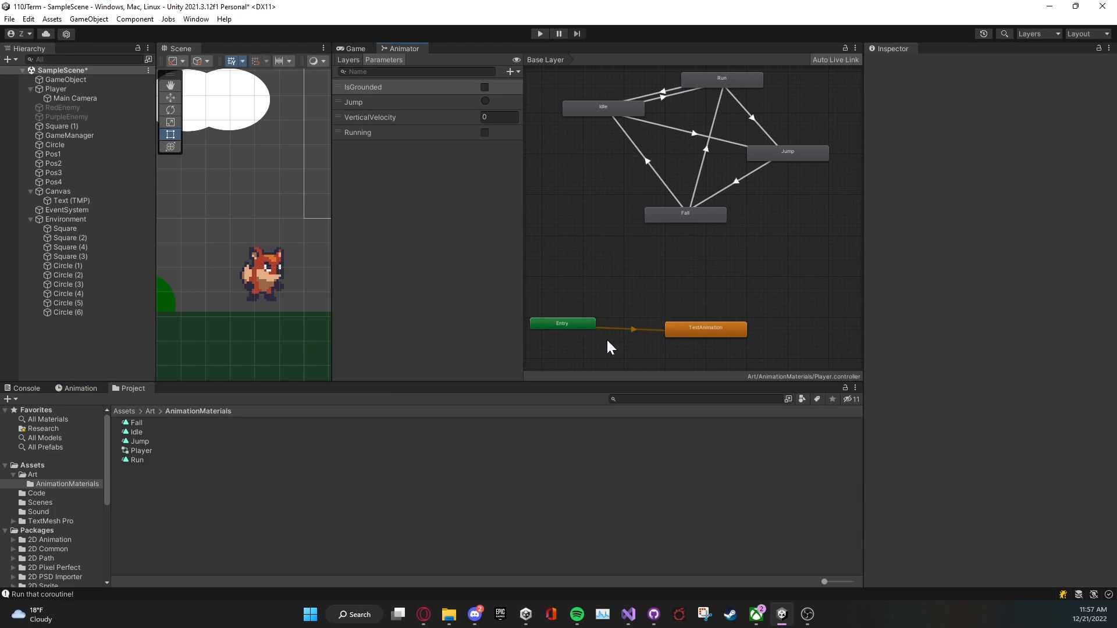
left_click(690, 333)
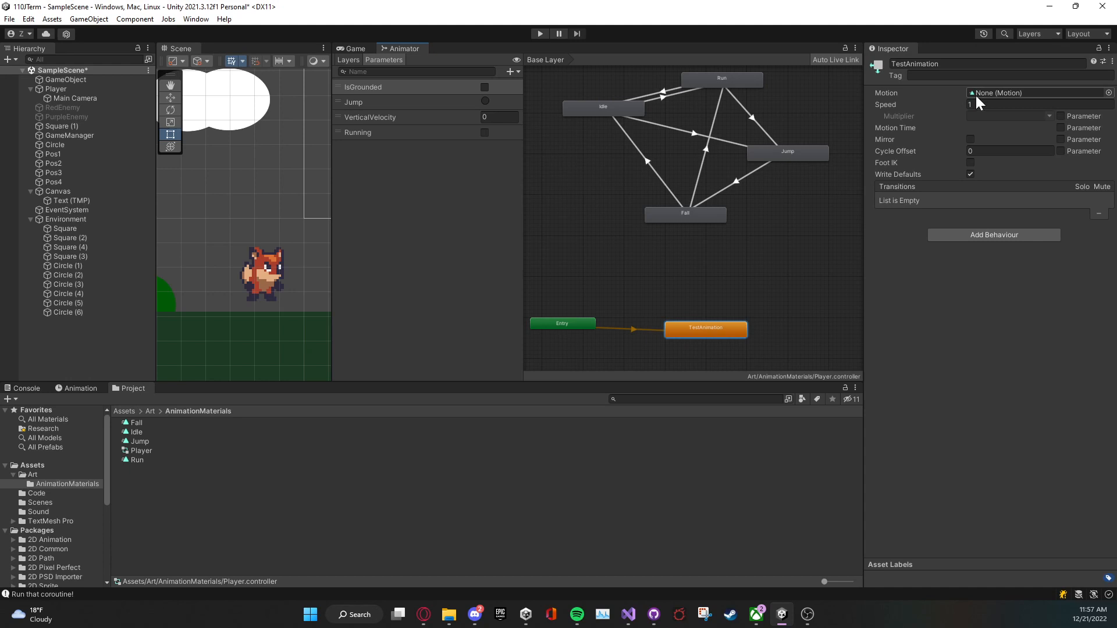
left_click(632, 107)
left_click(727, 78)
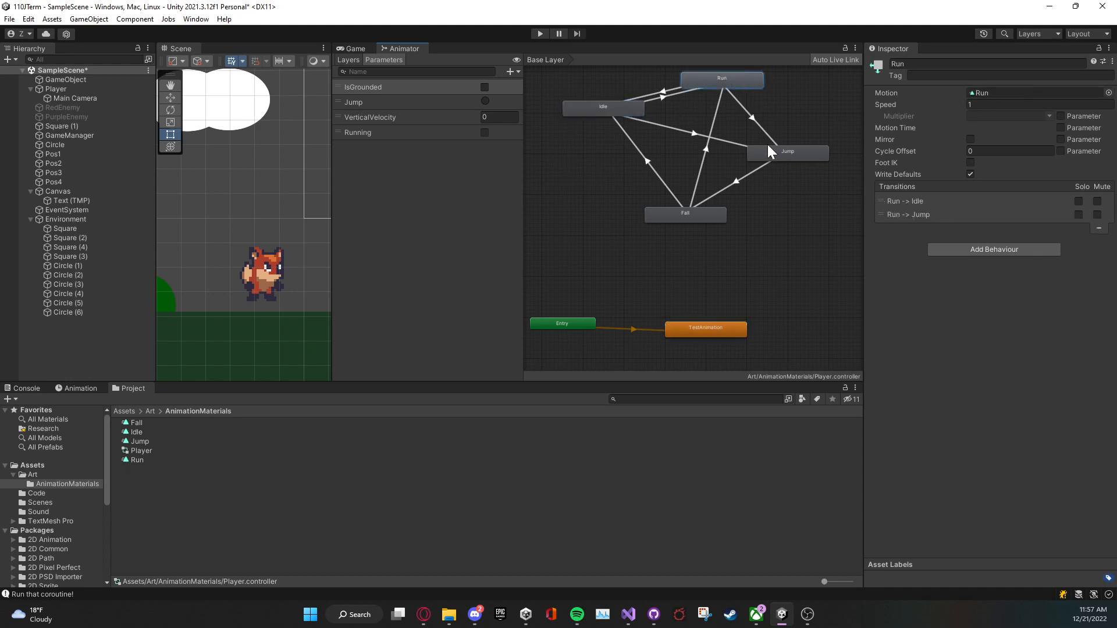
left_click(768, 152)
left_click(717, 213)
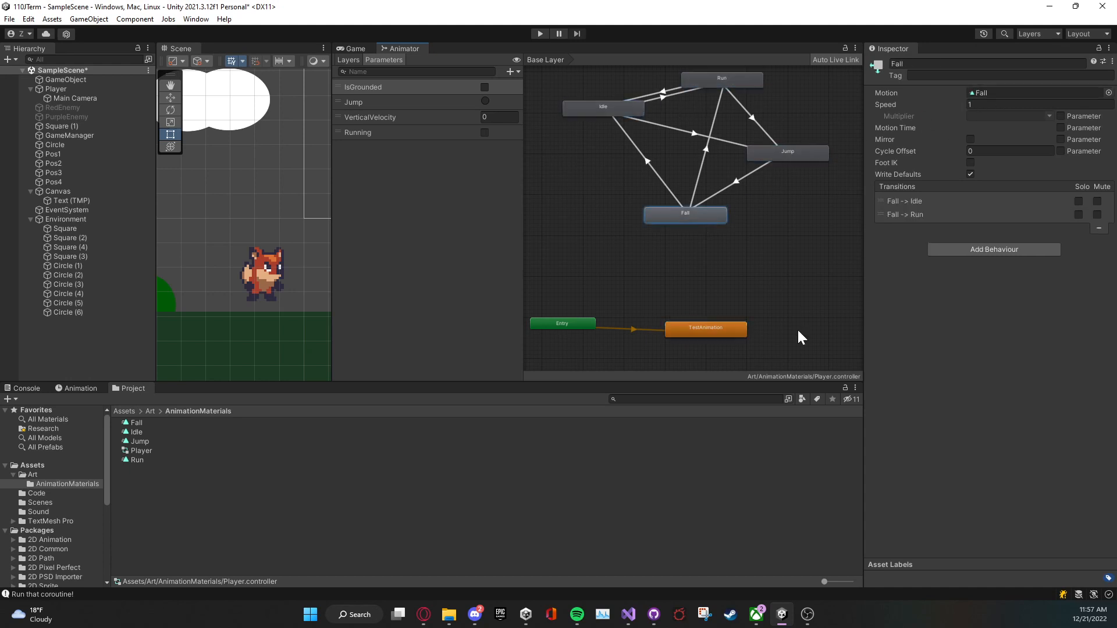
Step: Delete the TestAnimation state from the controller and move the Entry node closer, below the Idle state
left_click(724, 332)
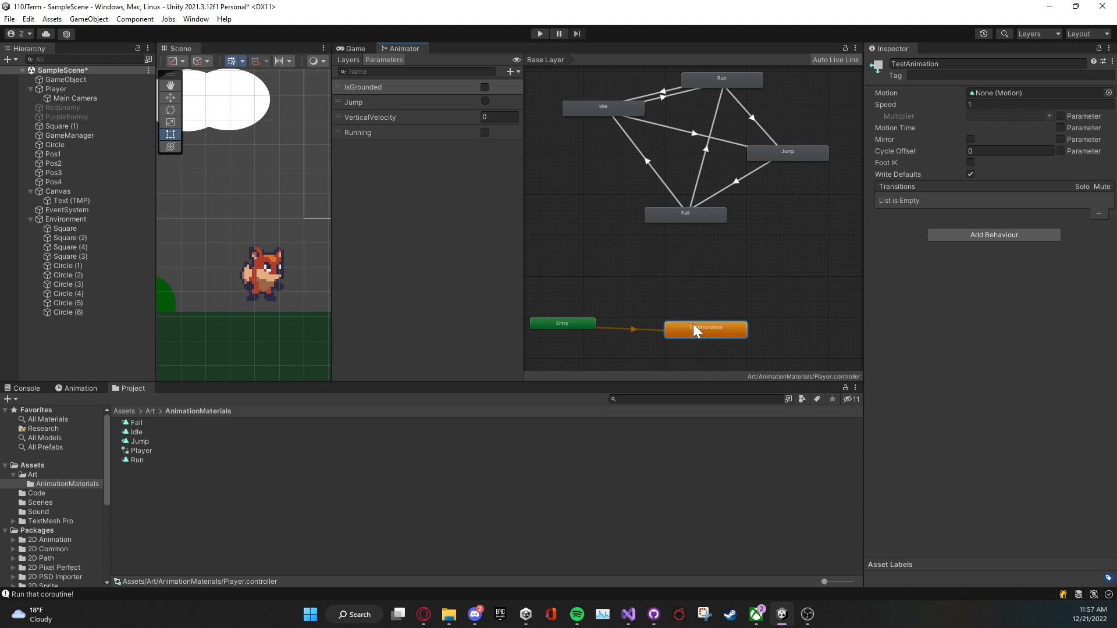
key("Delete")
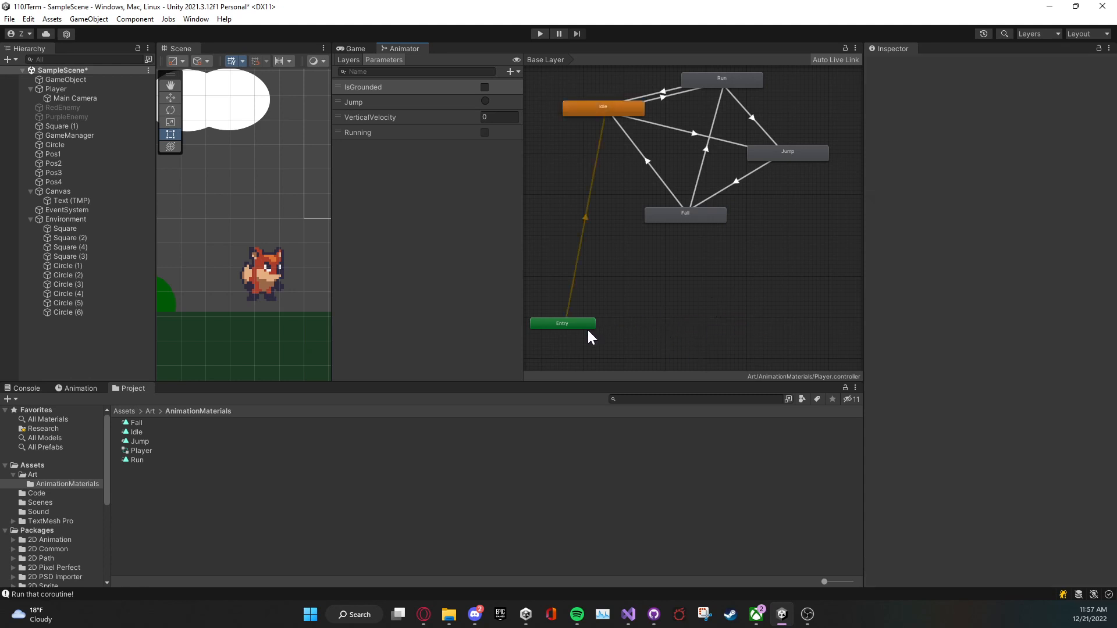
left_click_drag(588, 328, 580, 201)
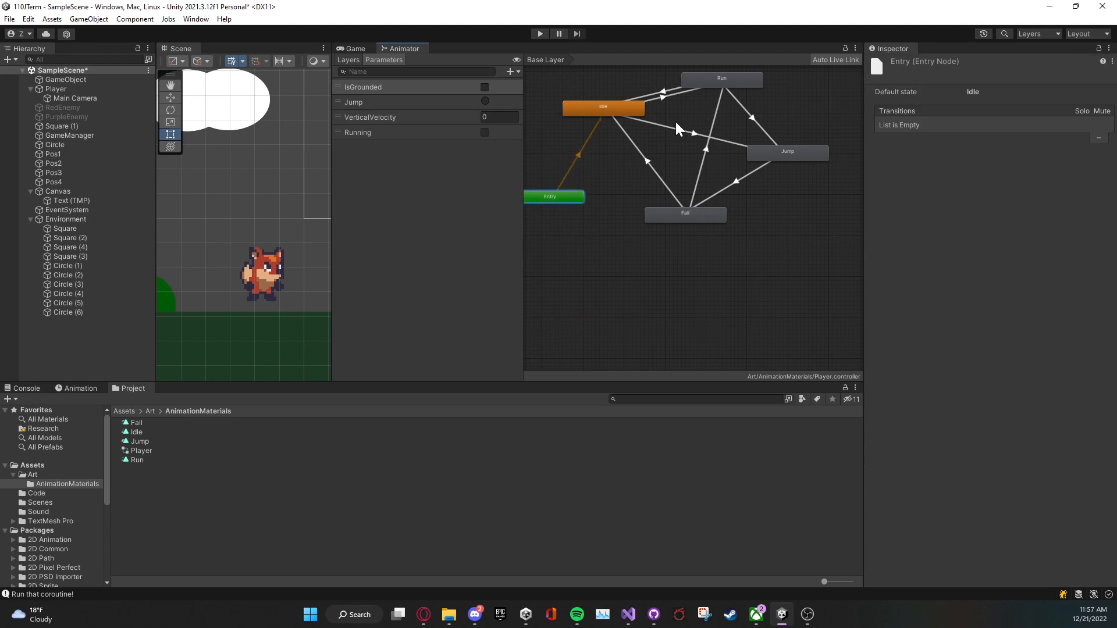
right_click(714, 179)
left_click(678, 265)
middle_click_drag(640, 221, 682, 322)
scroll(589, 304, "up", 3)
left_click(643, 170)
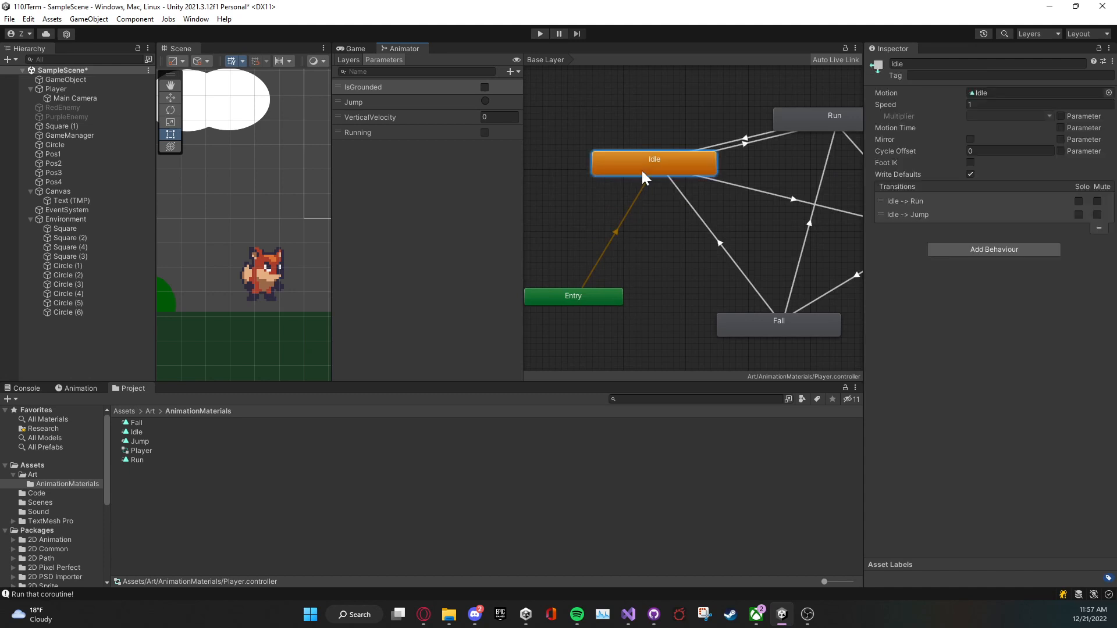
left_click_drag(586, 303, 610, 315)
Step: Inspect the transitions among the Fall, Run, Jump and Idle states, and shift the Idle state slightly down
middle_click_drag(694, 218, 610, 245)
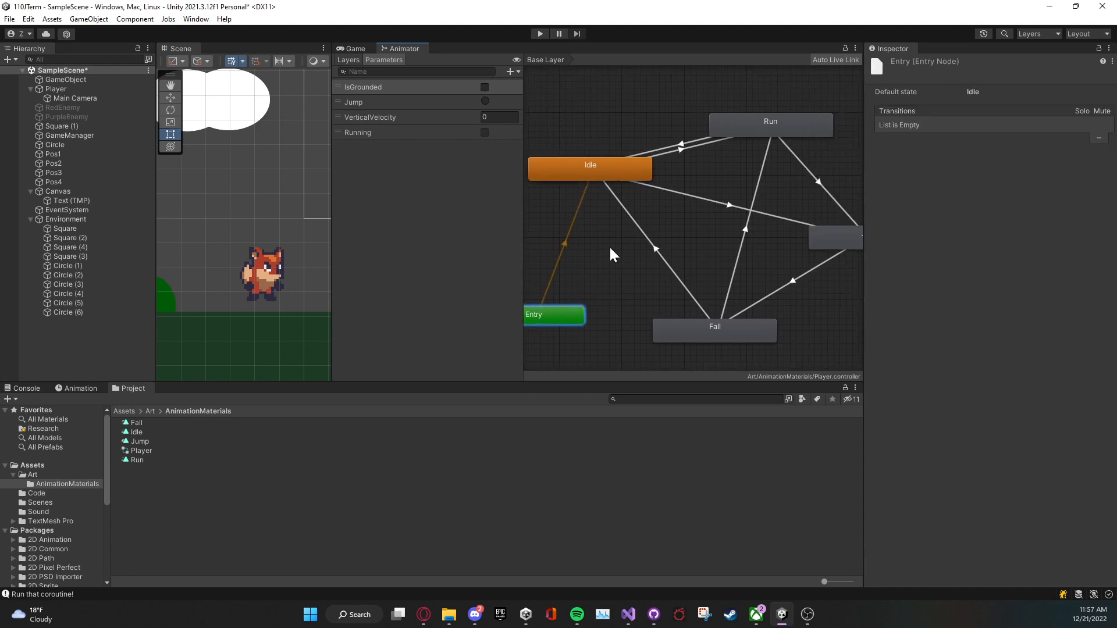
scroll(609, 245, "down", 2)
left_click(655, 259)
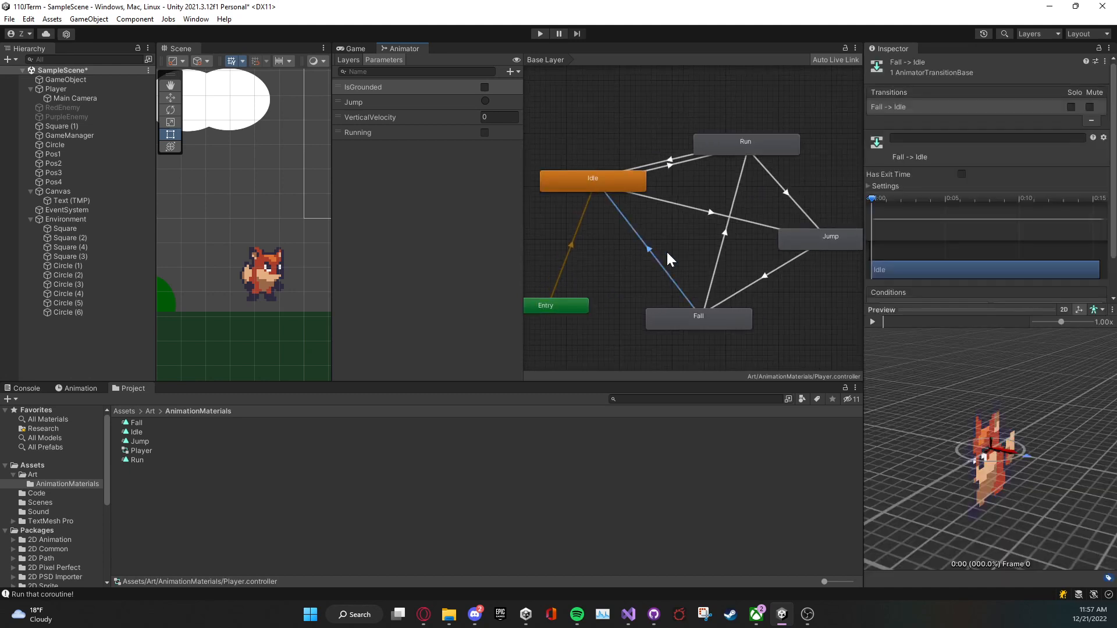
left_click(727, 230)
left_click(747, 266)
left_click(759, 277)
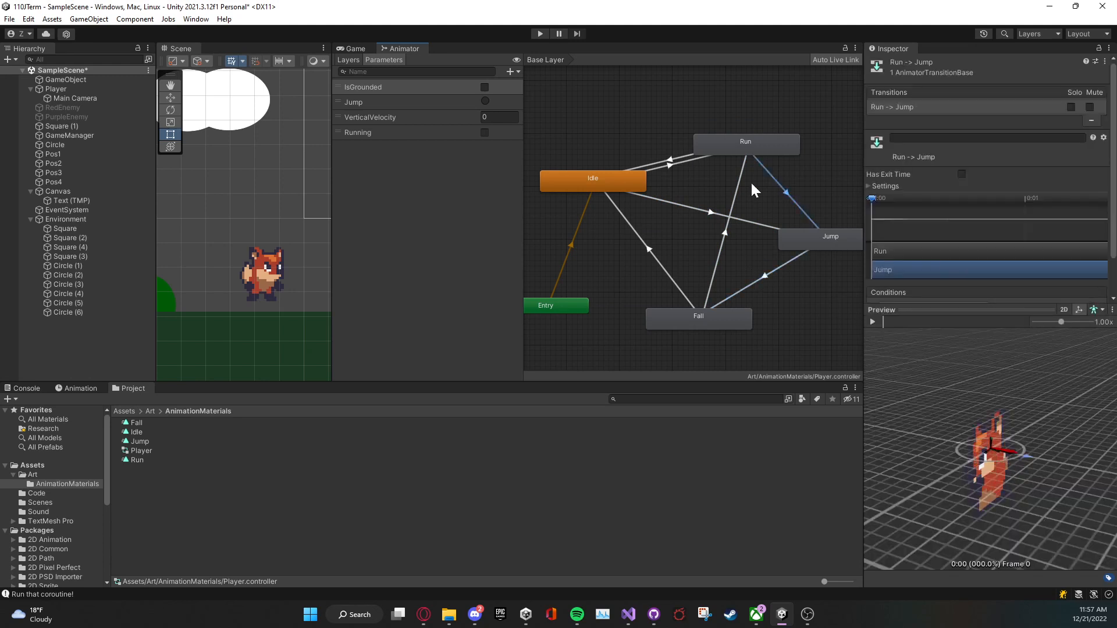
left_click(677, 159)
left_click_drag(599, 182, 590, 197)
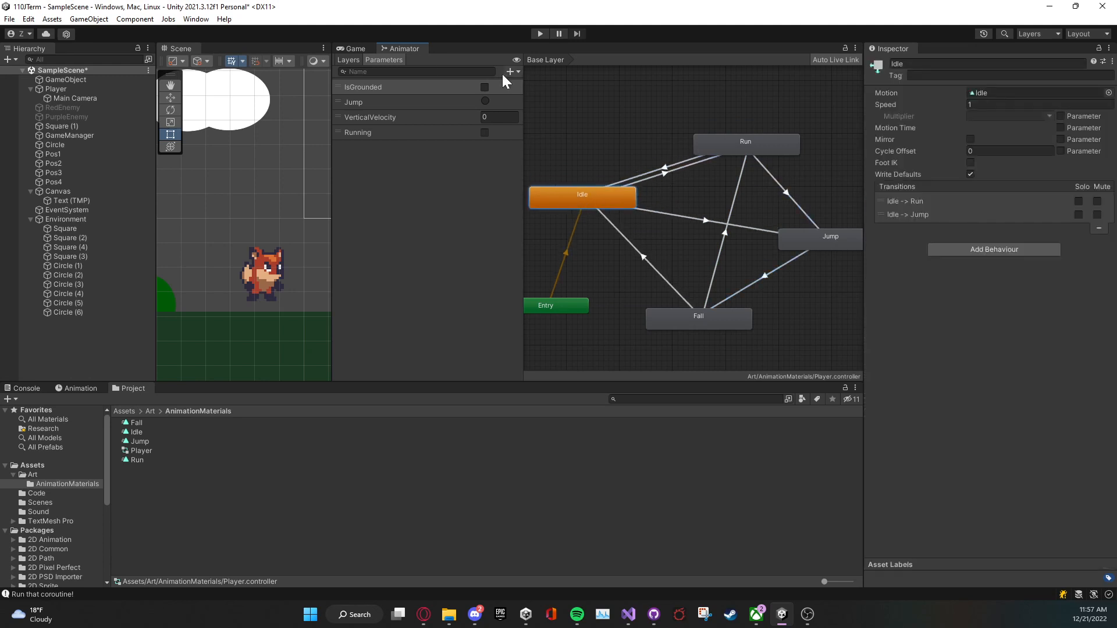
Step: Check the animator controller's layers, go back to its parameters and view the whole state graph
left_click(347, 60)
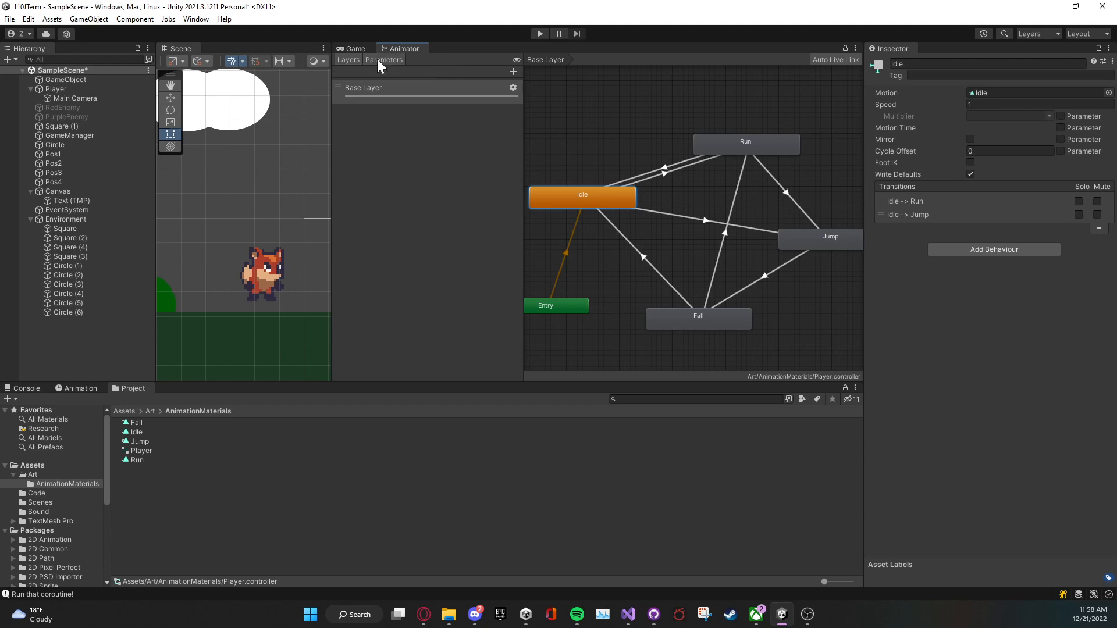
left_click(377, 59)
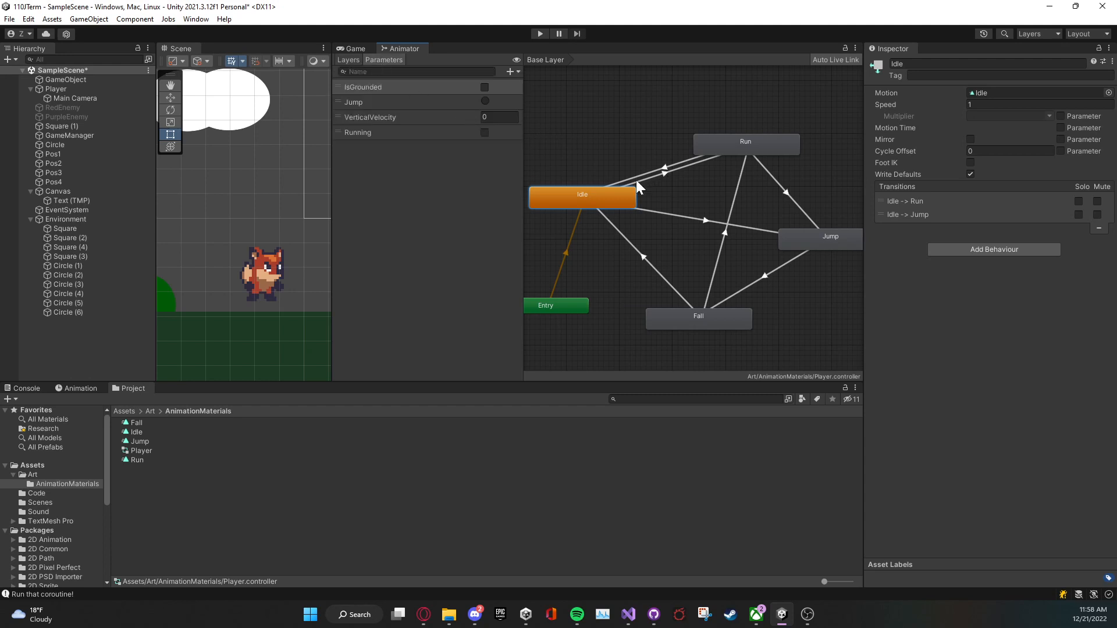
scroll(603, 256, "down", 2)
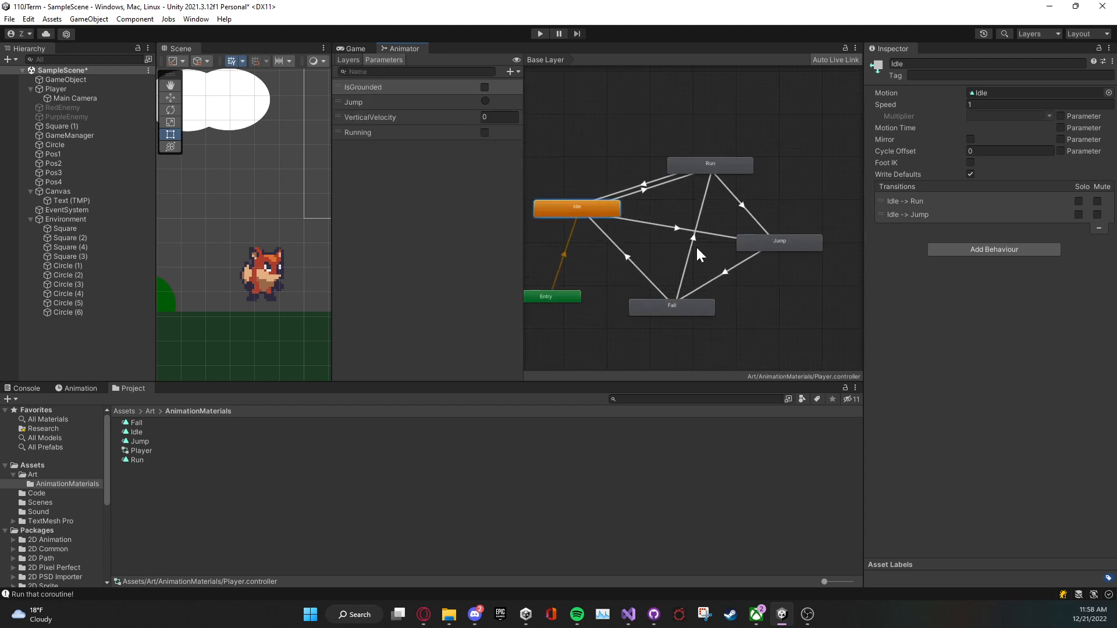
Step: Review the controller's Jump, VerticalVelocity, Running and IsGrounded parameters
right_click(676, 261)
left_click(809, 198)
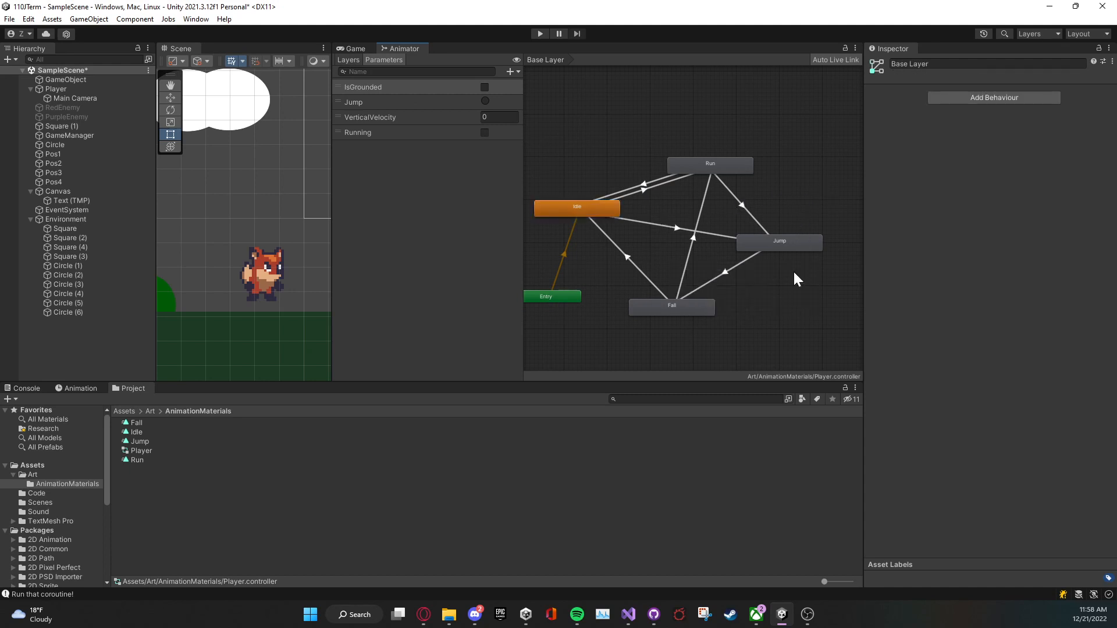
left_click(416, 100)
left_click(407, 117)
left_click(404, 133)
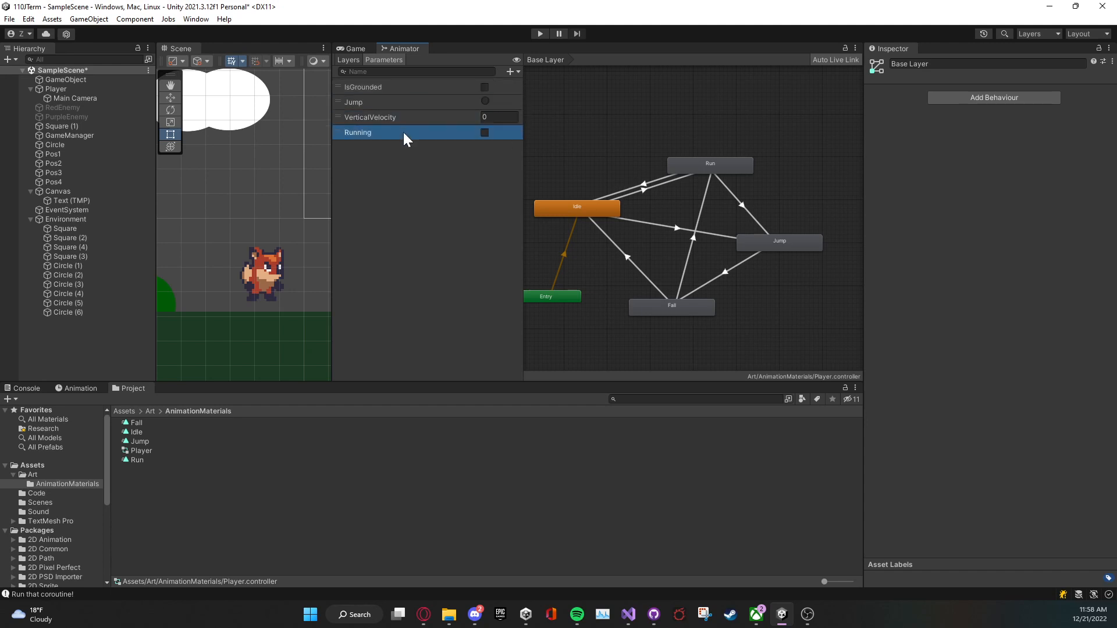
left_click(409, 87)
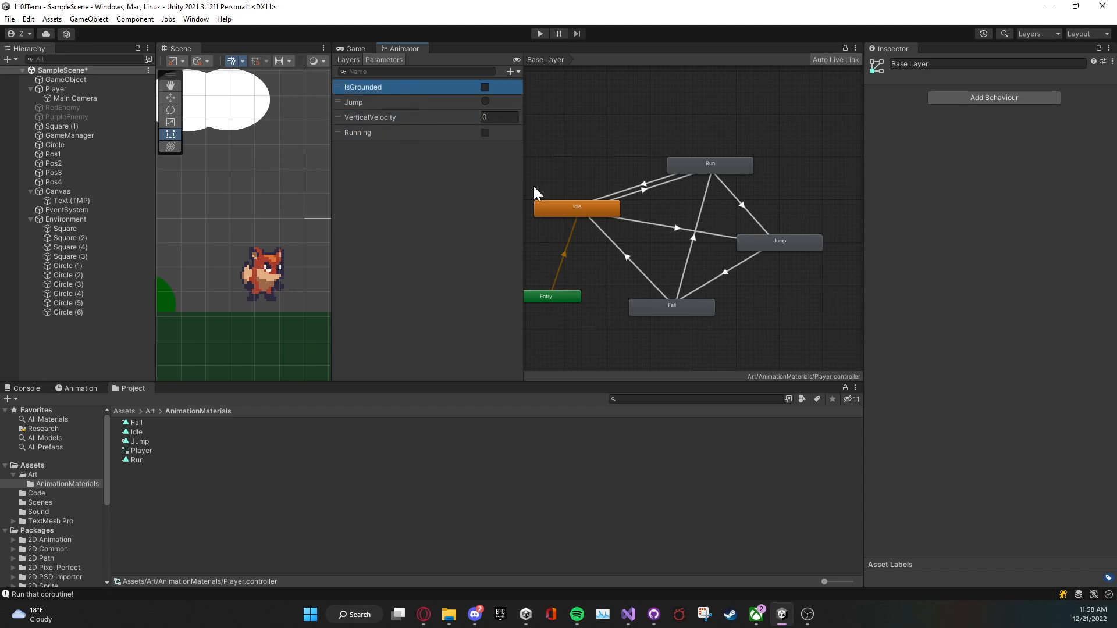
Step: Shift the Idle state slightly down in the graph and play back the Idle clip
left_click(573, 213)
left_click_drag(578, 213, 576, 221)
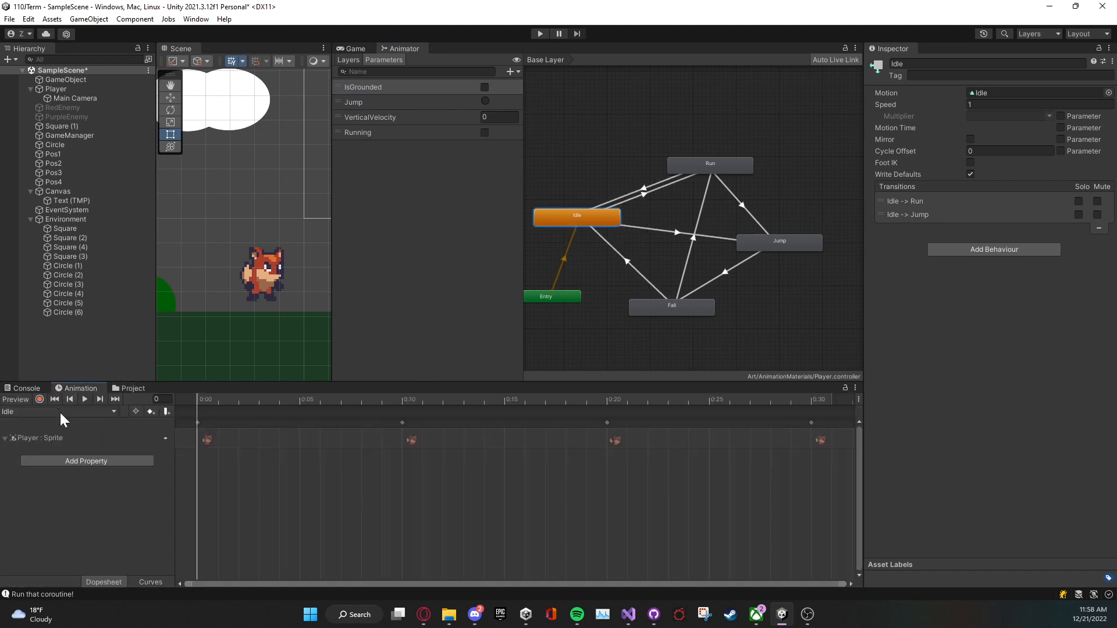
left_click(88, 399)
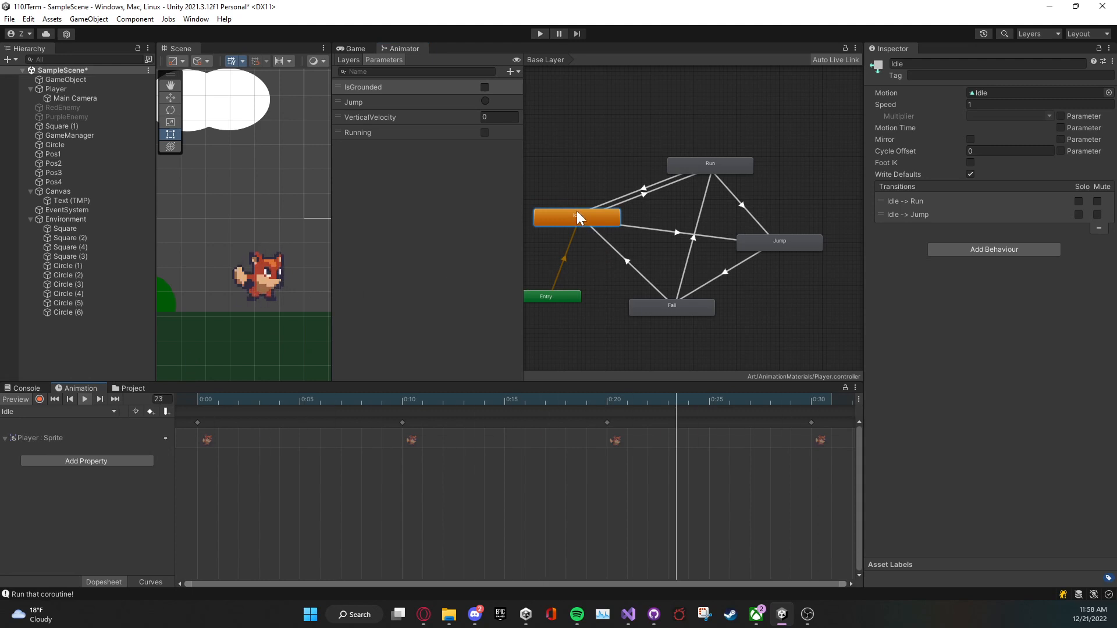
Step: Try out the IsGrounded checkbox and the Jump trigger among the animator parameters
left_click(485, 89)
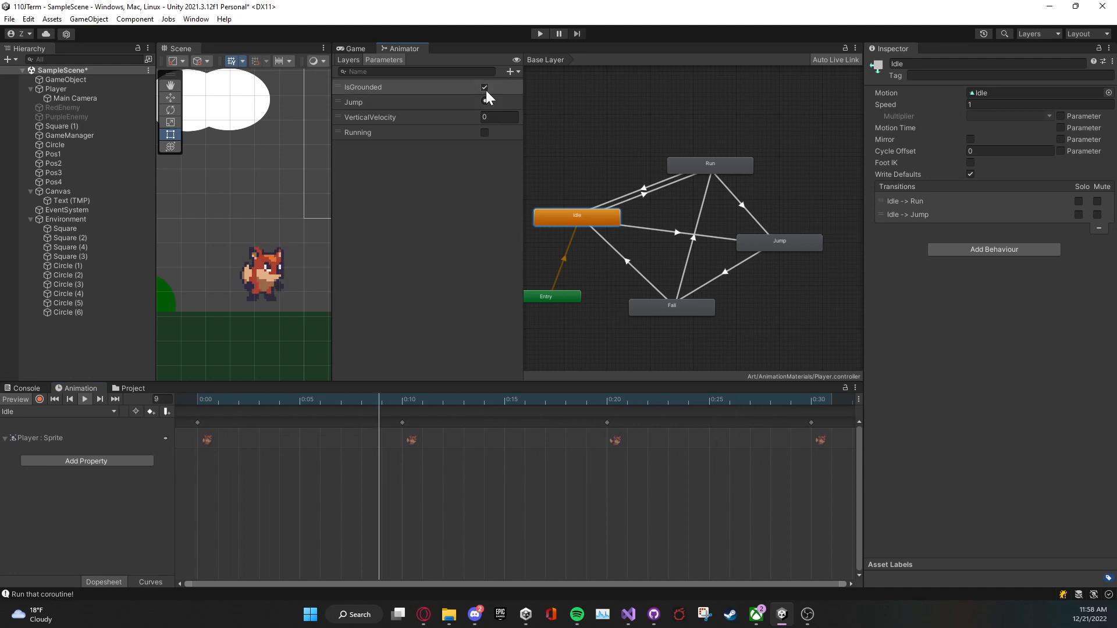
left_click(484, 103)
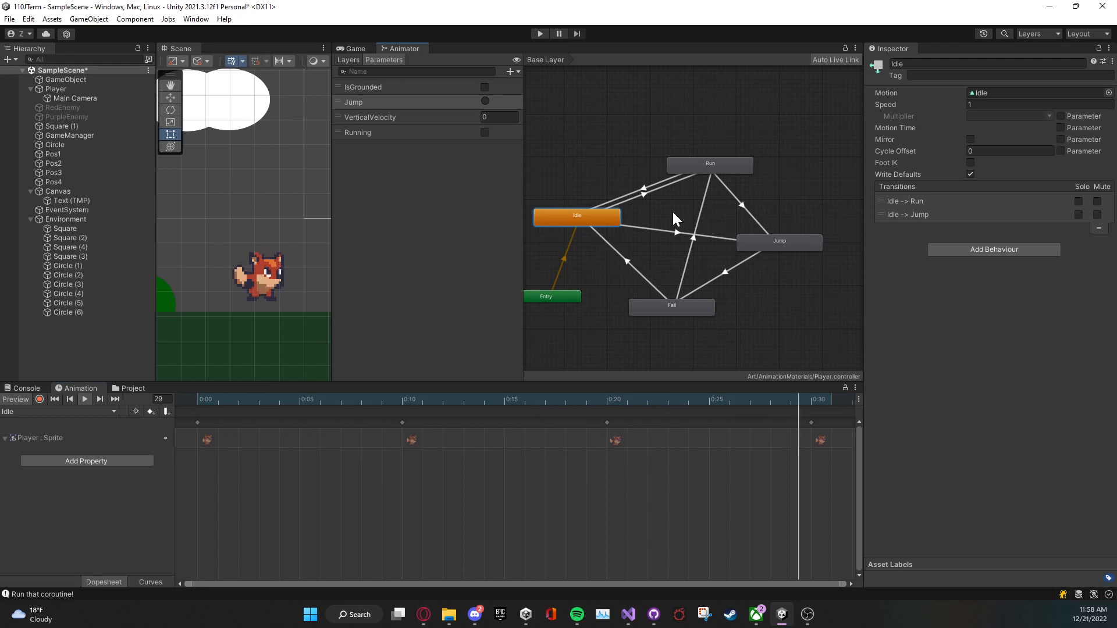
Step: Select the Run state, switch the animation timeline to the Run clip and play it back
left_click(697, 170)
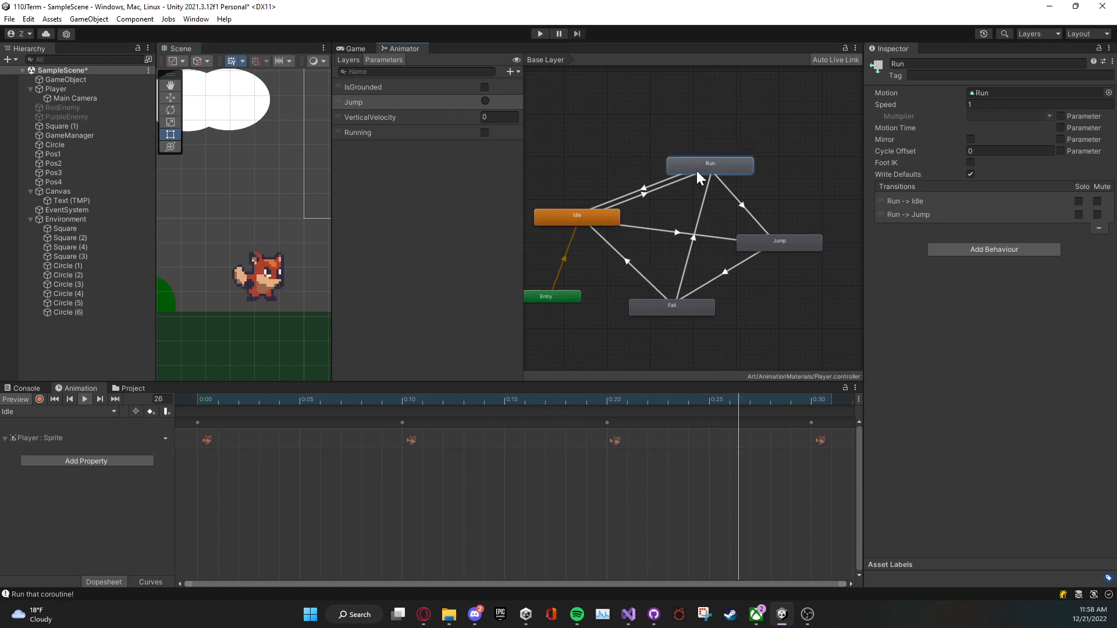
left_click(28, 414)
left_click(40, 461)
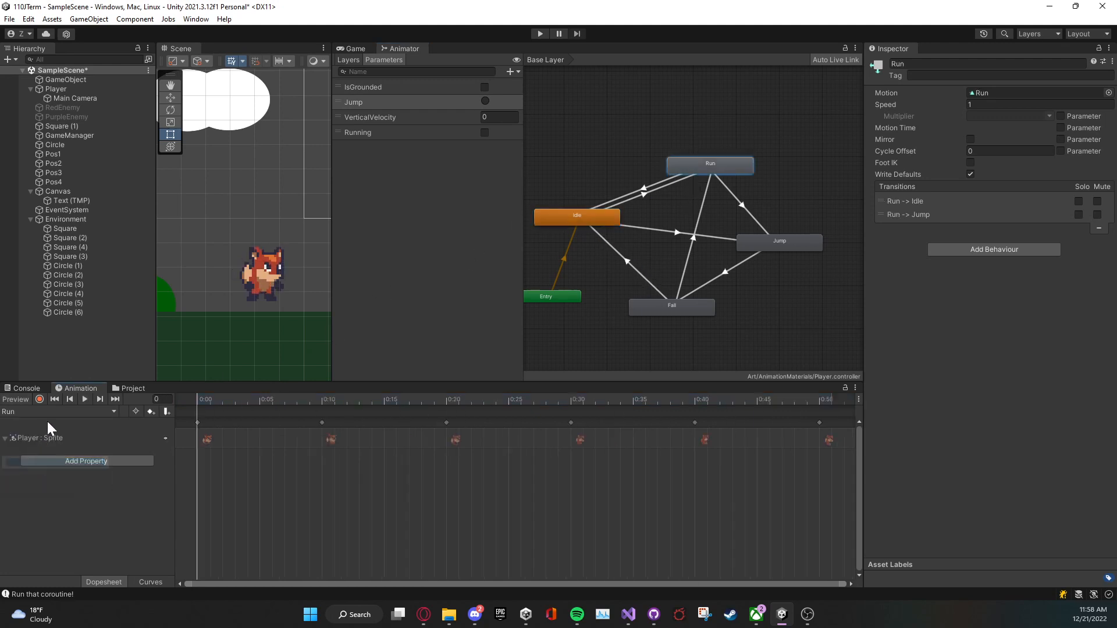
left_click(83, 399)
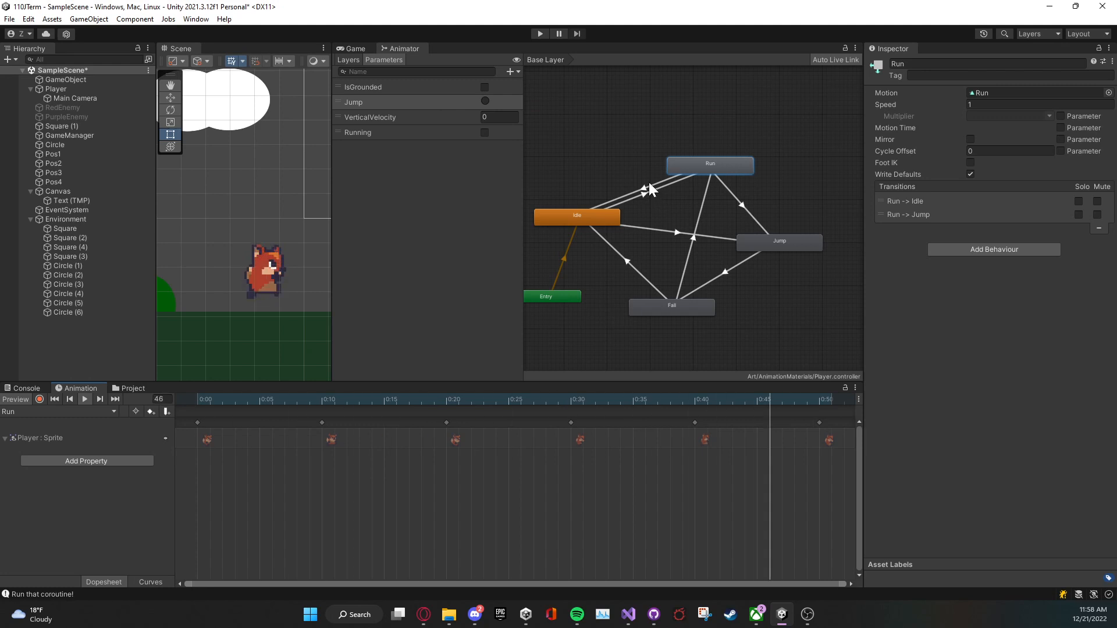
Step: Check the Running parameter, the types available for new parameters and the Idle-to-Run transition
left_click(386, 133)
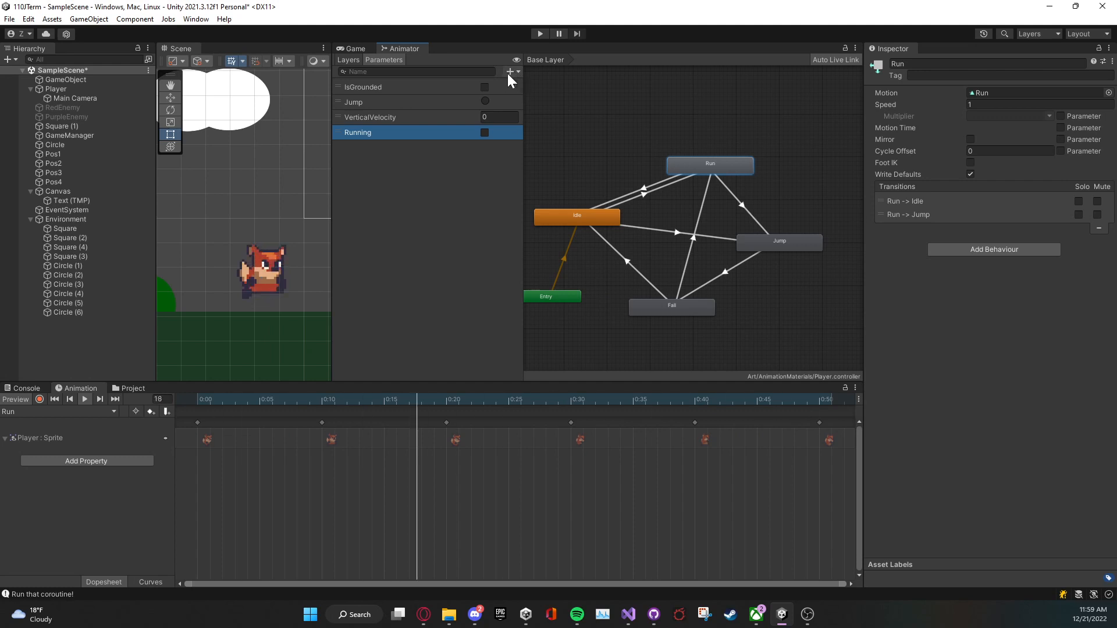
left_click(512, 72)
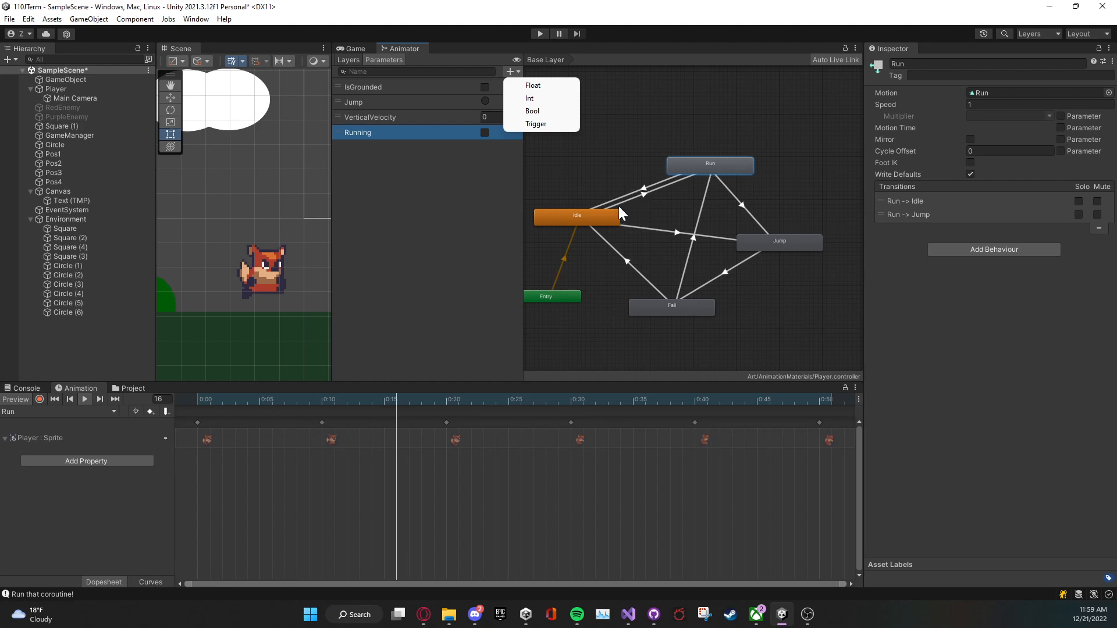
left_click(644, 197)
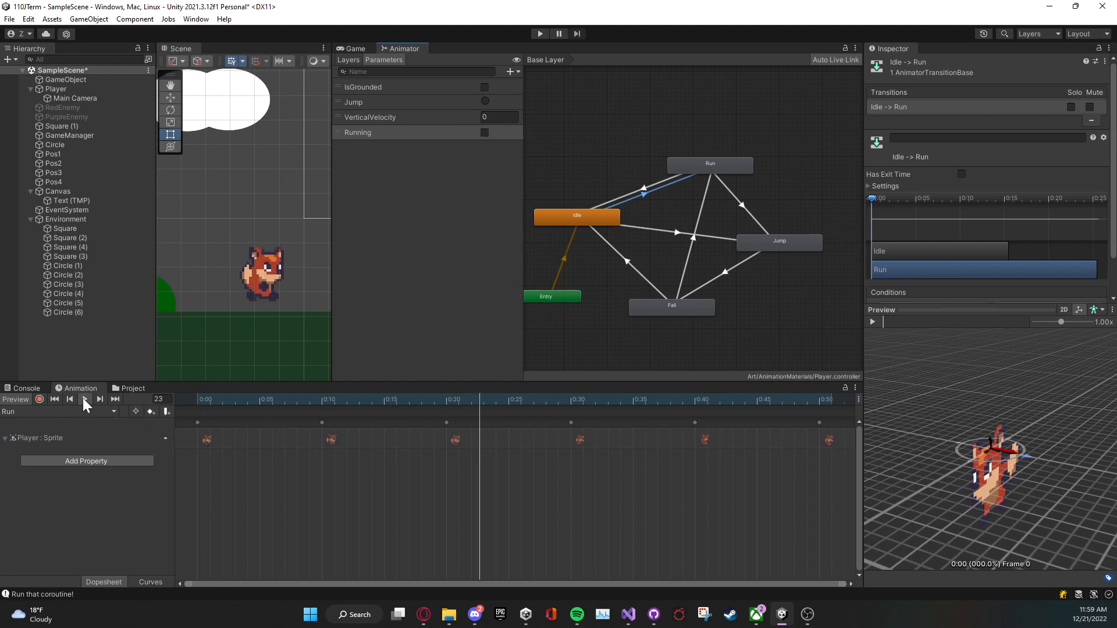
Step: Inspect the Run and Jump states, the transition from Run to Jump and the Jump trigger parameter
left_click(702, 166)
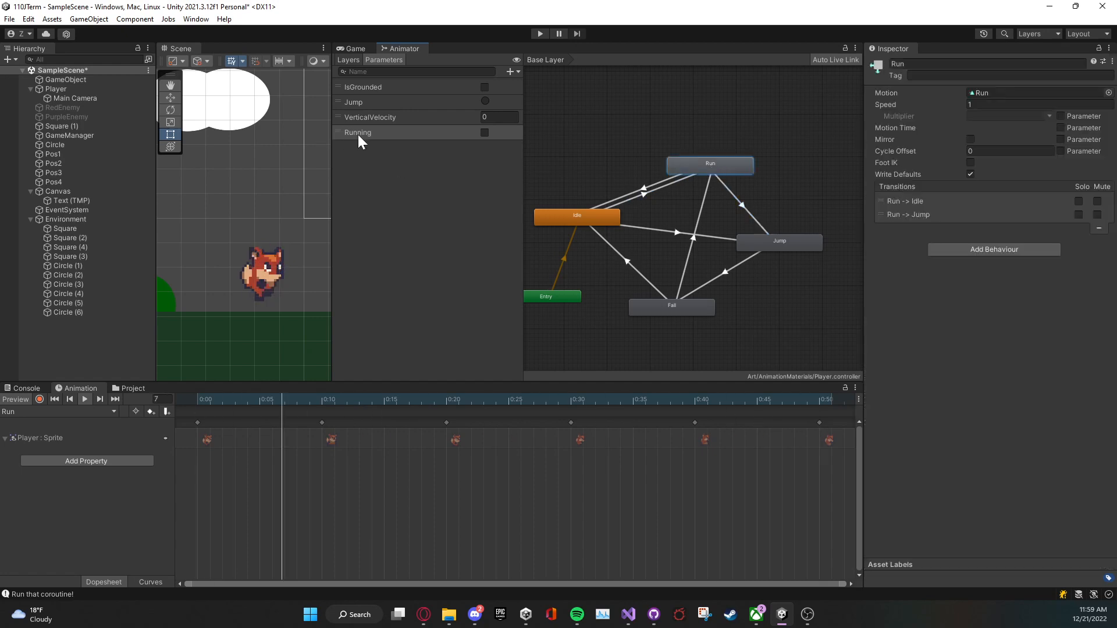
left_click(743, 209)
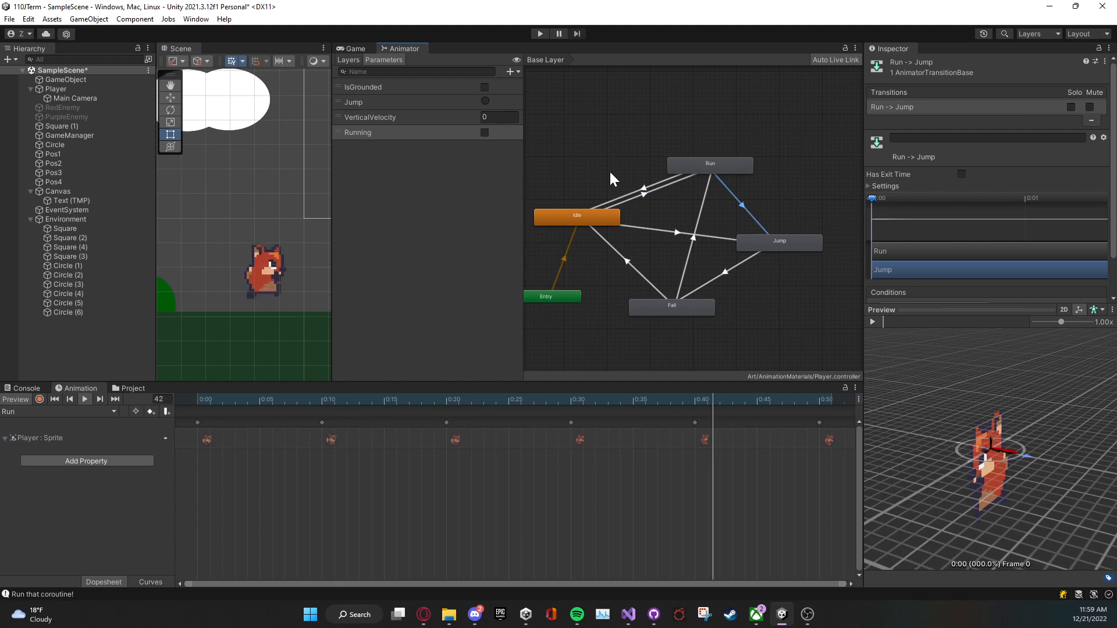
left_click(430, 104)
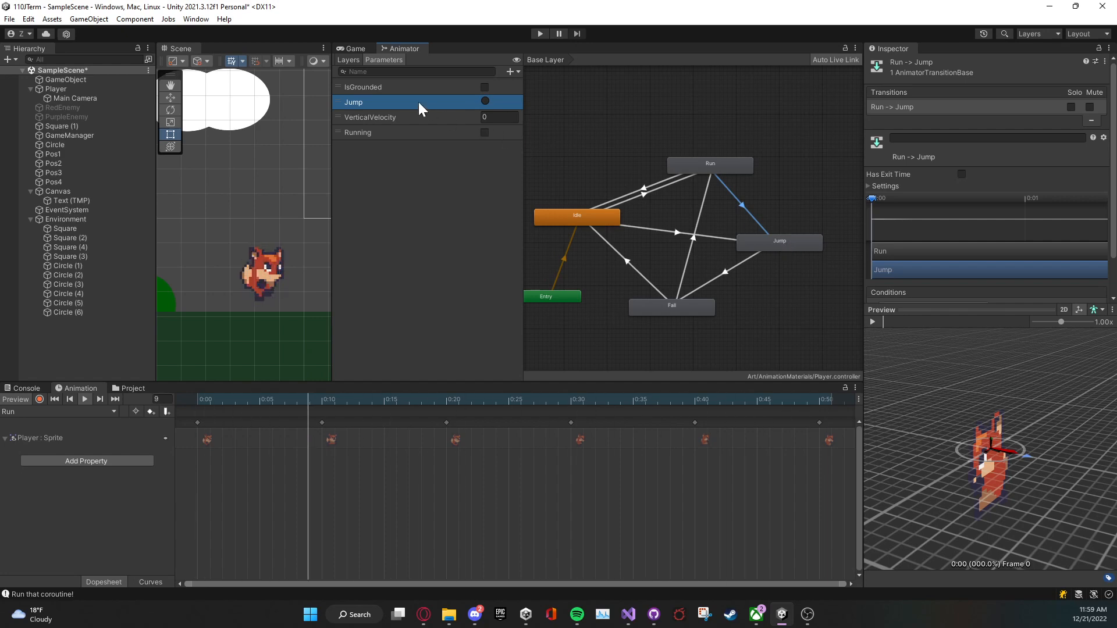
left_click(763, 245)
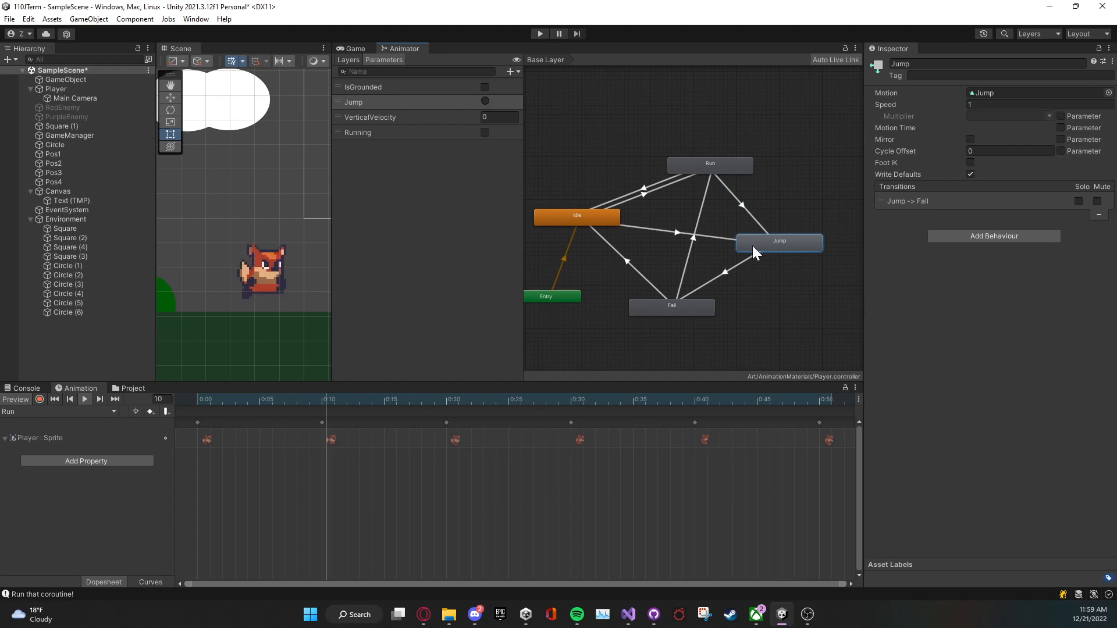
left_click(748, 212)
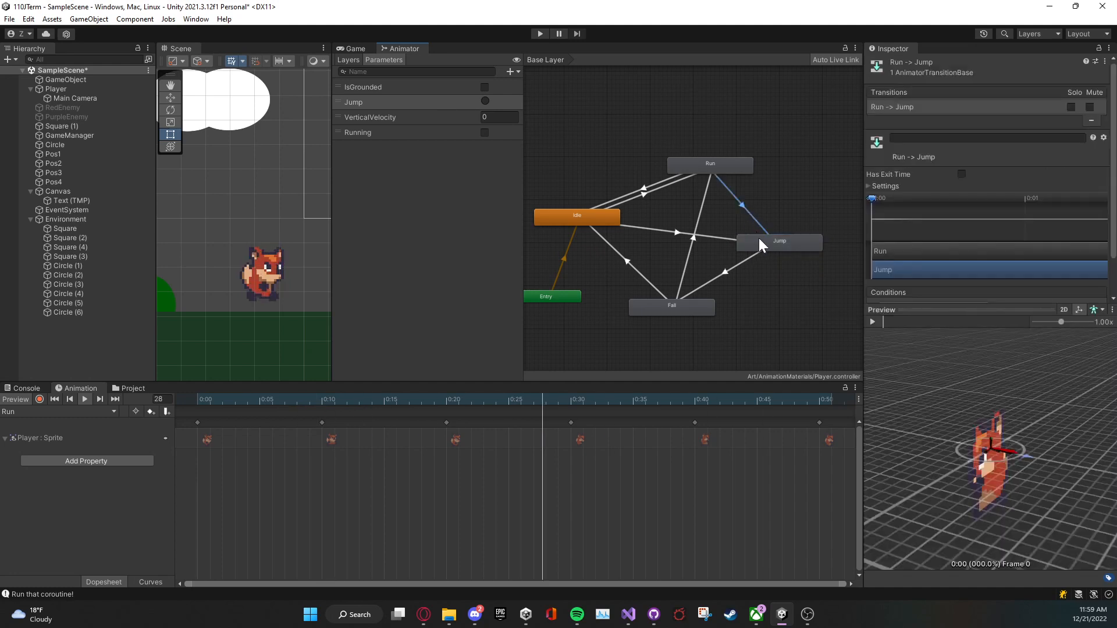
left_click(762, 244)
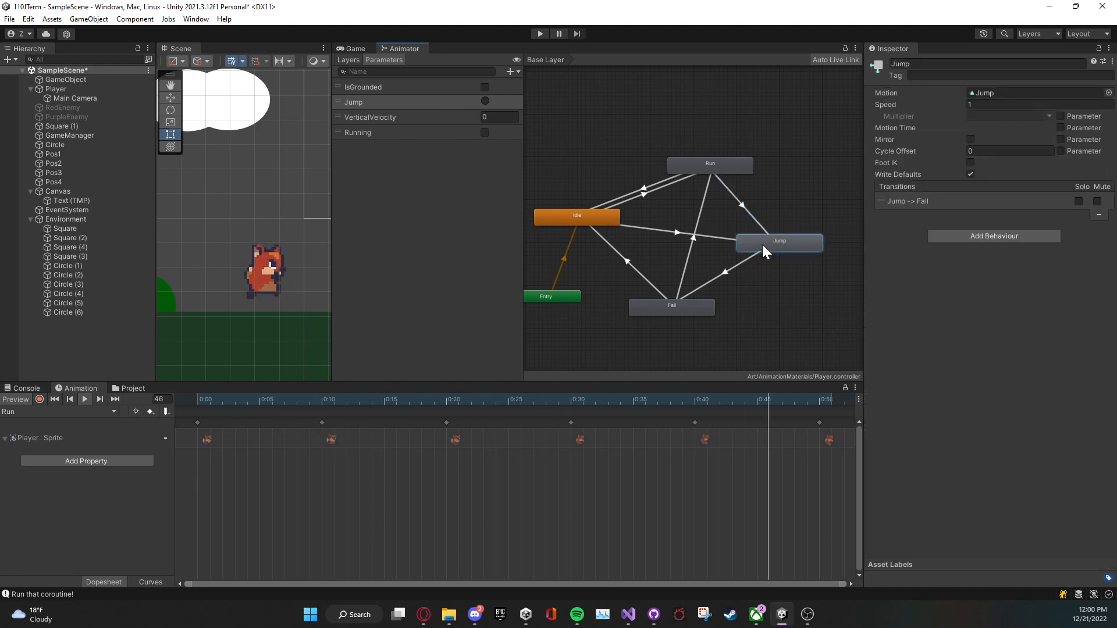
Step: Set the VerticalVelocity parameter to 5.2 as a trial, and reset it to 0
left_click(401, 118)
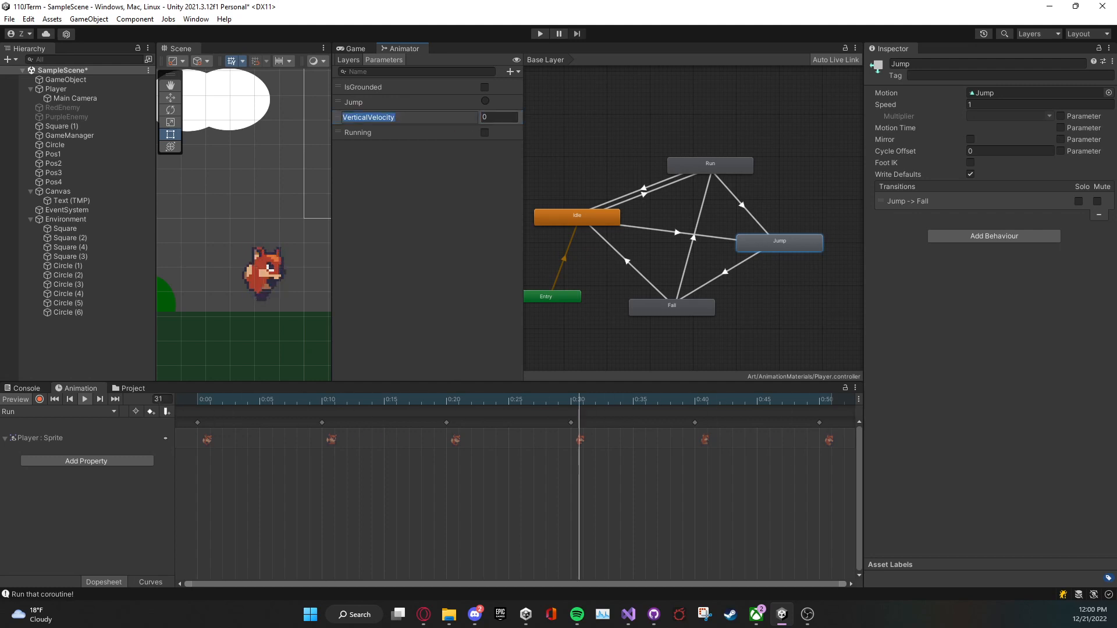
left_click(484, 117)
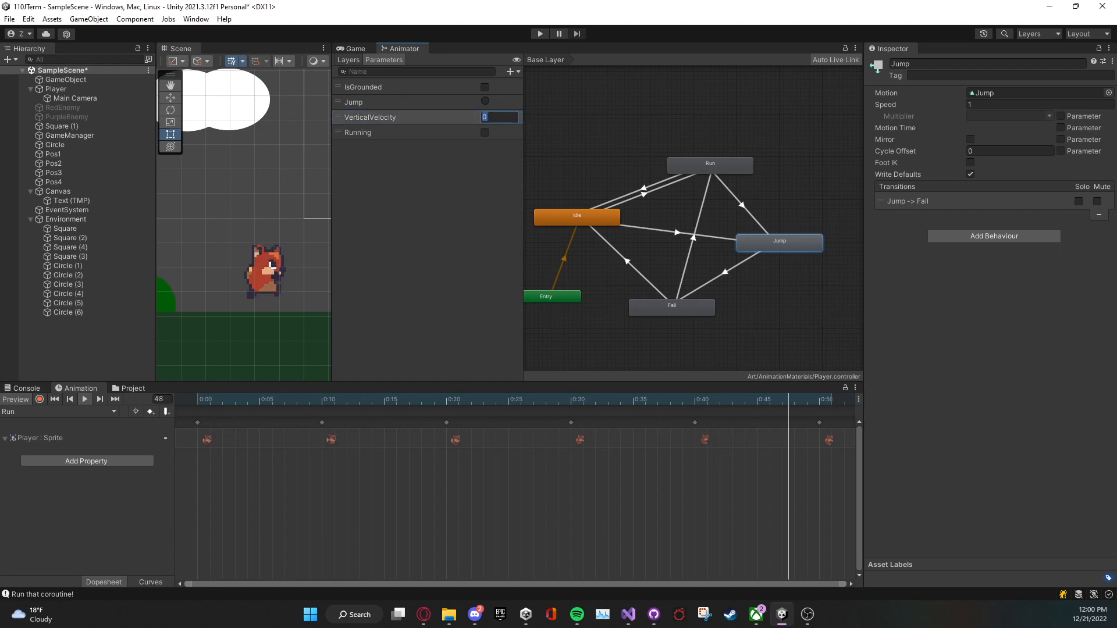
type("5.2")
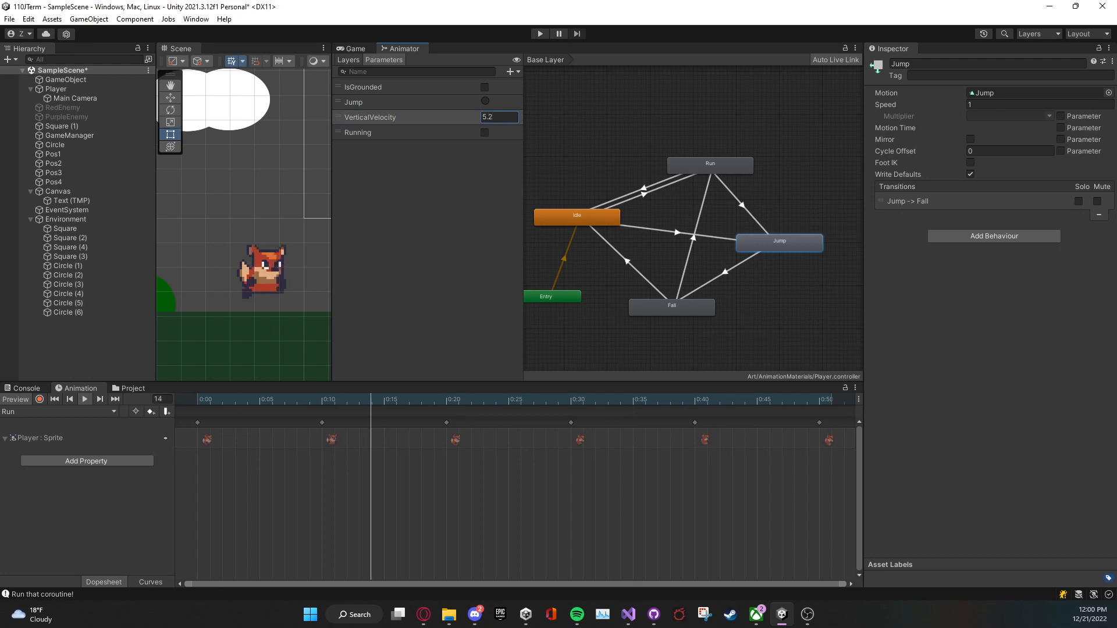
key("Return")
left_click_drag(494, 117, 482, 118)
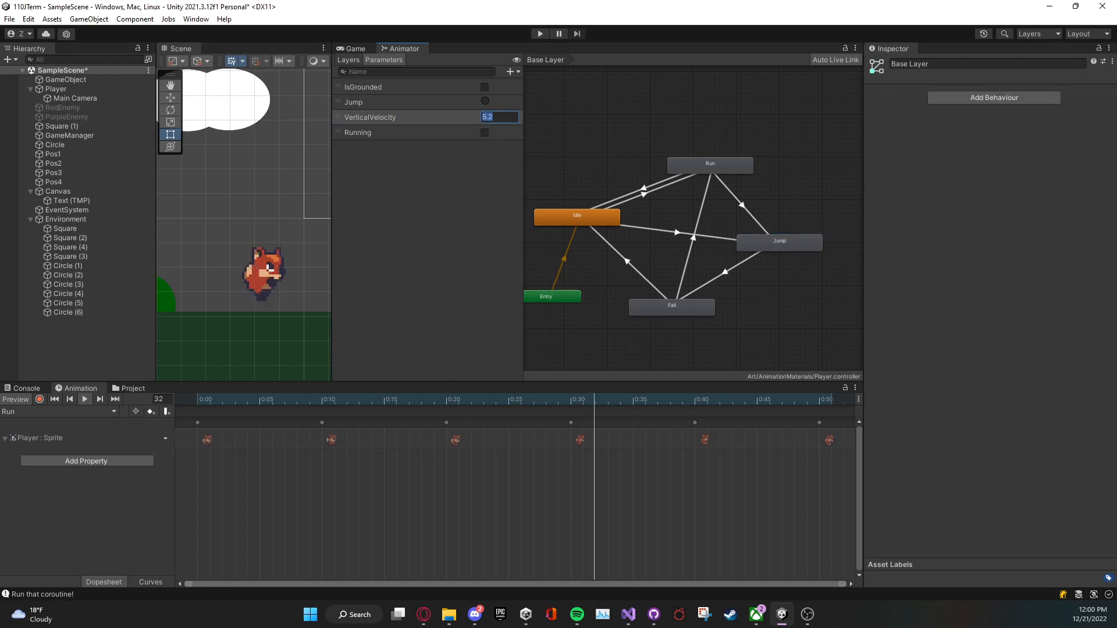
type("0")
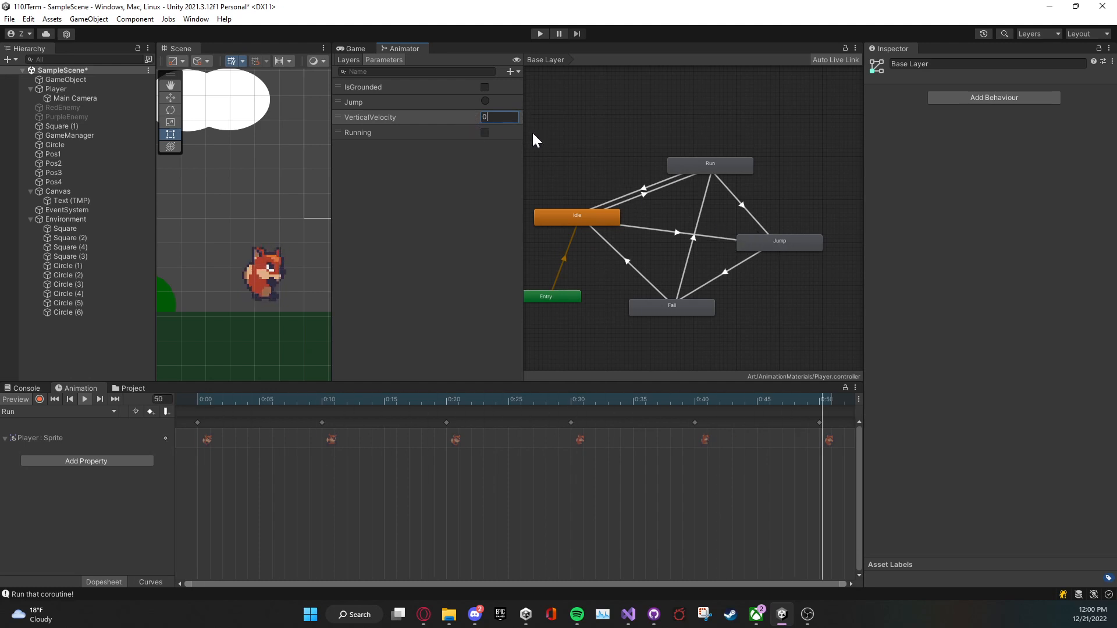
Step: Inspect the Jump and Fall states and the IsGrounded parameter that governs leaving the fall
left_click(795, 243)
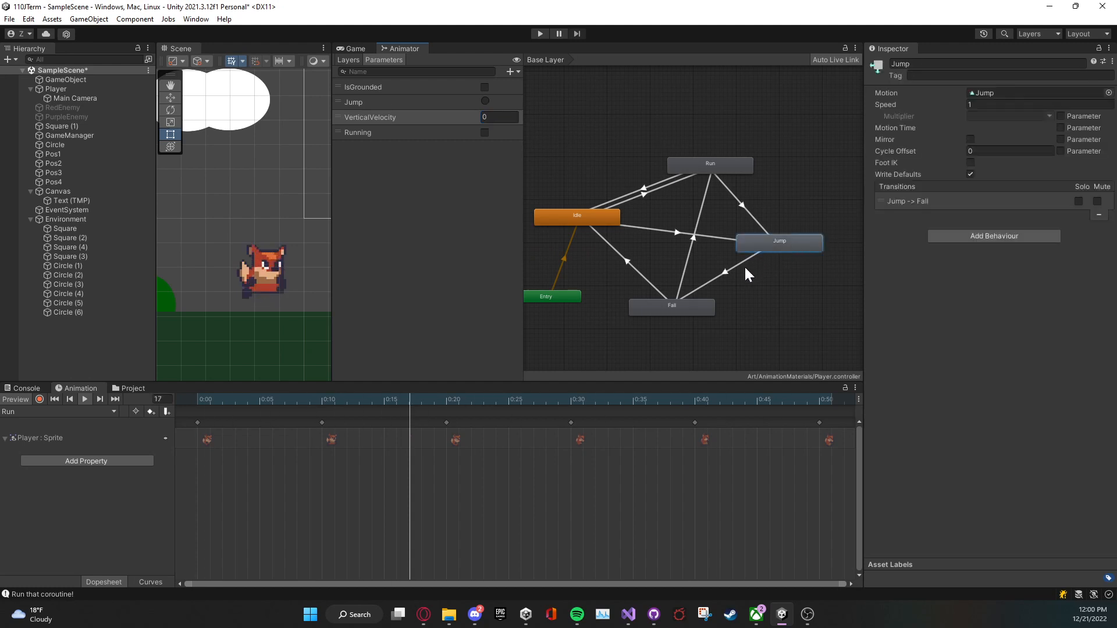
left_click(695, 305)
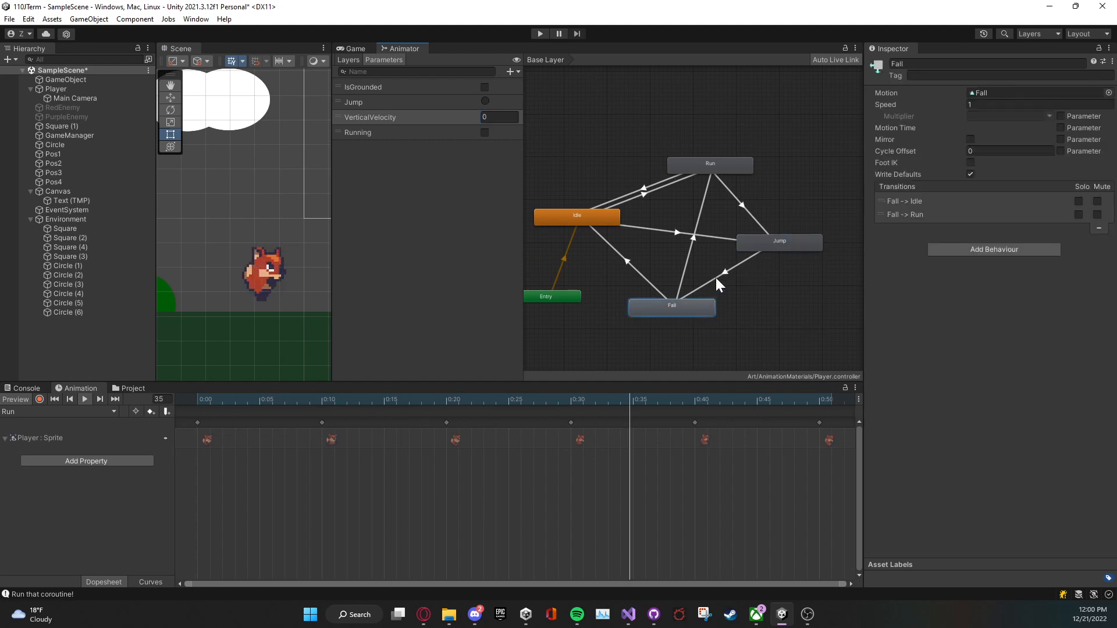
left_click(773, 244)
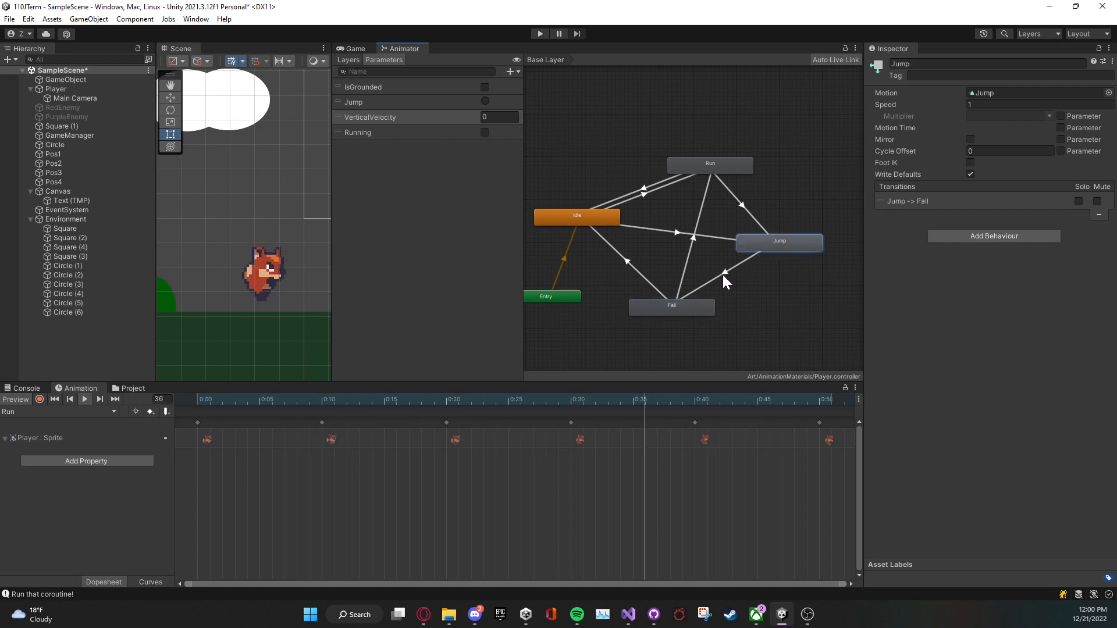
left_click(682, 302)
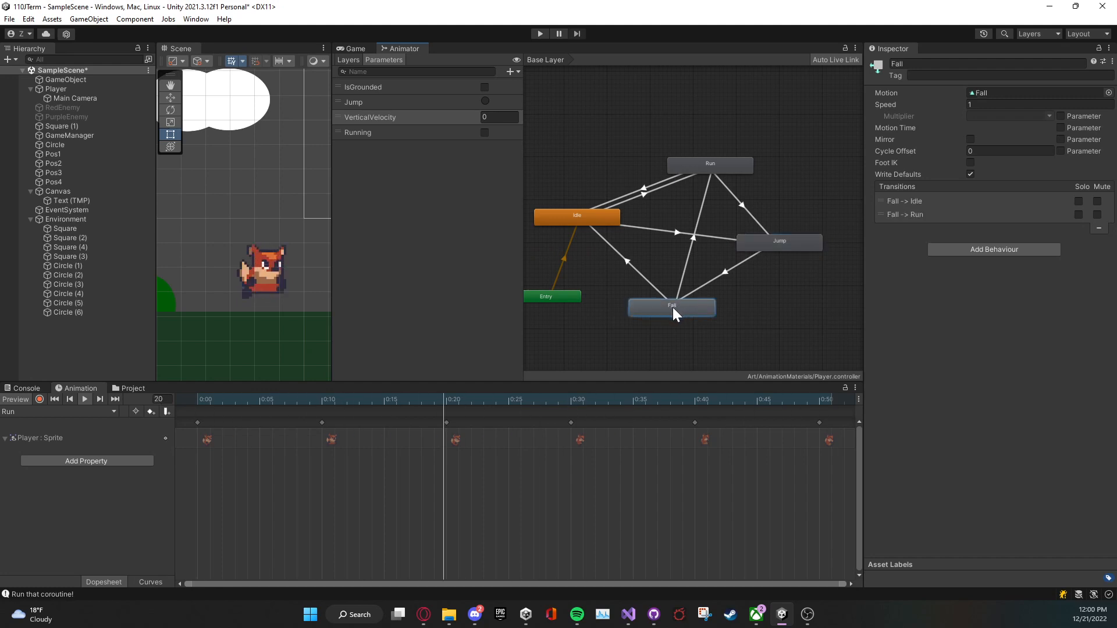
left_click(429, 88)
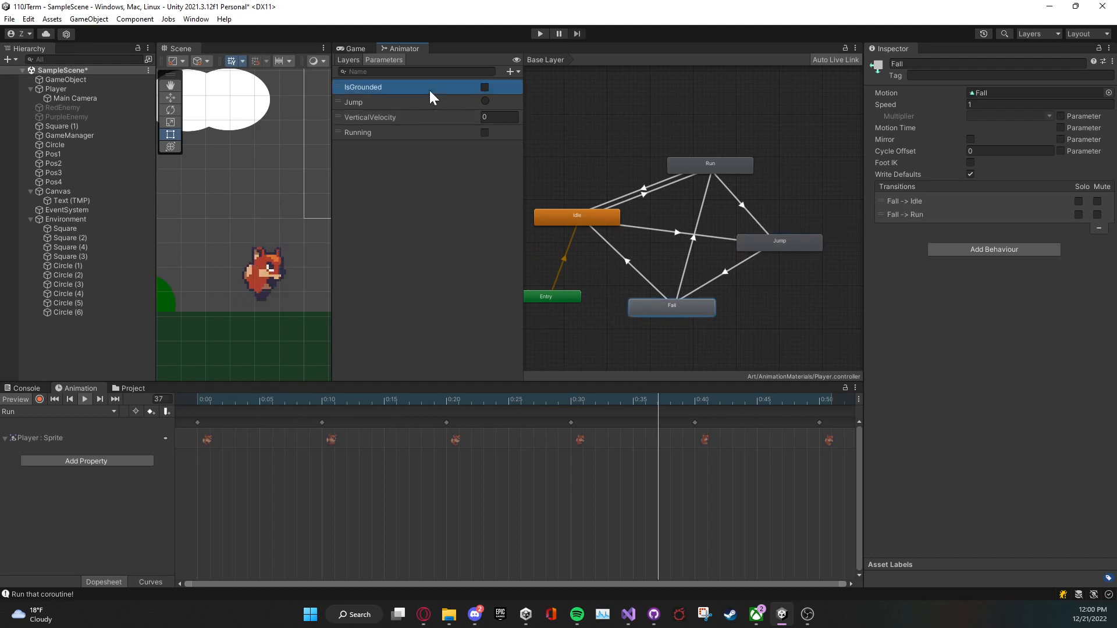
Step: Walk through the state flow between Run and Idle, and between Jump and Fall
left_click(699, 162)
left_click(594, 215)
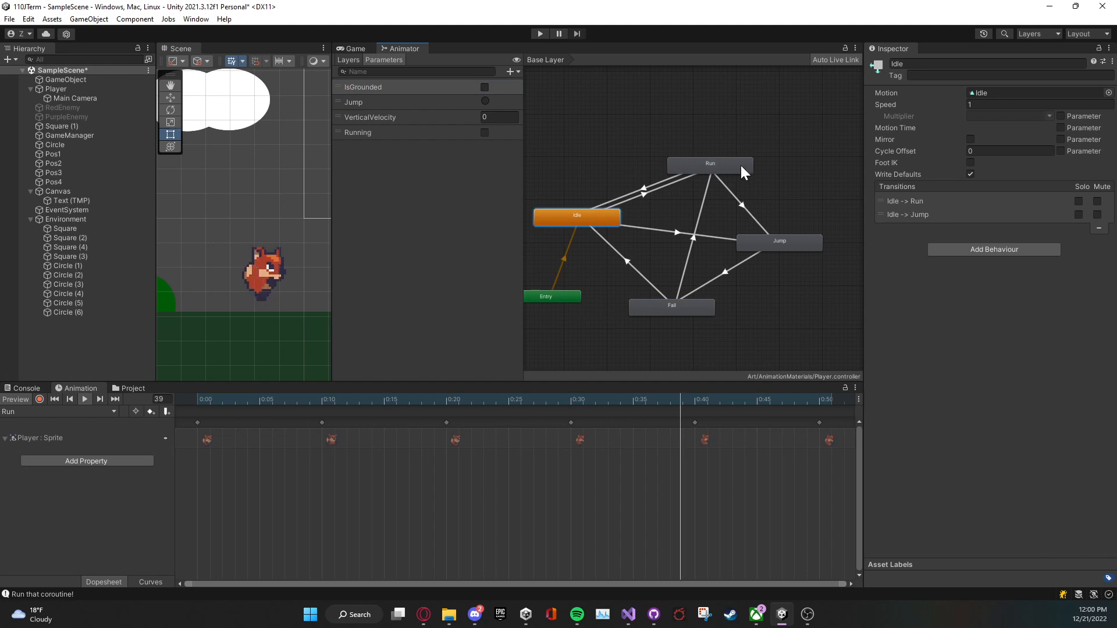
left_click(741, 166)
left_click(607, 217)
left_click(780, 247)
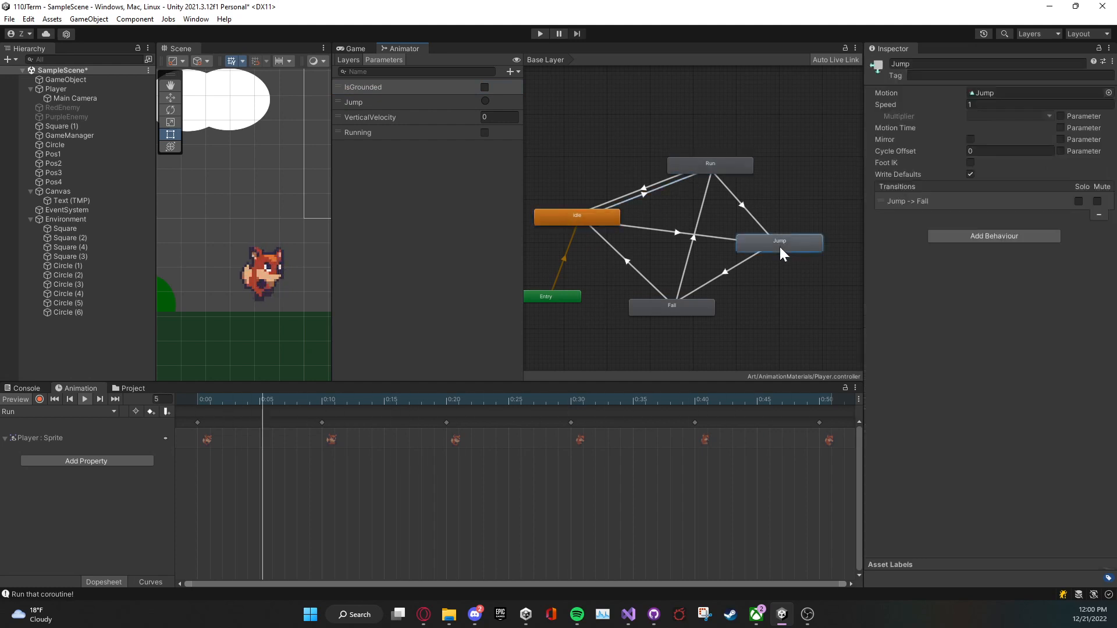
left_click(679, 305)
left_click(786, 243)
left_click(697, 308)
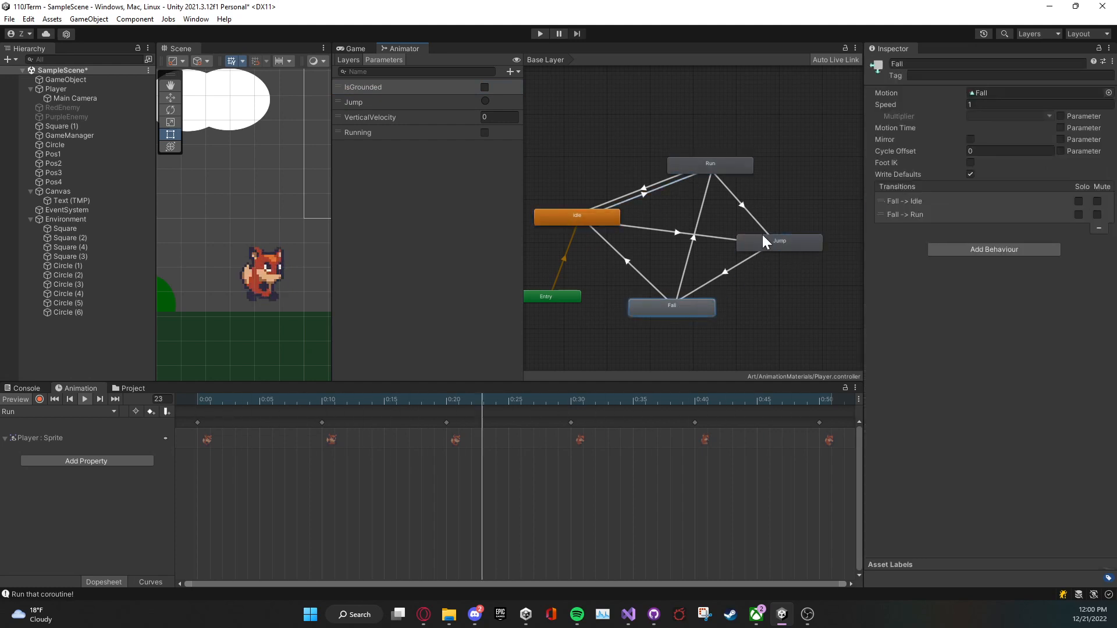
Step: Examine the conditions on the Run-to-Jump and Idle-to-Jump transitions
left_click(746, 214)
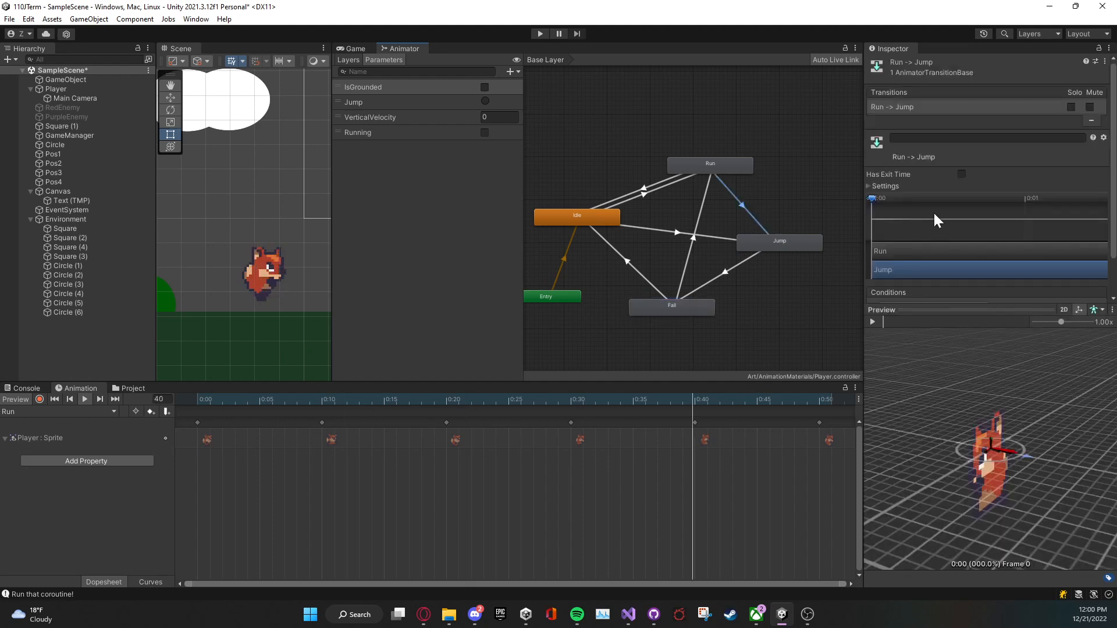
scroll(979, 187, "down", 2)
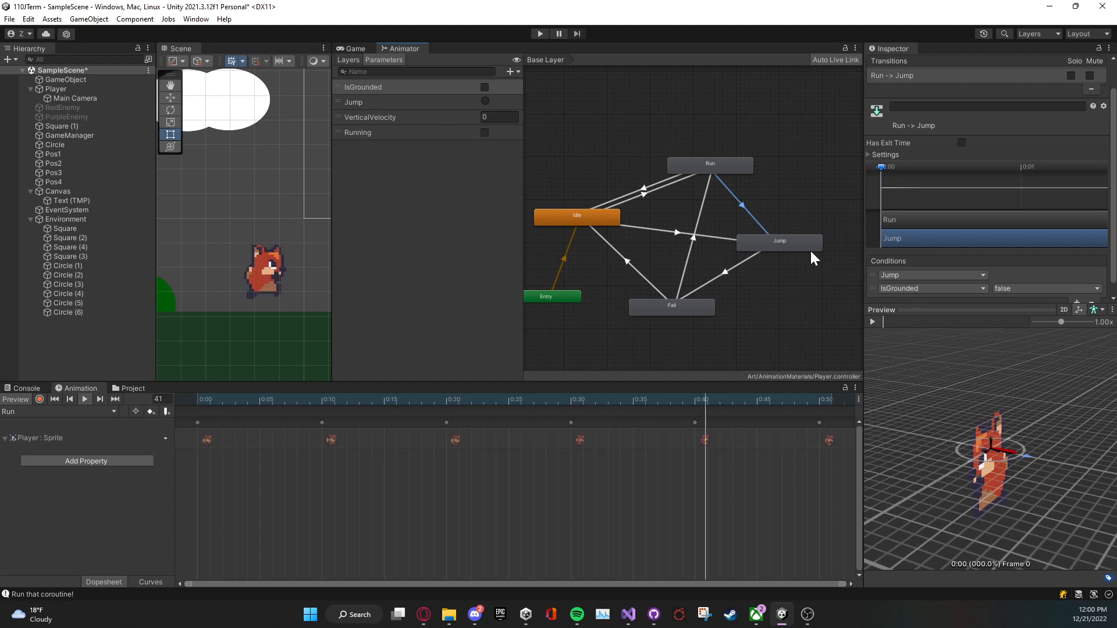
left_click(659, 230)
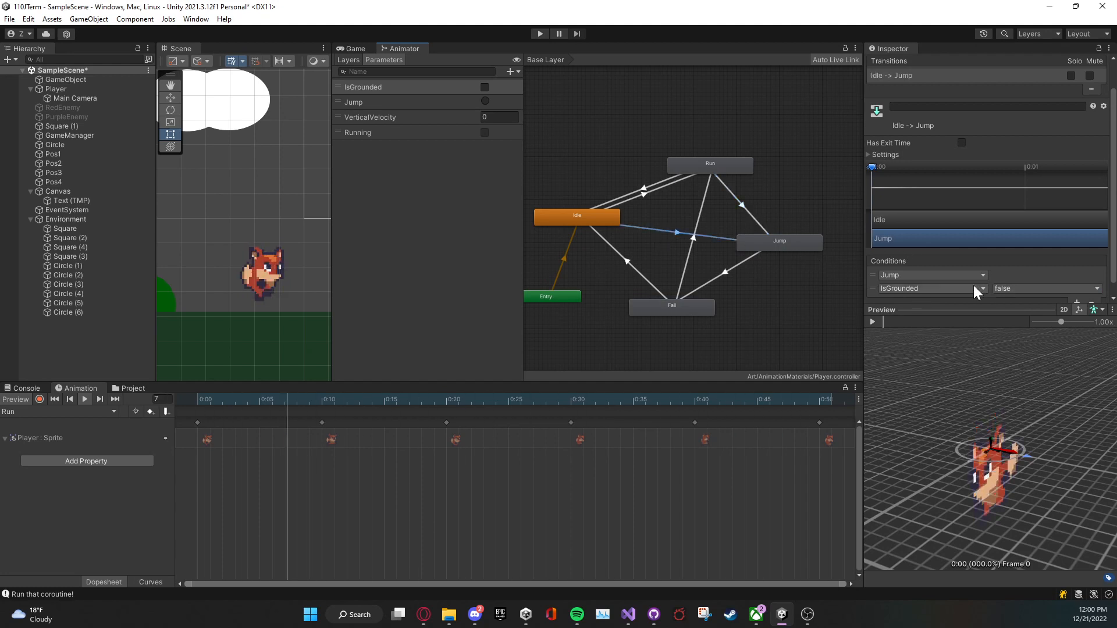
Step: Compare the conditions on the two transitions that lead into the Jump state, from Run and from Idle
left_click(756, 226)
left_click(754, 223)
left_click(725, 240)
scroll(974, 292, "down", 3)
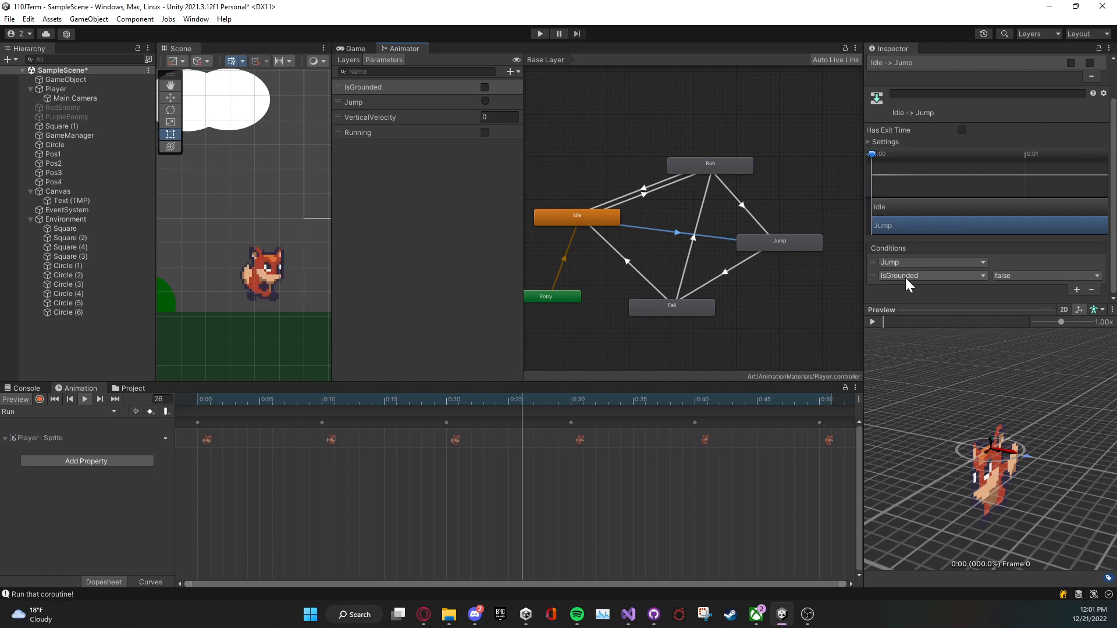
left_click(742, 206)
left_click(708, 234)
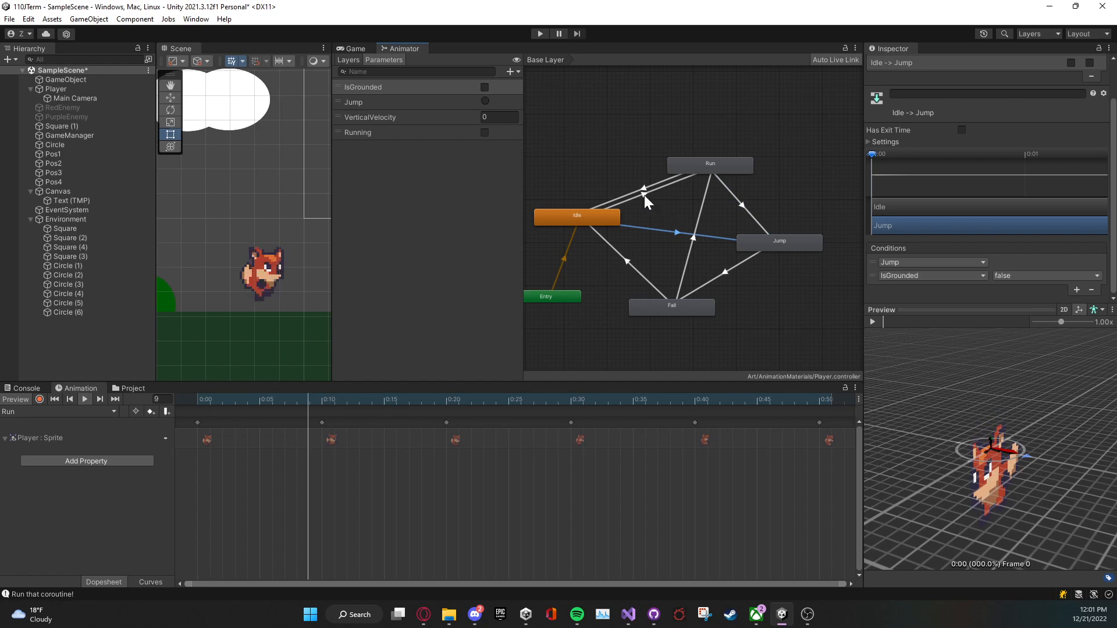
Step: Review the IsGrounded and Running conditions on the Fall-to-Idle and Fall-to-Run transitions
left_click(629, 270)
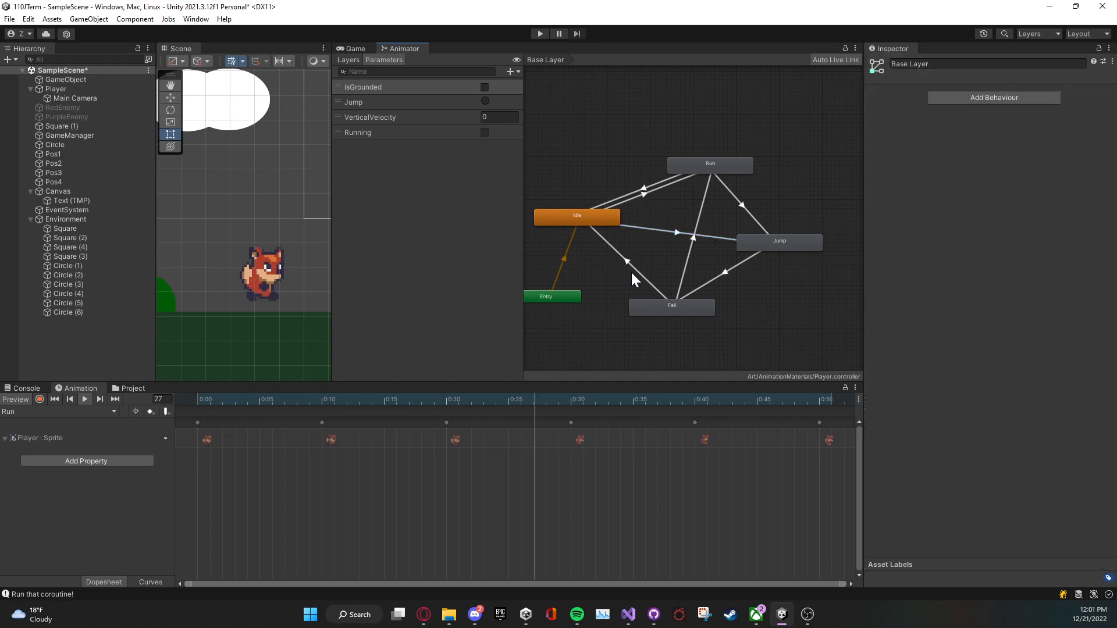
left_click(639, 274)
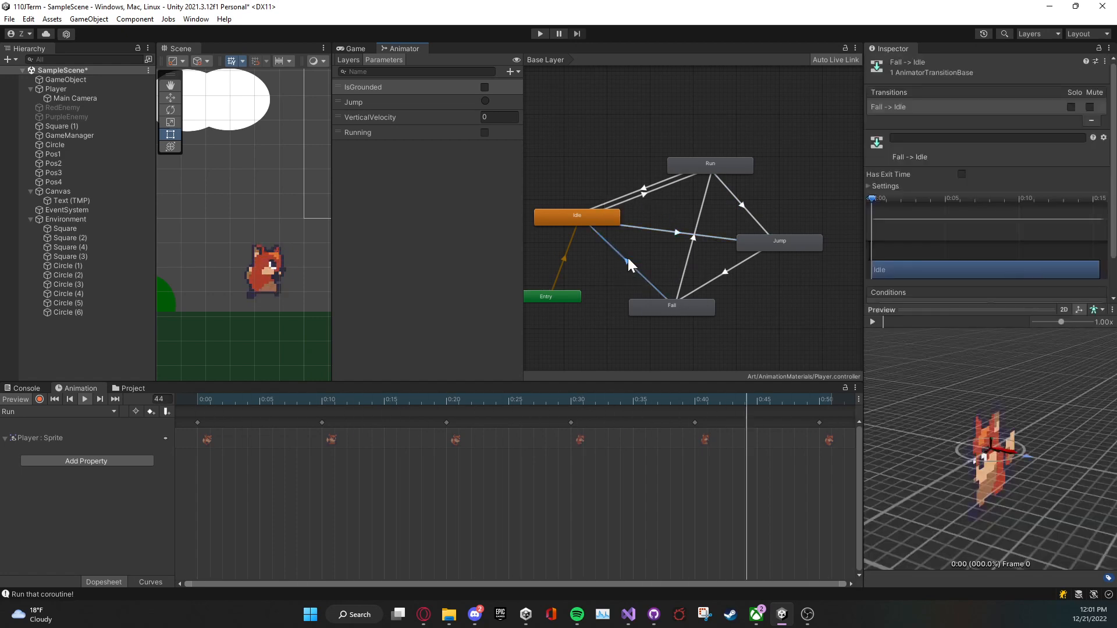
left_click(686, 263)
scroll(920, 247, "down", 2)
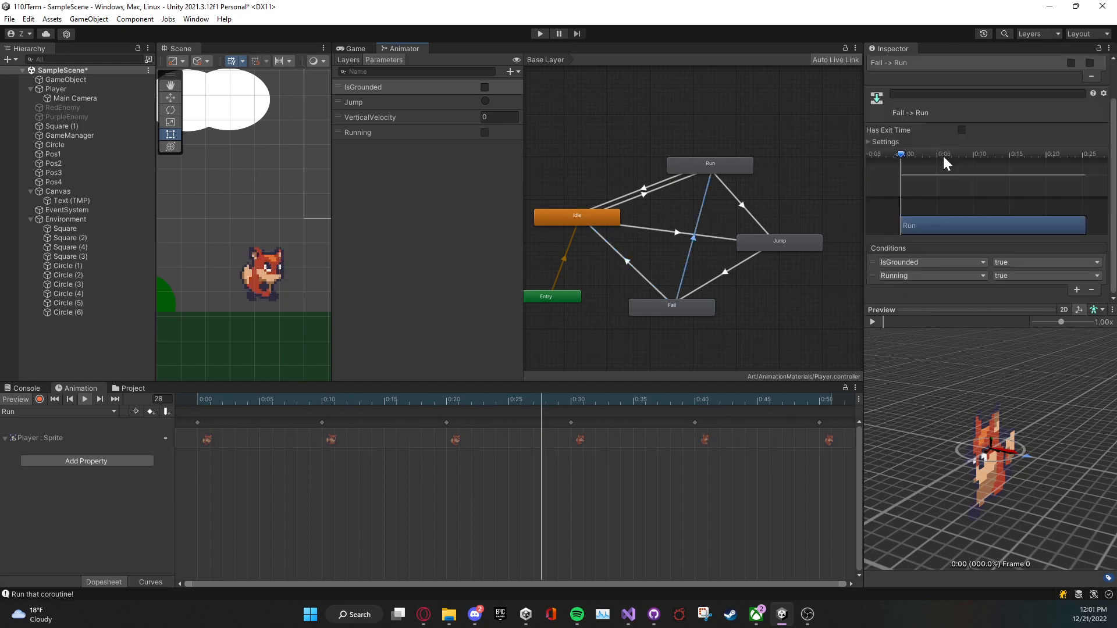
left_click(637, 273)
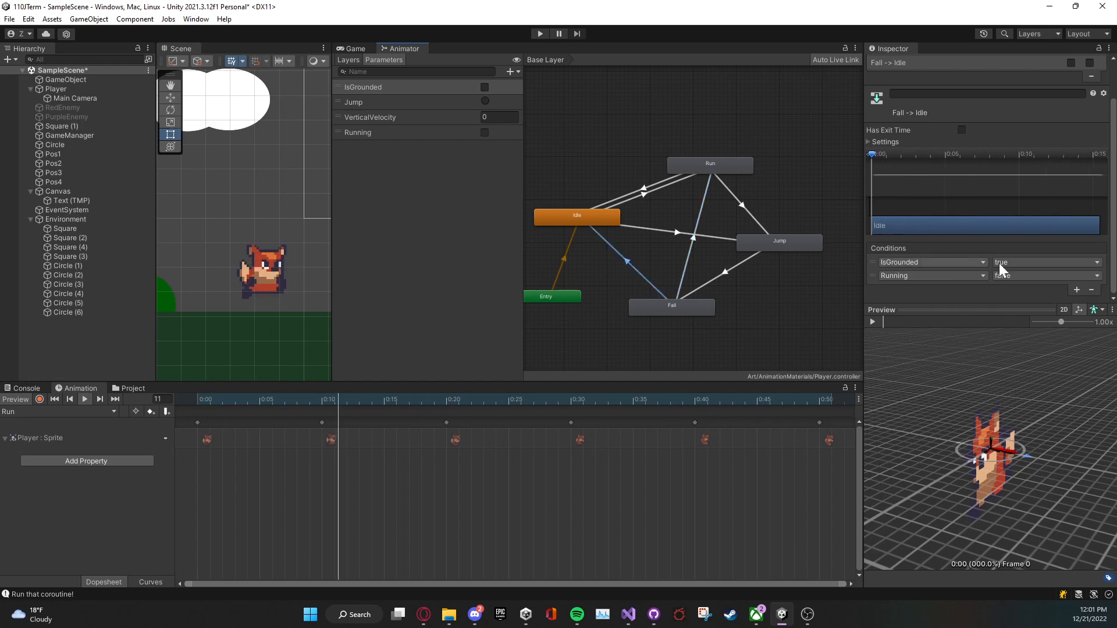
Step: Add a trial condition on VerticalVelocity, Greater than 0, to the Fall-to-Idle transition, and remove it again
left_click(1077, 290)
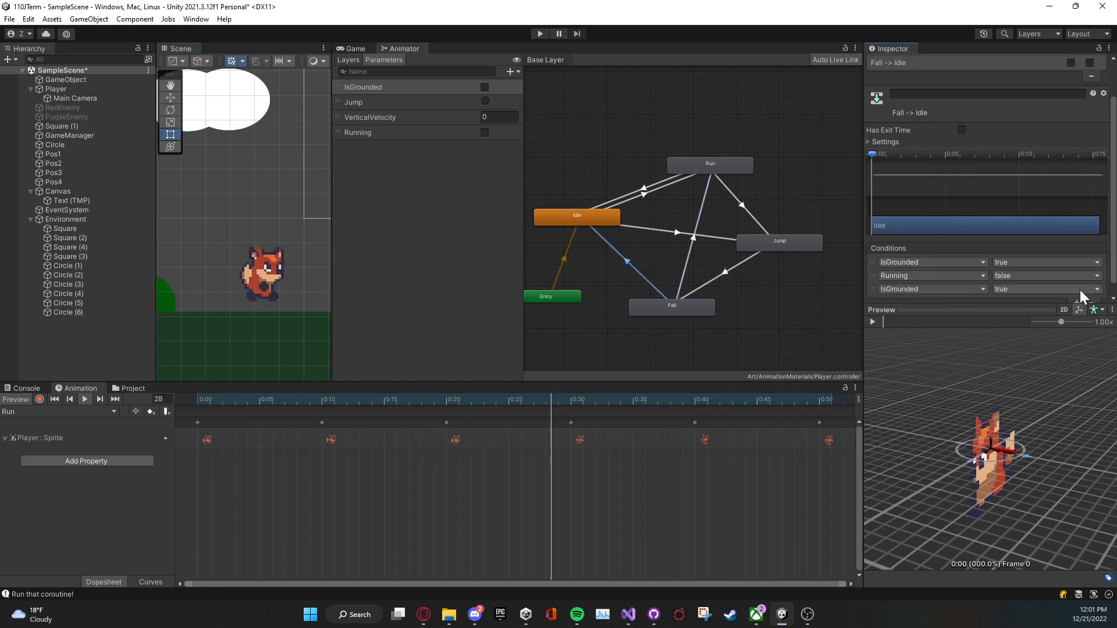
left_click(951, 286)
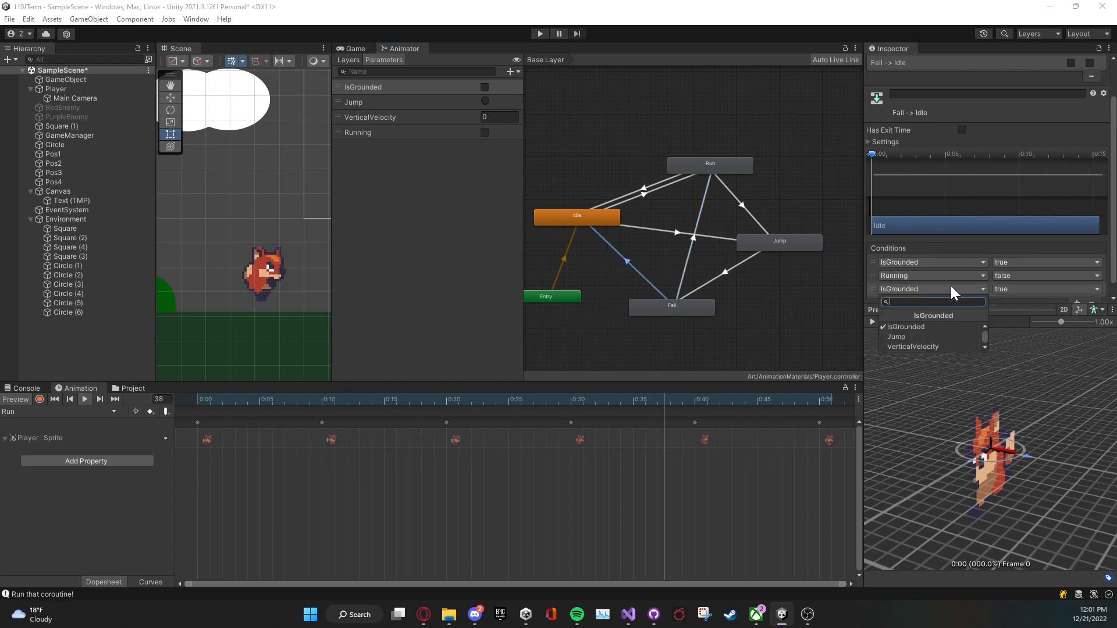
left_click(929, 347)
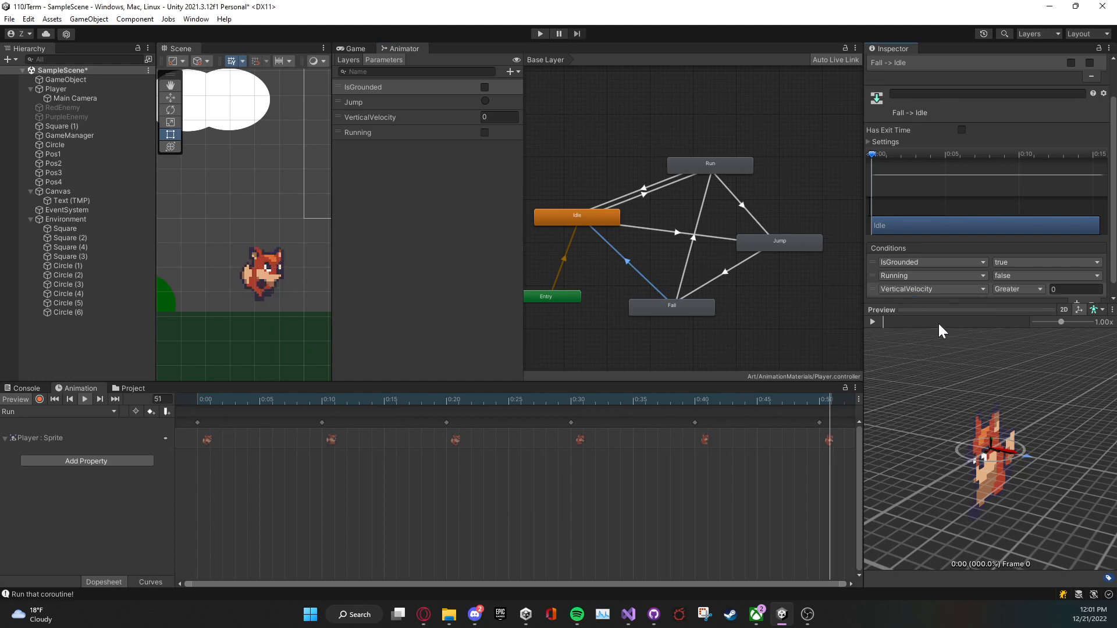
left_click(1009, 288)
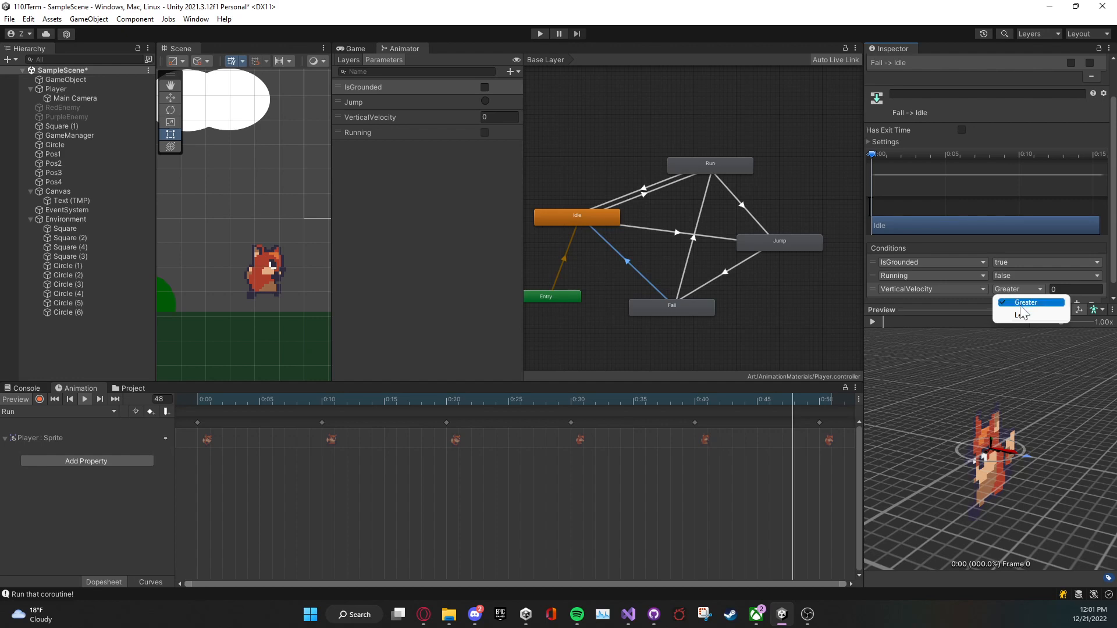
left_click(947, 291)
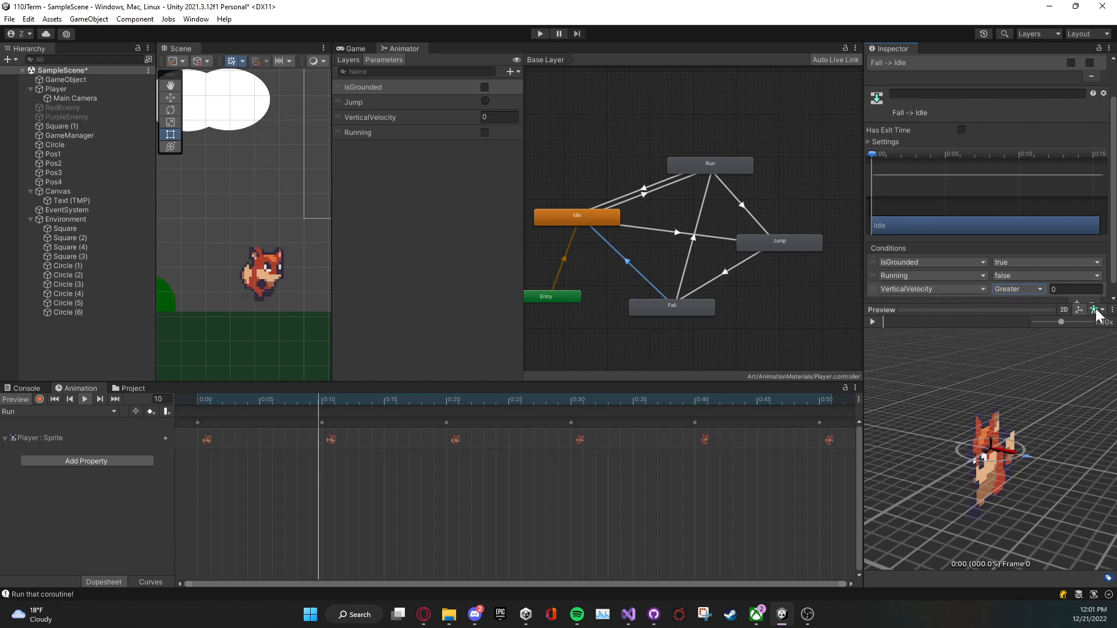
scroll(997, 293, "down", 1)
left_click(872, 276)
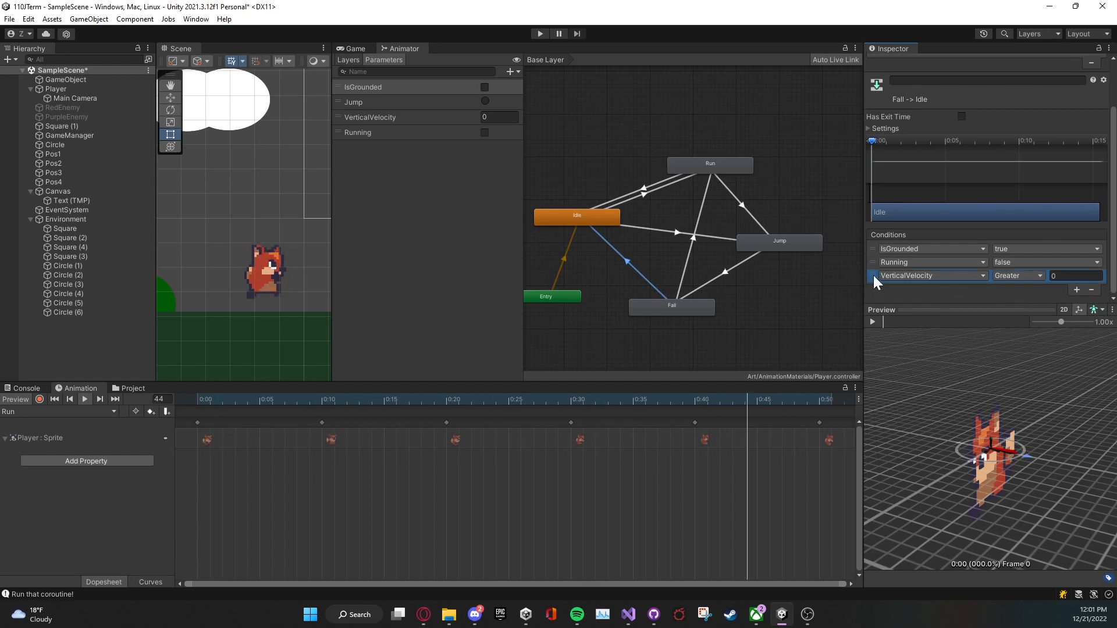
left_click(1091, 290)
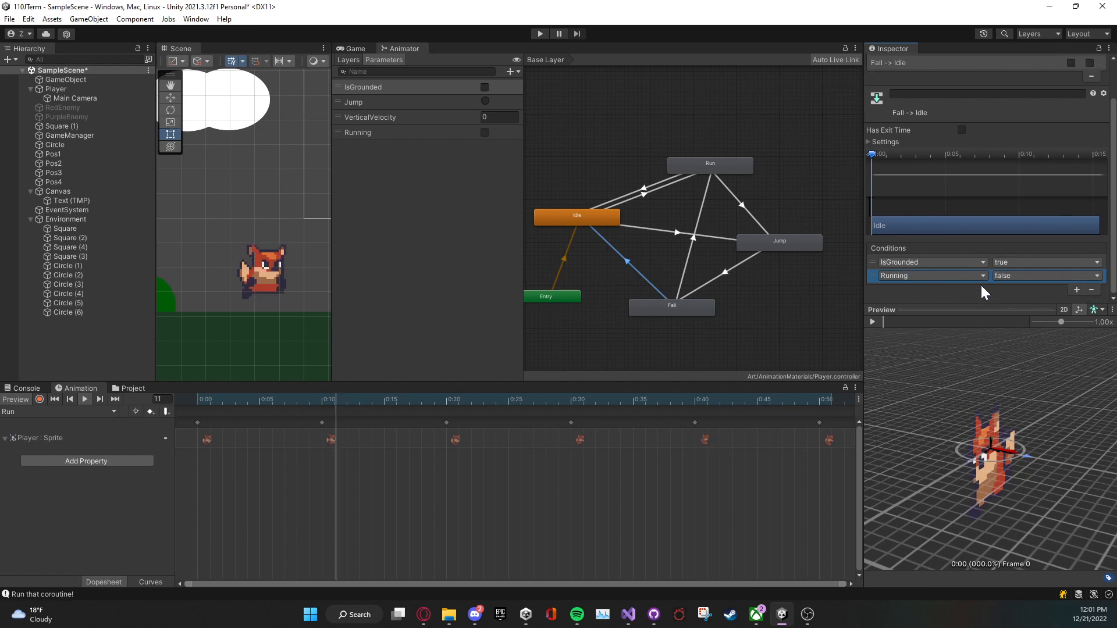
left_click(872, 266)
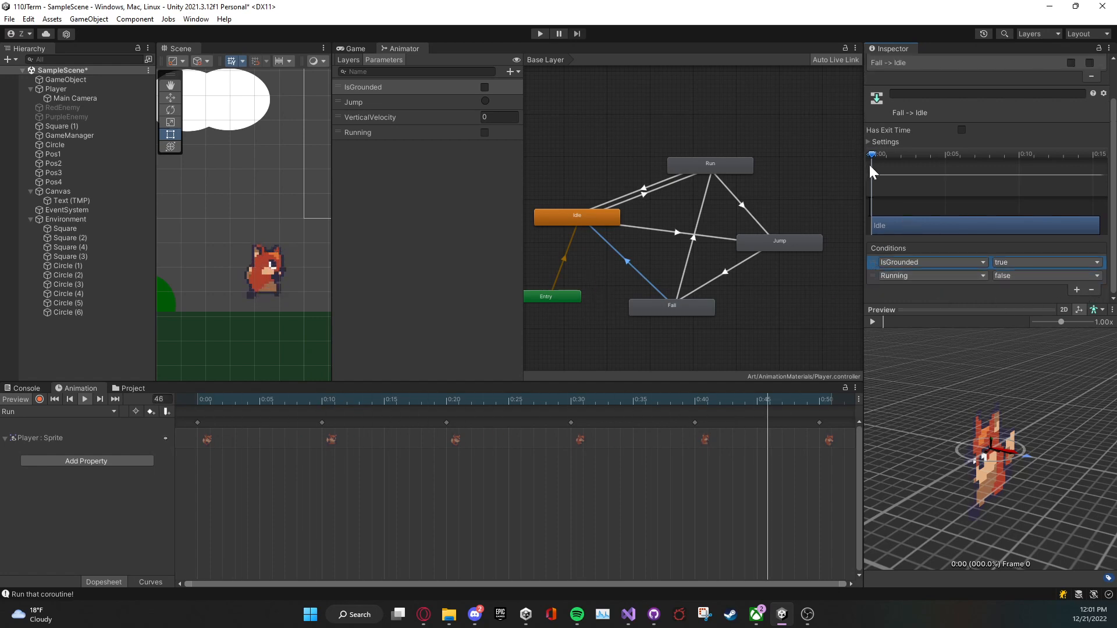
Step: Widen the Inspector and review the expanded timing settings of the Idle-to-Jump, Run-to-Idle and Idle-to-Run transitions
left_click_drag(863, 165, 606, 133)
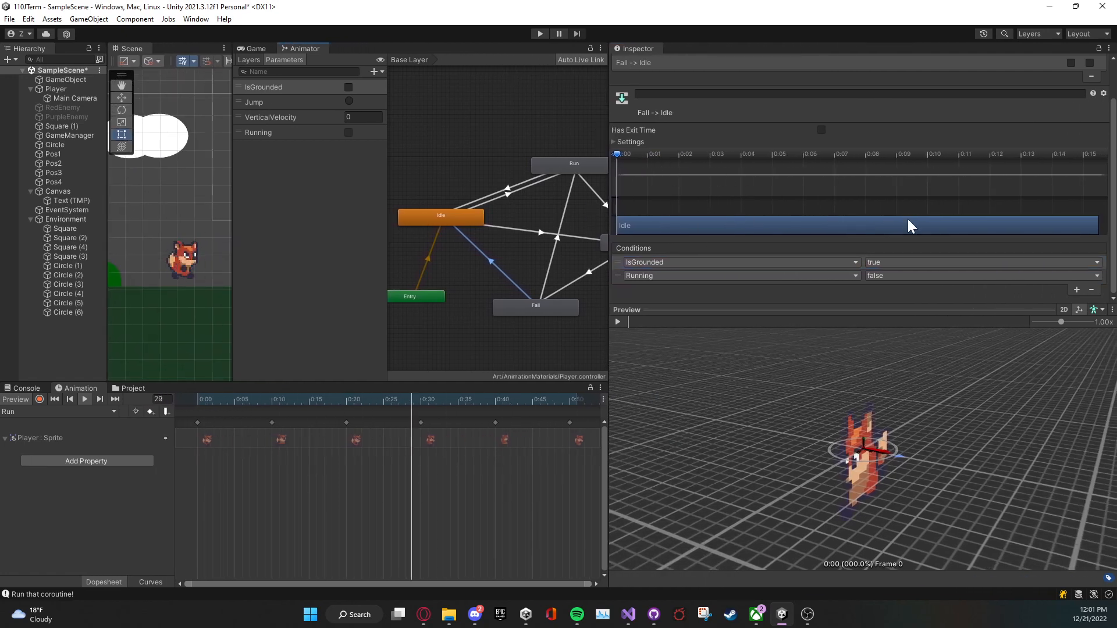
left_click(629, 141)
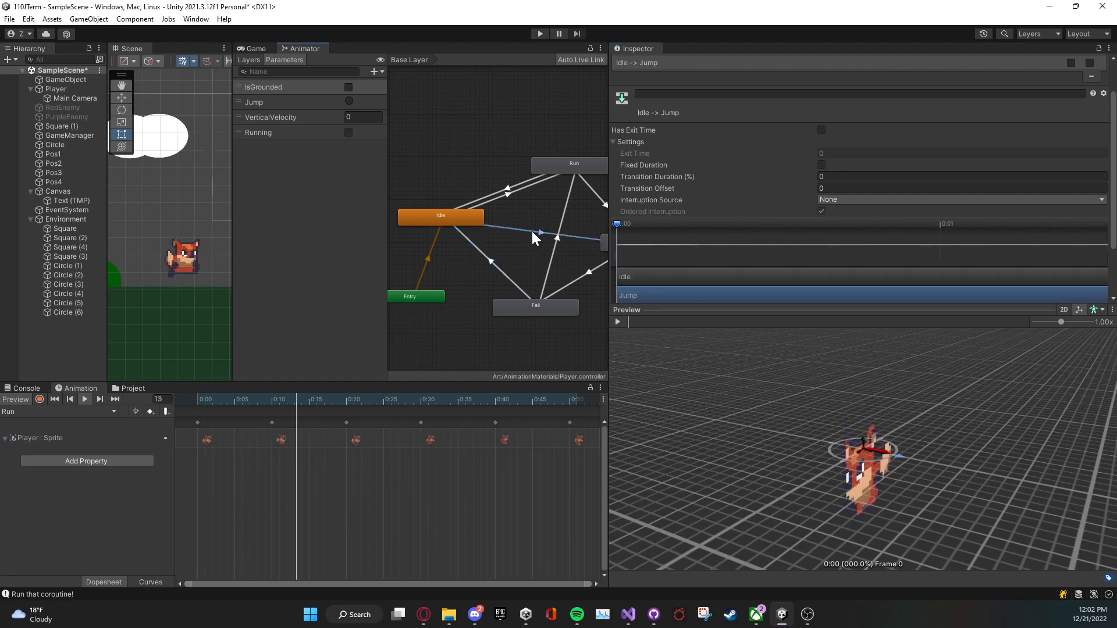
left_click(519, 184)
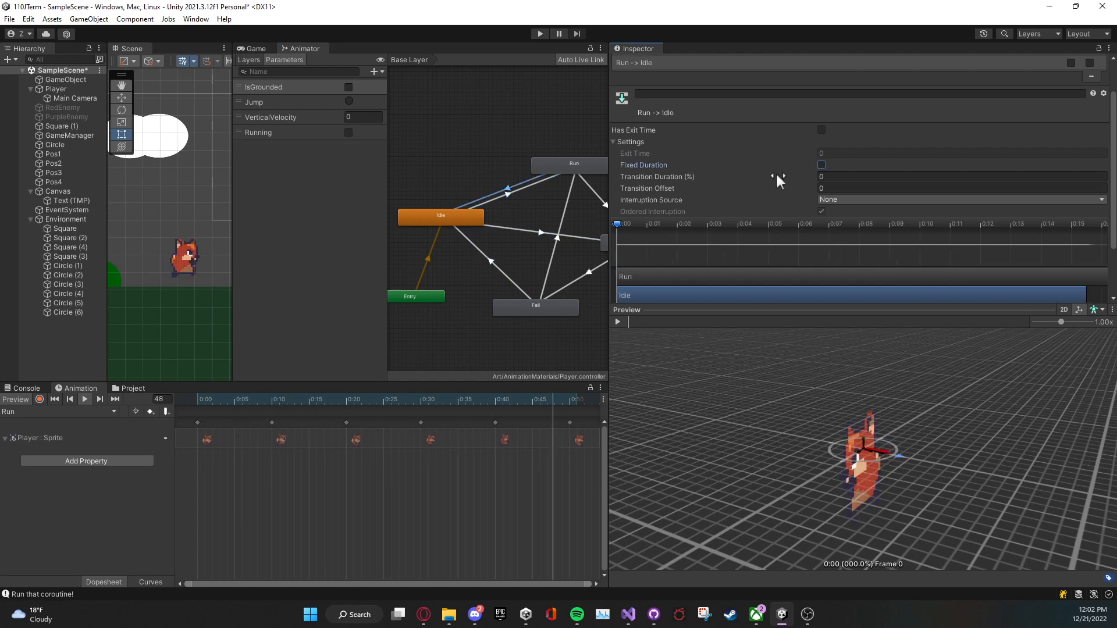
left_click(537, 183)
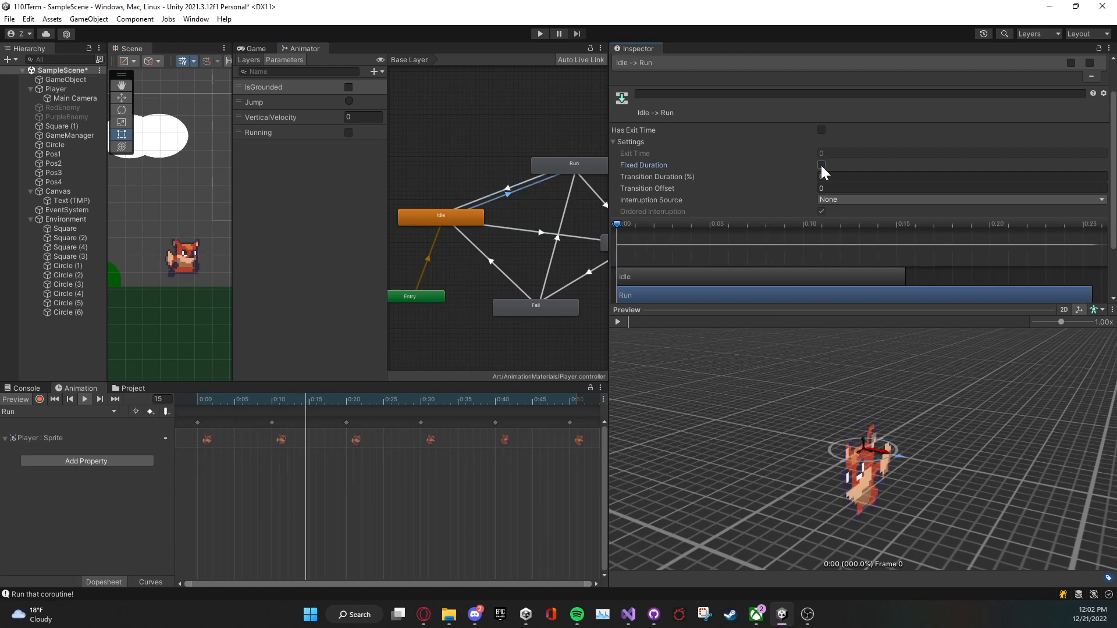
Step: Create a transition from the Run state to the Fall state and select it
left_click(565, 166)
right_click(564, 166)
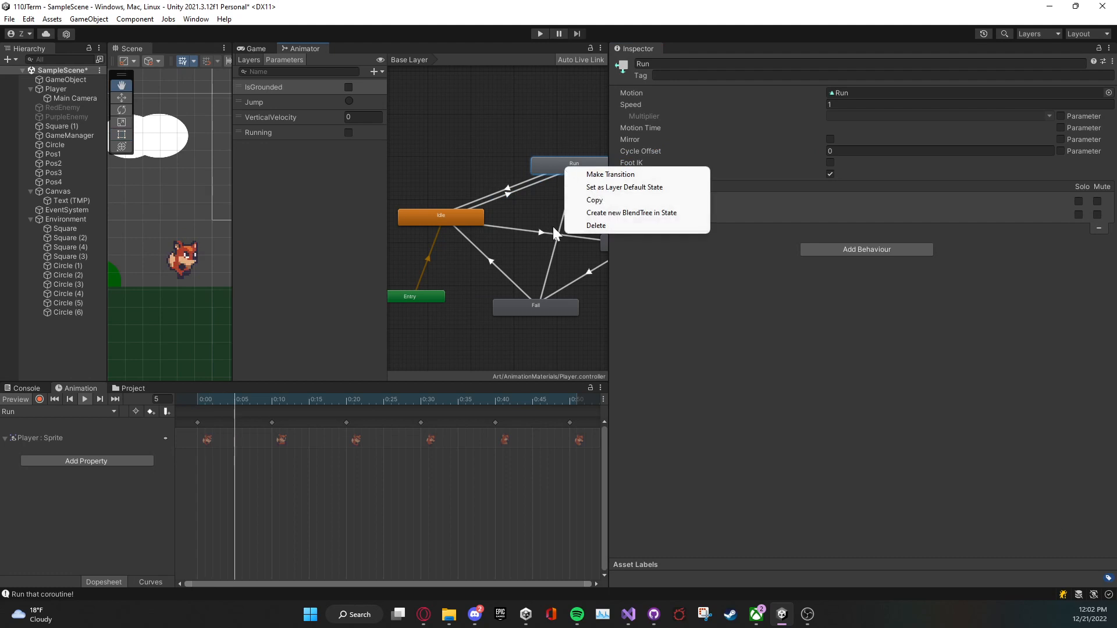
left_click(584, 172)
left_click(519, 309)
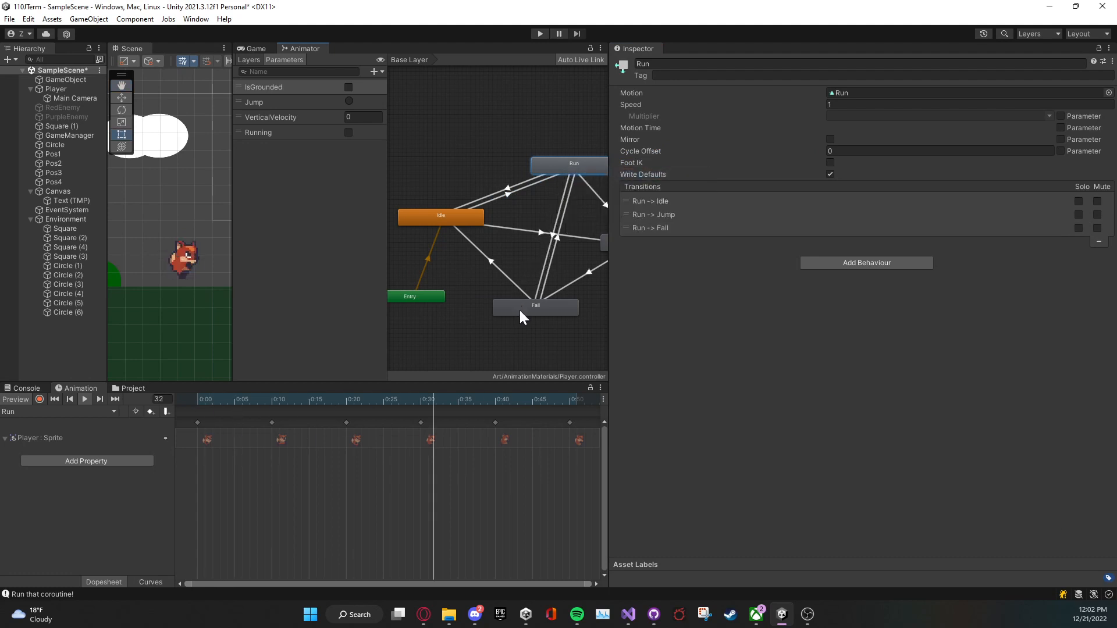
left_click(545, 265)
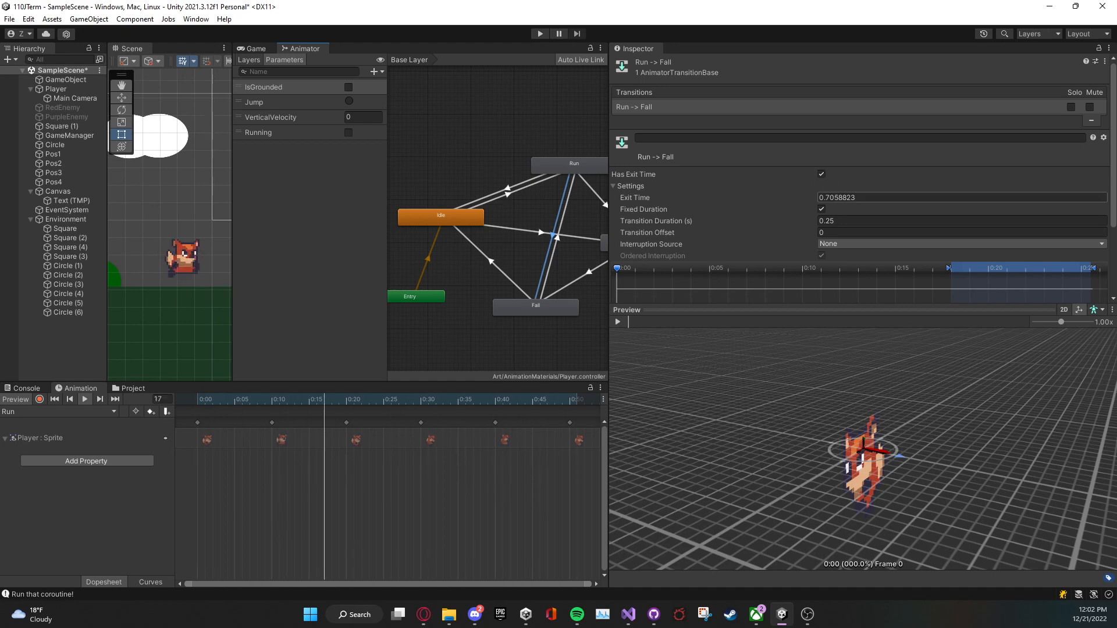
Step: Set the Run-to-Fall transition's exit time and transition duration to 0, and disable Fixed Duration and Has Exit Time
left_click(833, 198)
type("0")
left_click(827, 220)
type("0")
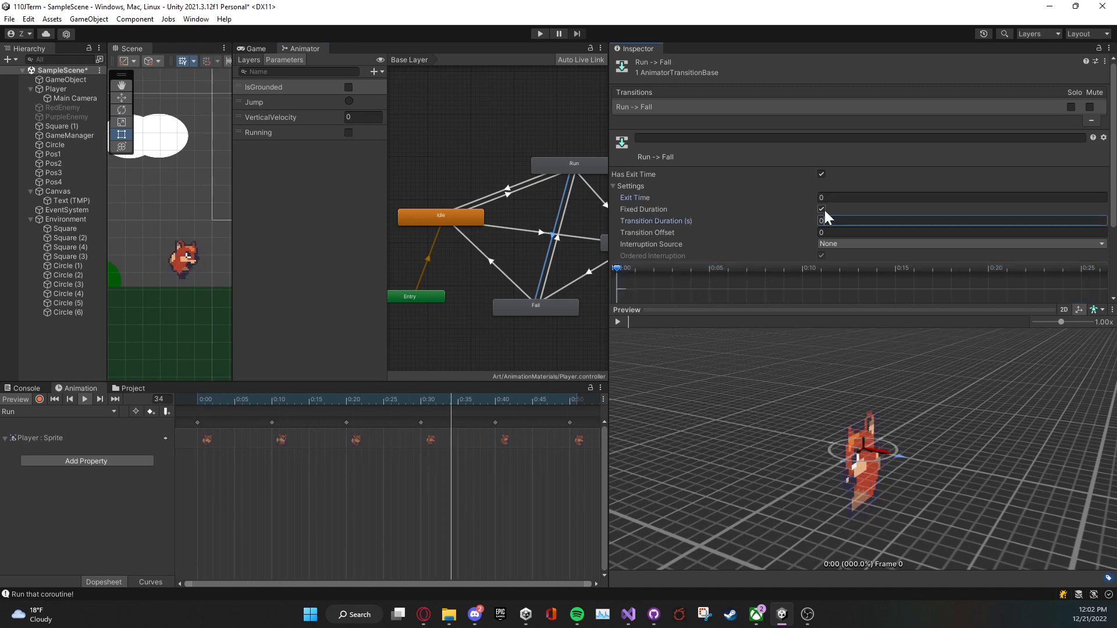
left_click(823, 210)
left_click(821, 176)
scroll(768, 213, "down", 1)
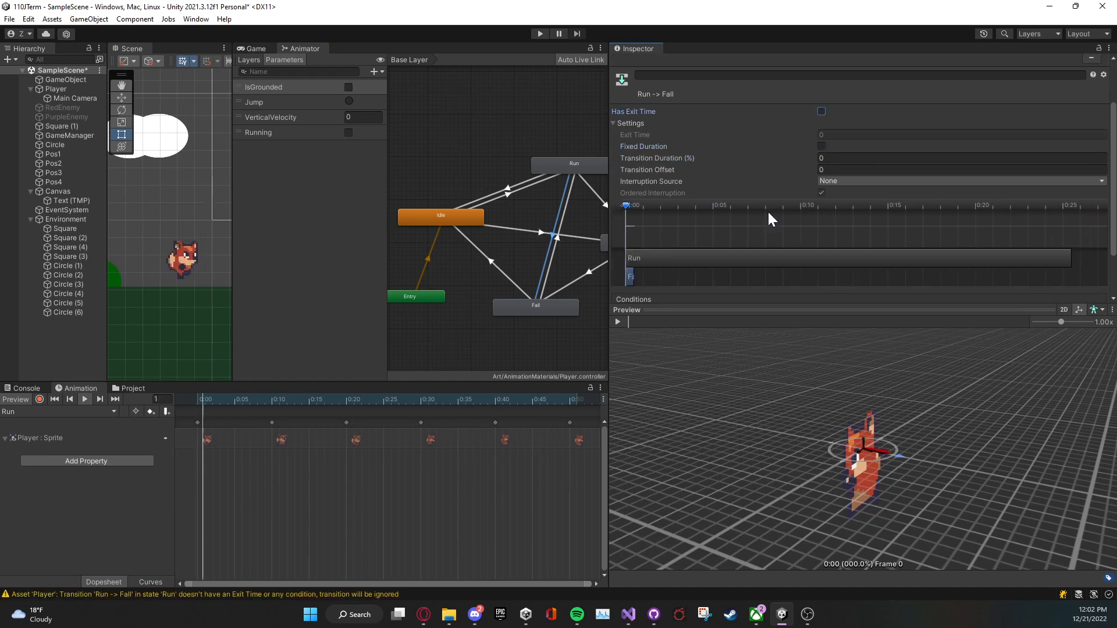
Step: Add a condition to the Run-to-Fall transition requiring VerticalVelocity to be Less than 0
scroll(678, 175, "down", 3)
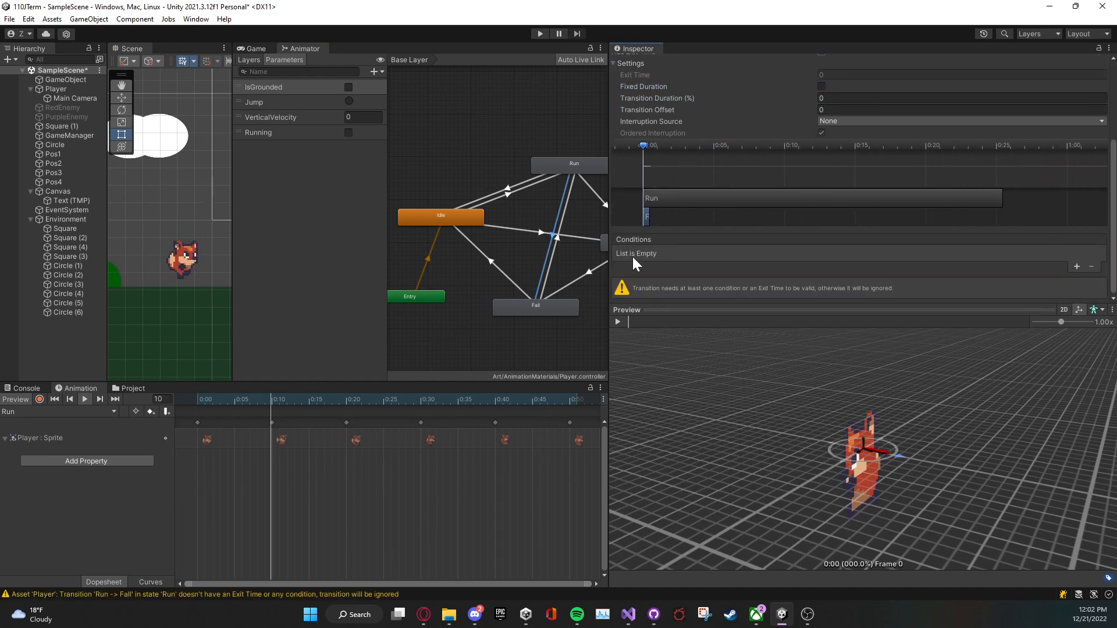
left_click(1076, 266)
left_click(788, 276)
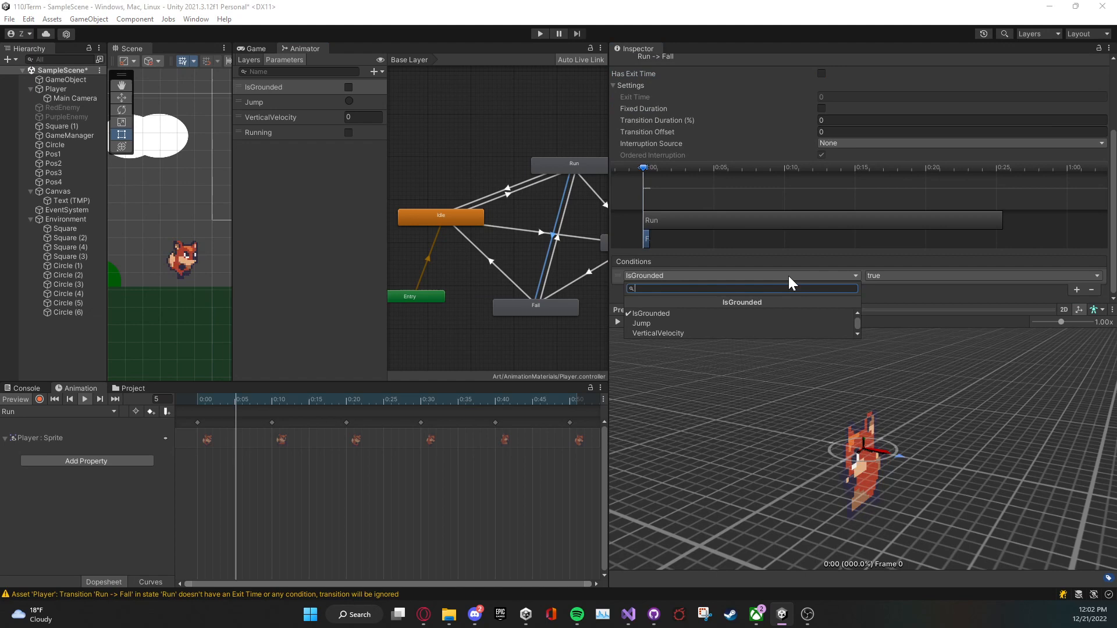
left_click(696, 333)
left_click(896, 275)
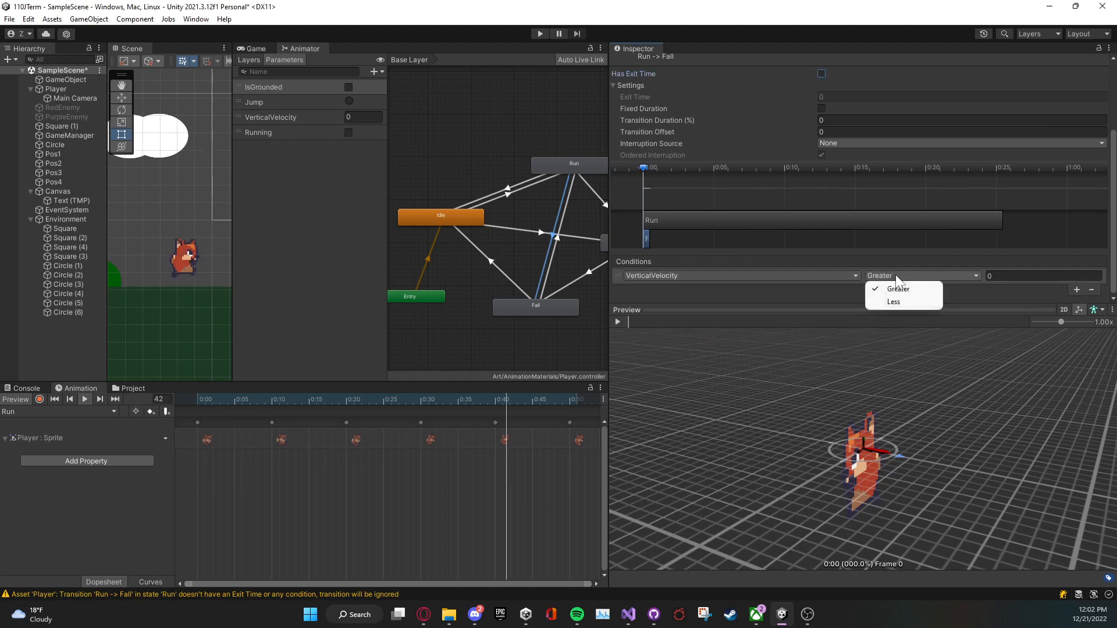
left_click(795, 290)
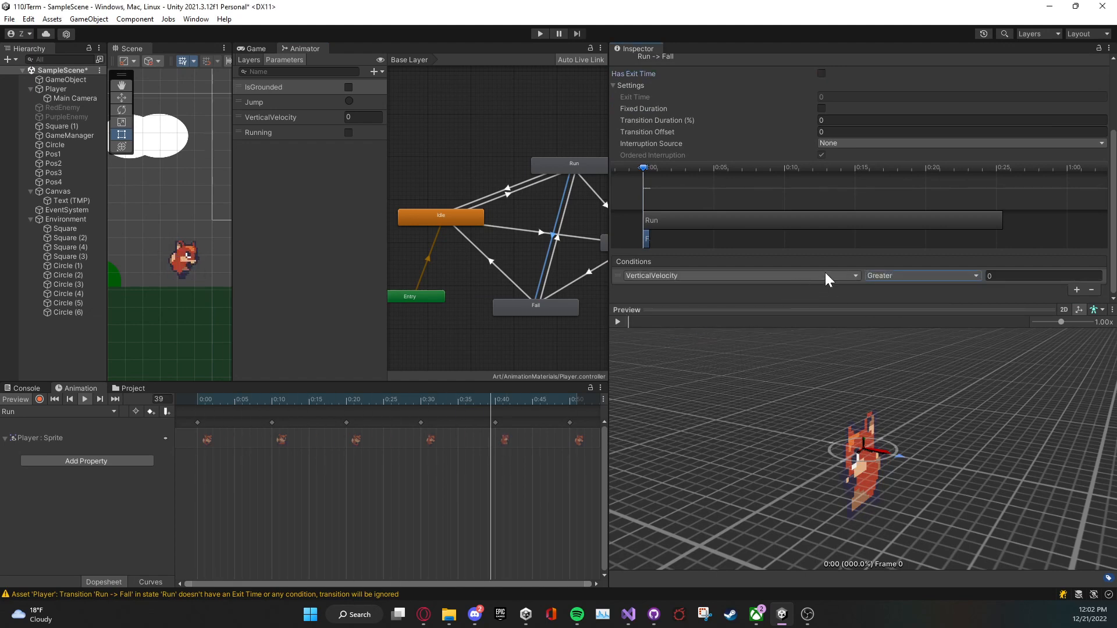
left_click(896, 276)
left_click(880, 301)
Step: Add a second condition to the Run-to-Fall transition with IsGrounded set to false
left_click(1077, 290)
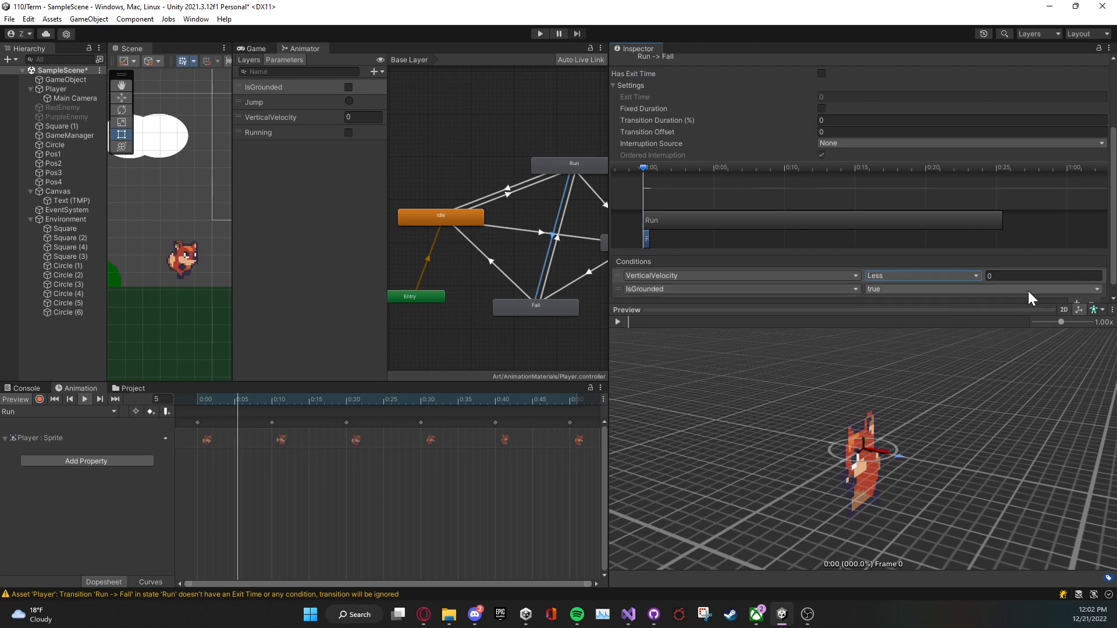
left_click(885, 289)
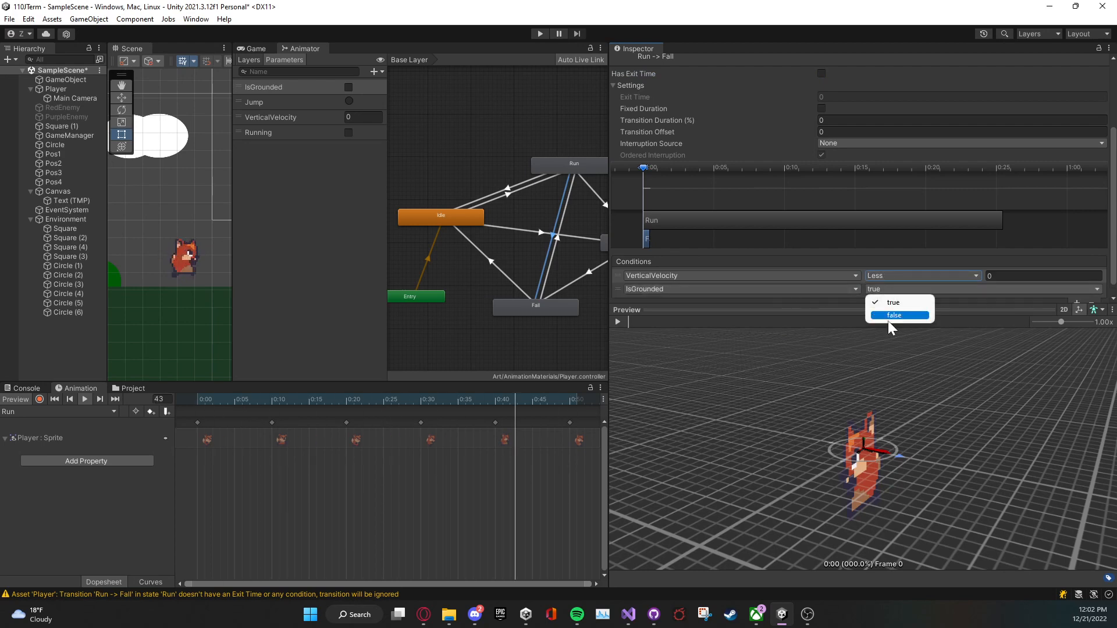
left_click(891, 316)
scroll(795, 291, "down", 1)
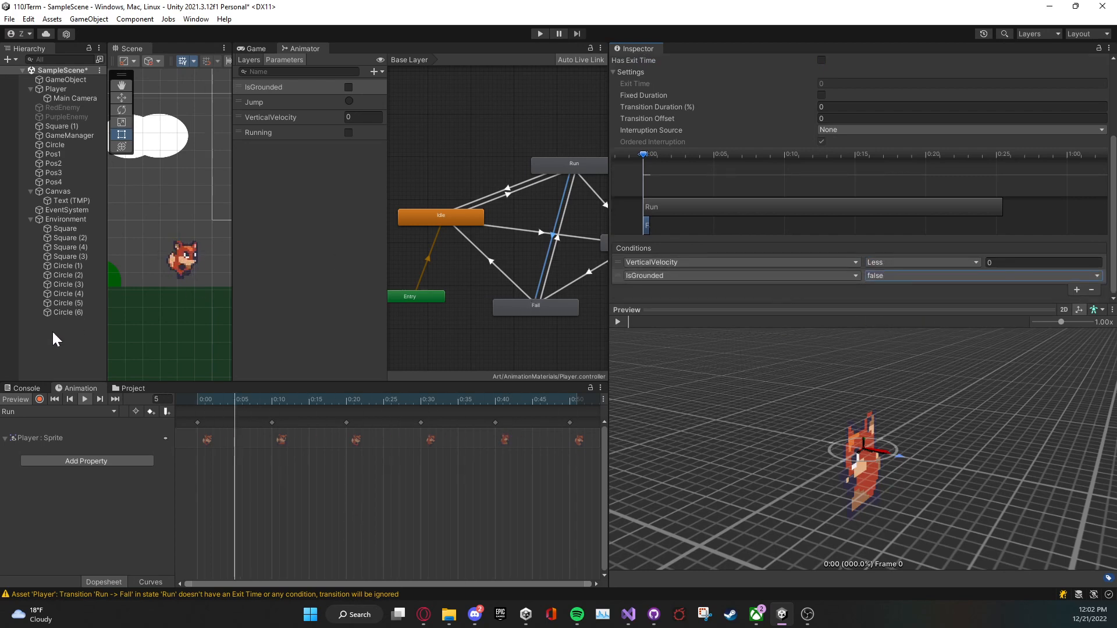
scroll(124, 269, "down", 1)
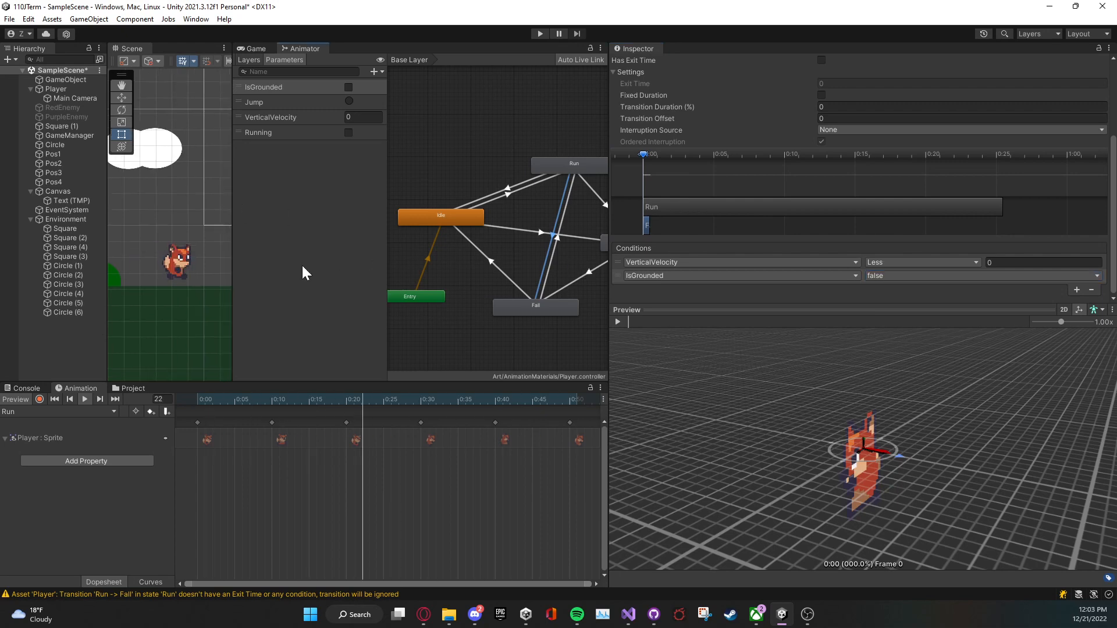
Step: Rebalance the layout with a wider Scene view, a narrow Inspector and the full Animator graph in view
left_click_drag(231, 282, 445, 250)
scroll(316, 263, "down", 5)
scroll(336, 268, "down", 2)
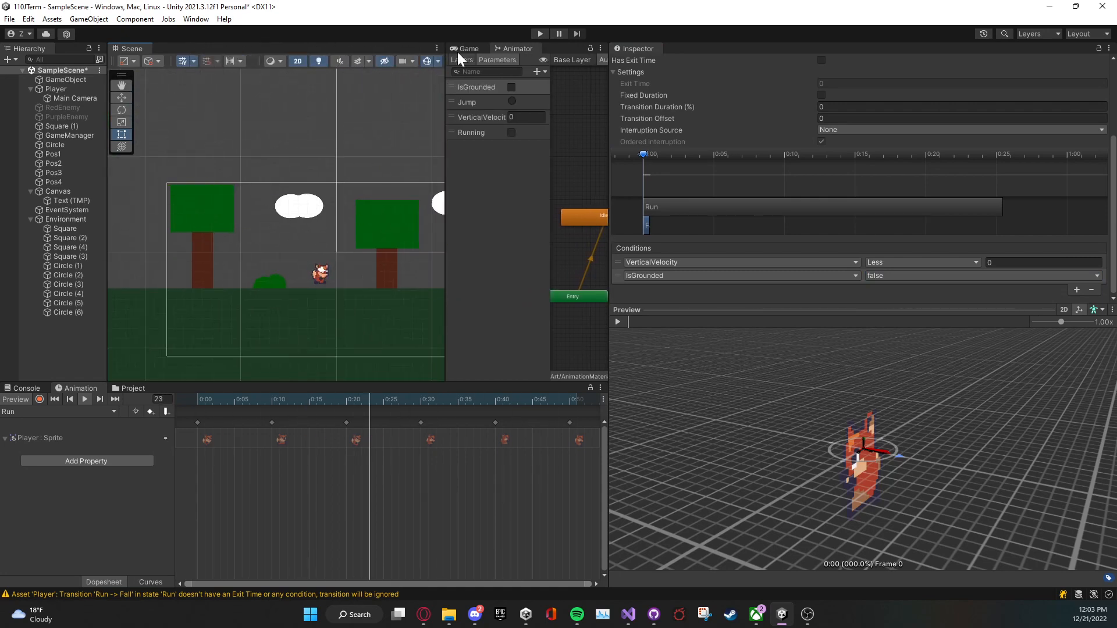
left_click_drag(609, 207, 997, 210)
left_click_drag(731, 228, 531, 231)
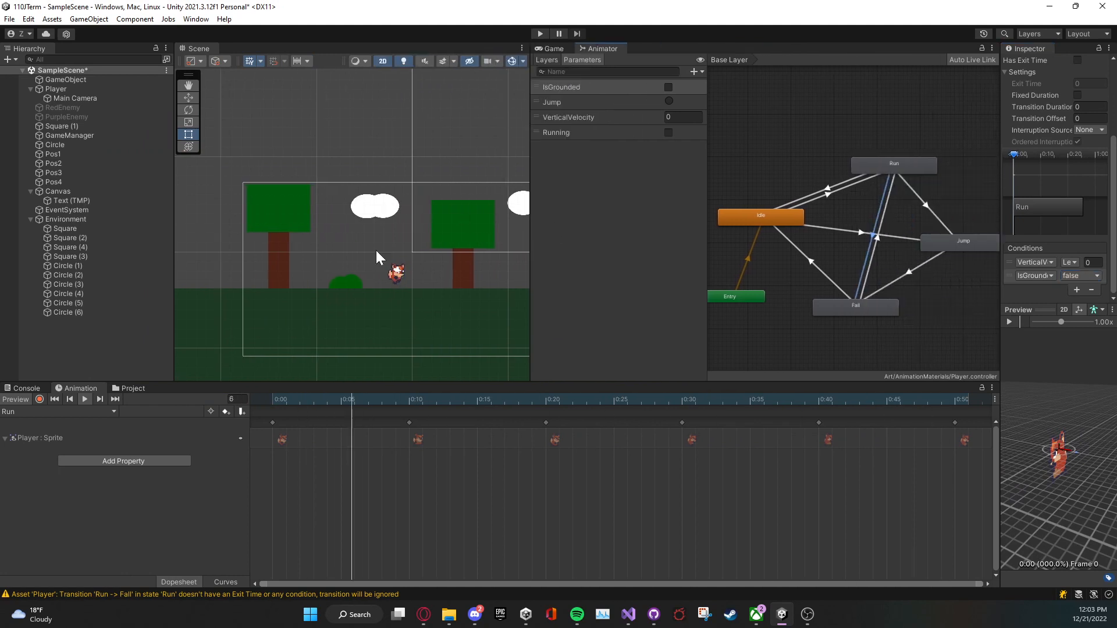
Step: Select the green ground, Square (1), and examine the player's surroundings in the scene
scroll(349, 273, "down", 4)
left_click(222, 295)
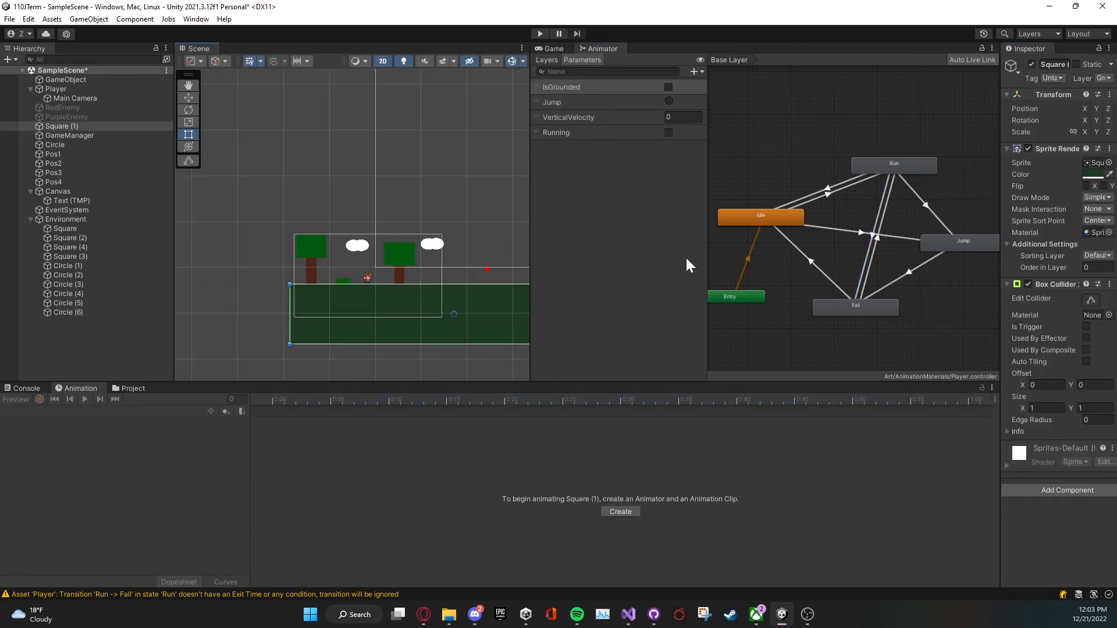
scroll(511, 269, "up", 2)
scroll(433, 281, "up", 2)
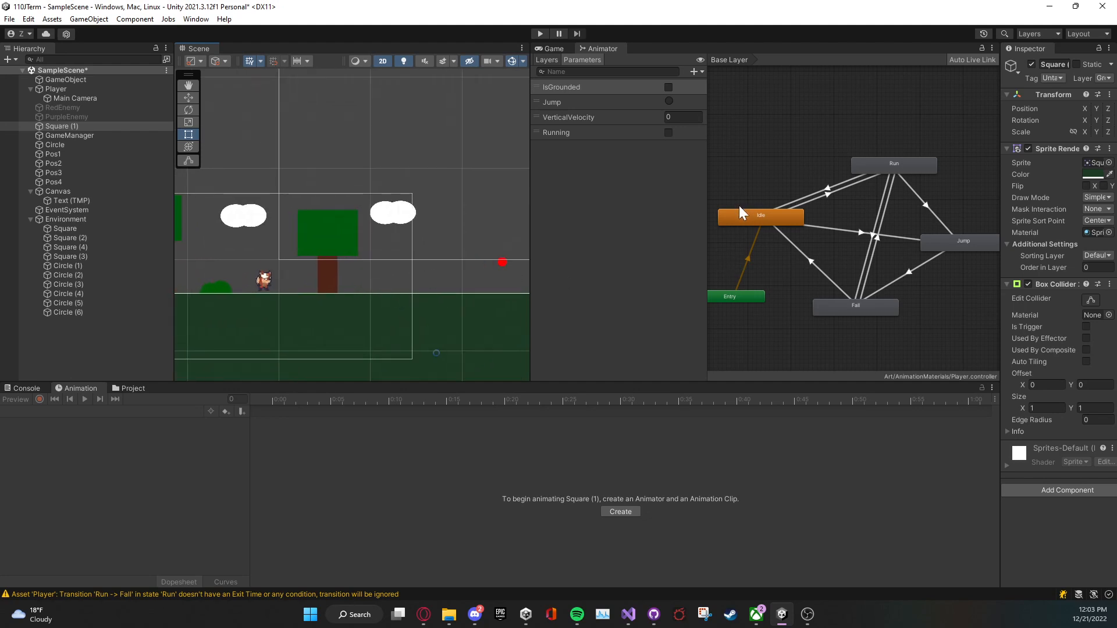
Step: Create a transition from Idle to Fall, select it, and widen the Inspector to show its settings
left_click(757, 218)
right_click(782, 228)
left_click(809, 237)
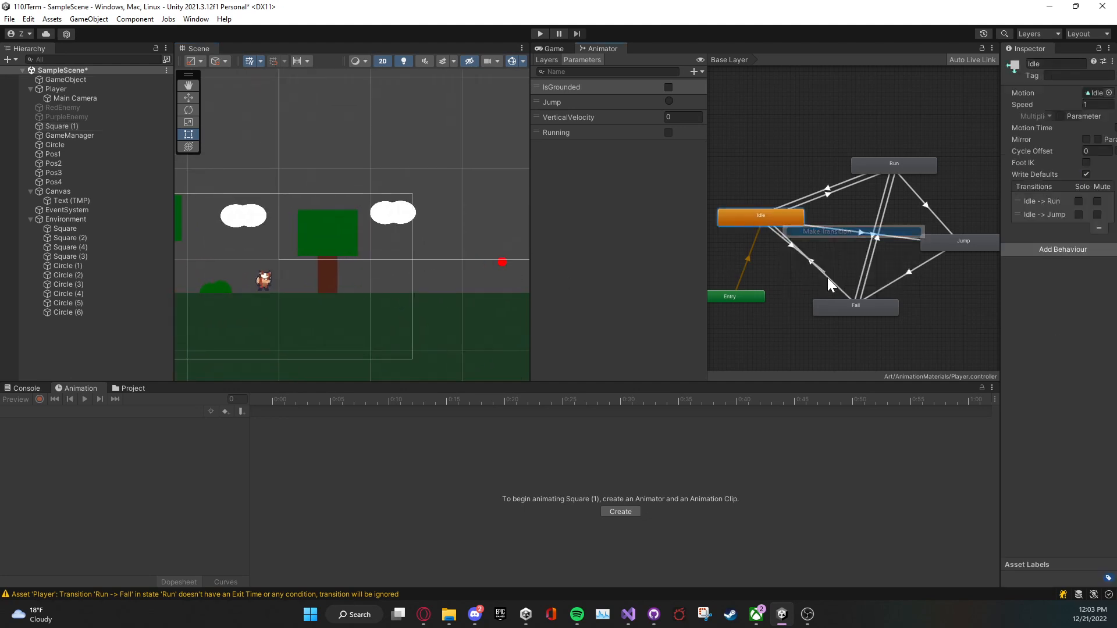
left_click(835, 307)
left_click(825, 280)
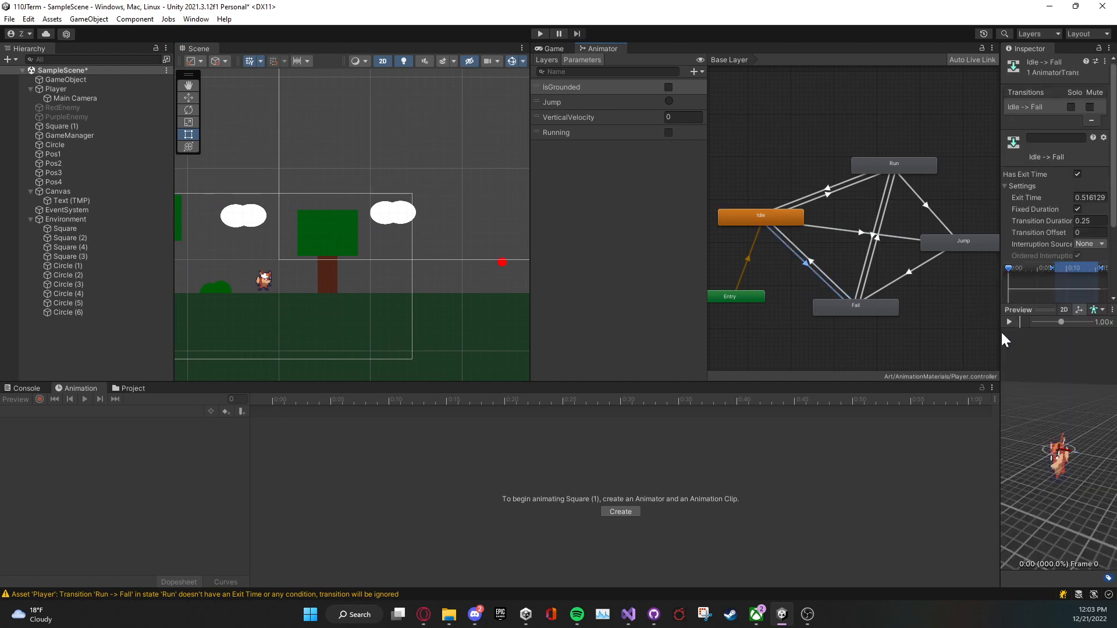
left_click_drag(1001, 330, 795, 314)
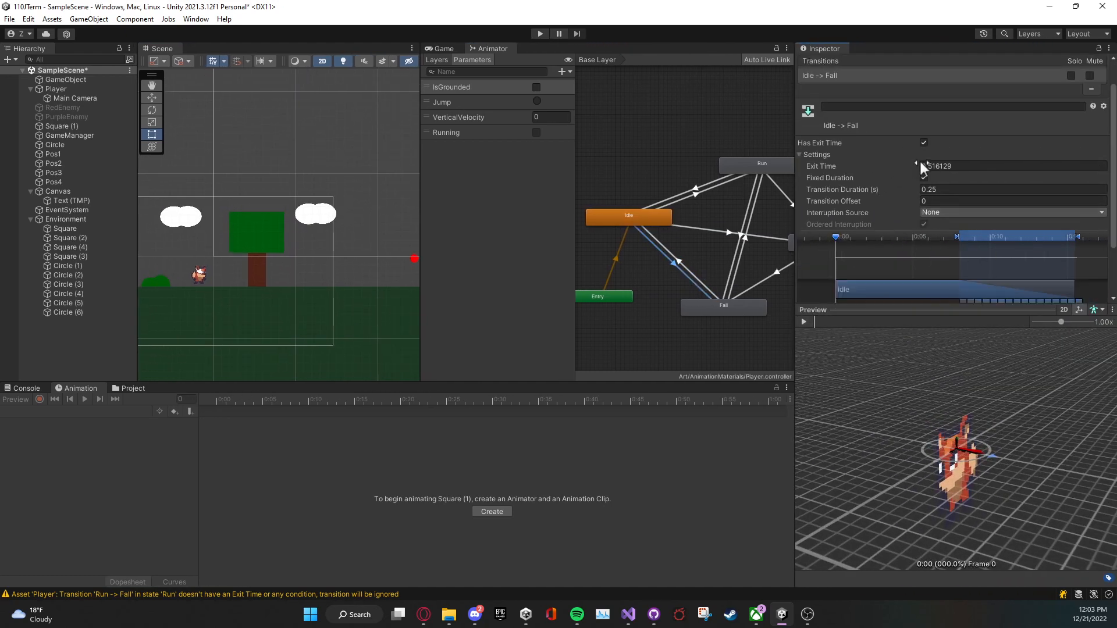
Step: Set the Idle-to-Fall transition's exit time and transition duration to 0, and disable Fixed Duration and Has Exit Time
left_click(937, 167)
type("0")
key("Return")
left_click(924, 177)
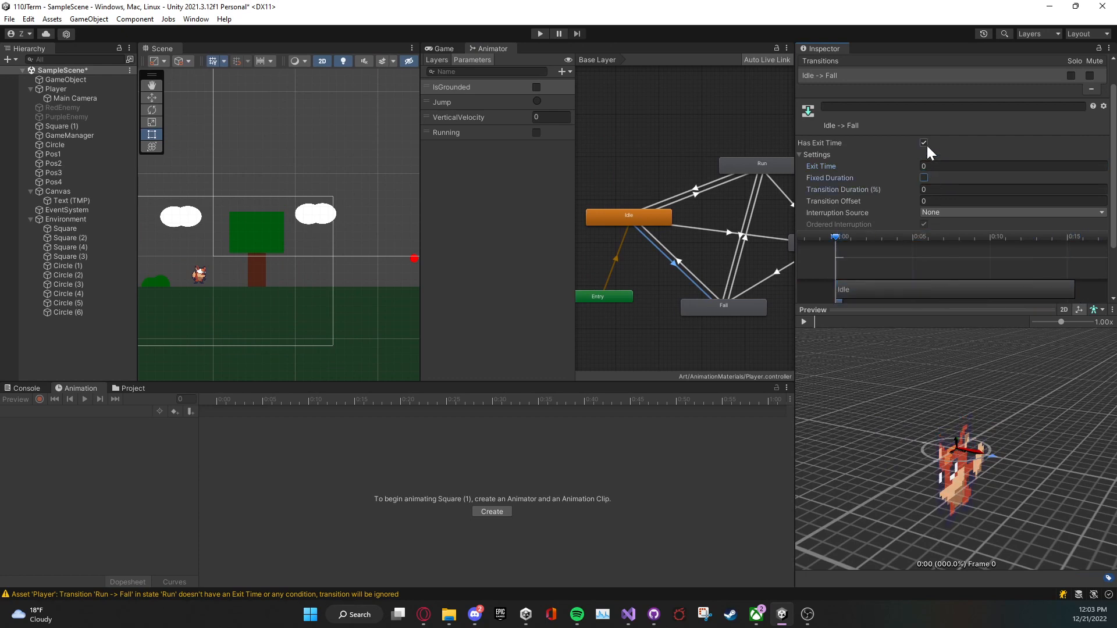
left_click(924, 143)
Step: Add two conditions to the Idle-to-Fall transition and set the first to IsGrounded false
scroll(927, 254, "down", 3)
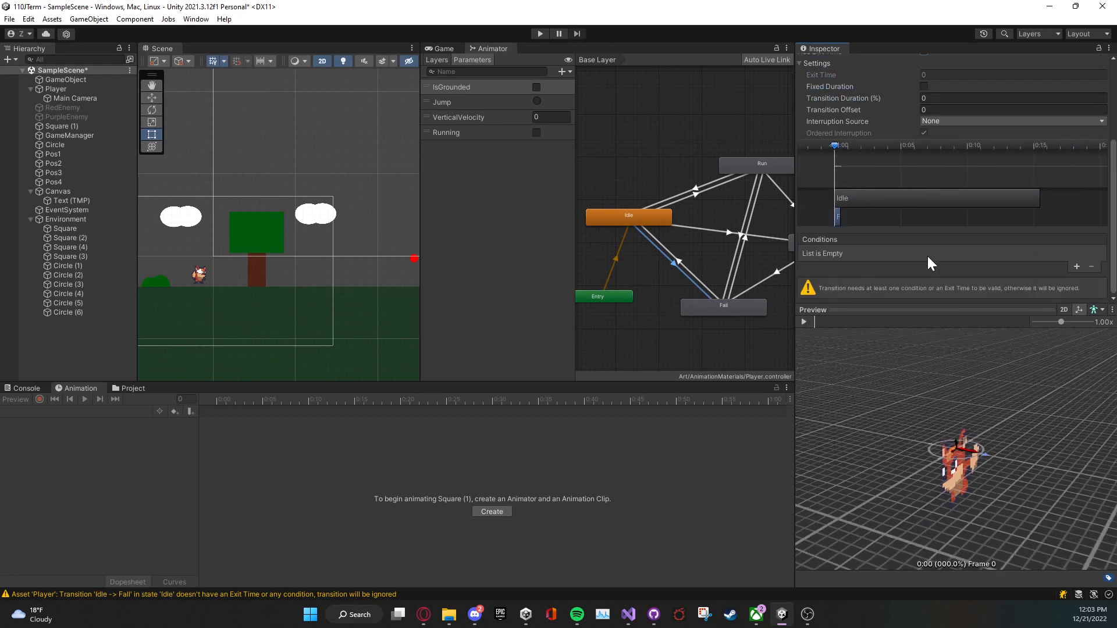
left_click(1077, 266)
left_click(1074, 288)
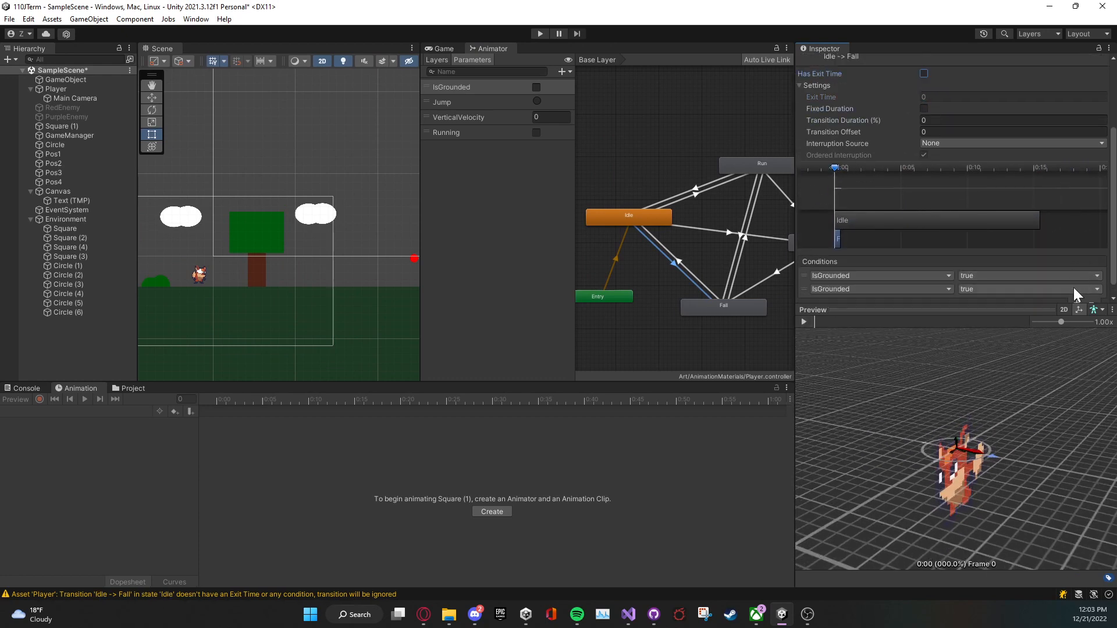
left_click(914, 285)
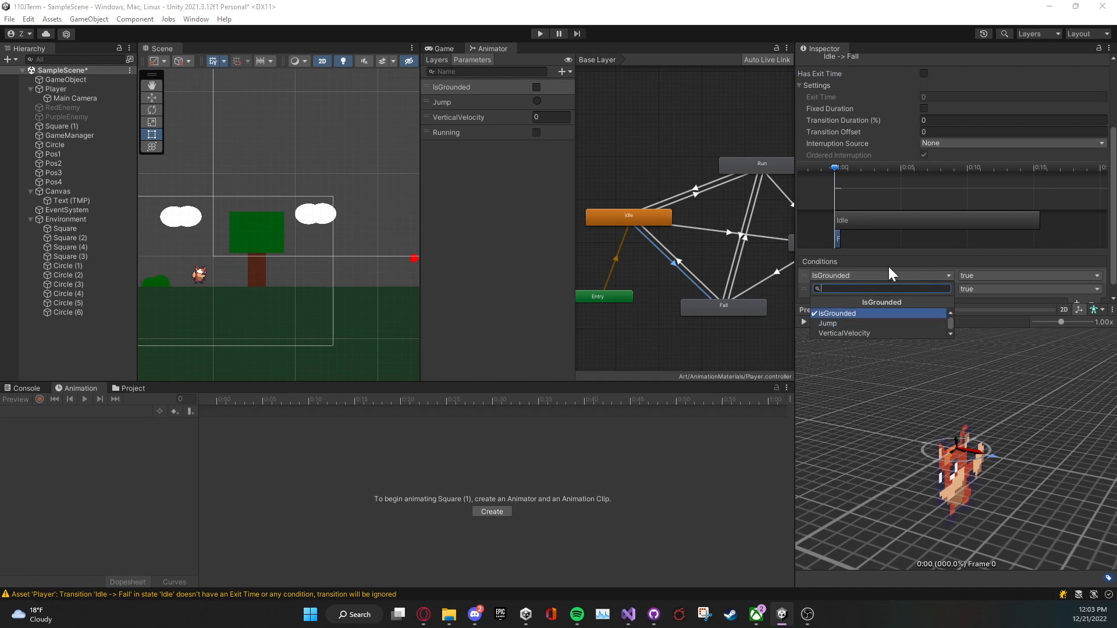
left_click(978, 288)
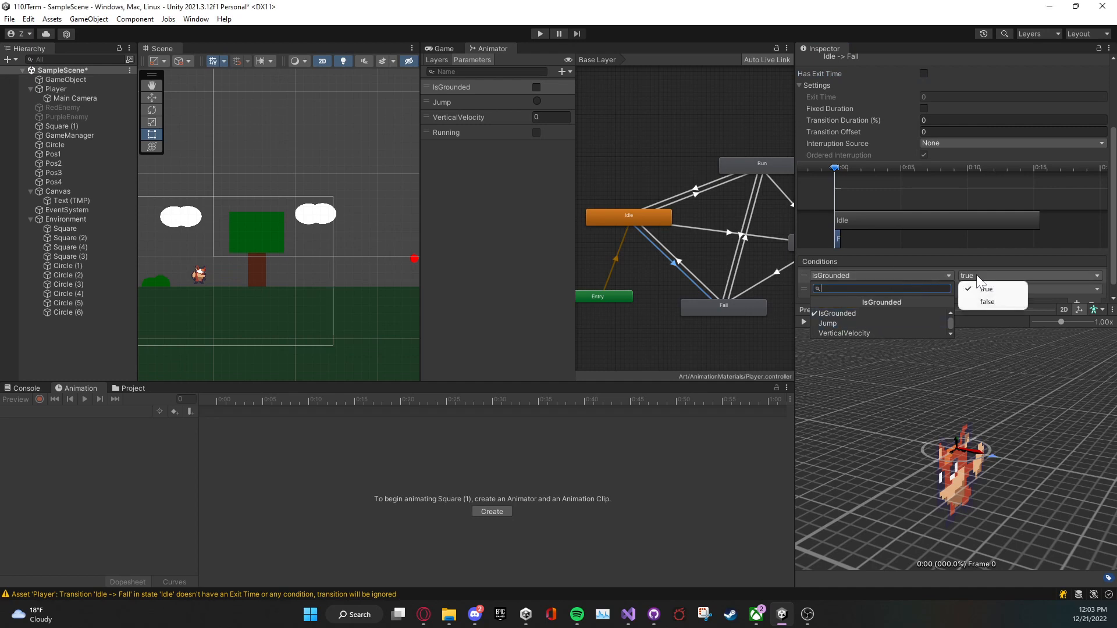
left_click(982, 301)
Step: Change the second Idle-to-Fall condition to VerticalVelocity Less than 0
left_click(927, 289)
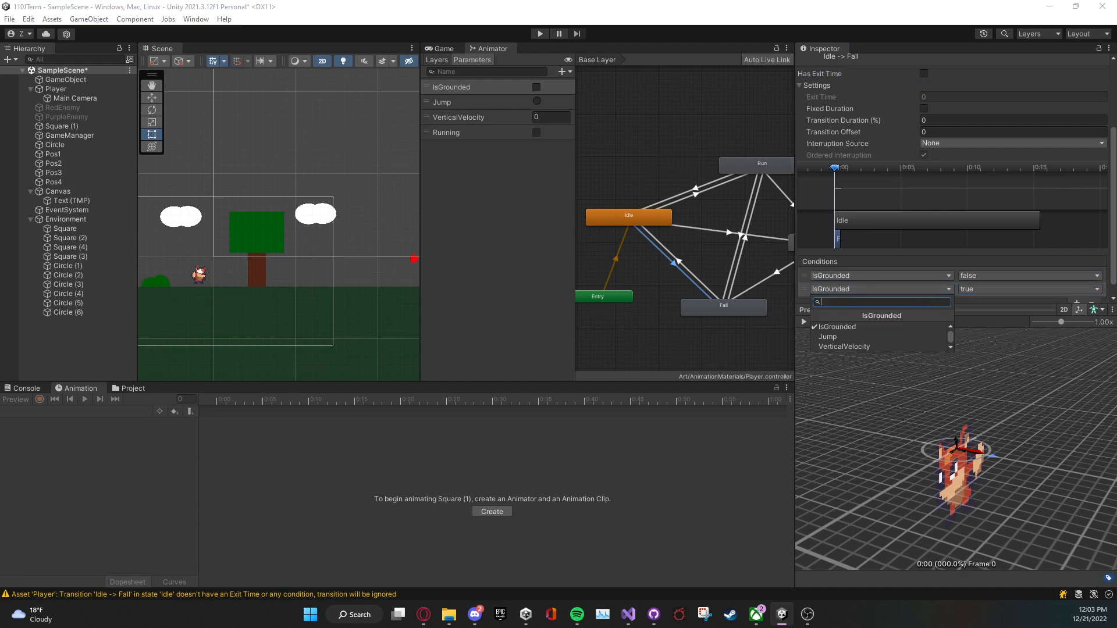
left_click(865, 346)
left_click(962, 291)
left_click(966, 315)
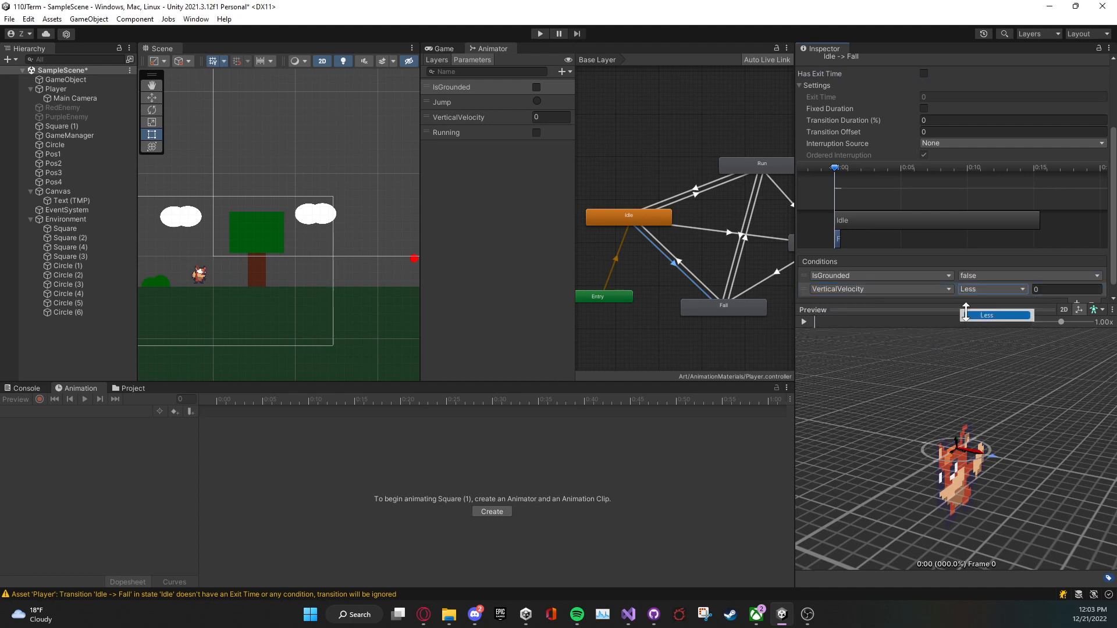
left_click(514, 216)
Step: Enter play mode and dock the Animator in the lower area so the Game view shows above it
left_click(541, 33)
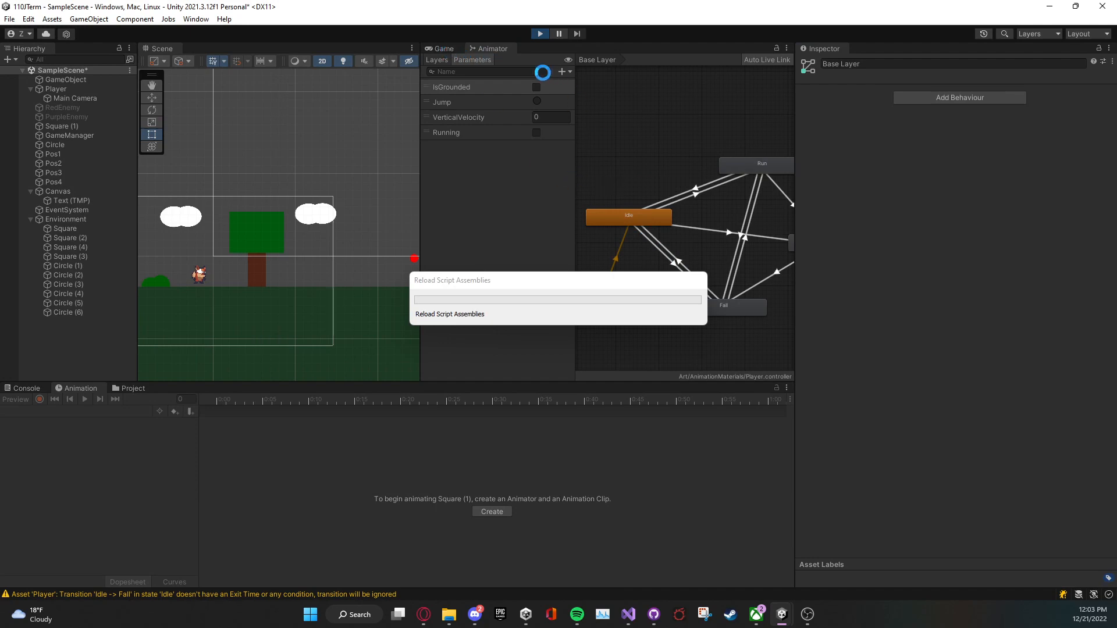
left_click(485, 46)
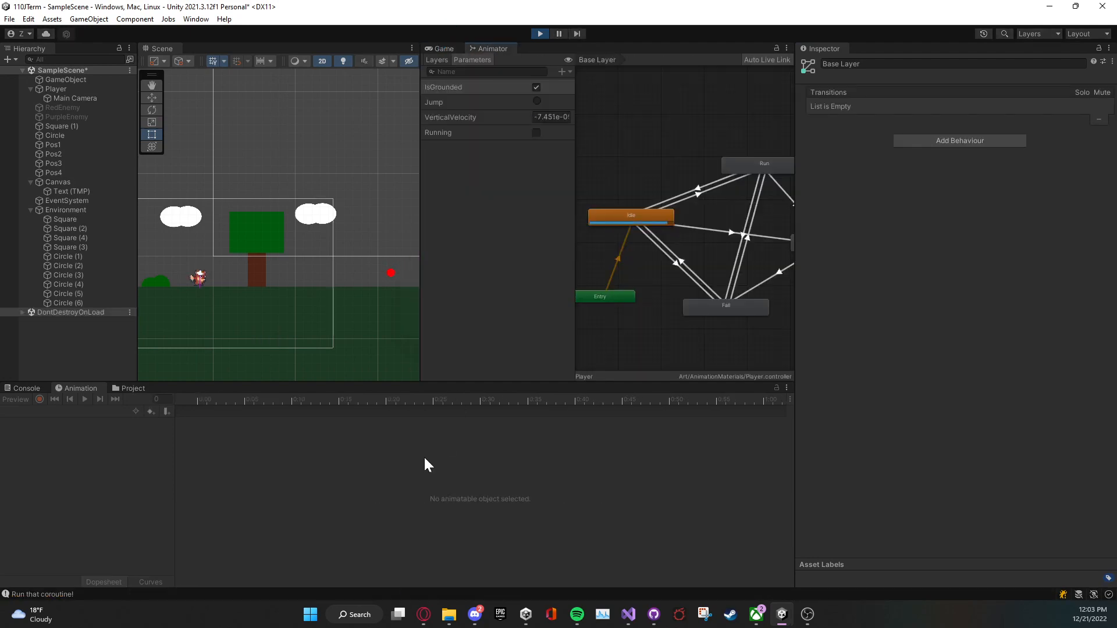
left_click_drag(494, 49, 507, 247)
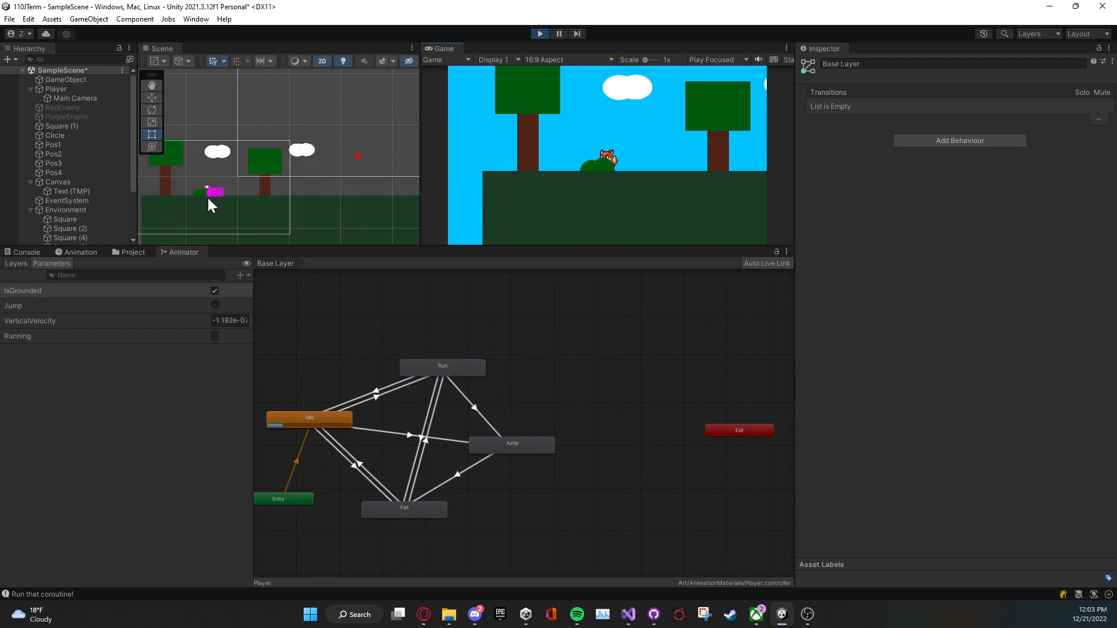
Step: Select the Player, exit play mode, and set its Jump Raycasting Distance to 1.65
scroll(215, 192, "up", 5)
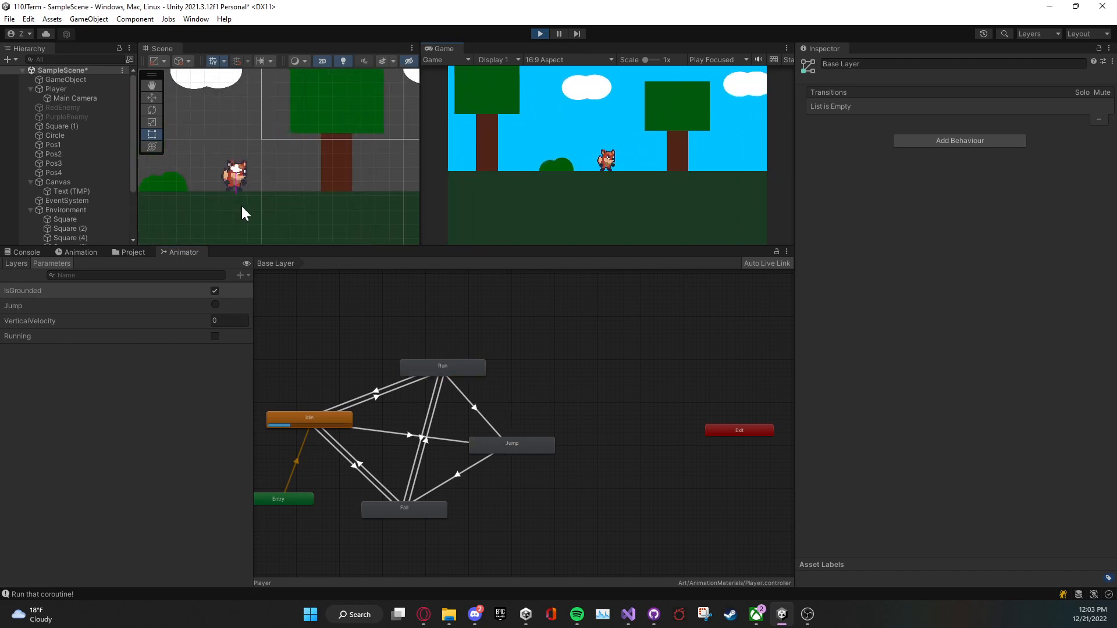
left_click(235, 173)
scroll(235, 173, "up", 2)
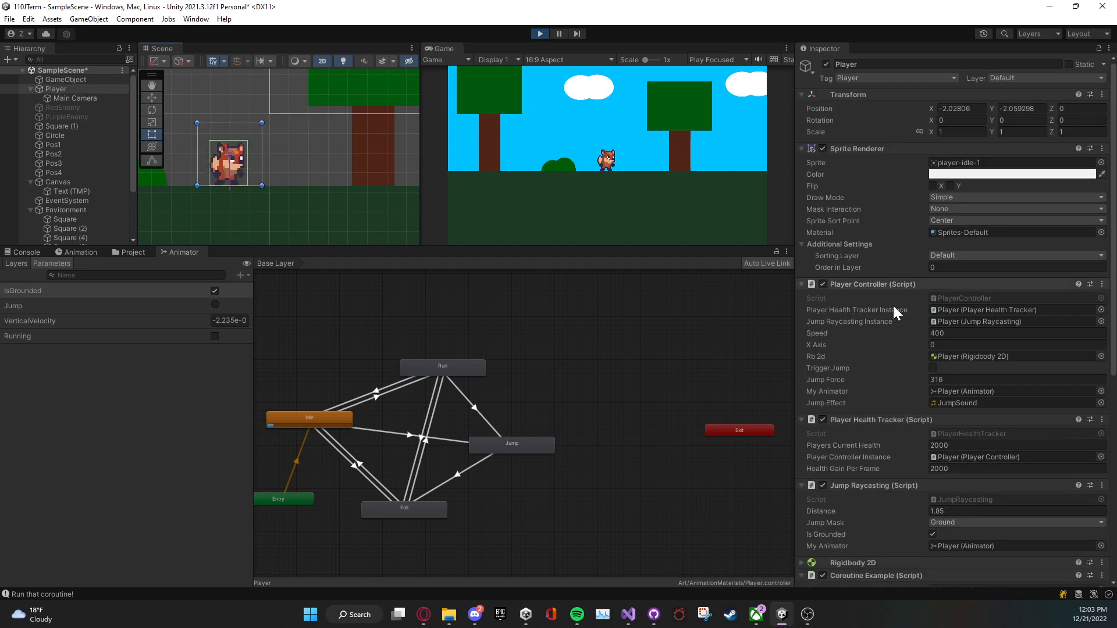
scroll(907, 317, "down", 1)
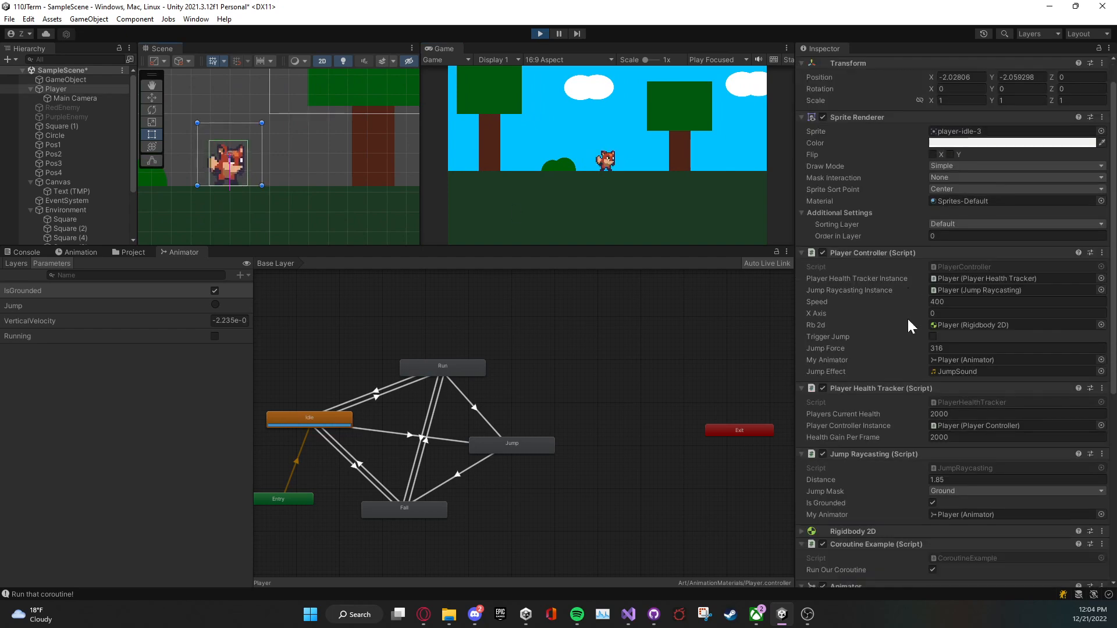
scroll(907, 317, "down", 2)
left_click(540, 33)
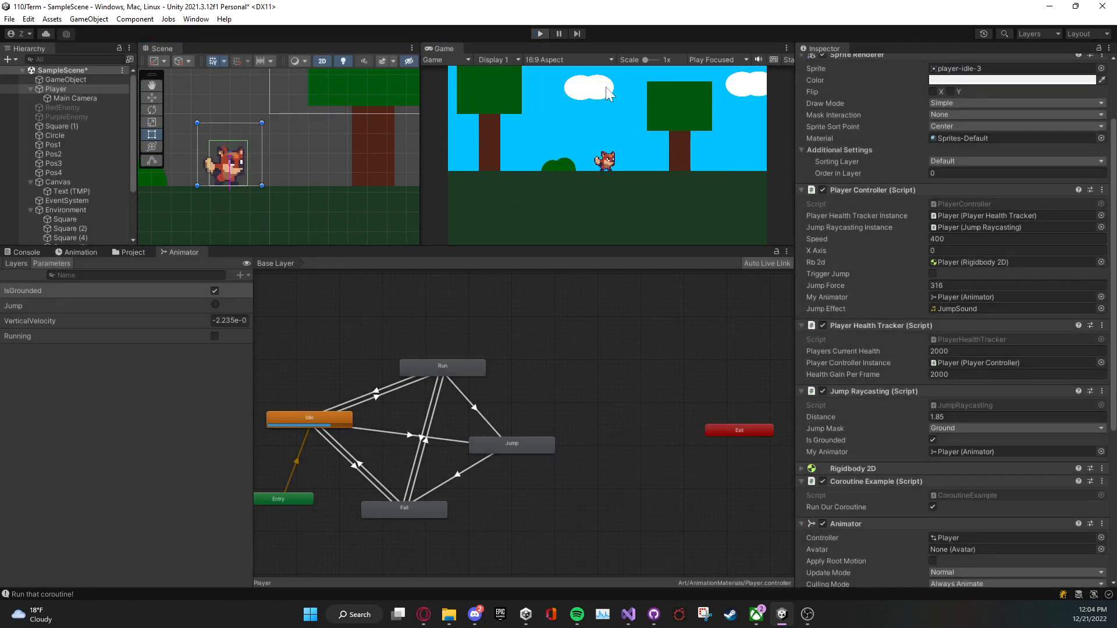
left_click(937, 416)
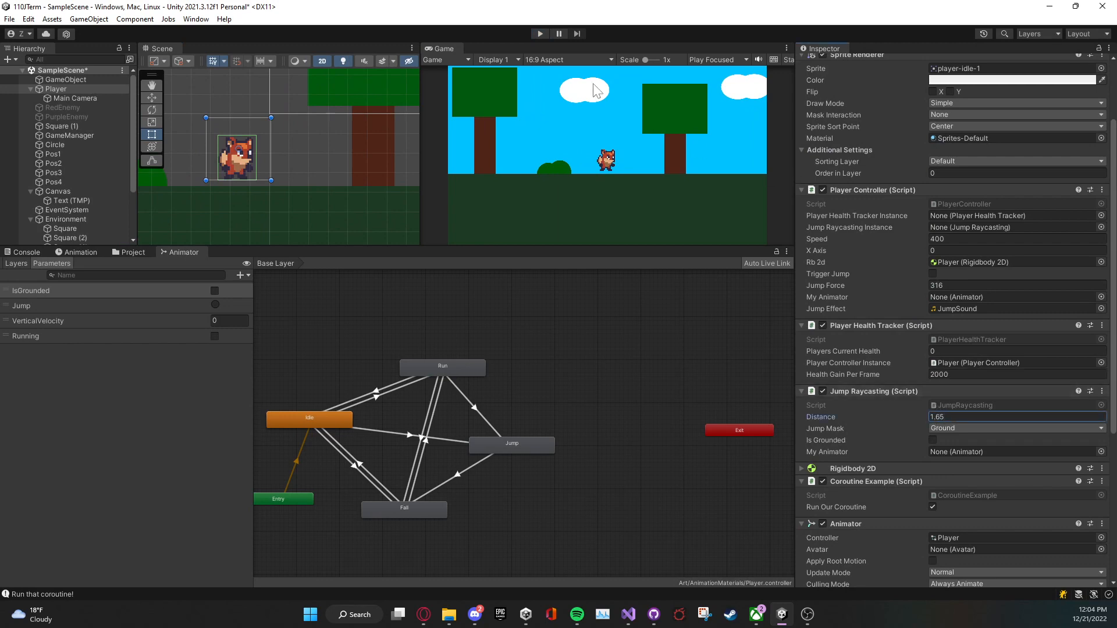
Step: Play-test running, jumping and falling off the ledge while watching the Animator states, and stop play mode
left_click(540, 33)
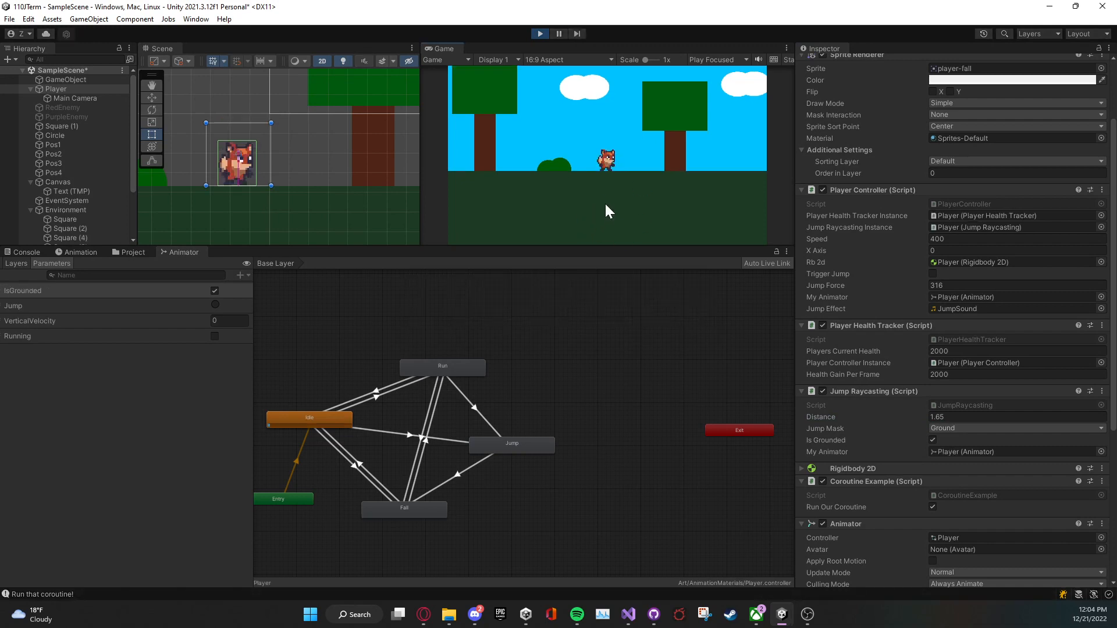
key("a")
key("space")
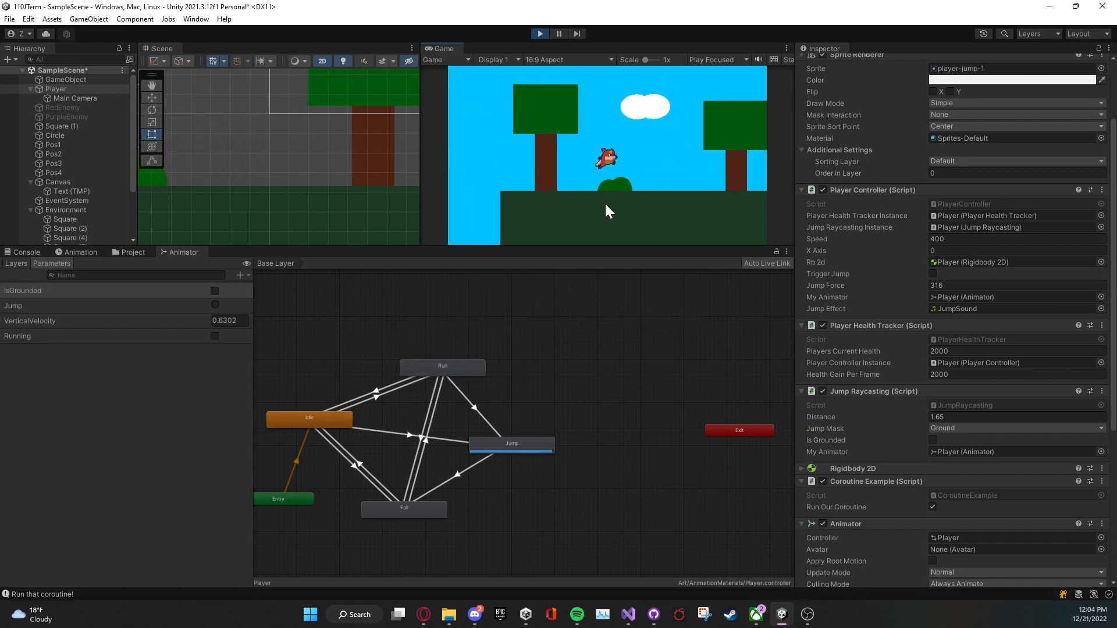
key("d")
key("space")
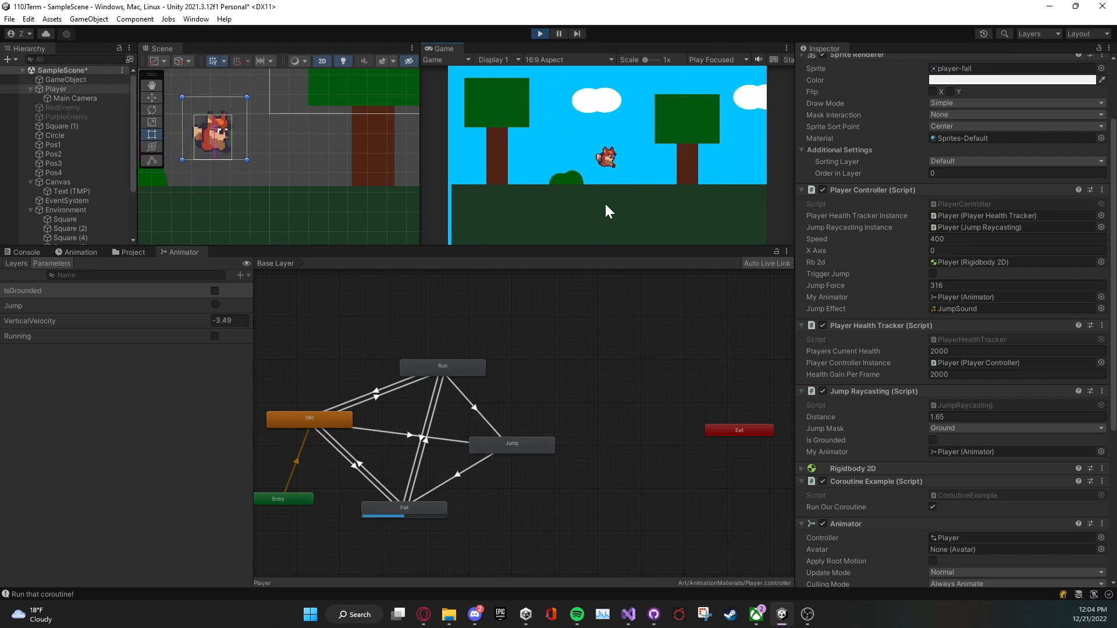
key("a")
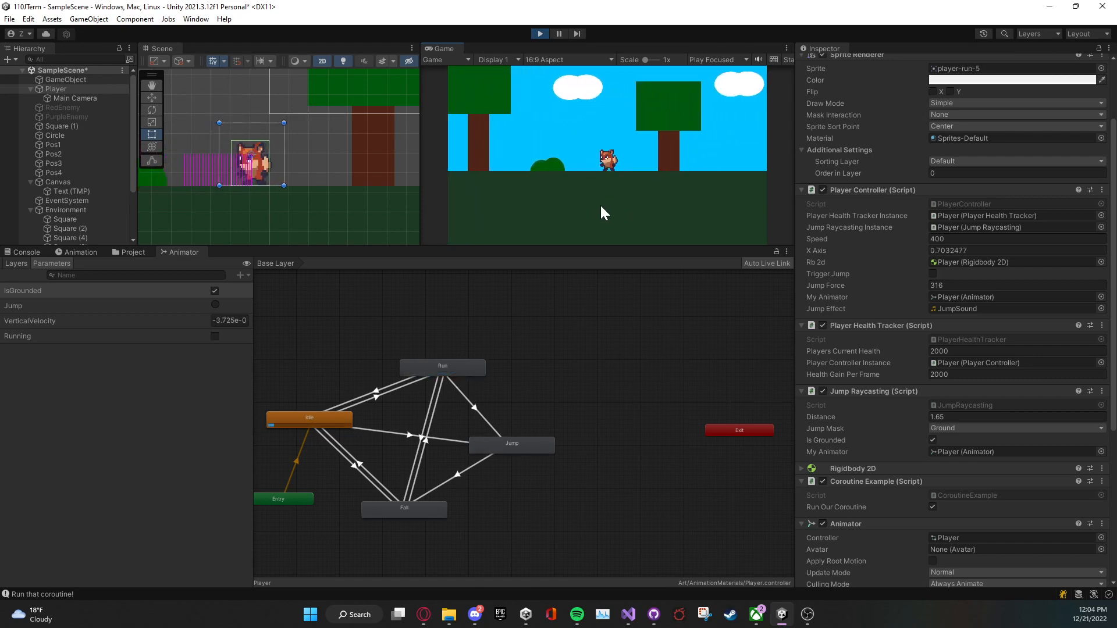
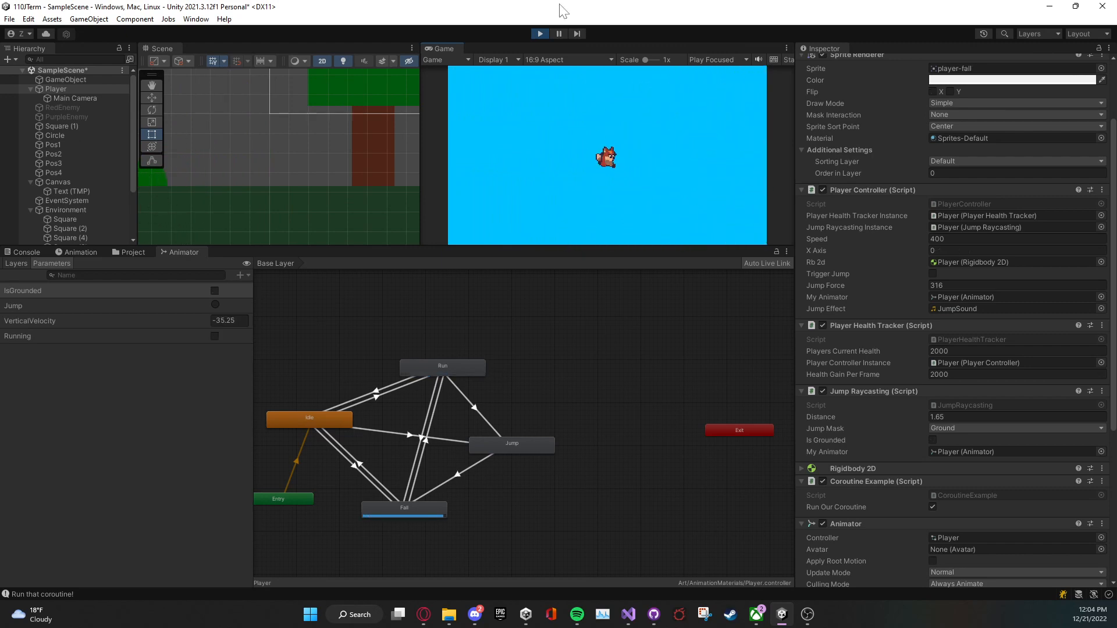
left_click(543, 33)
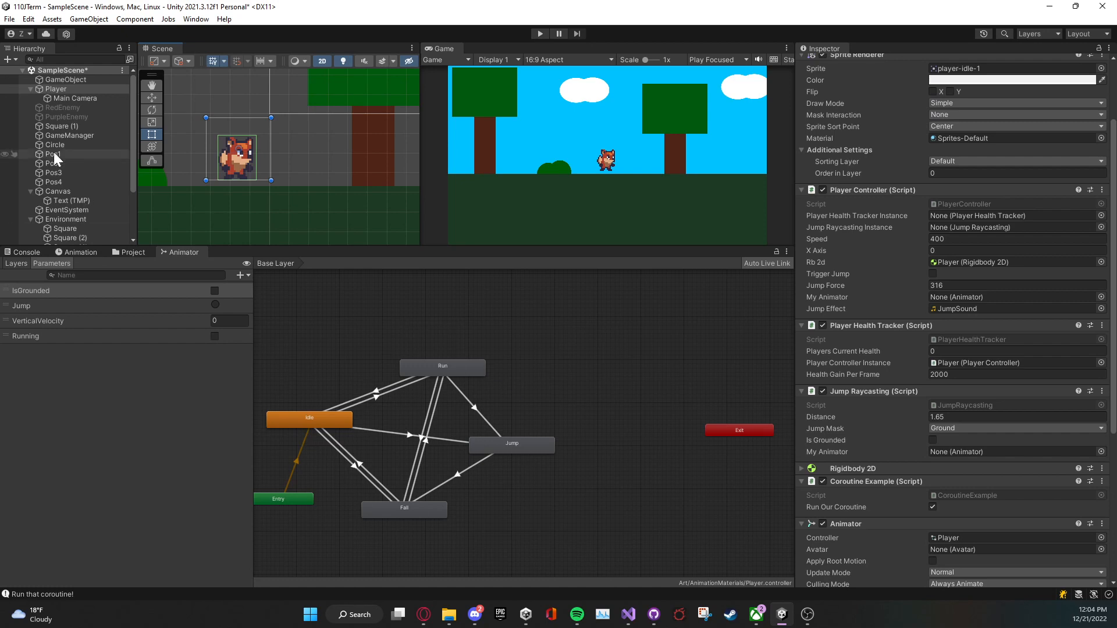
Step: Review the Jump, VerticalVelocity and Running parameters in the Animator
left_click(110, 304)
left_click(108, 318)
left_click(104, 336)
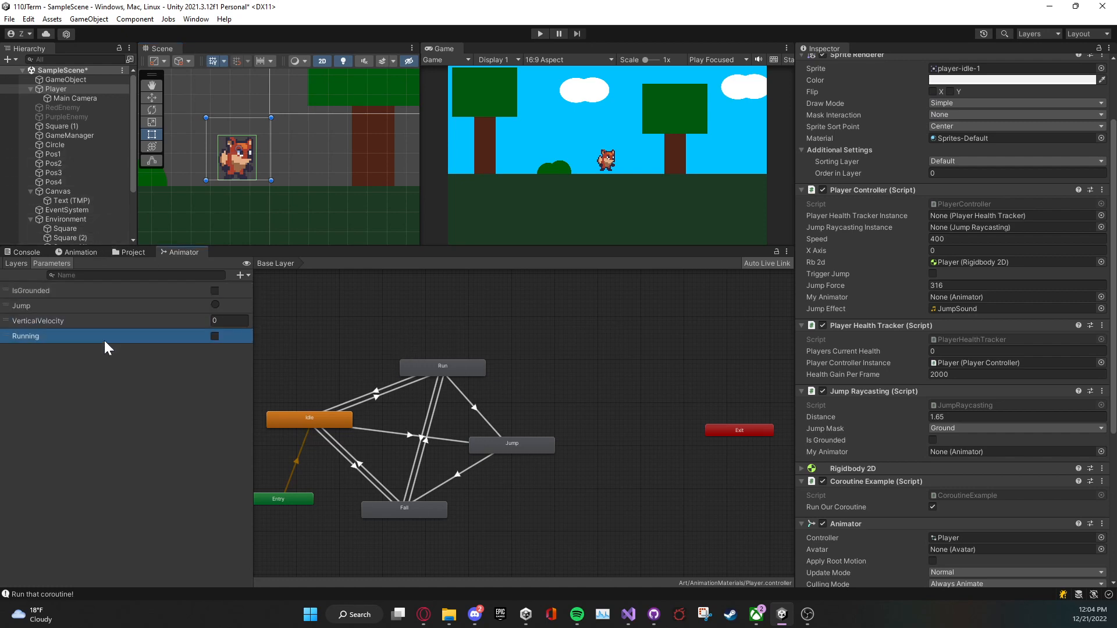
Step: Switch to PlayerController.cs in Visual Studio and examine the public MyAnimator declaration and its Animator type
mouse_move(626, 612)
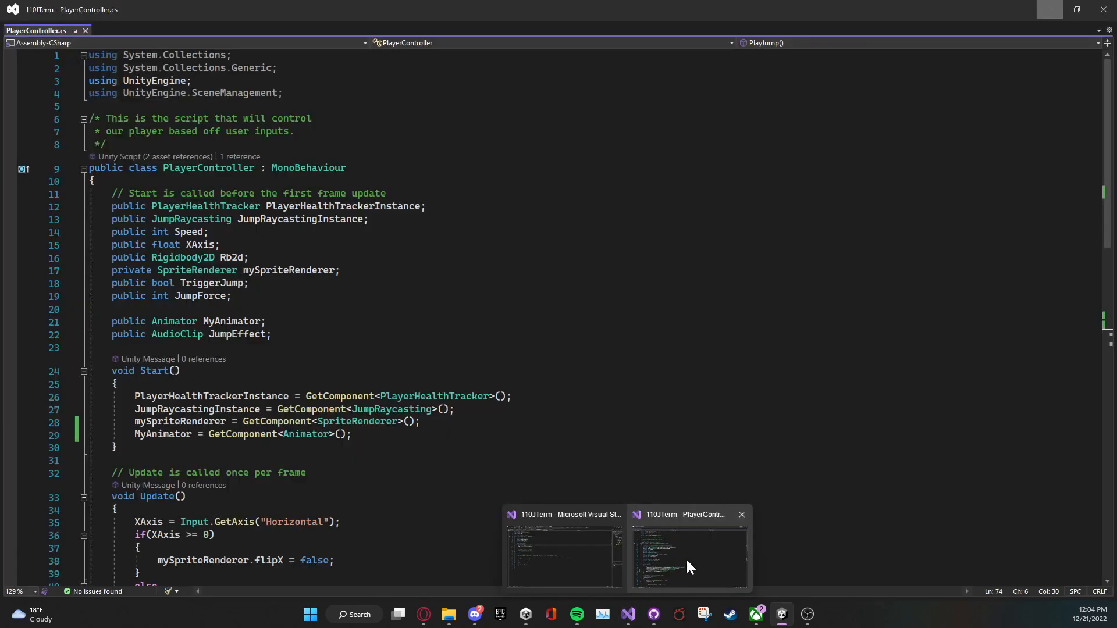
left_click(686, 558)
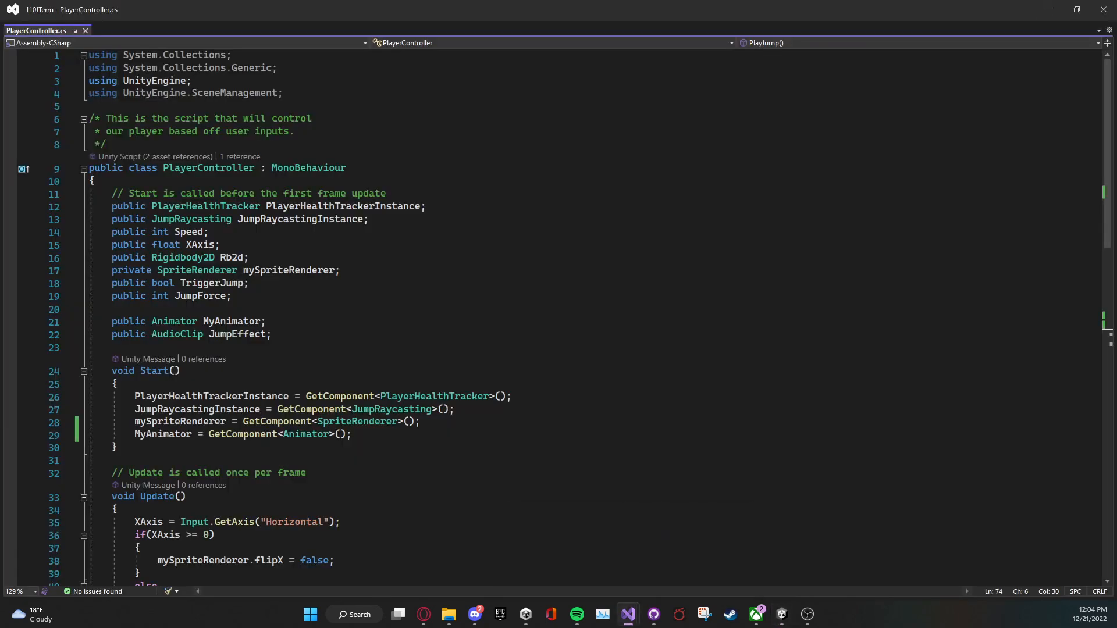
left_click(249, 283)
left_click(224, 169)
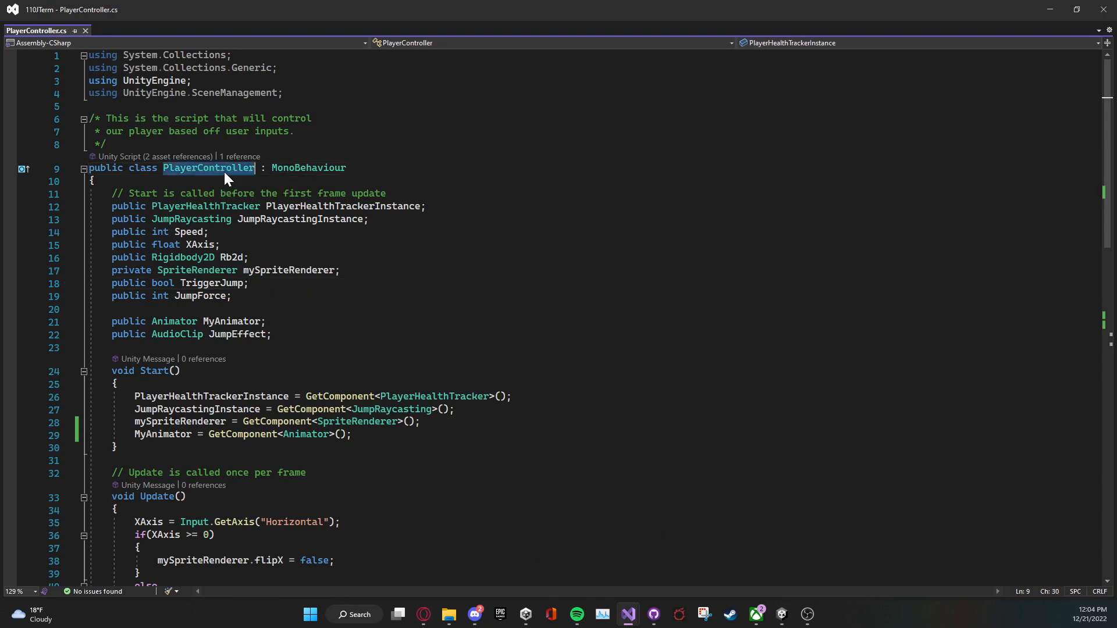
double_click(218, 322)
triple_click(218, 320)
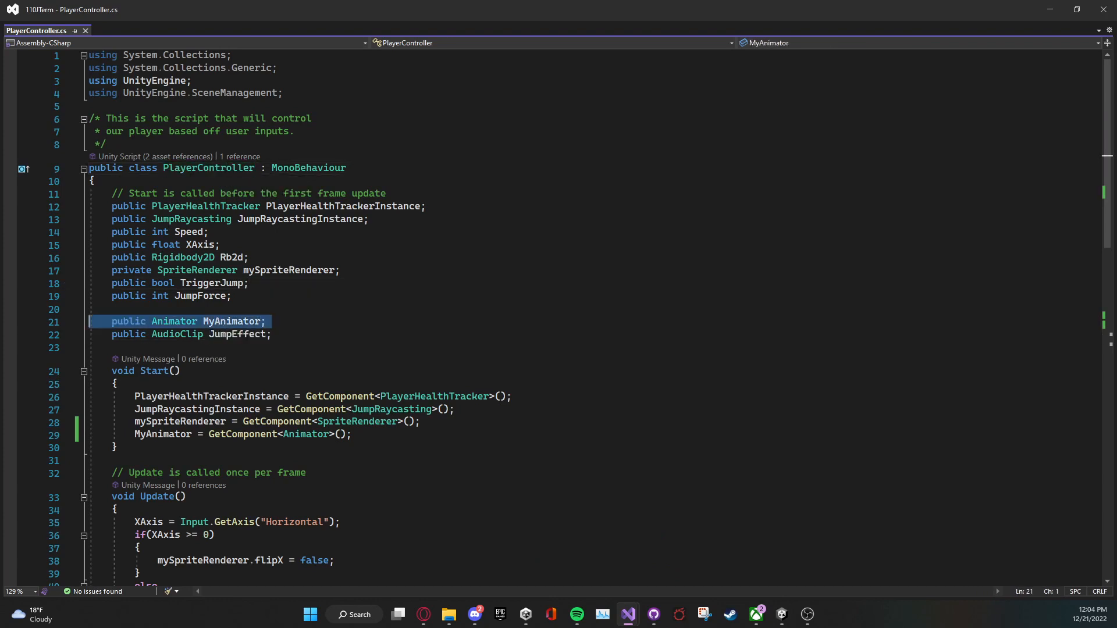
left_click(100, 334)
triple_click(221, 321)
double_click(217, 321)
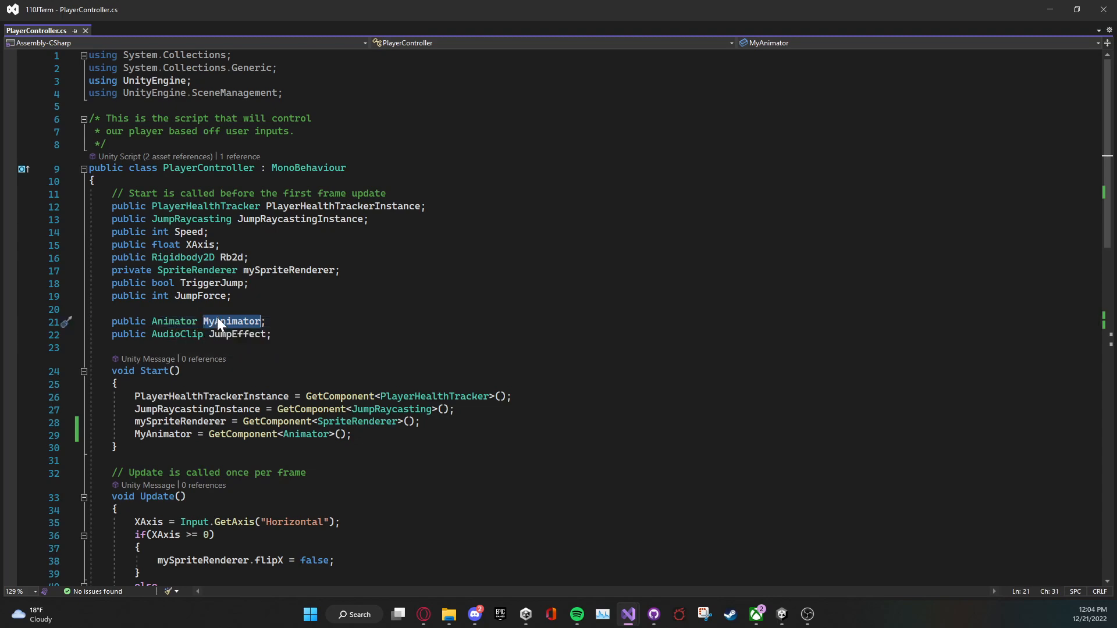
double_click(166, 323)
left_click(165, 323)
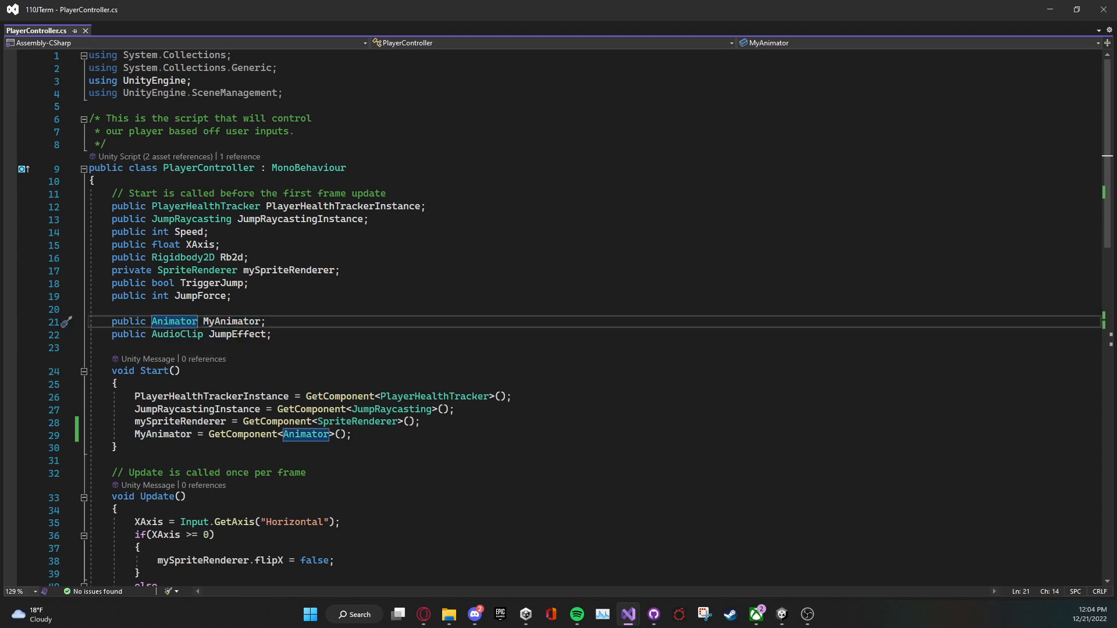
double_click(166, 321)
left_click(166, 321)
double_click(221, 323)
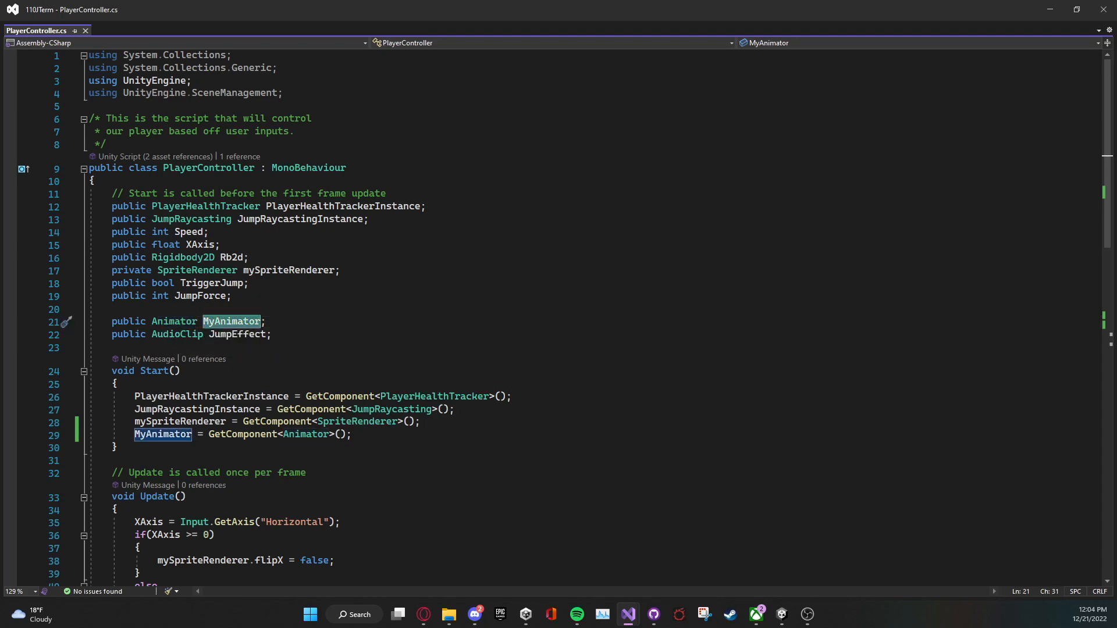
Step: Examine MyAnimator's assignment in Start and the Update code of PlayerController.cs
scroll(553, 314, "down", 5)
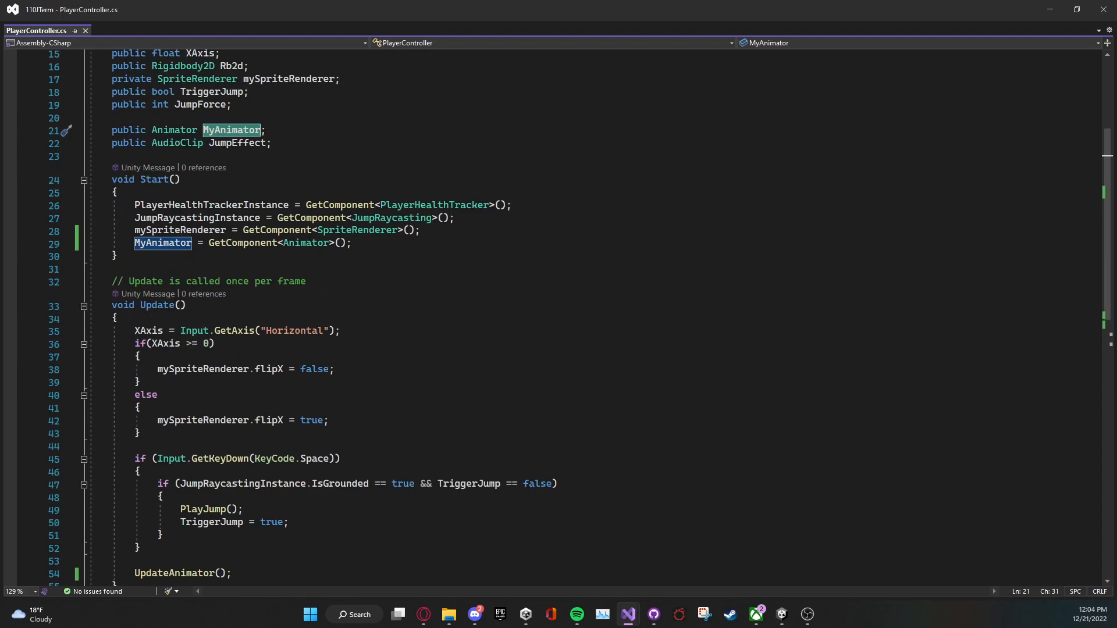
scroll(192, 145, "up", 3)
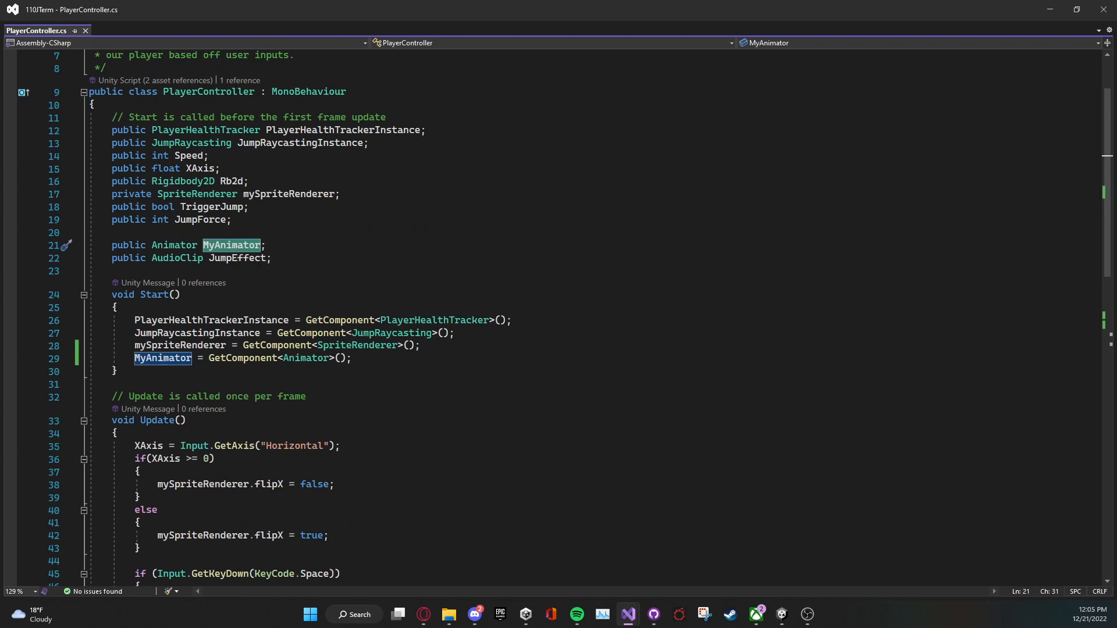
scroll(565, 318, "down", 1)
left_click(220, 206)
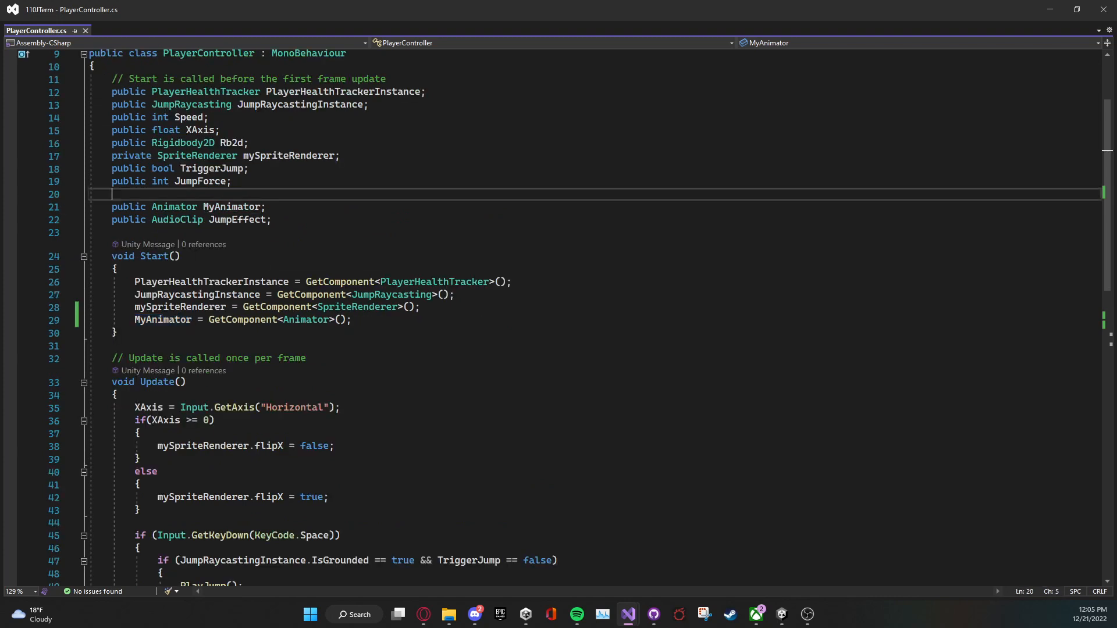
Step: Compare the MyAnimator declaration with the GetComponent<Animator>() assignment in Start, including its variable and component type
left_click_drag(134, 320, 352, 319)
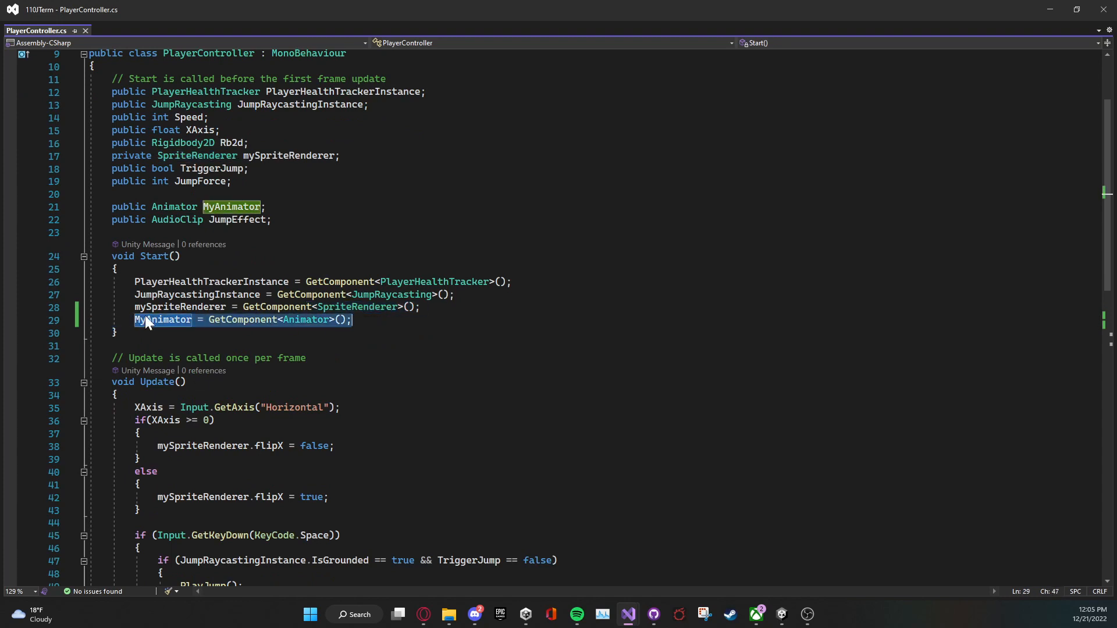
left_click(237, 207)
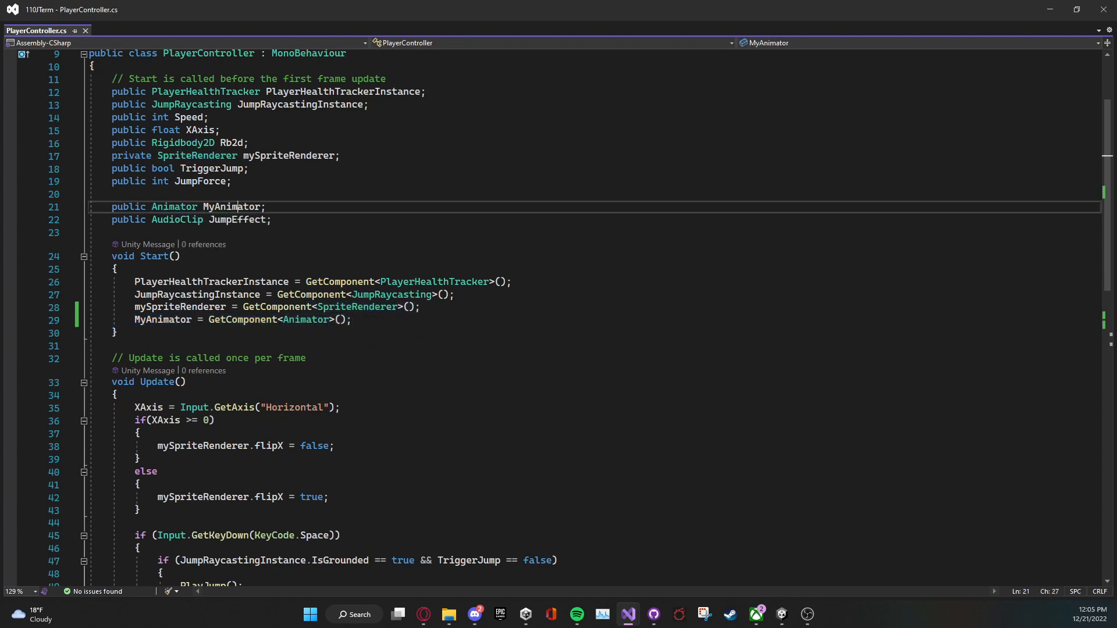
left_click_drag(134, 319, 352, 320)
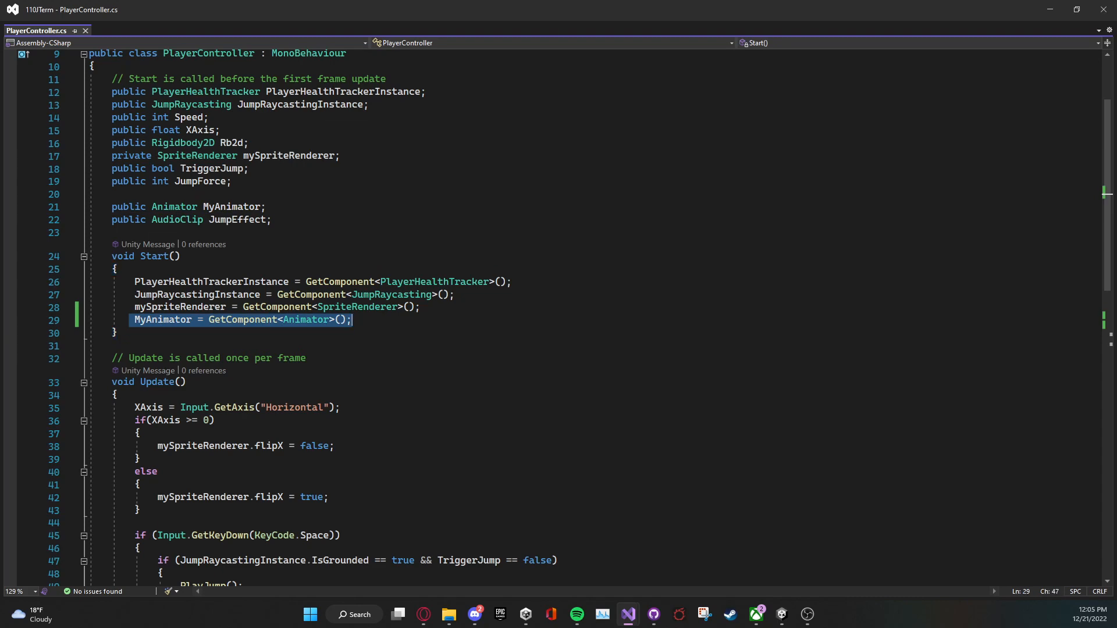
scroll(352, 319, "down", 1)
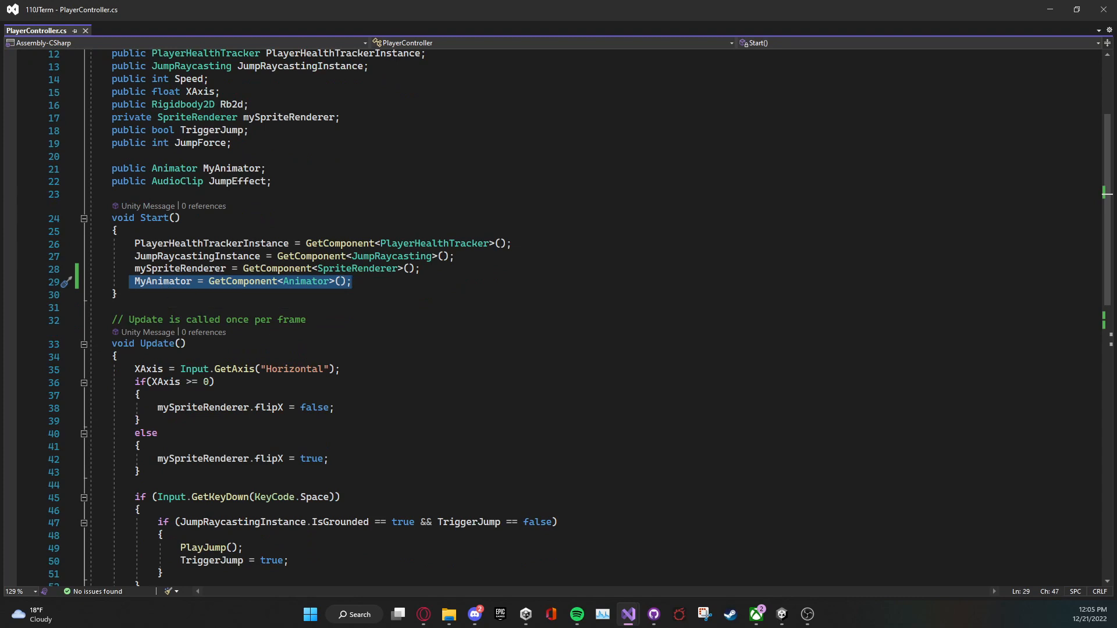
double_click(148, 282)
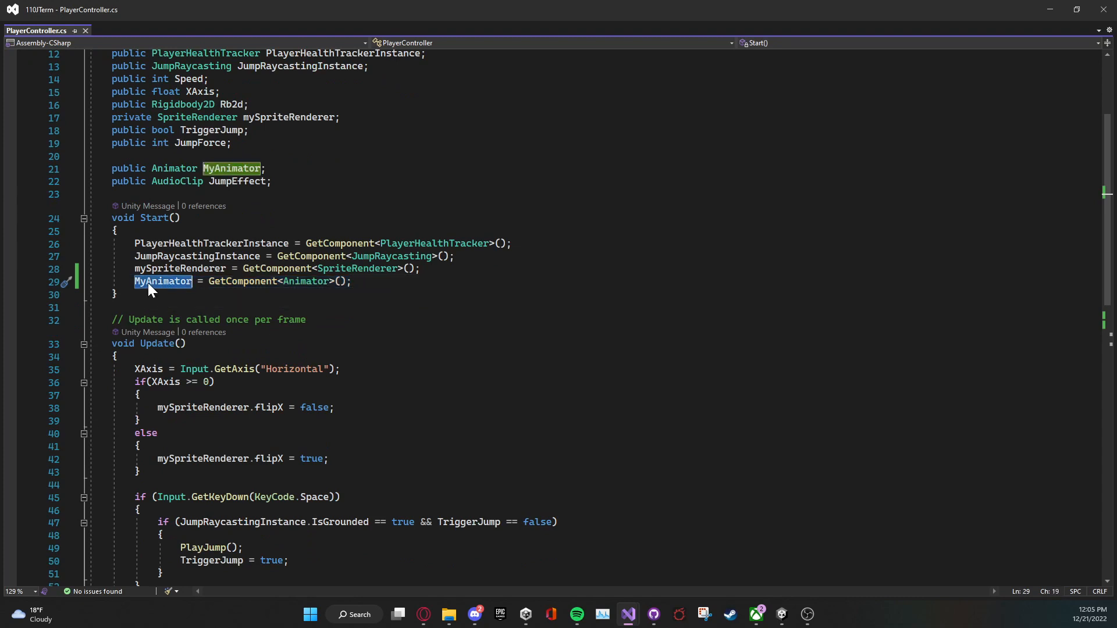
double_click(305, 281)
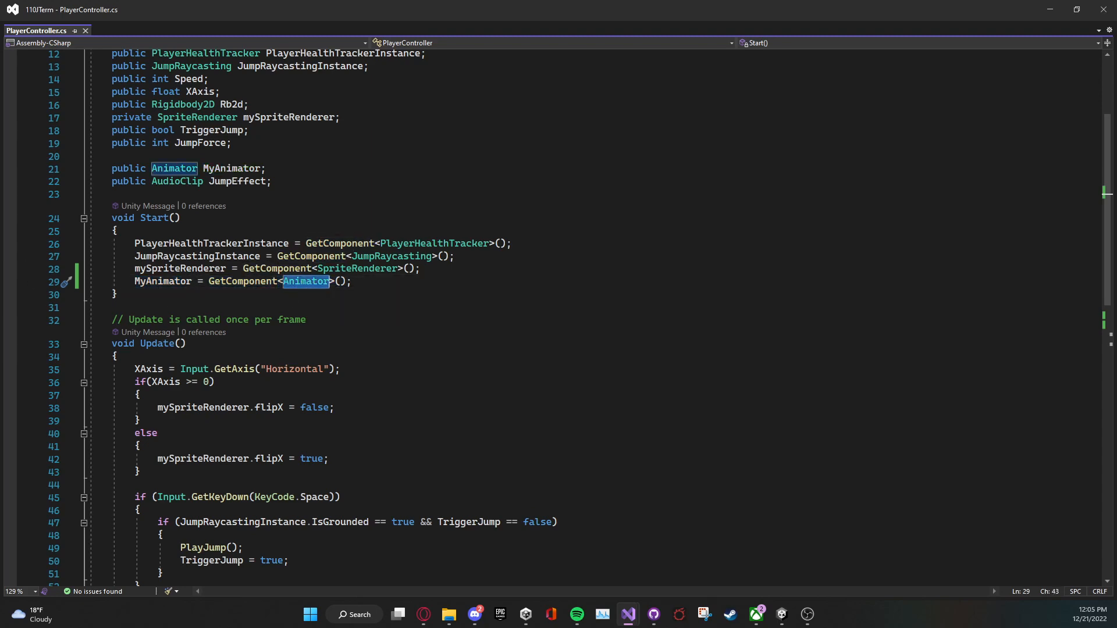
double_click(152, 282)
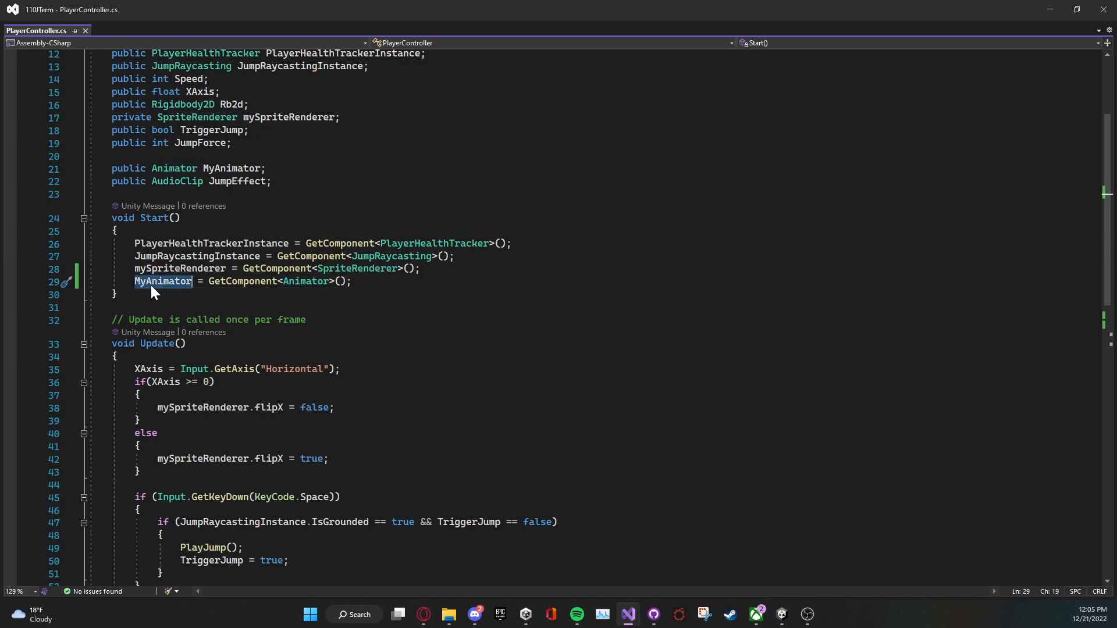
Step: Expand the UpdateAnimator method in PlayerController.cs and examine its name and where Update calls it
scroll(151, 285, "down", 1)
scroll(559, 314, "down", 6)
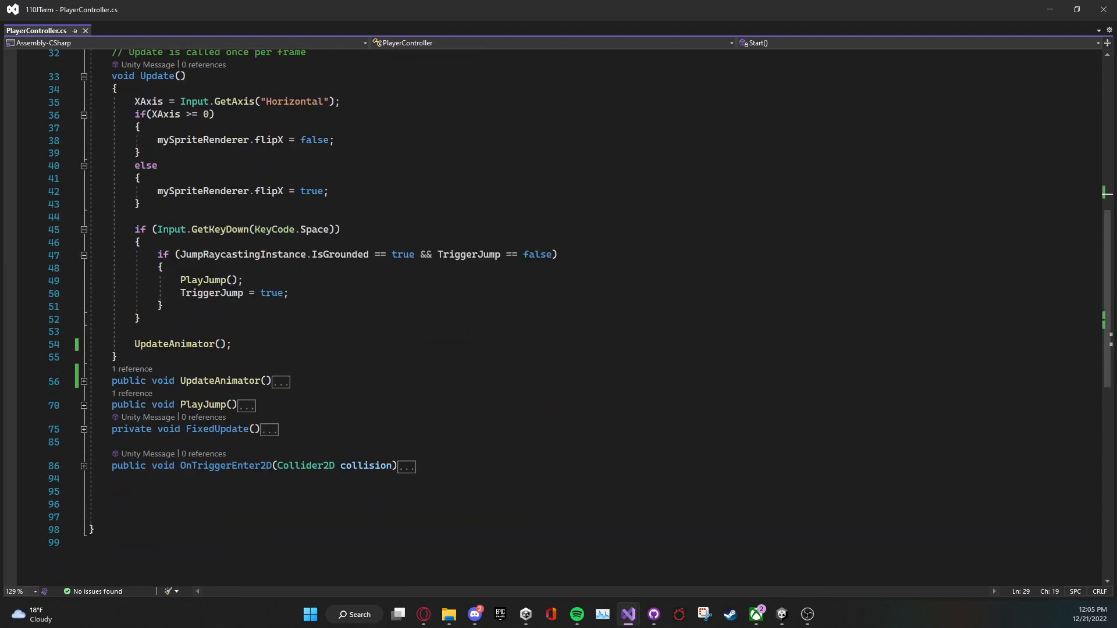
left_click(83, 382)
scroll(234, 238, "down", 4)
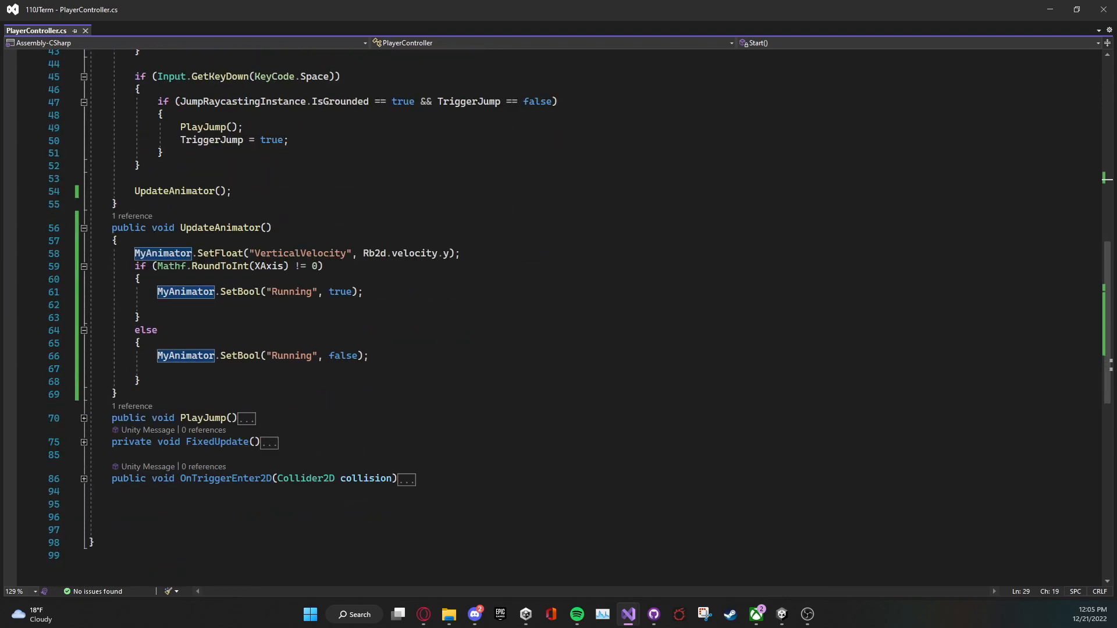
double_click(235, 228)
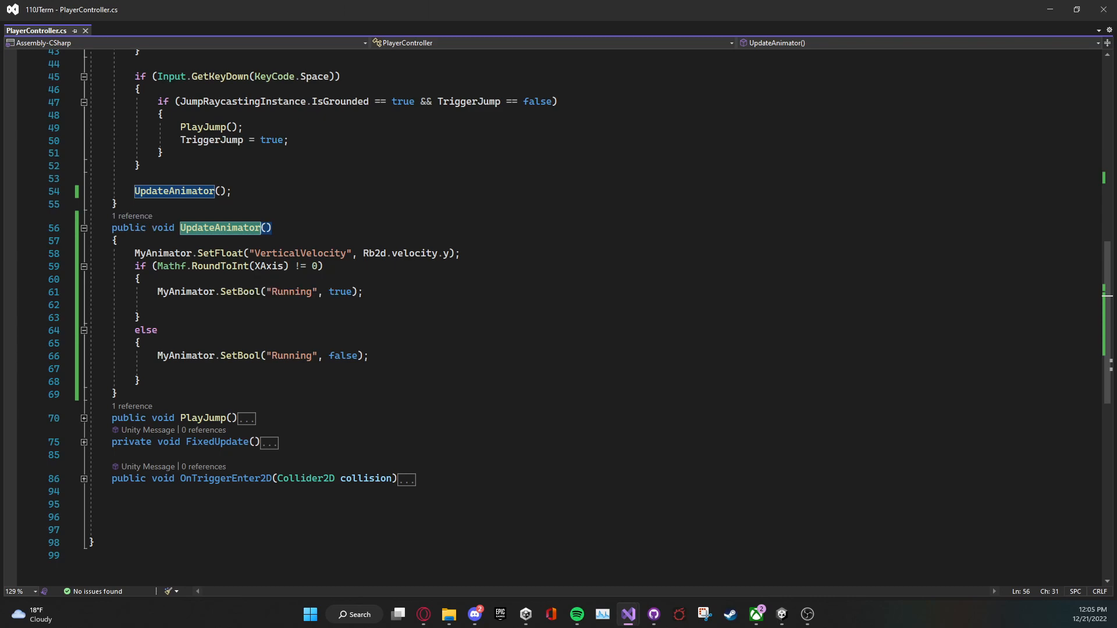
Step: Compare the "VerticalVelocity" string in the script with the parameter in Unity's Animator, and return to Visual Studio
double_click(294, 256)
key("alt+Tab")
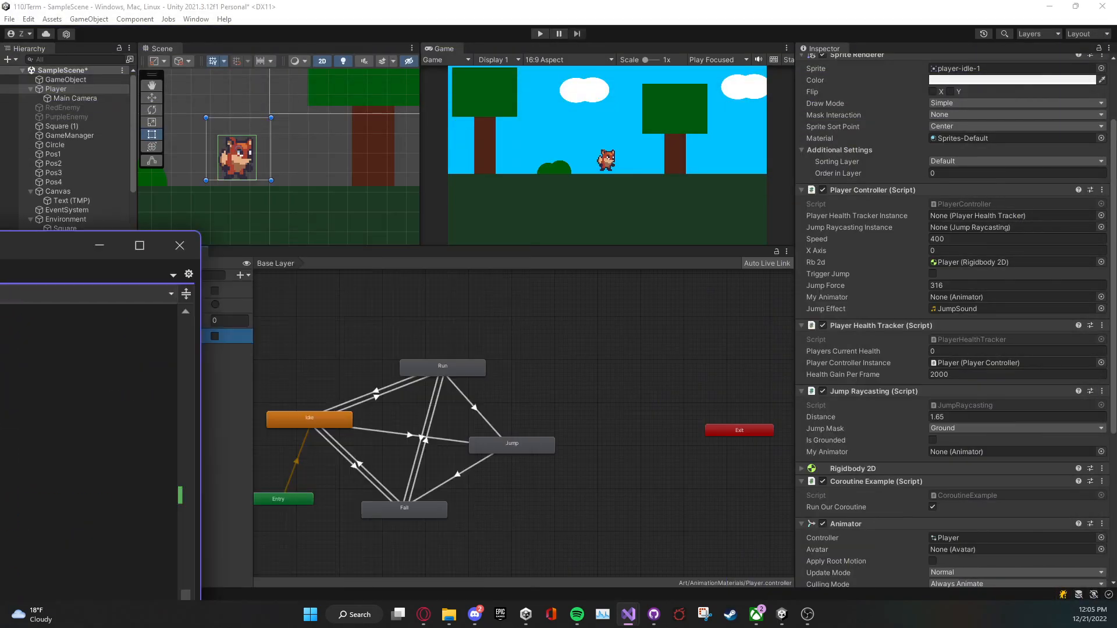
left_click(150, 326)
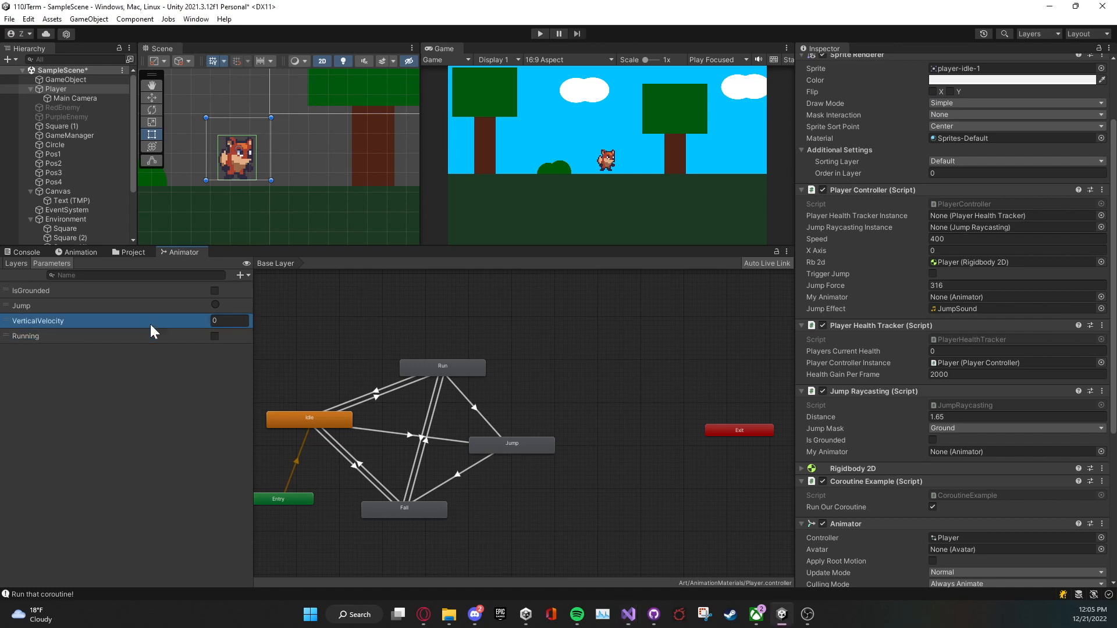
left_click_drag(0, 23, 541, 1)
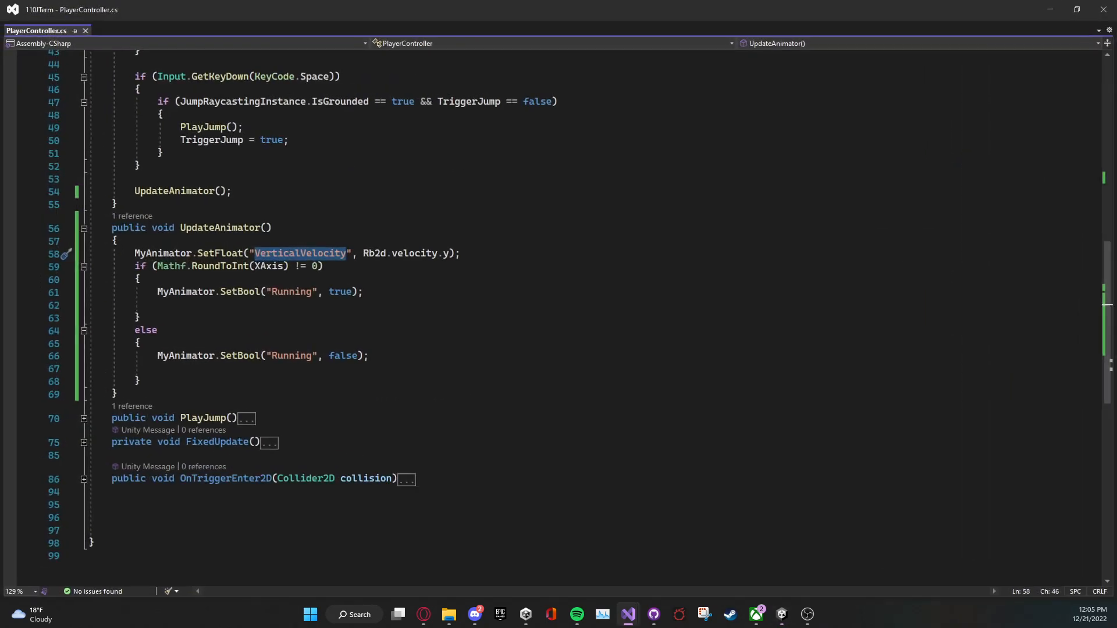
Step: Examine the SetFloat call in UpdateAnimator, including its VerticalVelocity parameter name and the Rb2d.velocity.y value
left_click(246, 293)
left_click(226, 255)
double_click(226, 253)
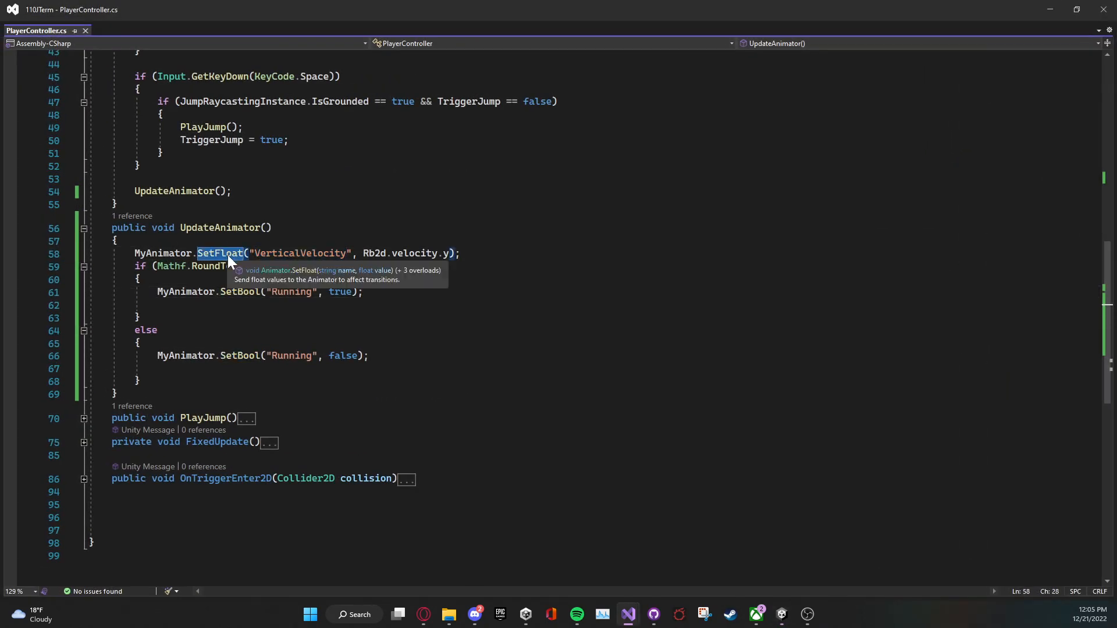
double_click(284, 254)
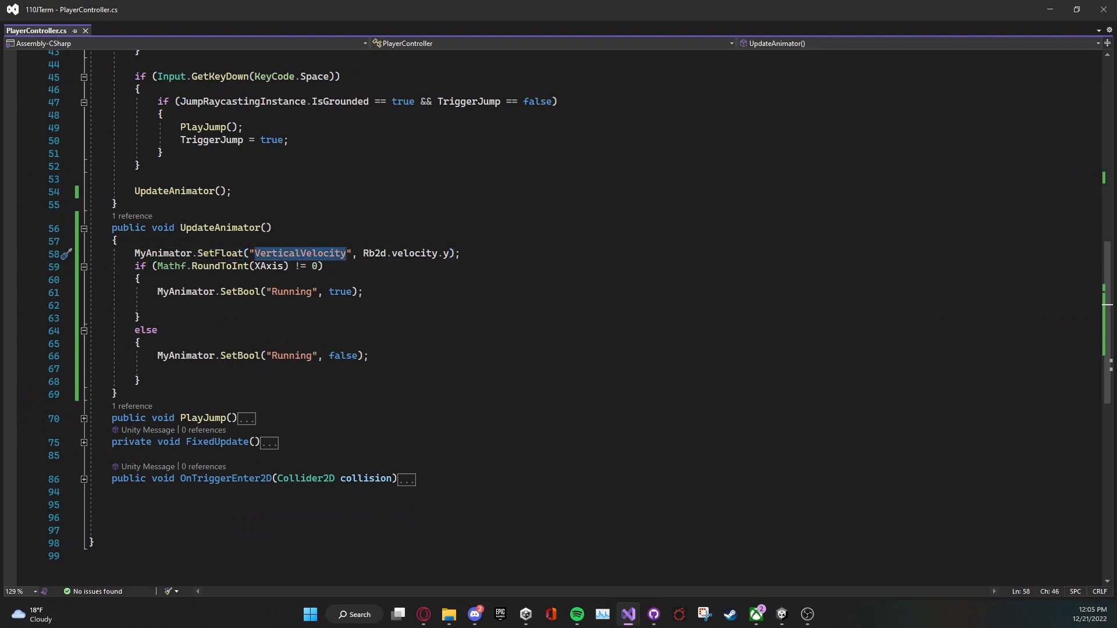
double_click(415, 254)
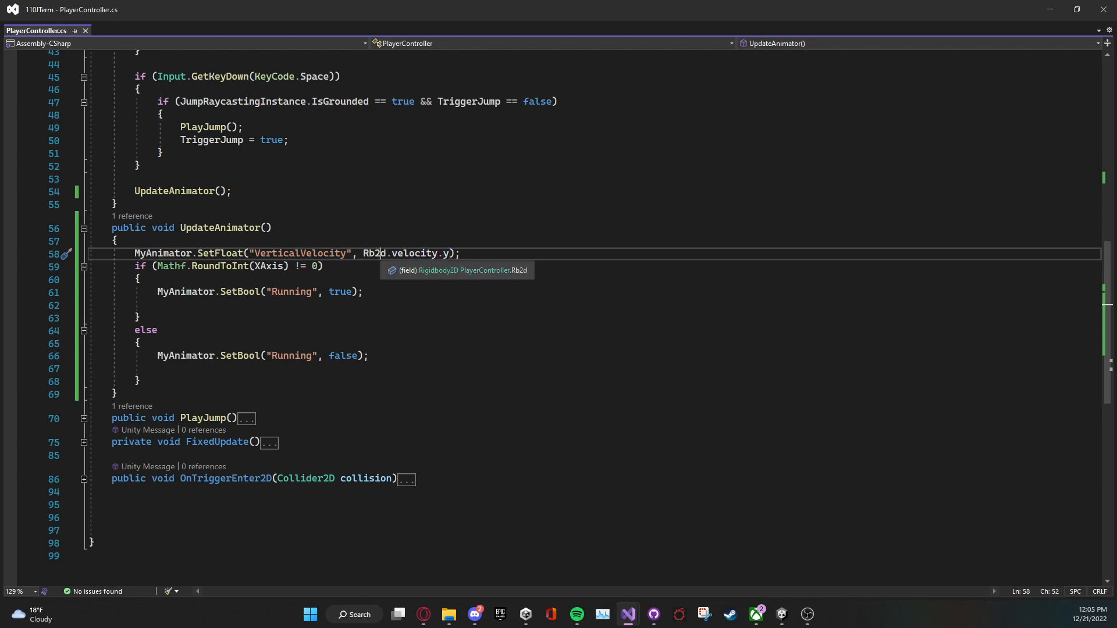
double_click(375, 254)
left_click(448, 255)
left_click(414, 254)
left_click(448, 254)
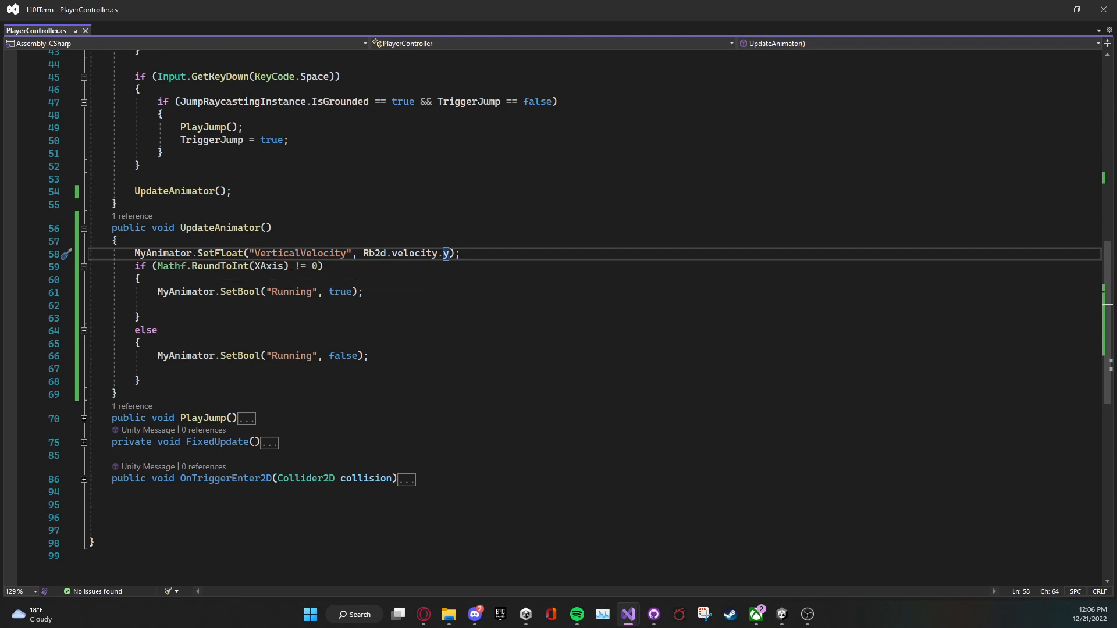
Step: Examine UpdateAnimator's if condition and the SetBool call that sets "Running" to true
left_click(158, 267)
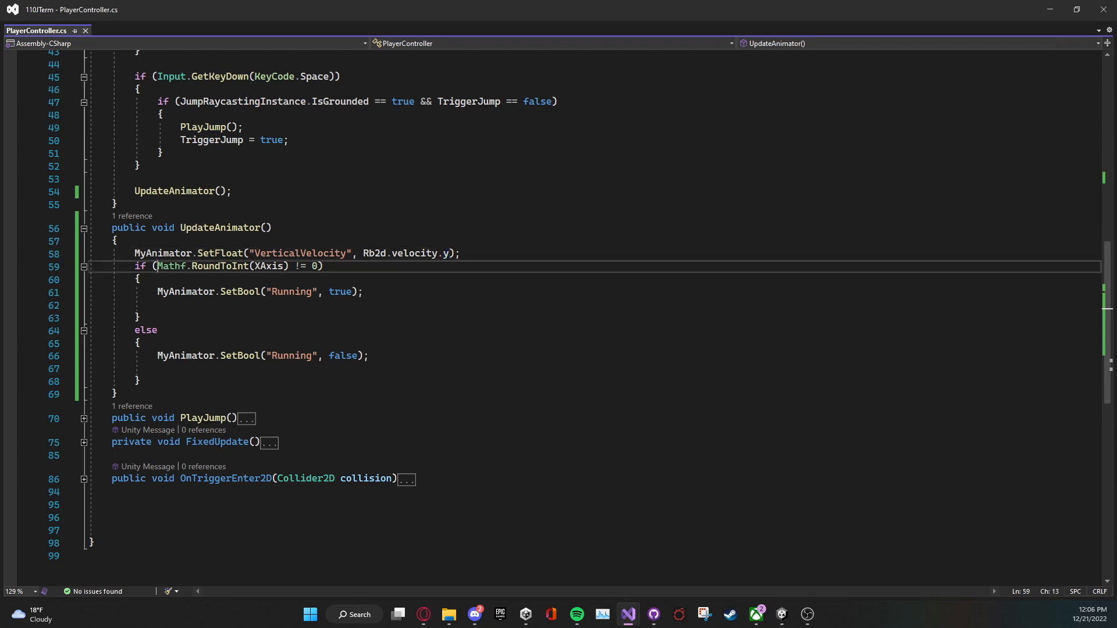
left_click(136, 267)
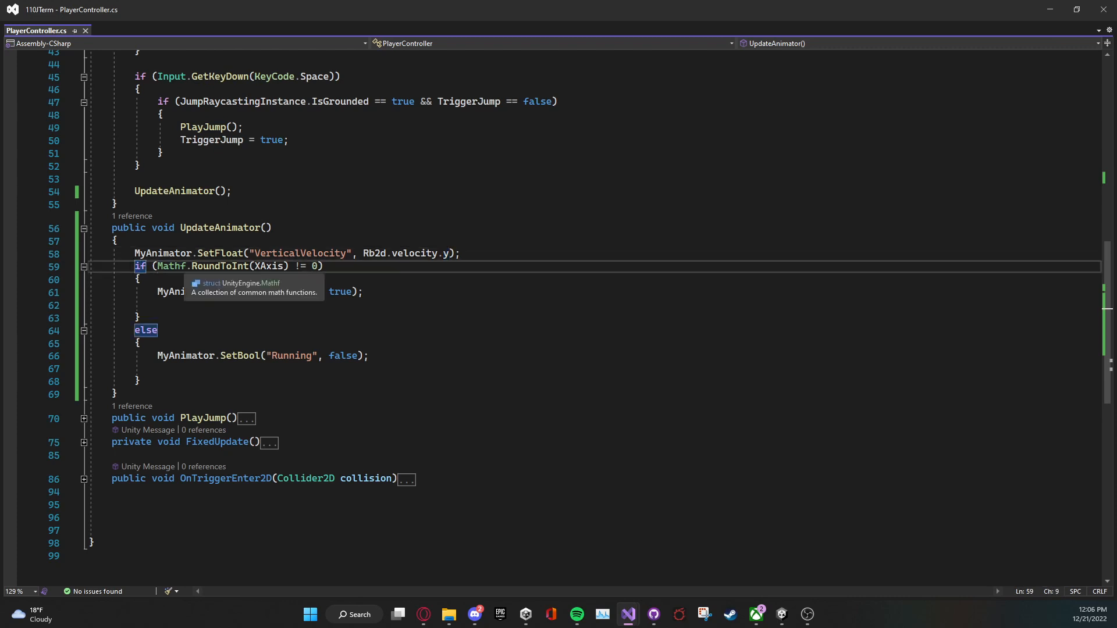
left_click(232, 267)
key("Down")
key("Down")
key("Down")
key("Down")
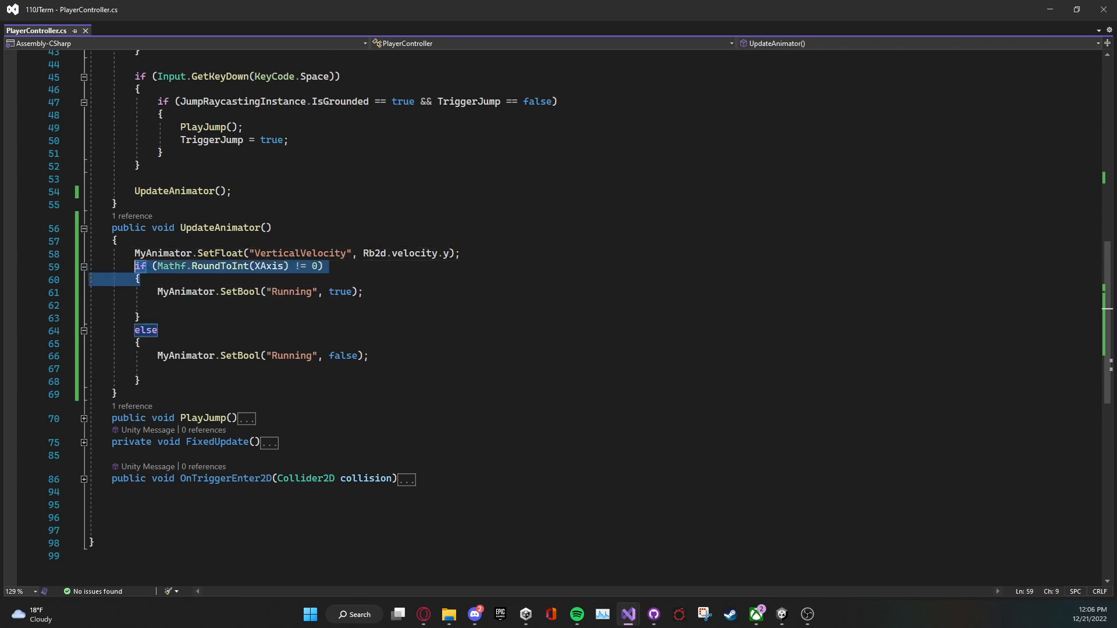
left_click(239, 292)
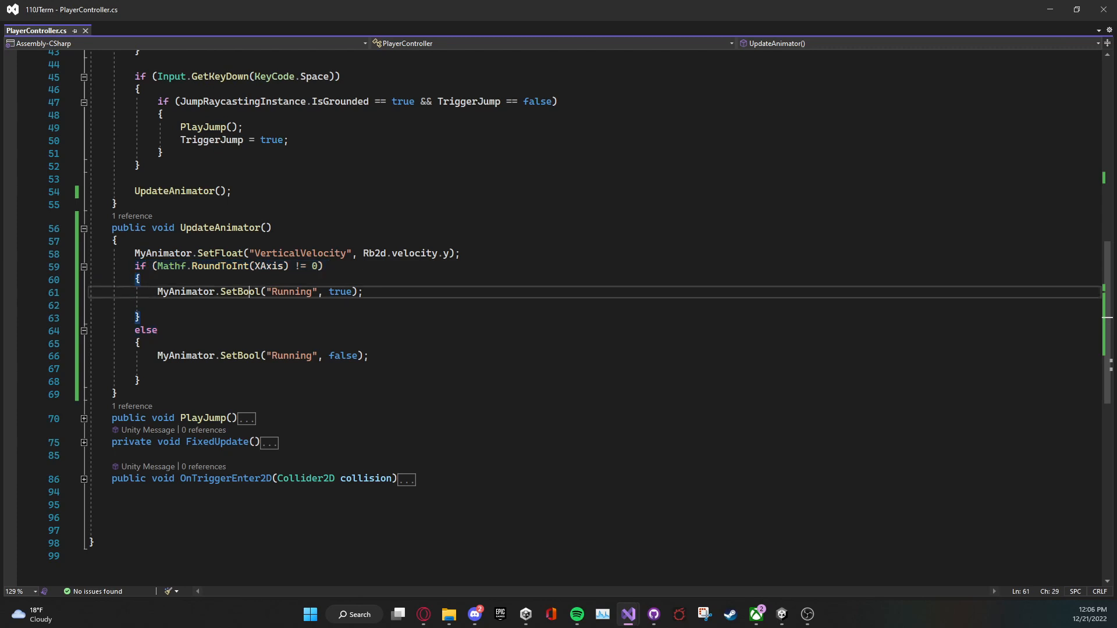
double_click(294, 292)
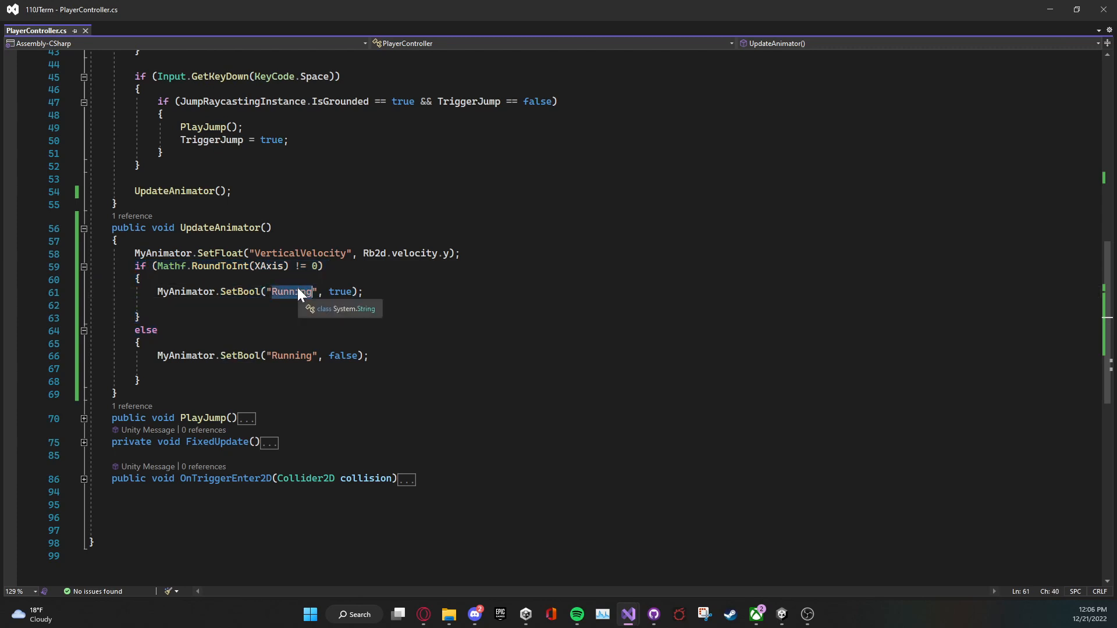
Step: Check the type of XAxis and how Mathf.RoundToInt is applied to it in the if condition
left_click(273, 266)
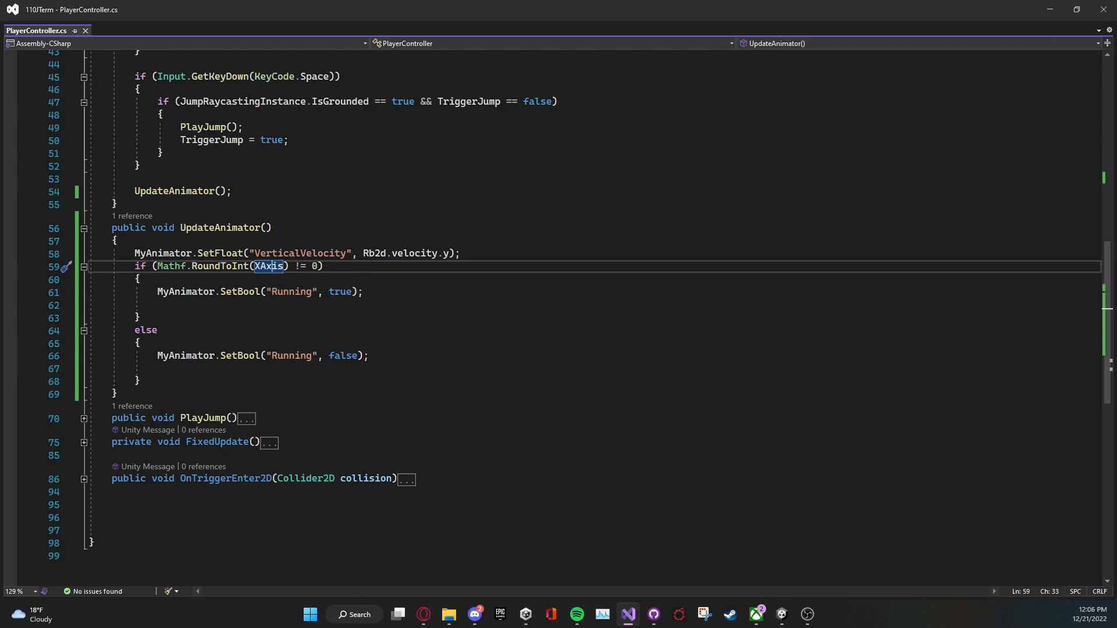
mouse_move(273, 267)
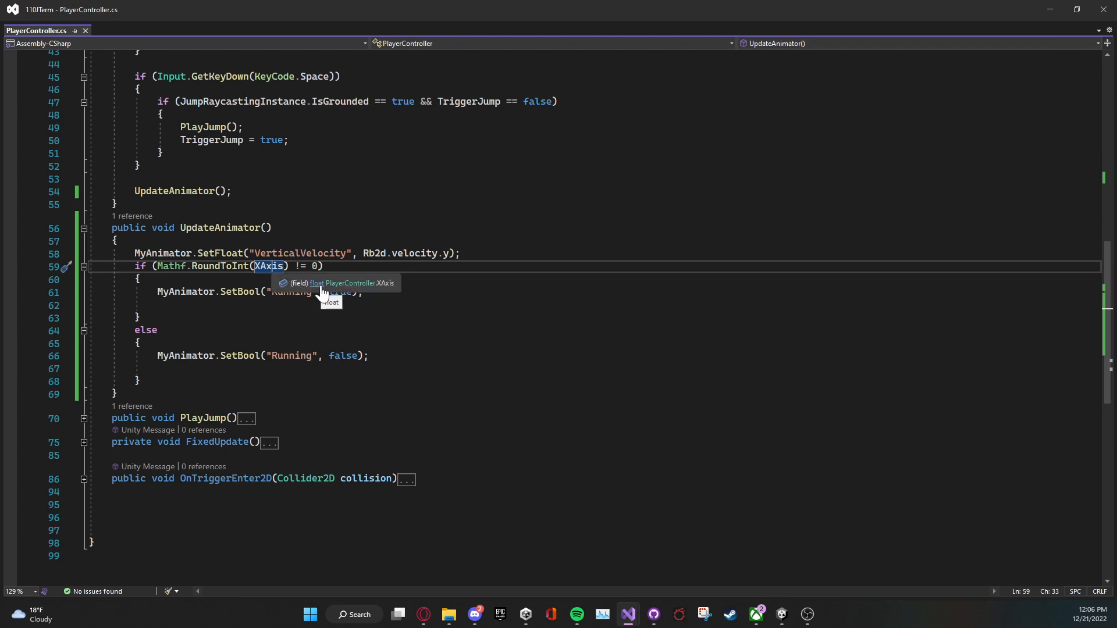
double_click(220, 266)
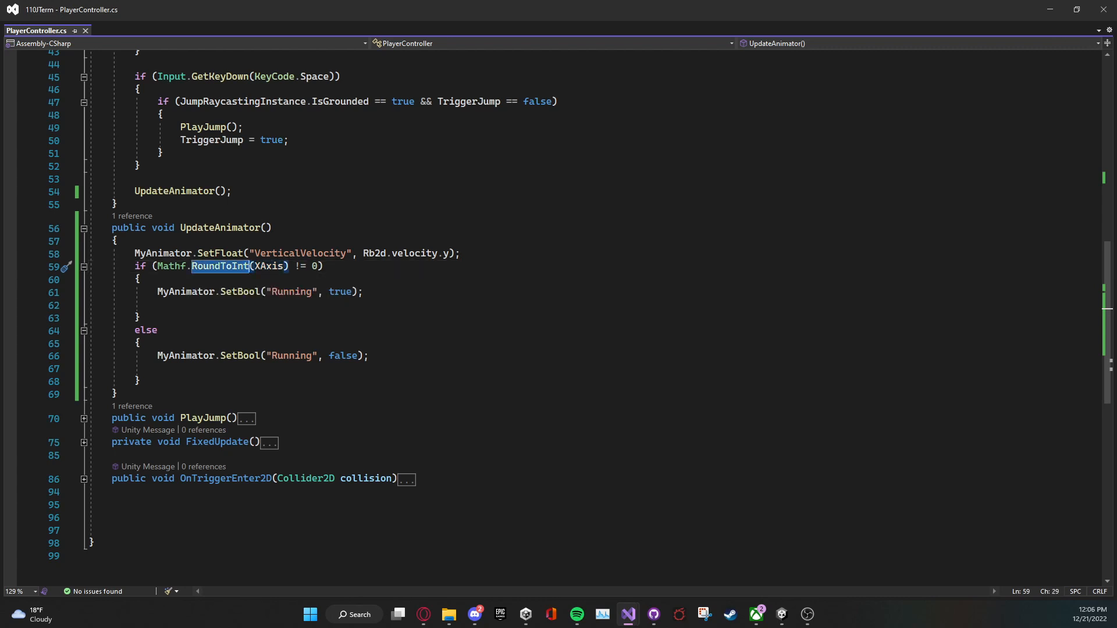
double_click(279, 268)
left_click(141, 279)
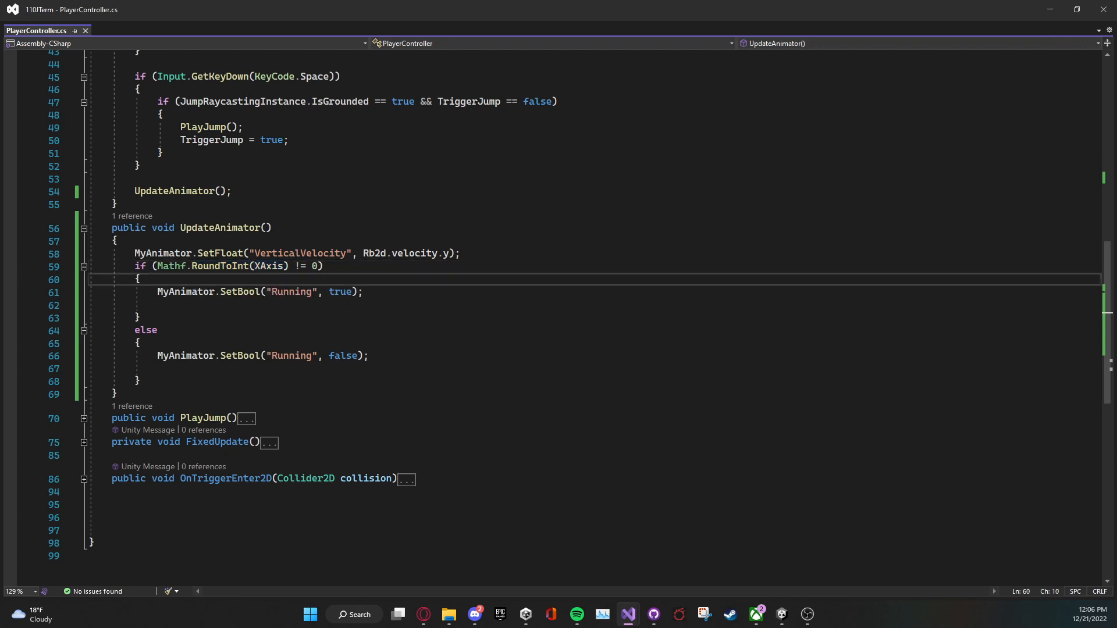
Step: Switch to Unity and play-test running left and right while watching X Axis and the Running parameter
left_click(1050, 9)
left_click(622, 220)
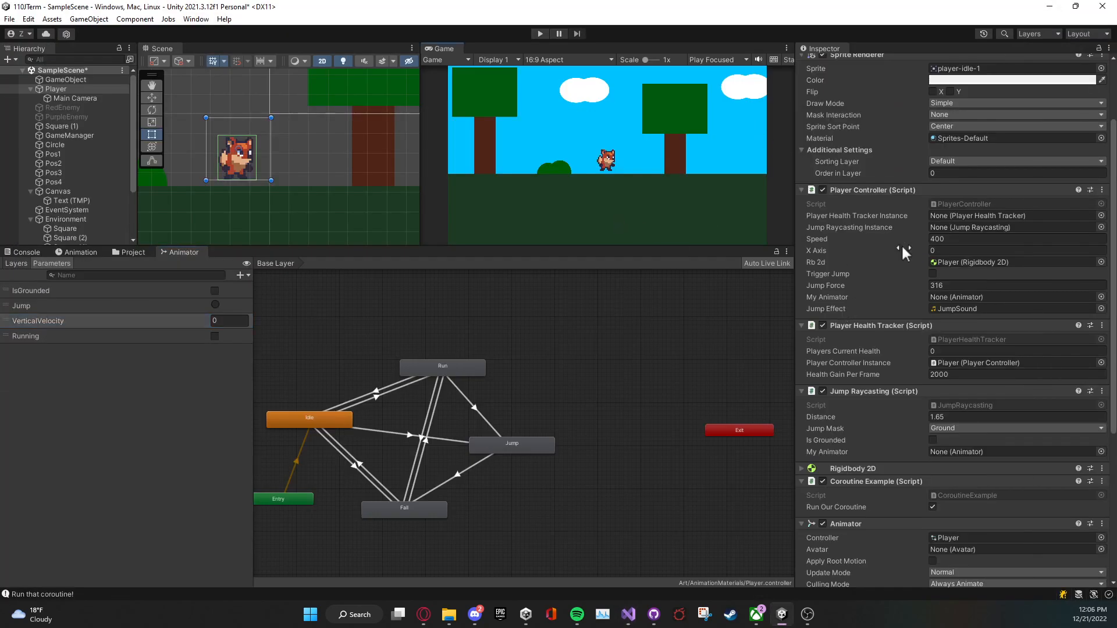
left_click(538, 34)
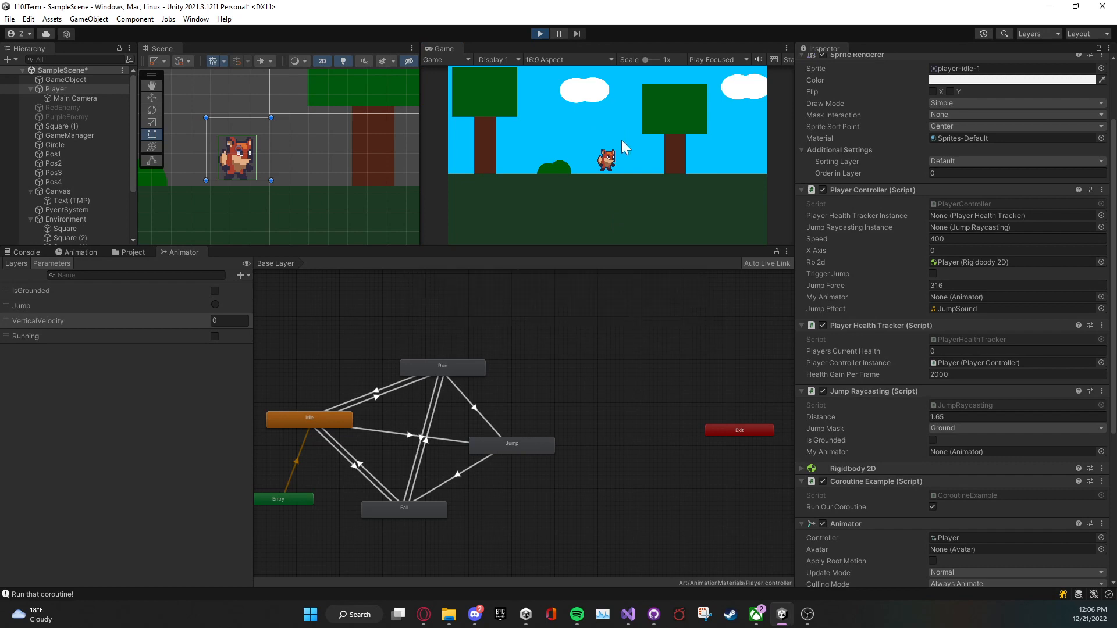
key("a")
key("d")
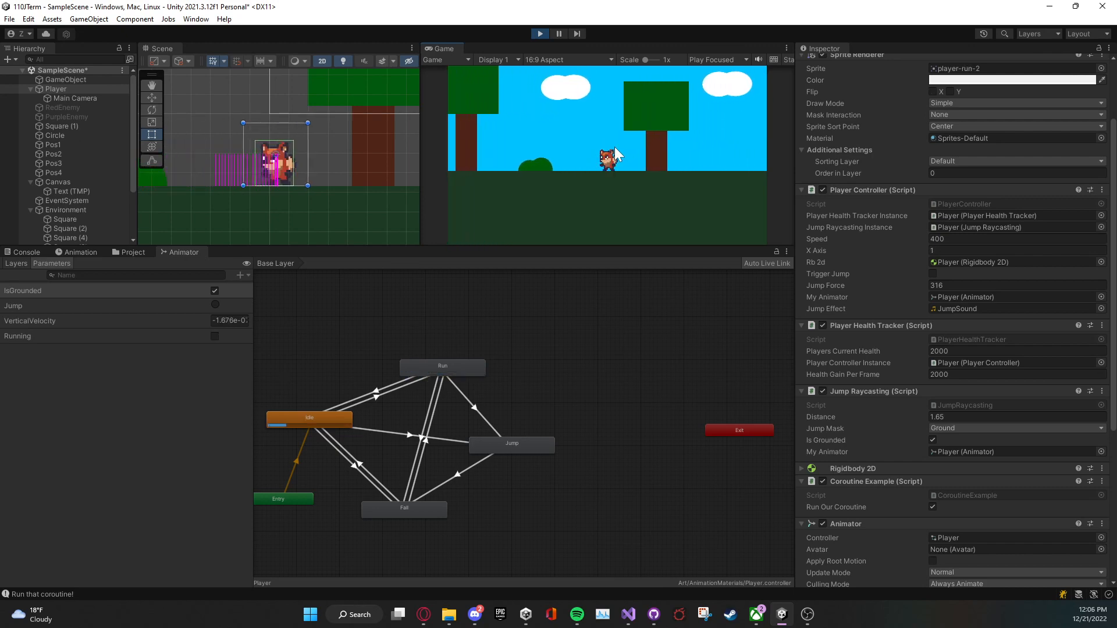
key("a")
key("d")
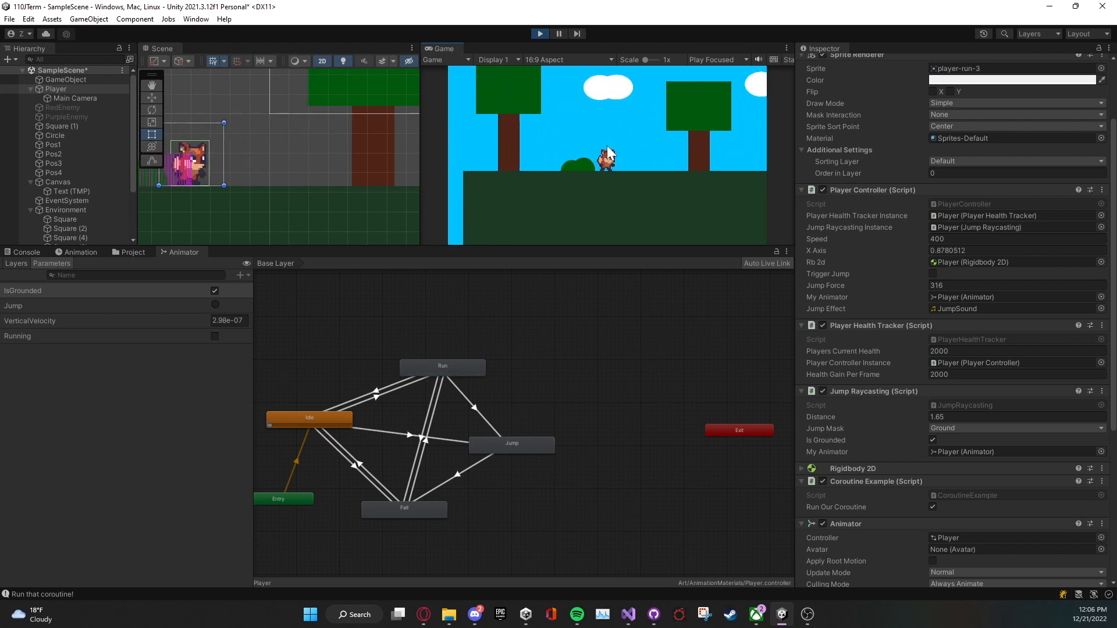
key("d")
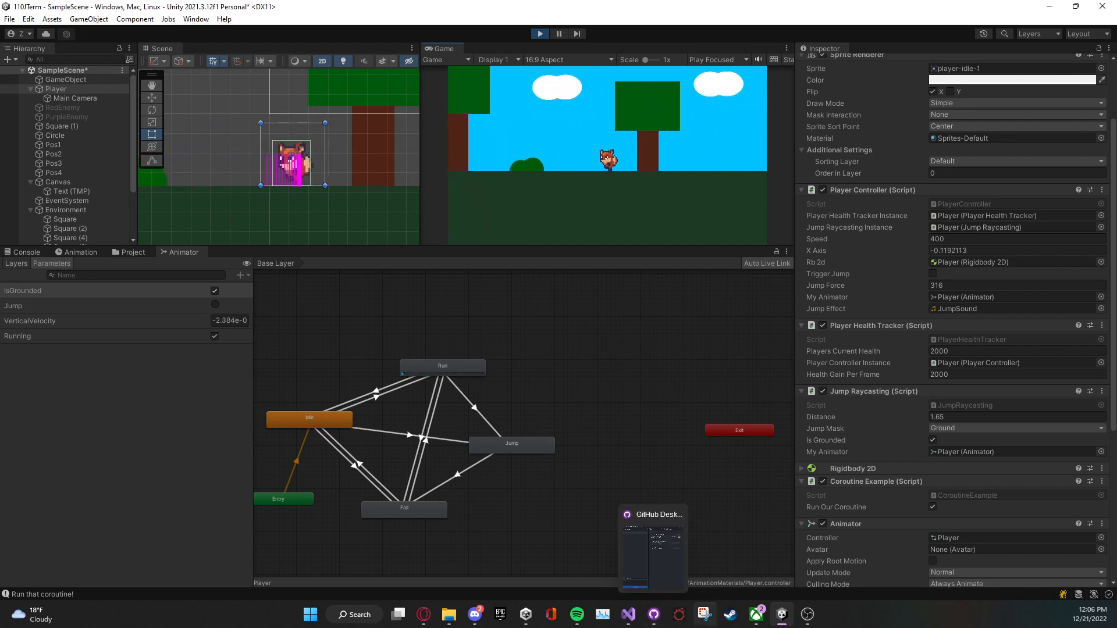
key("a")
key("d")
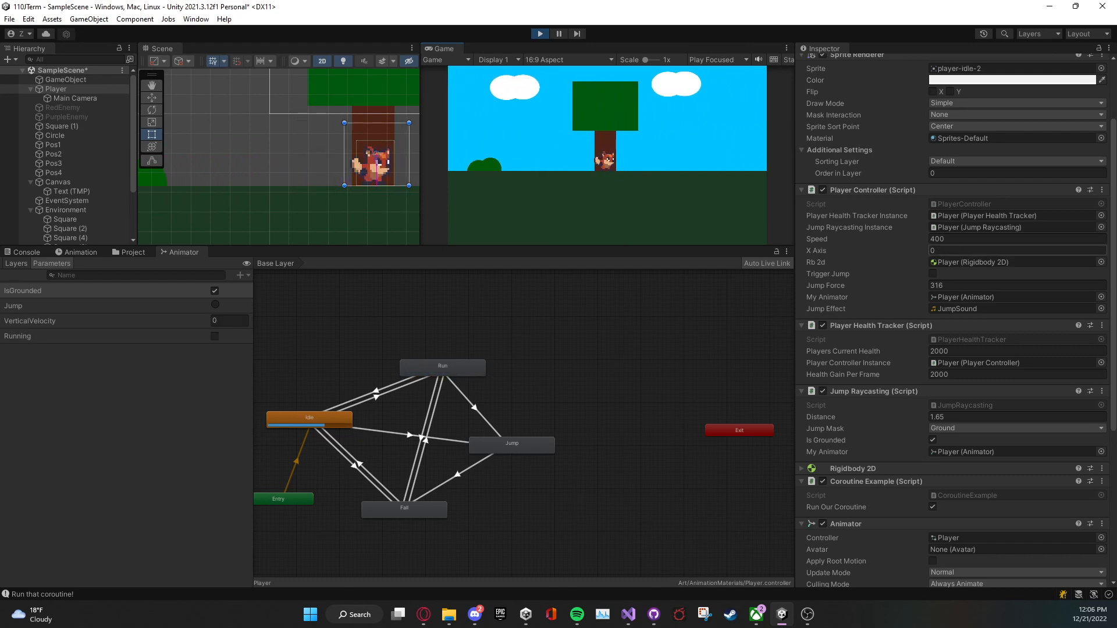
Step: Switch back to PlayerController.cs in Visual Studio and examine the RoundToInt call on XAxis
mouse_move(628, 621)
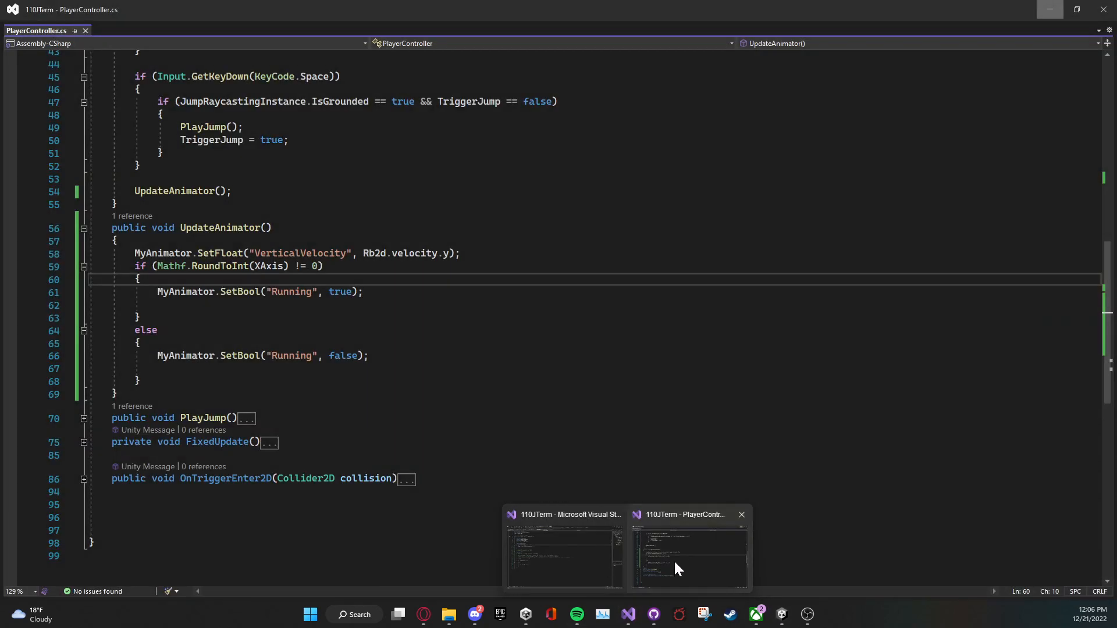
left_click(674, 560)
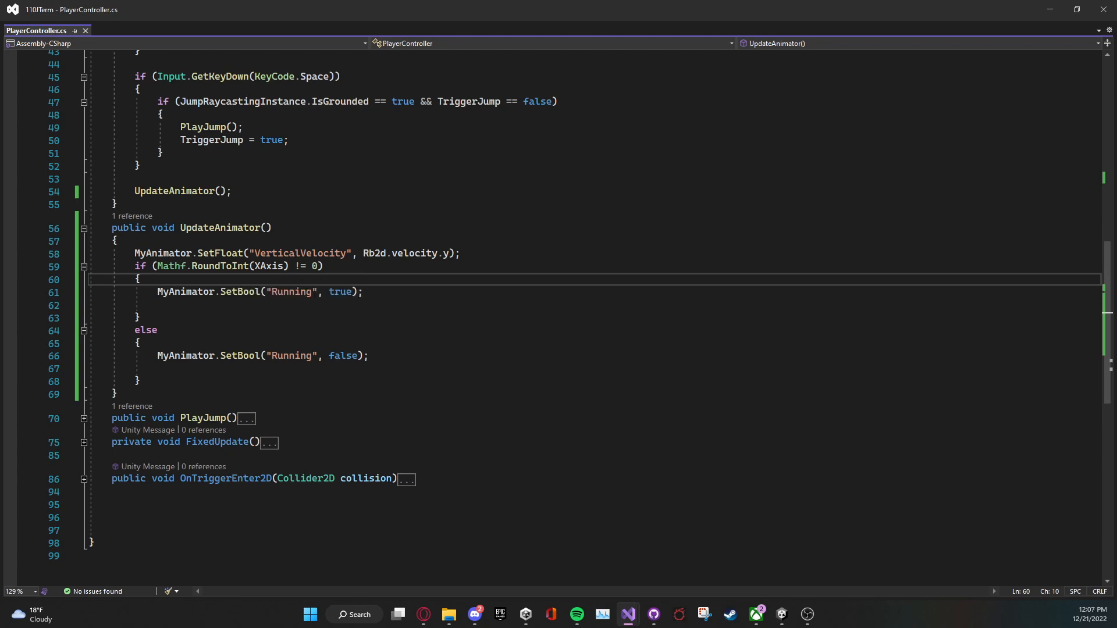
double_click(219, 269)
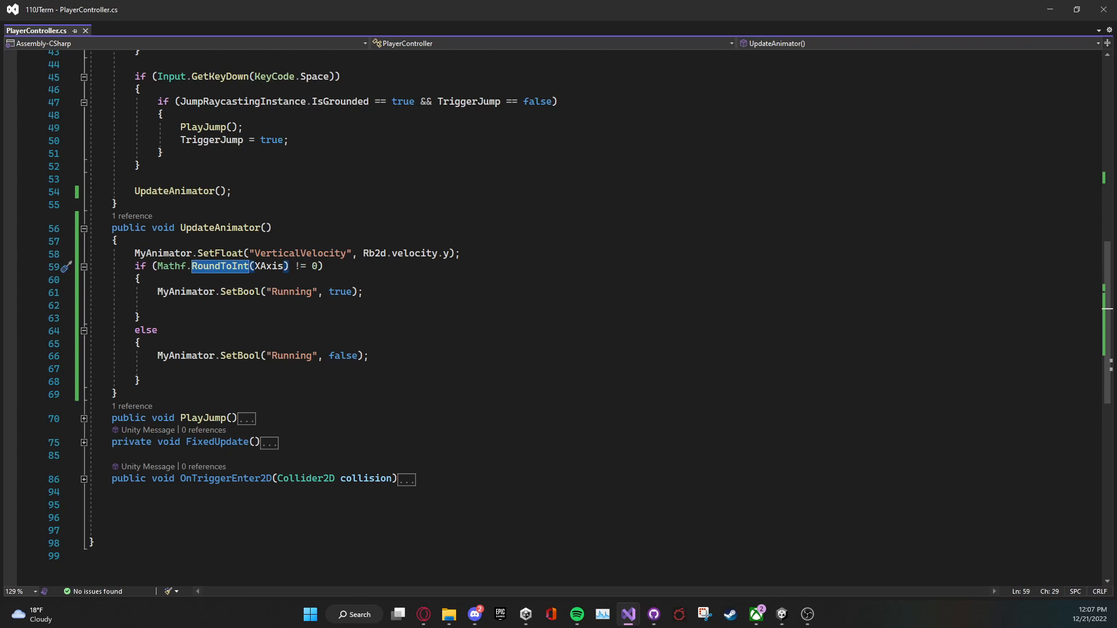
Step: Examine the closing comparison with 0 in UpdateAnimator's condition and each argument of the SetBool call setting "Running" to true
double_click(302, 267)
left_click(318, 268)
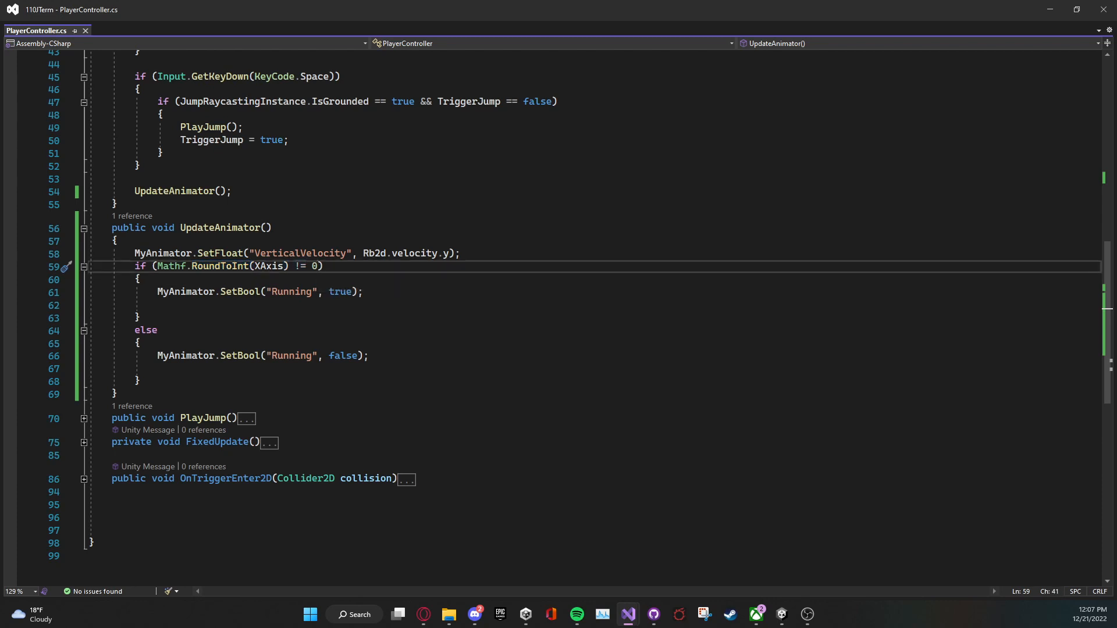
double_click(232, 296)
double_click(349, 295)
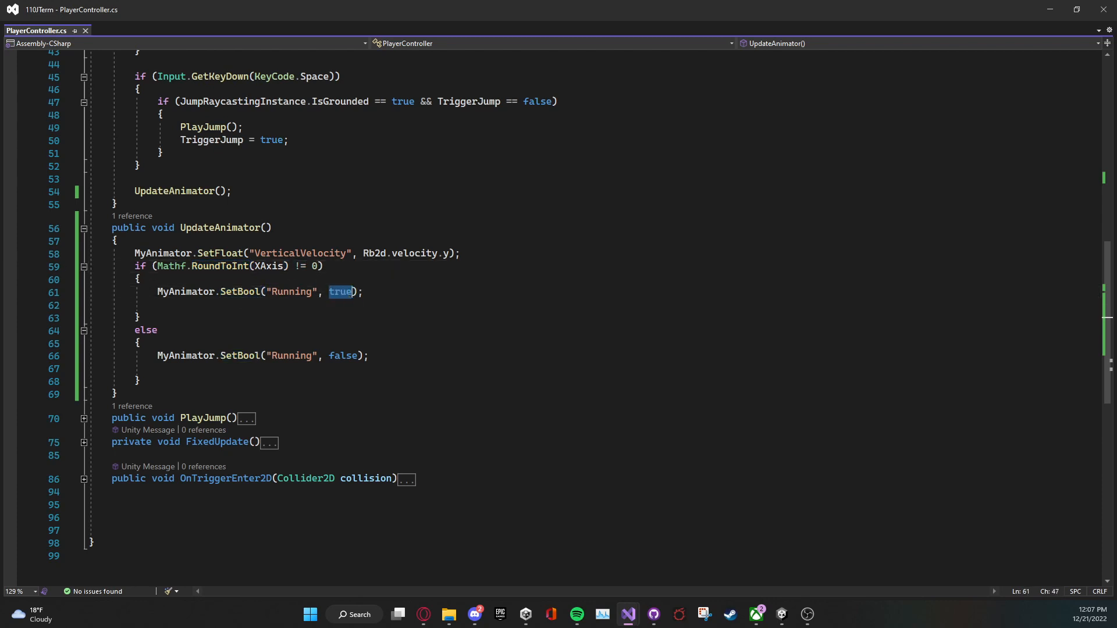
left_click(275, 295)
left_click(270, 281)
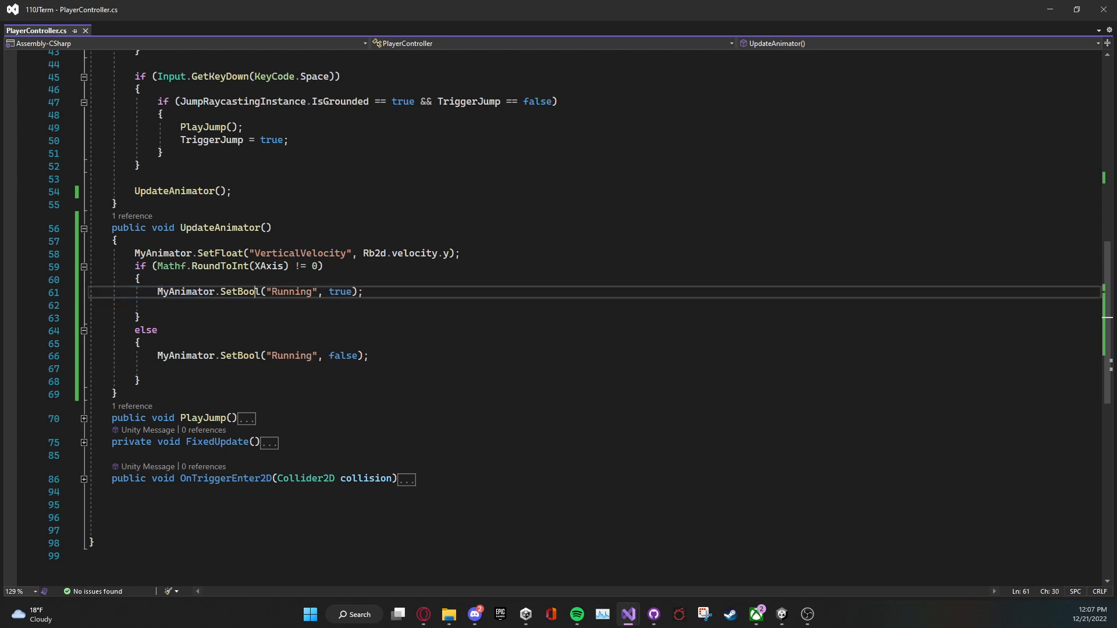
double_click(261, 296)
left_click(301, 294)
double_click(301, 293)
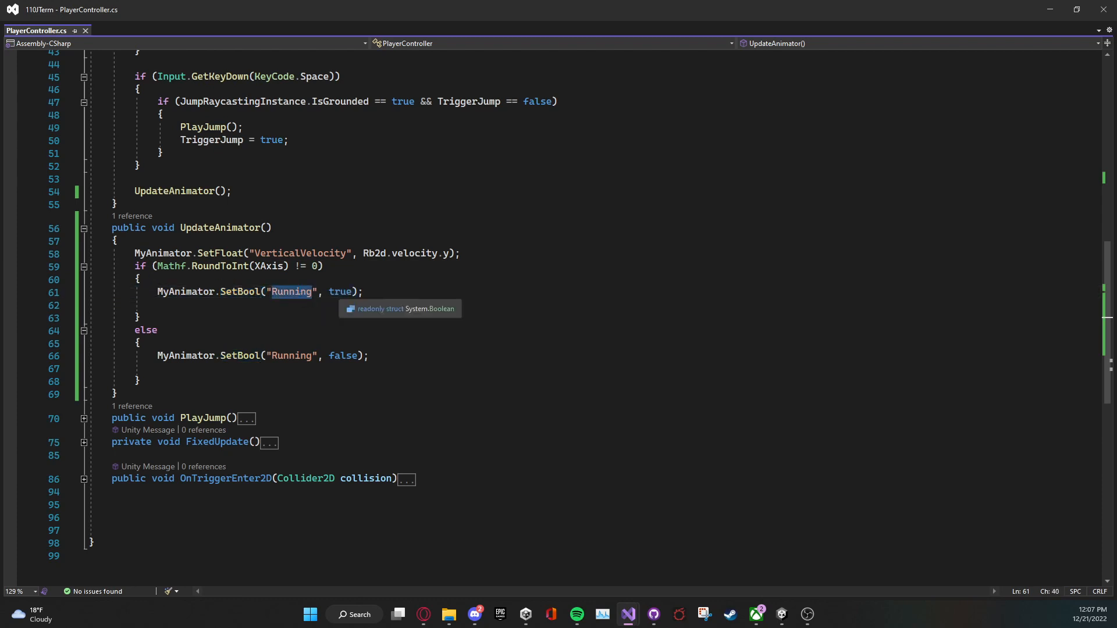
double_click(347, 295)
Step: Examine the SetBool call in UpdateAnimator's else block that sets "Running" to false
left_click(241, 355)
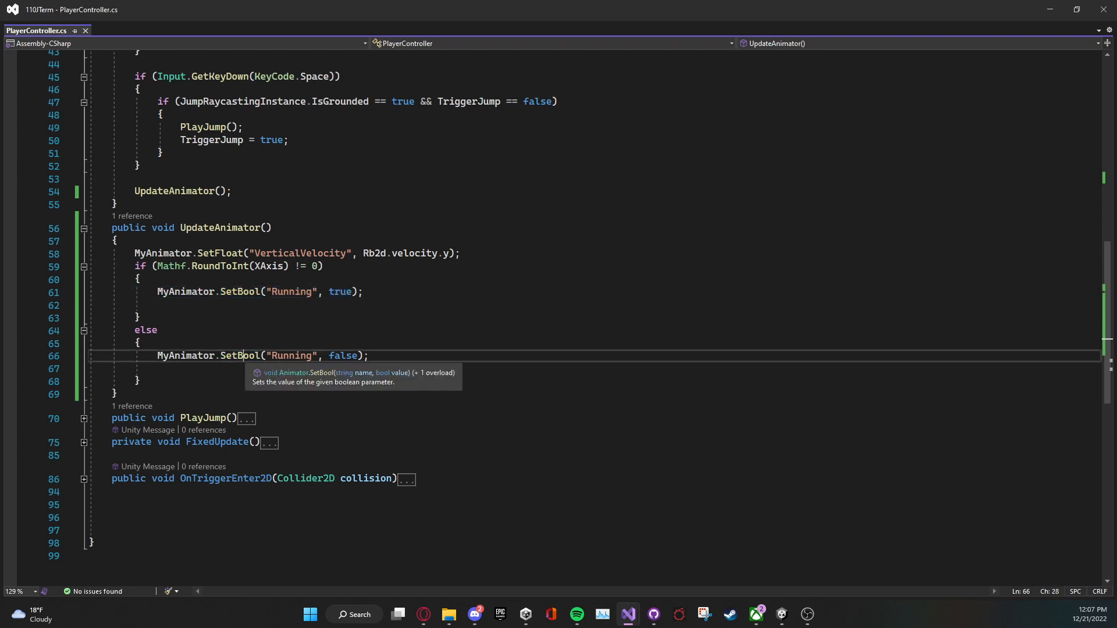
double_click(291, 355)
double_click(342, 357)
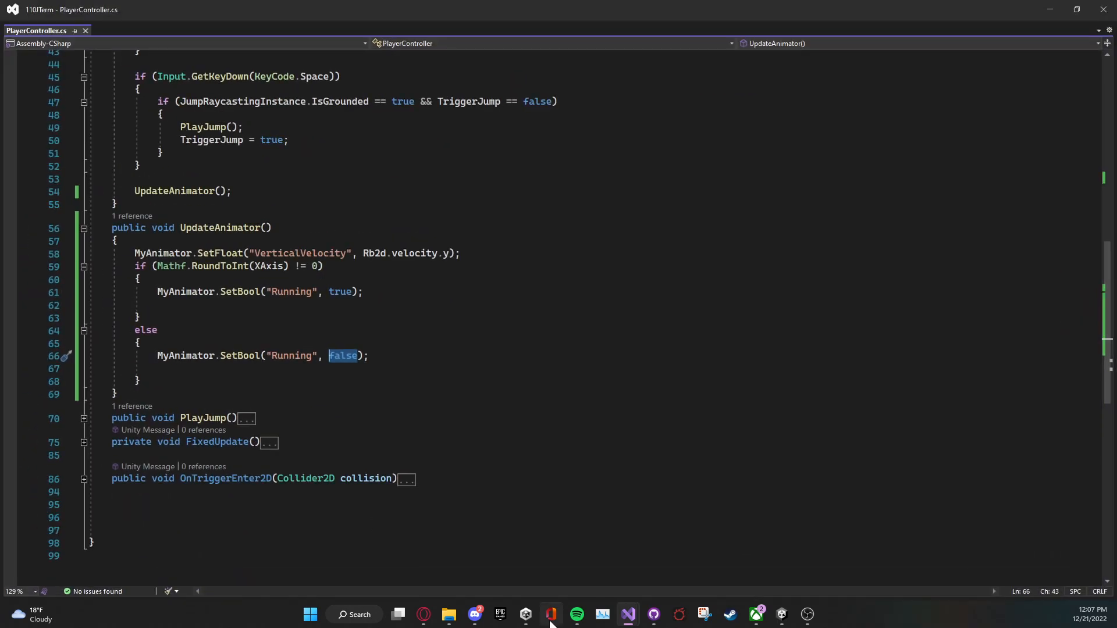
Step: Switch to JumpRaycasting.cs and examine the MyAnimator declaration, its GetComponent assignment in Start and the SetBool line in Update
left_click(629, 615)
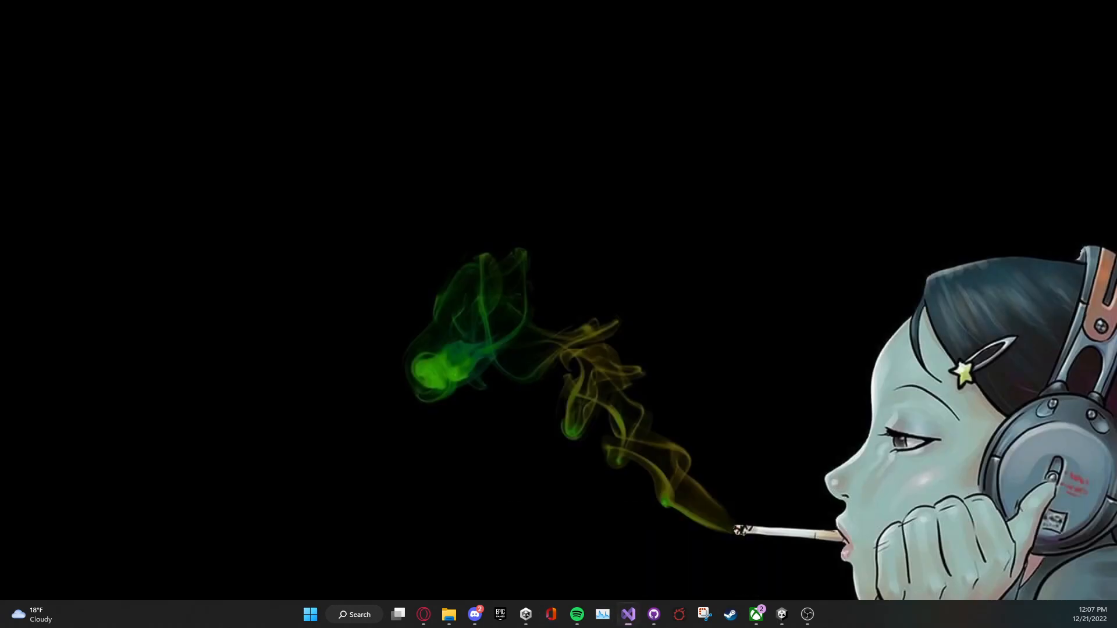
left_click(564, 557)
left_click_drag(424, 1, 424, 0)
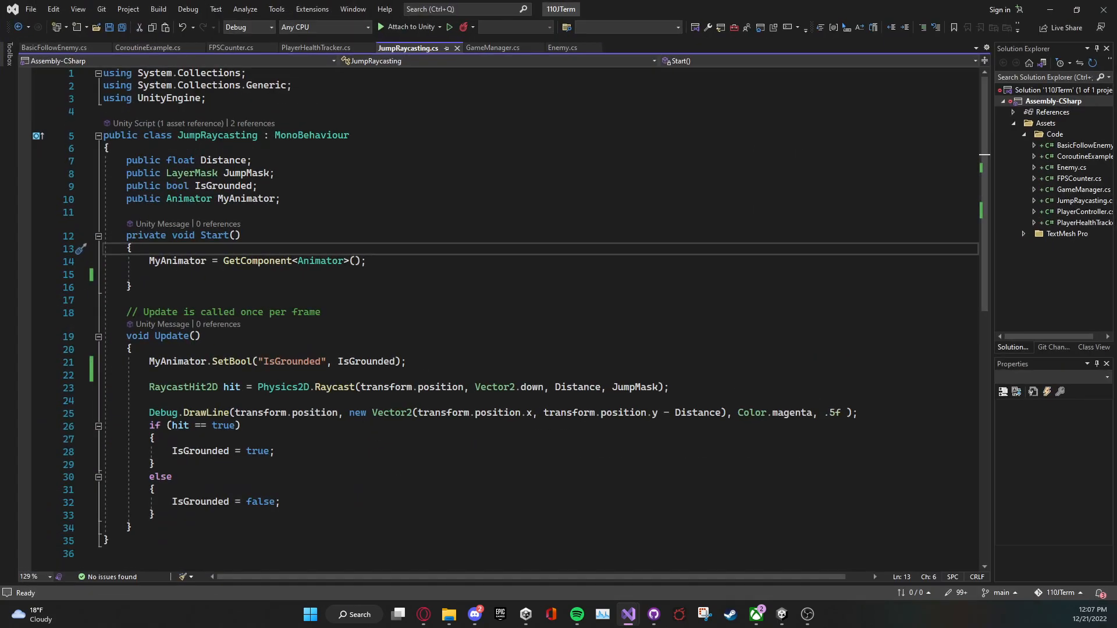
scroll(203, 250, "down", 3)
left_click(202, 248)
scroll(202, 248, "up", 2)
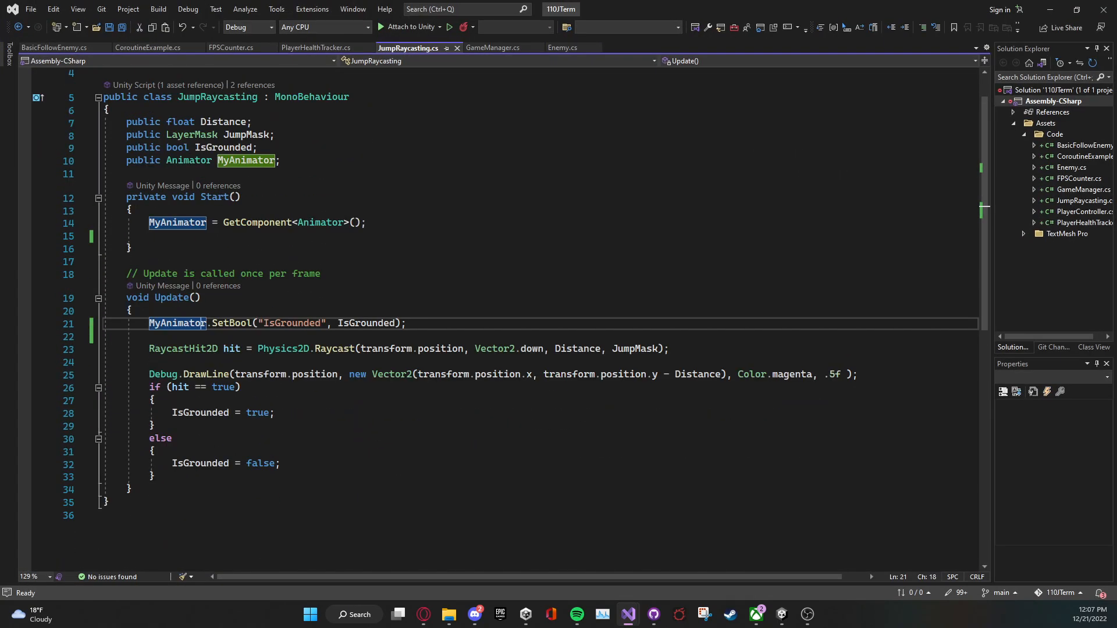
triple_click(270, 327)
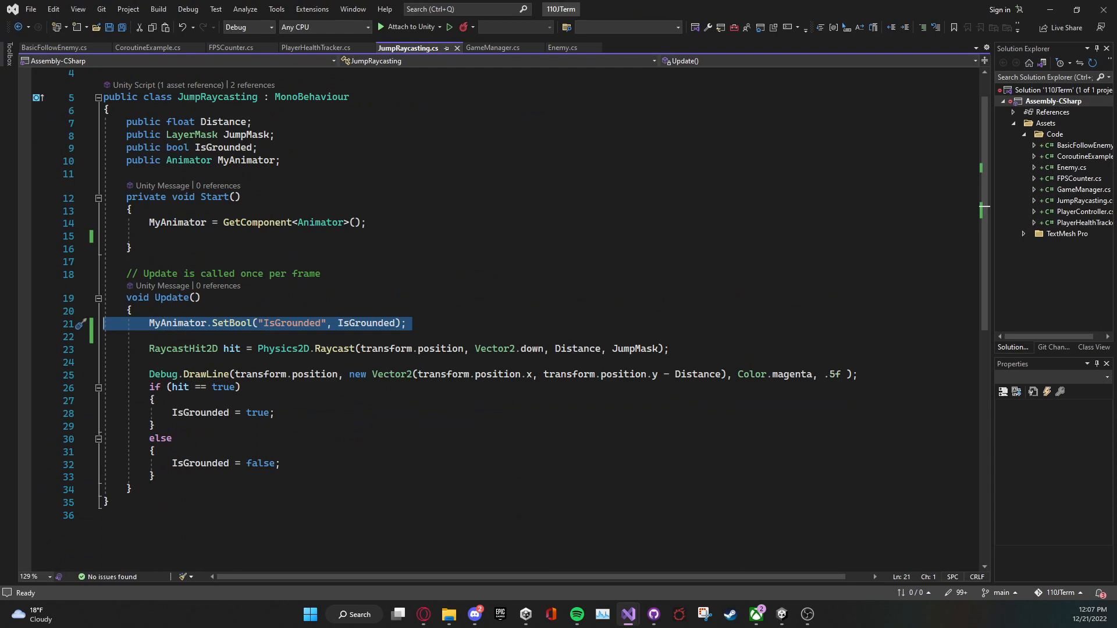
triple_click(230, 162)
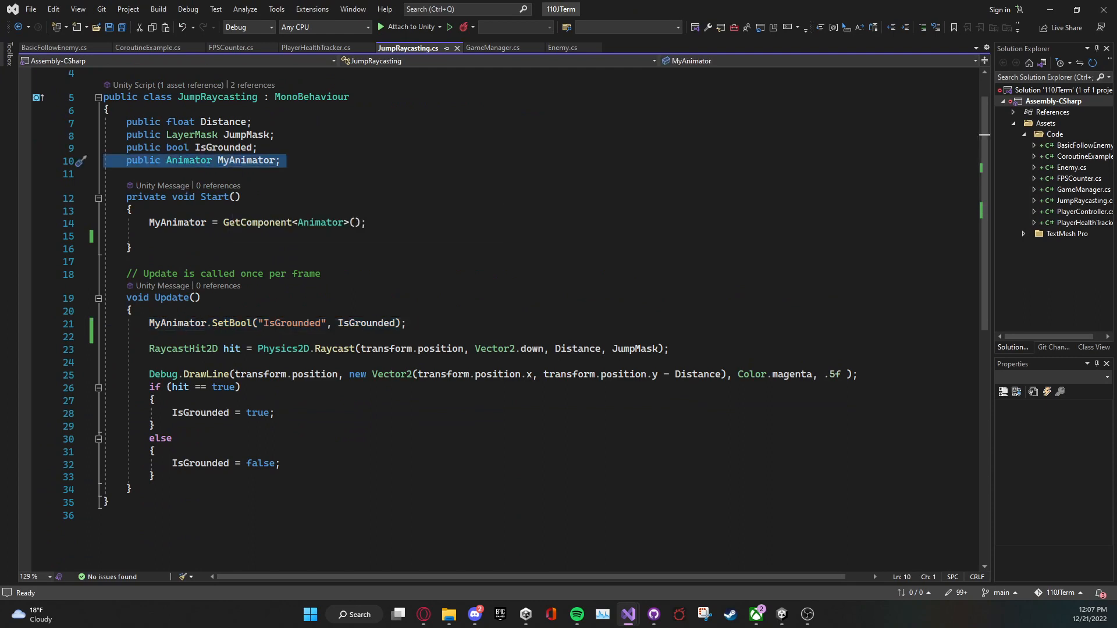
triple_click(186, 226)
triple_click(264, 326)
left_click(250, 313)
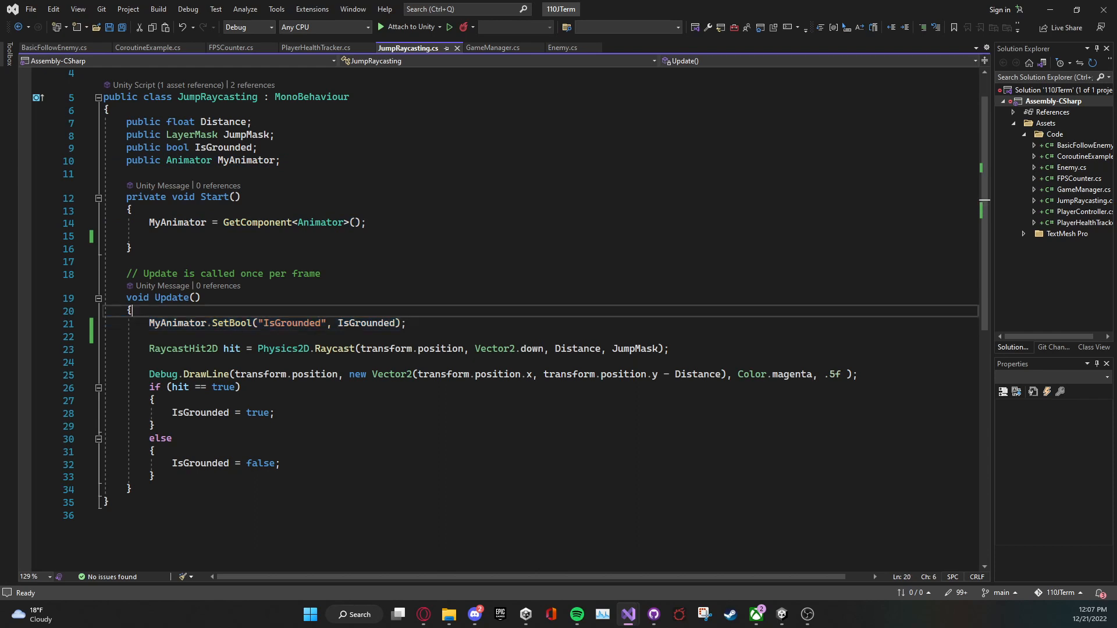
Step: Examine the "IsGrounded" parameter name and the IsGrounded variable in the SetBool call, and where the variable is set to true
left_click(186, 324)
left_click(241, 324)
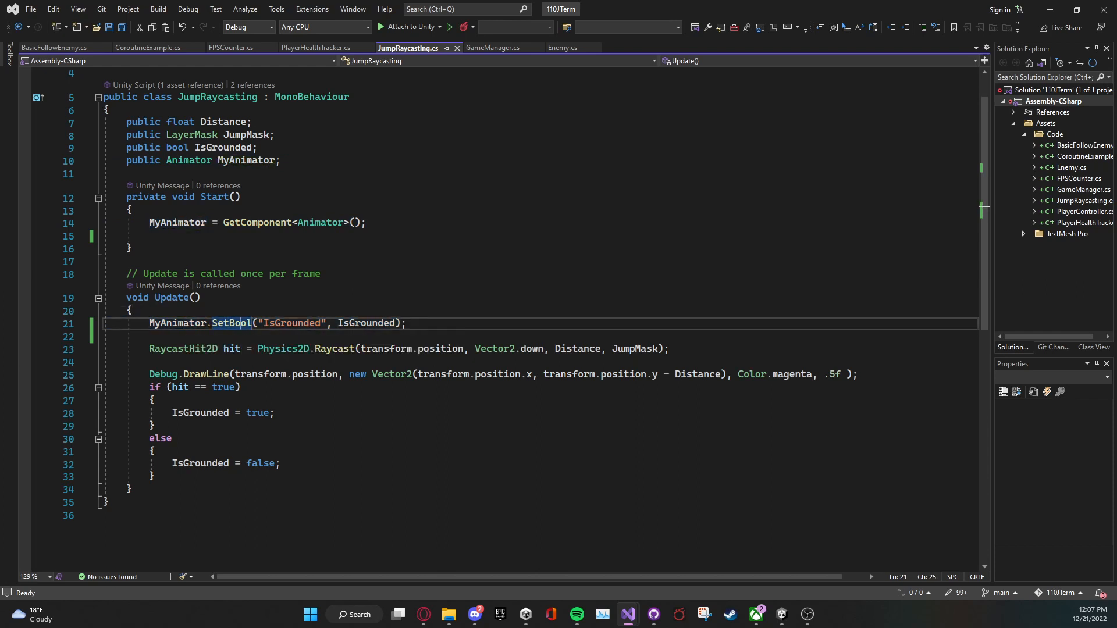
double_click(367, 324)
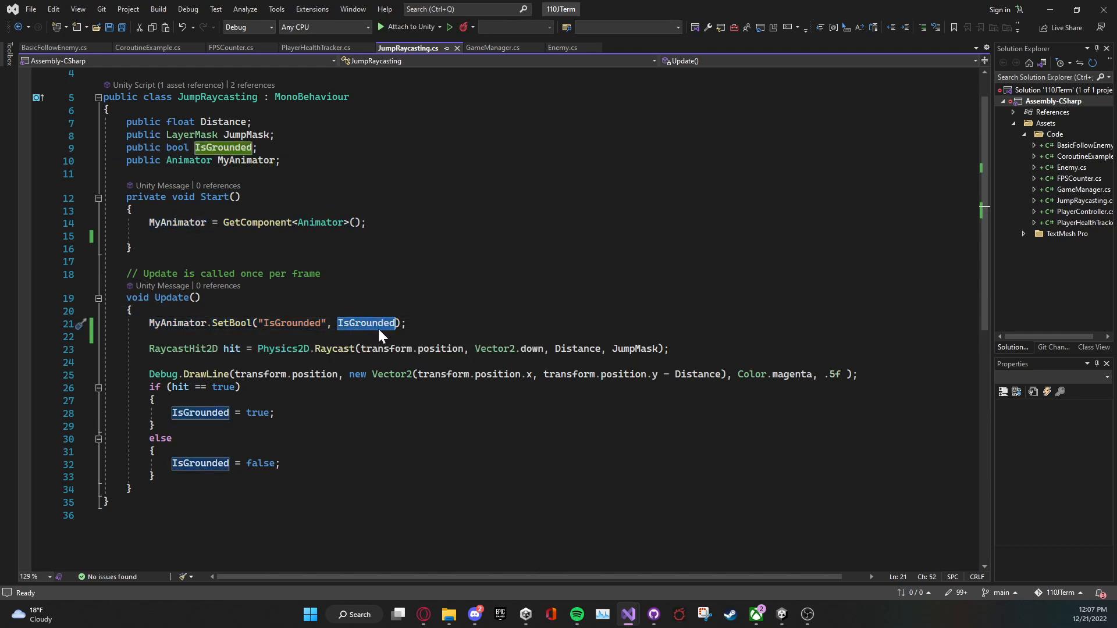
double_click(303, 327)
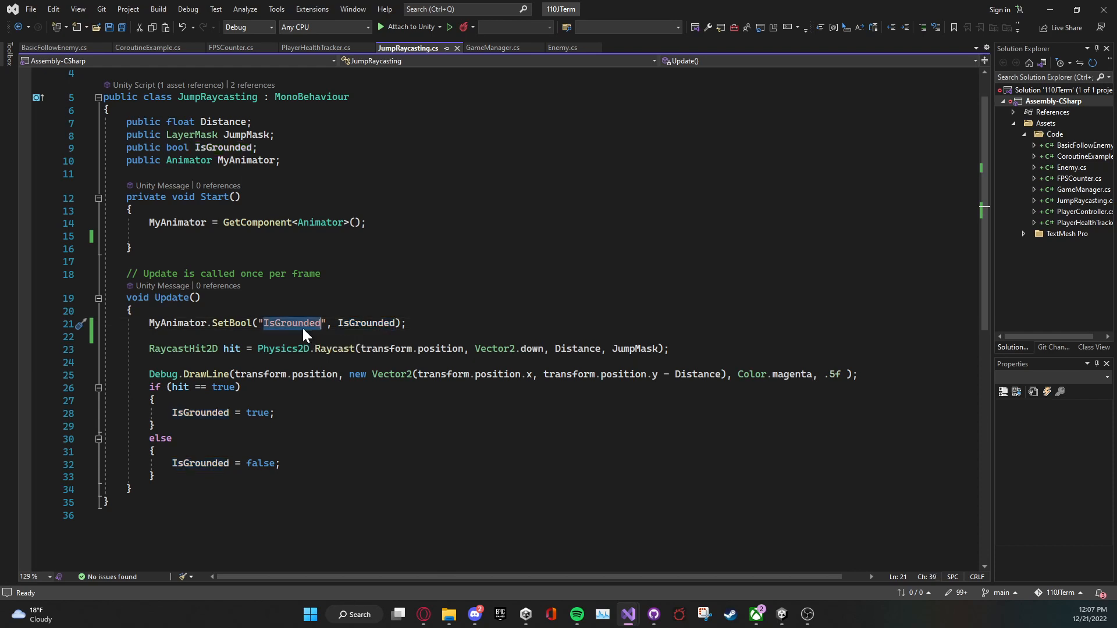
left_click(187, 412)
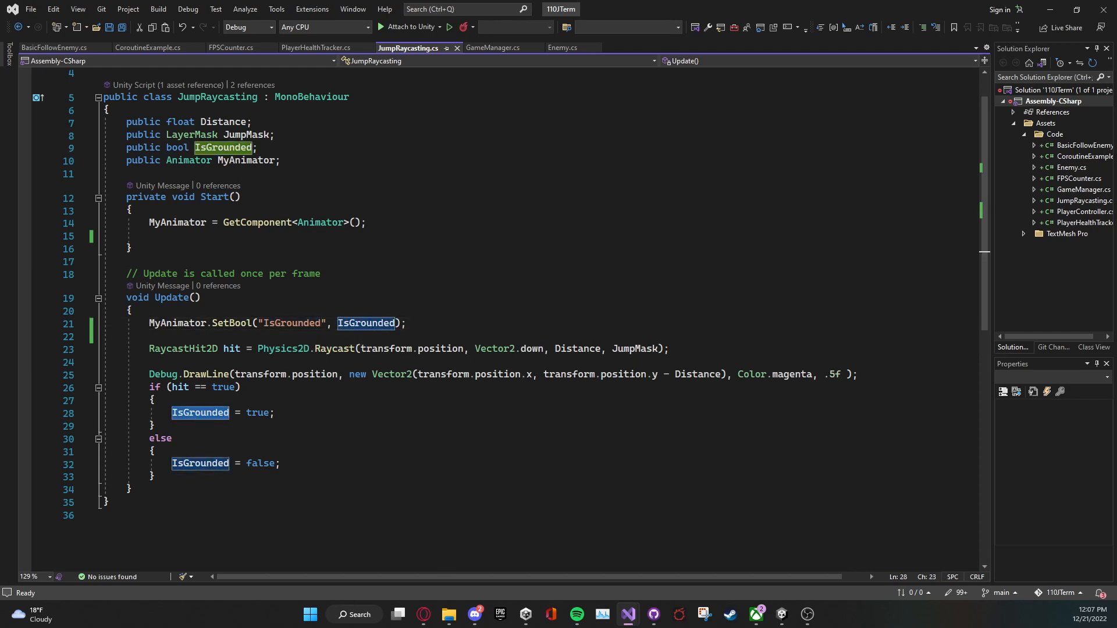
Step: Move the MyAnimator.SetBool("IsGrounded", IsGrounded) line below the else block at the end of Update and save JumpRaycasting.cs
double_click(246, 325)
triple_click(247, 326)
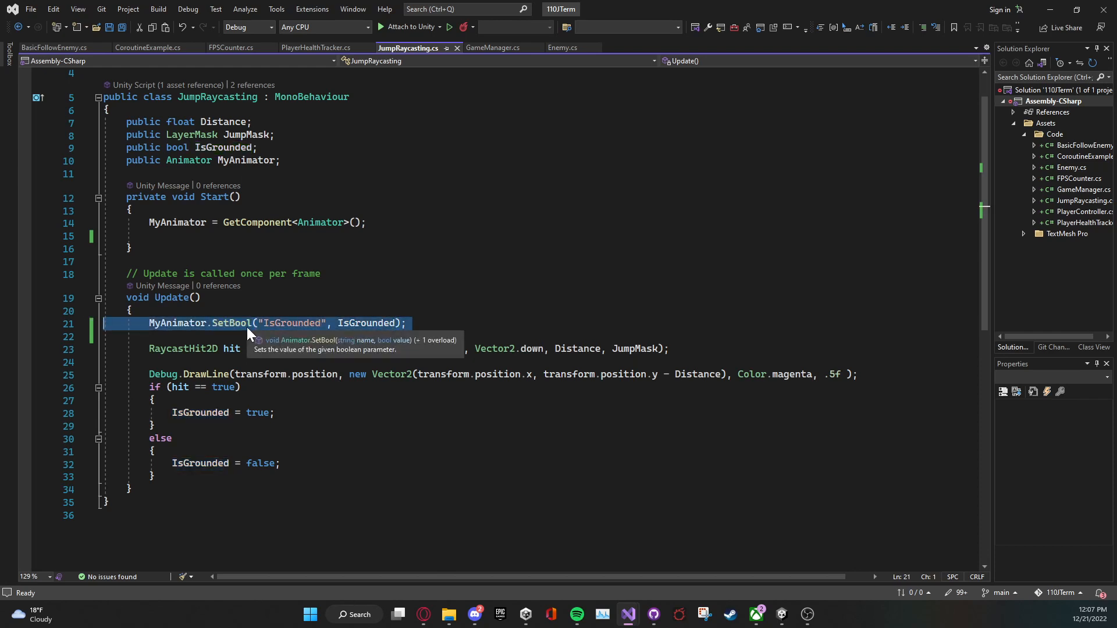
key("ctrl+x")
left_click(156, 465)
key("Return")
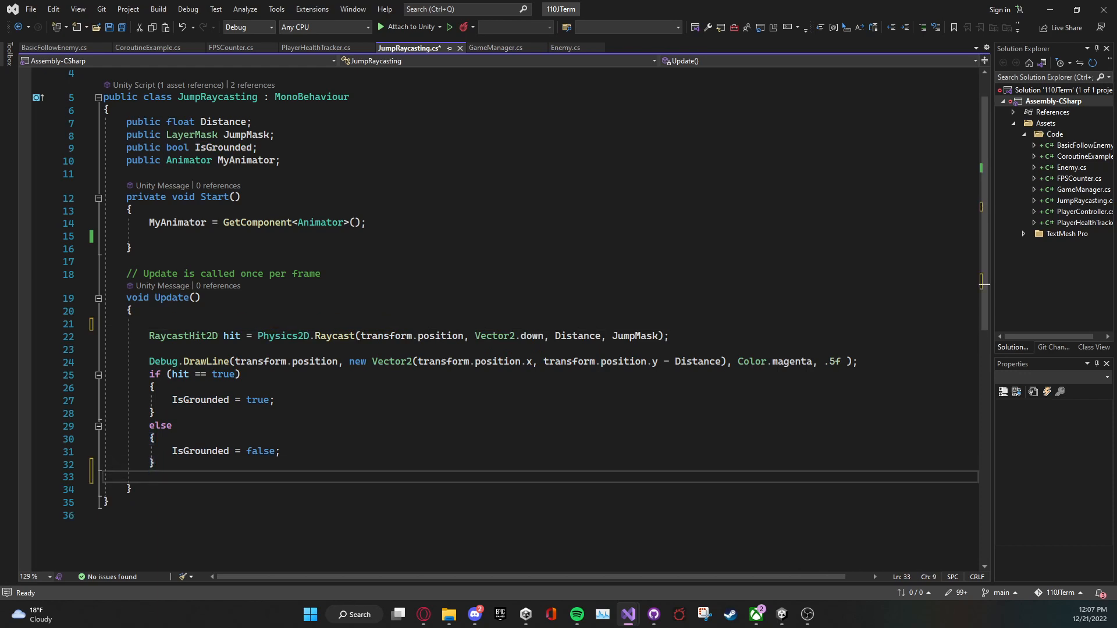
key("ctrl+v")
key("ctrl+s")
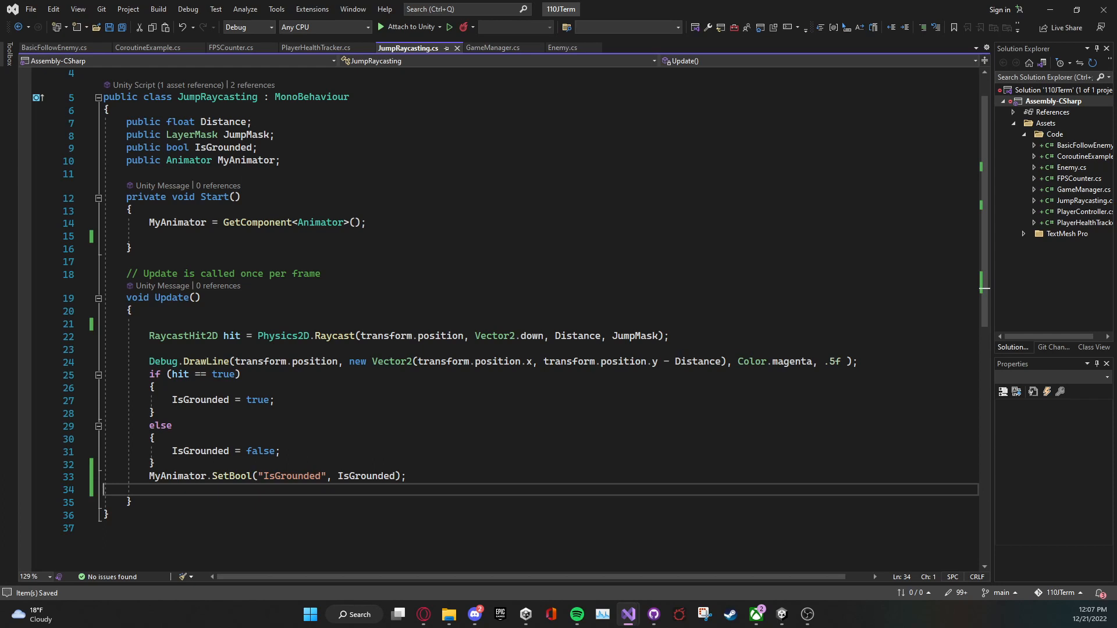
Step: Review the statement order in JumpRaycasting.cs's Update method and return to Unity's Animator view
left_click(279, 438)
left_click(276, 476)
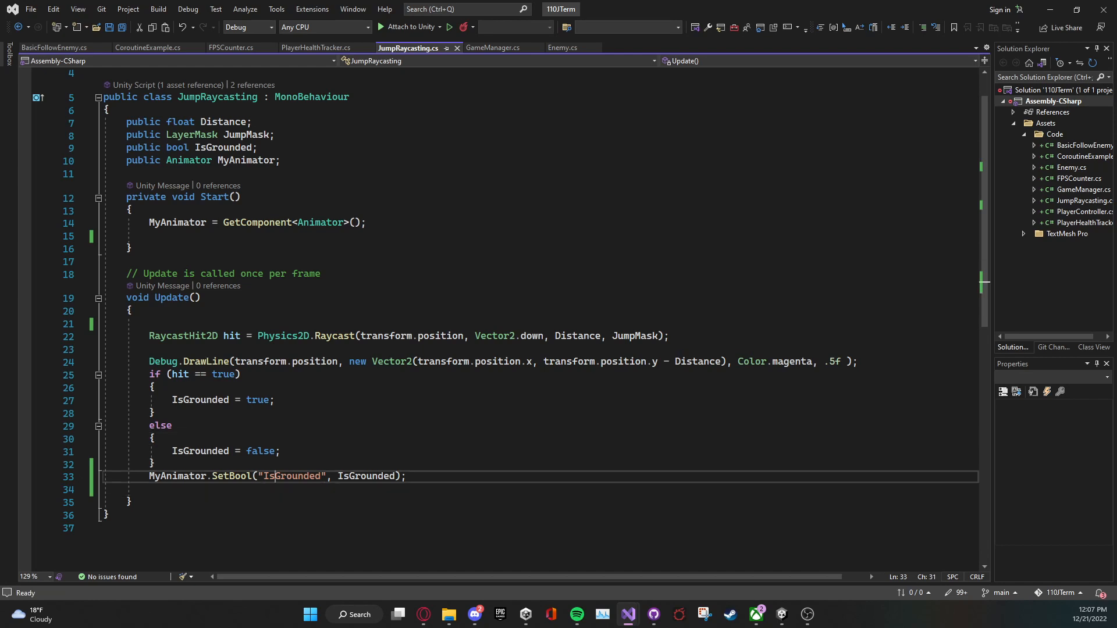
left_click(149, 349)
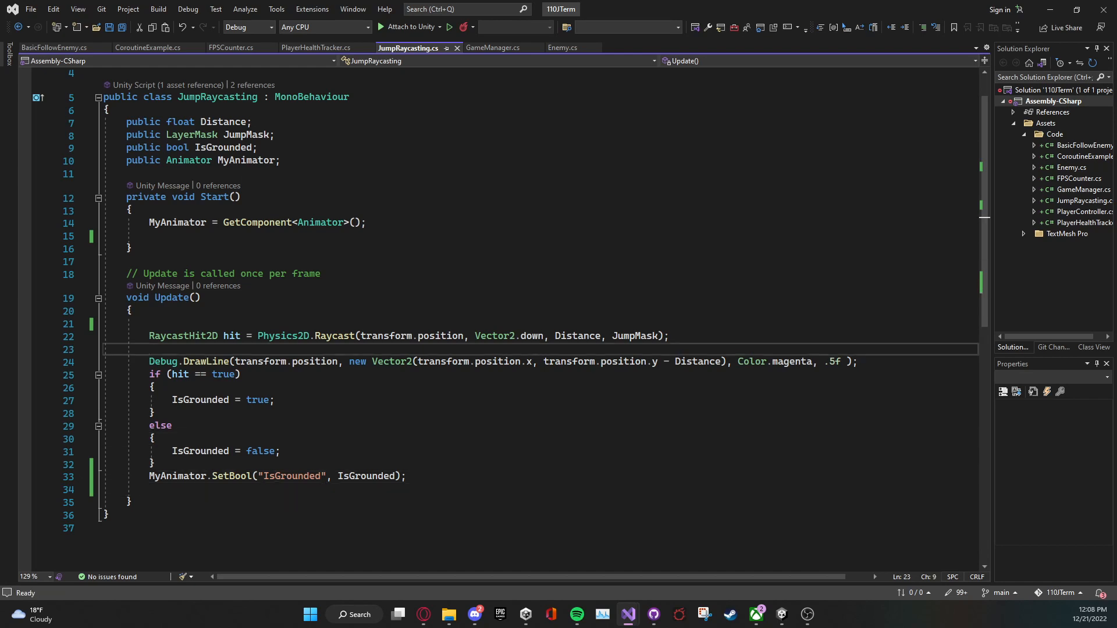
left_click(1051, 11)
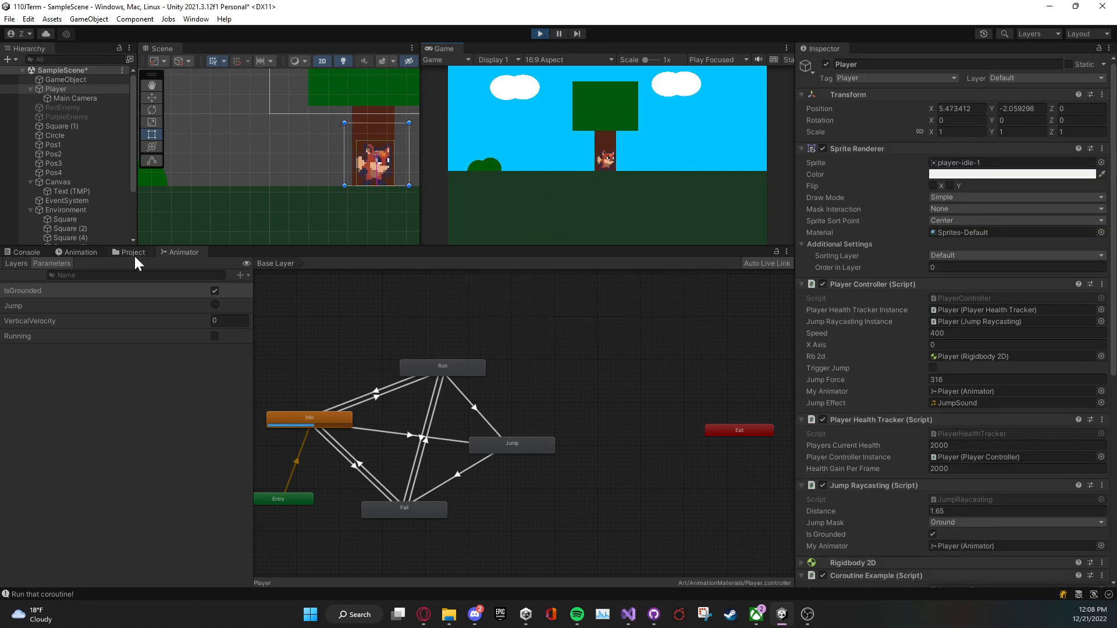
Step: Switch to PlayerController.cs and examine the Space key check and the PlayJump call in Update
mouse_move(628, 614)
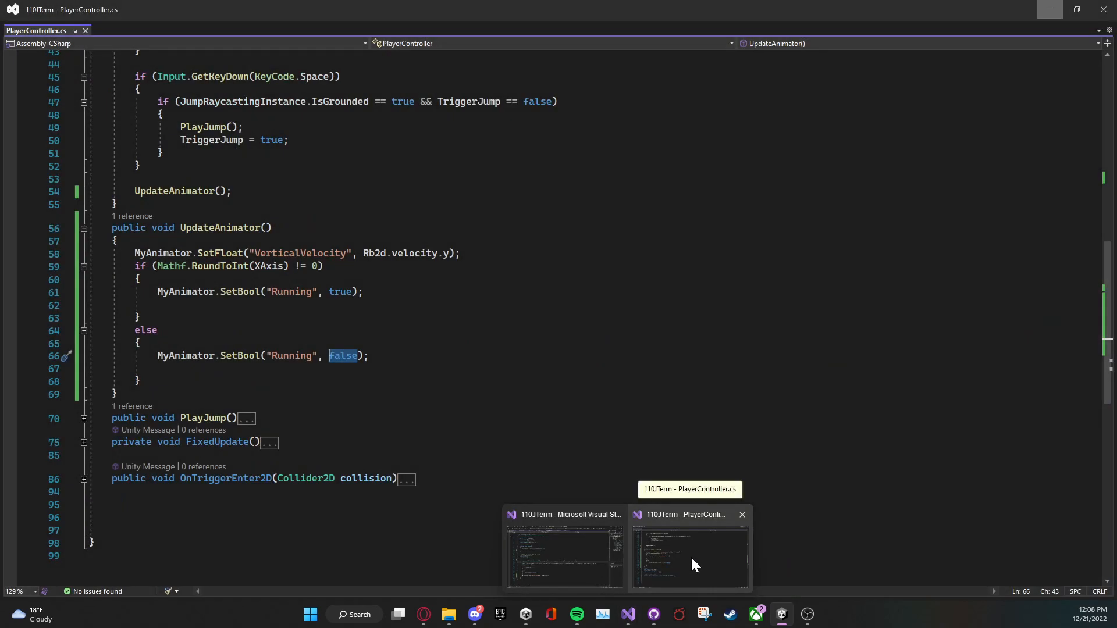
left_click(570, 553)
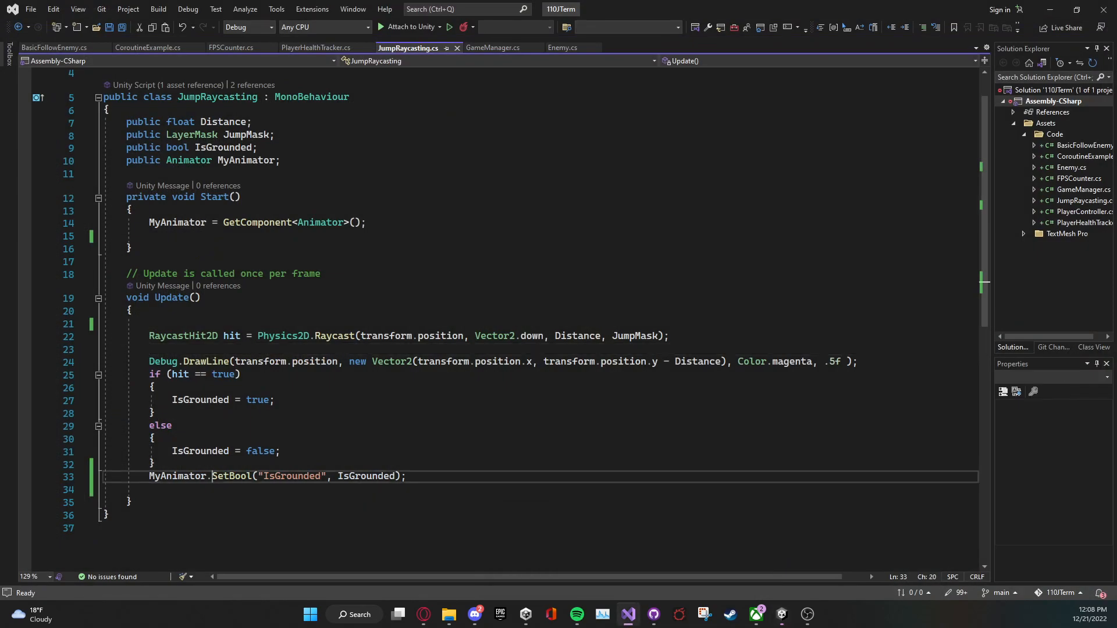
mouse_move(629, 615)
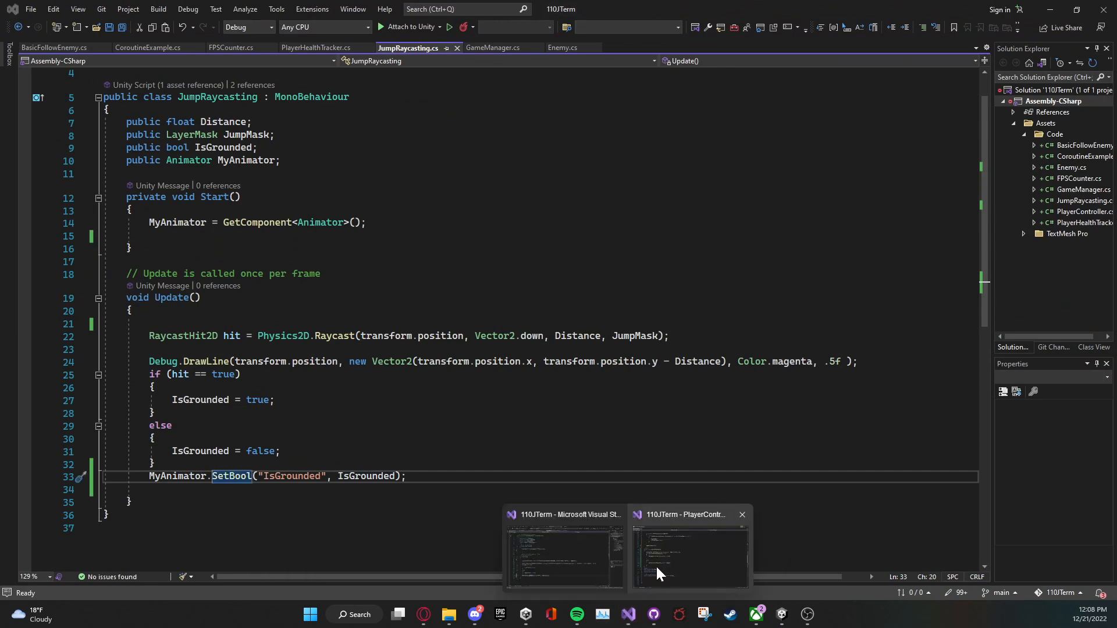
left_click(655, 565)
scroll(559, 314, "up", 5)
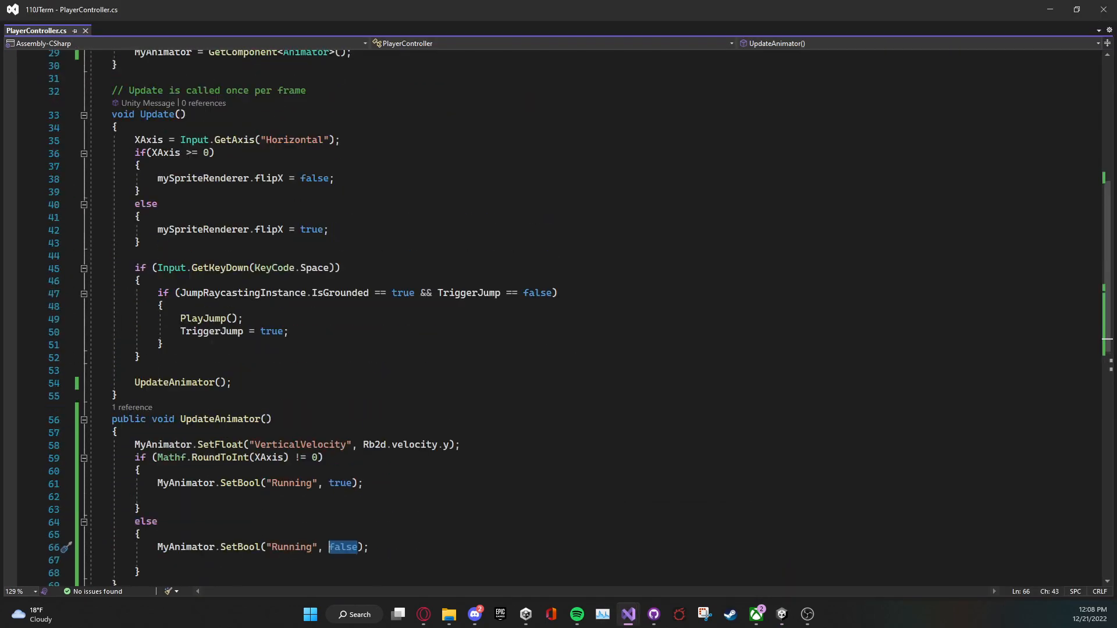
left_click(314, 269)
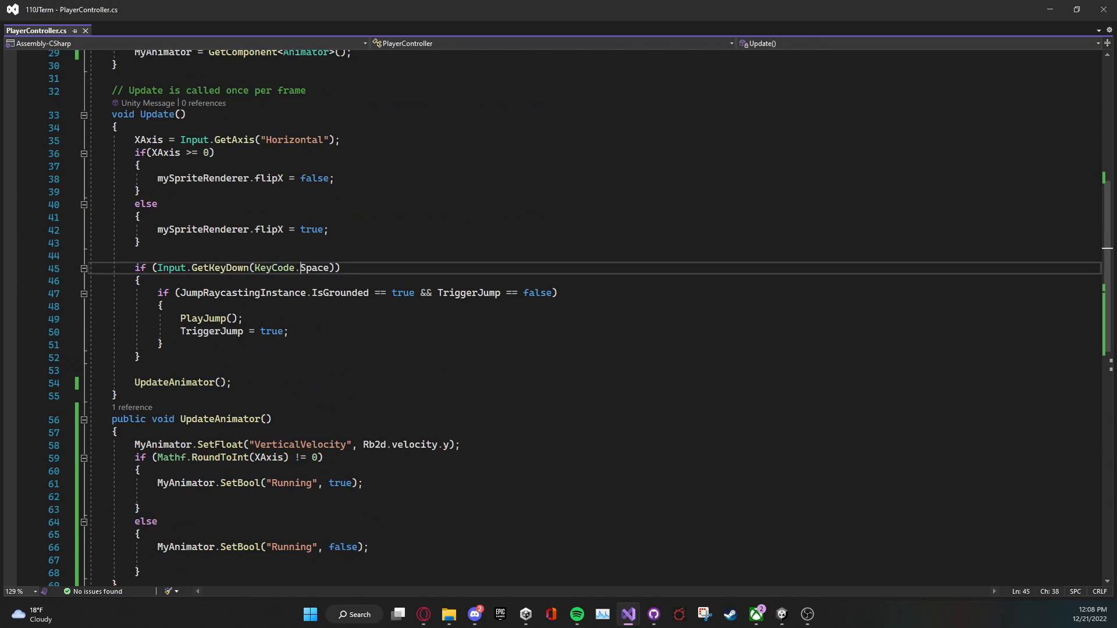
double_click(206, 320)
scroll(558, 314, "down", 5)
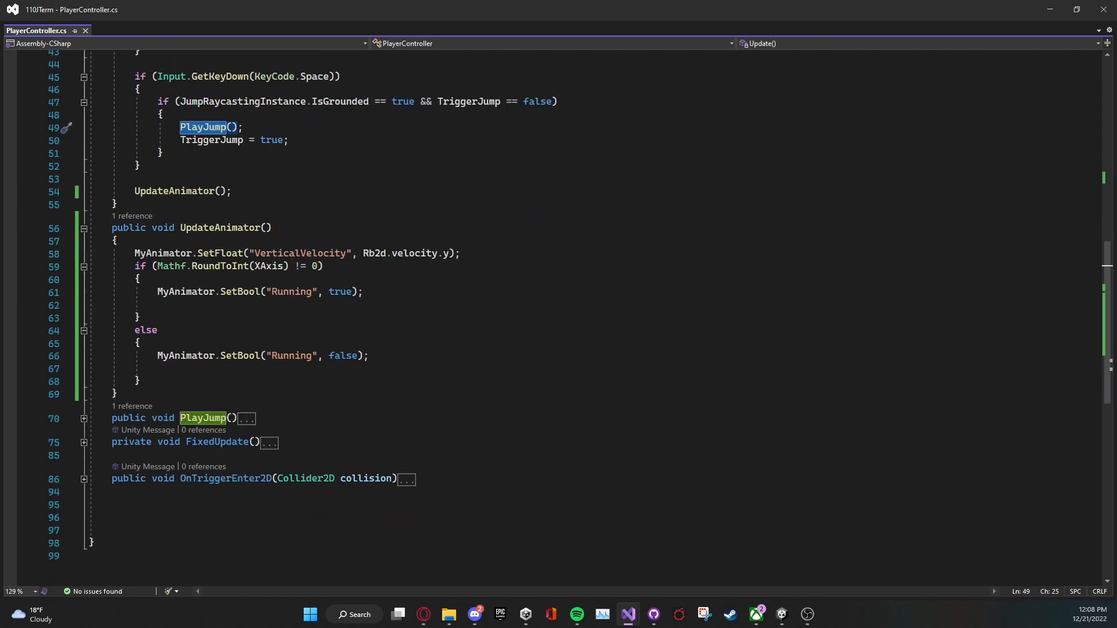
Step: Expand the PlayJump method and examine its MyAnimator.SetTrigger("Jump") line
left_click(83, 419)
left_click(201, 432)
left_click(221, 444)
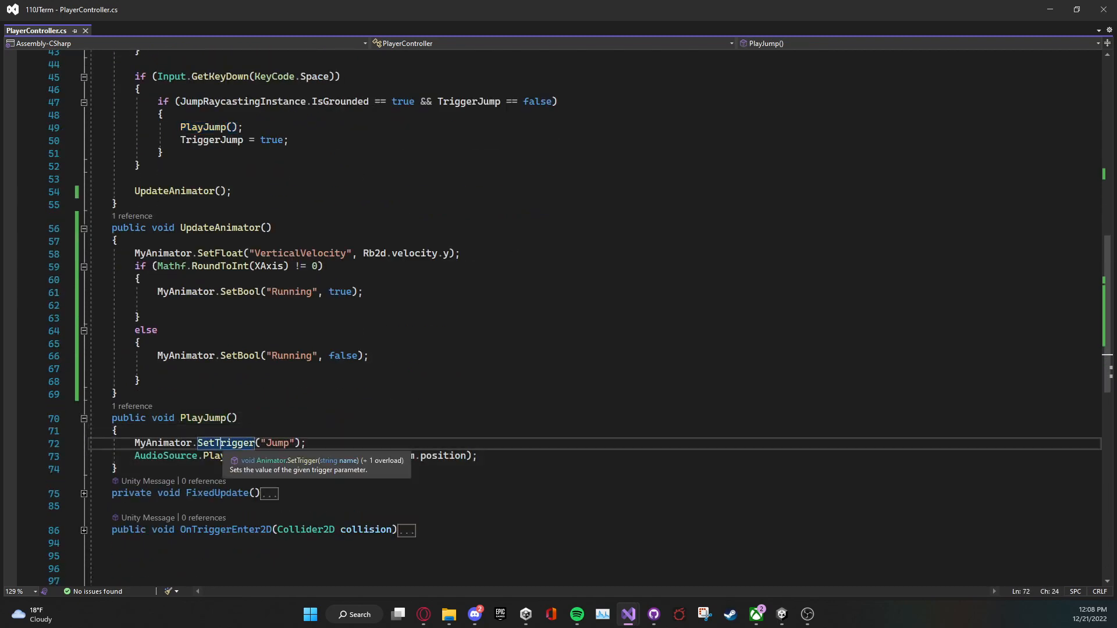
triple_click(211, 442)
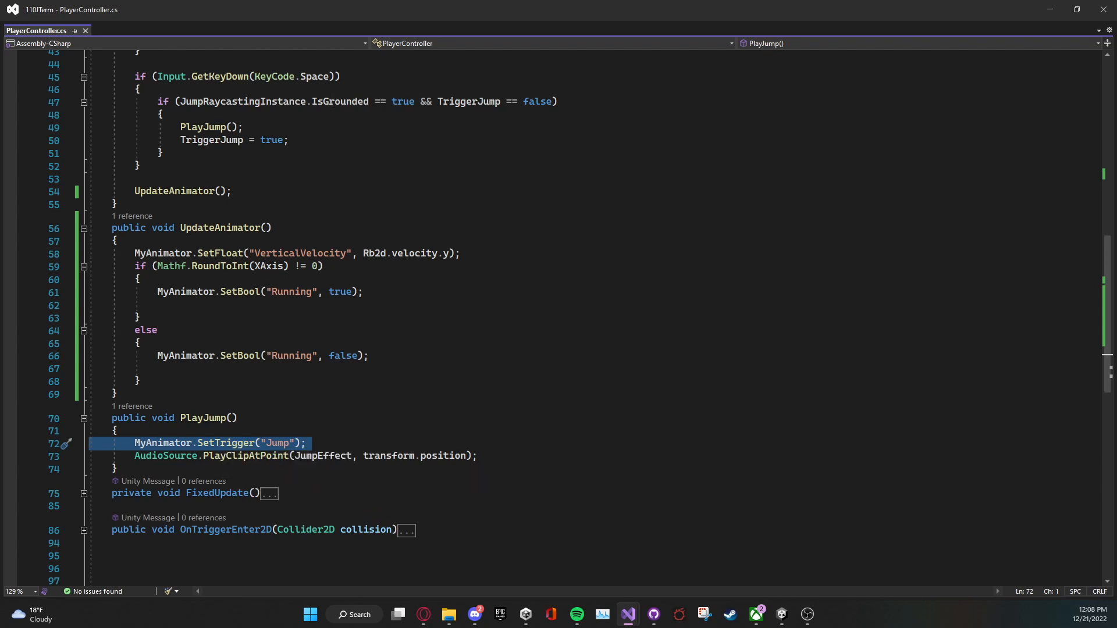
Step: Copy the AudioSource.PlayClipAtPoint(JumpEffect, transform.position) line and delete it from PlayJump
triple_click(239, 456)
key("ctrl+c")
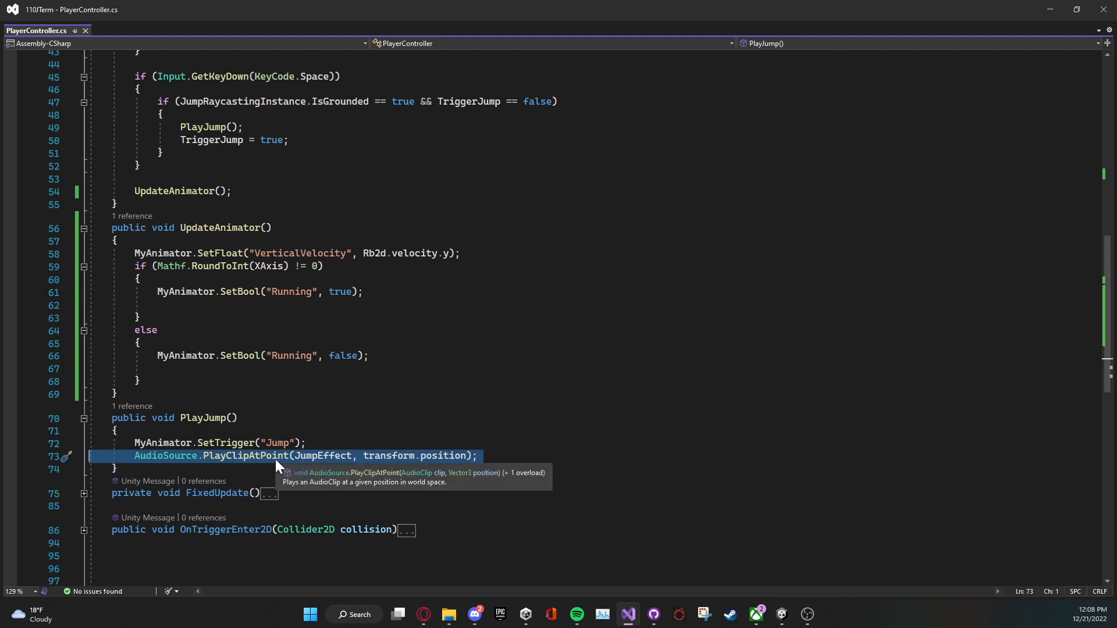
key("Delete")
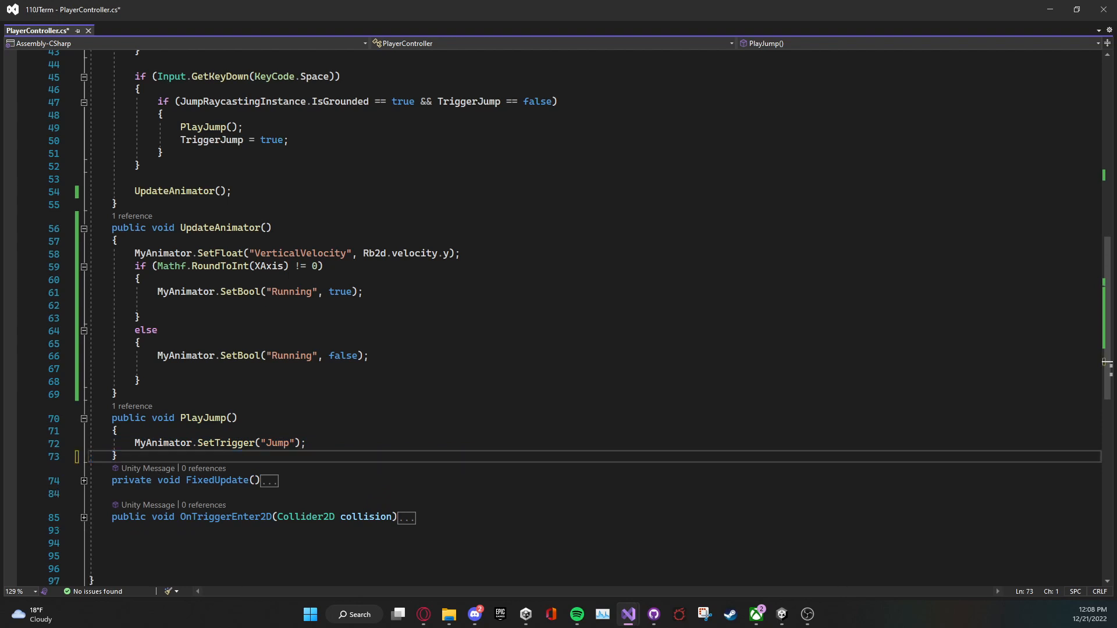
Step: Add a public void PlayJumpSoundEffect() method below PlayJump containing the copied AudioSource.PlayClipAtPoint line, and save the script
key("Return")
type("p")
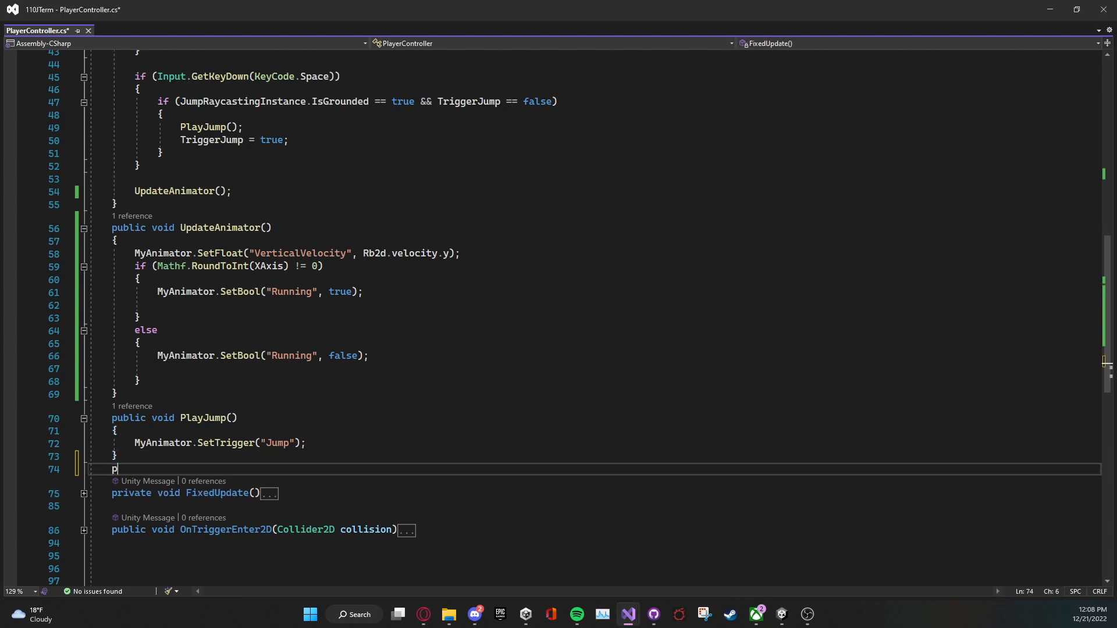
type("ublicv vo")
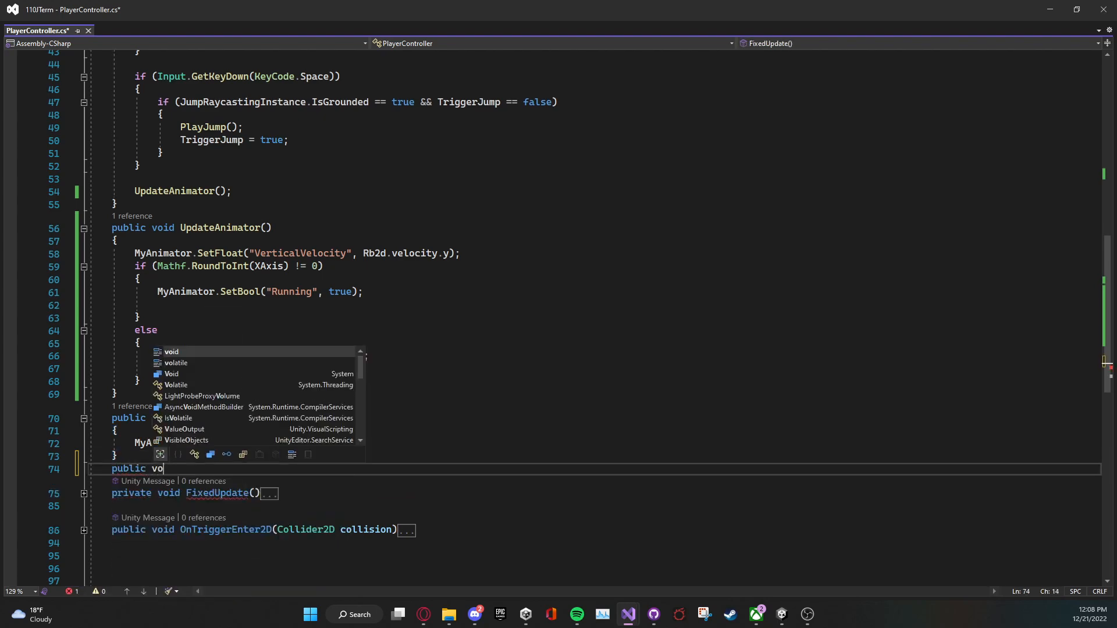
type("id PlayJump")
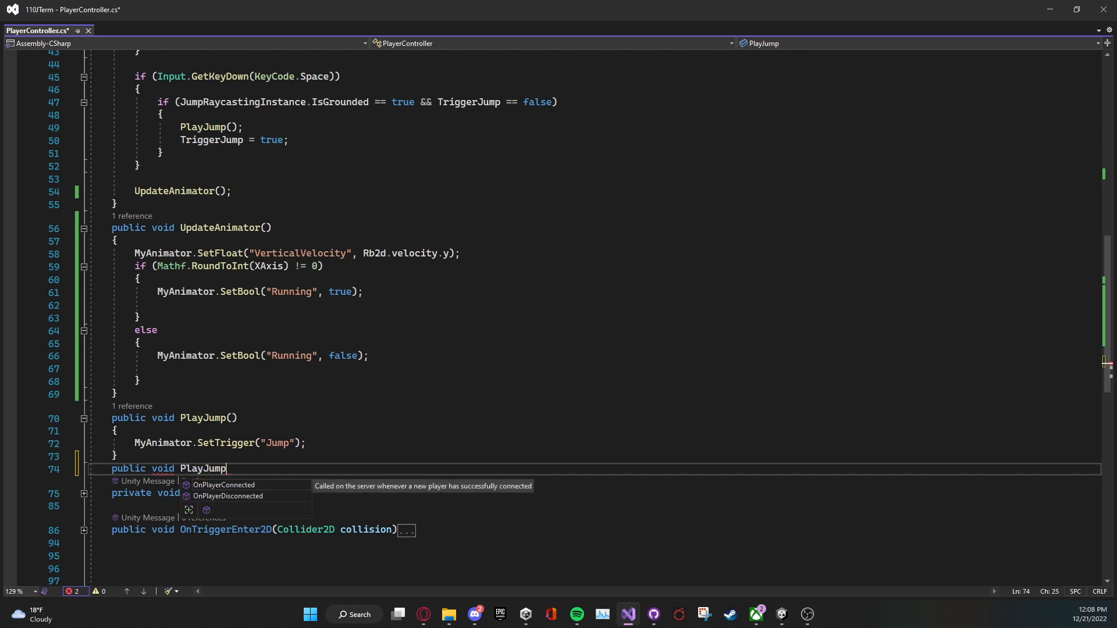
type("SoundEffect()")
key("Return")
key("ctrl+v")
key("ctrl+s")
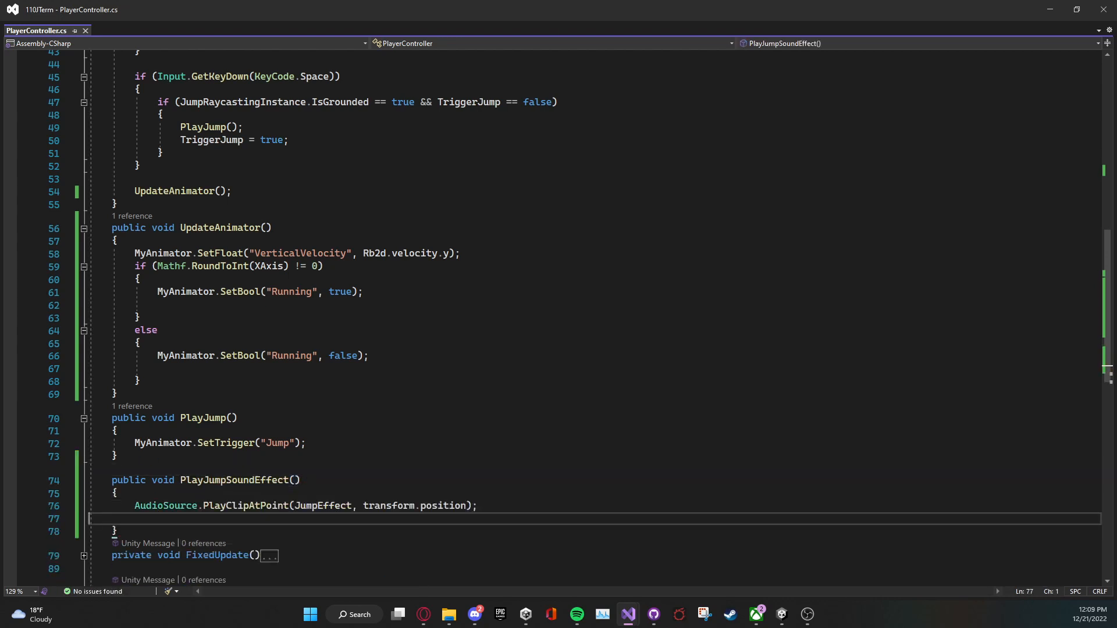
key("BackSpace")
left_click(119, 431)
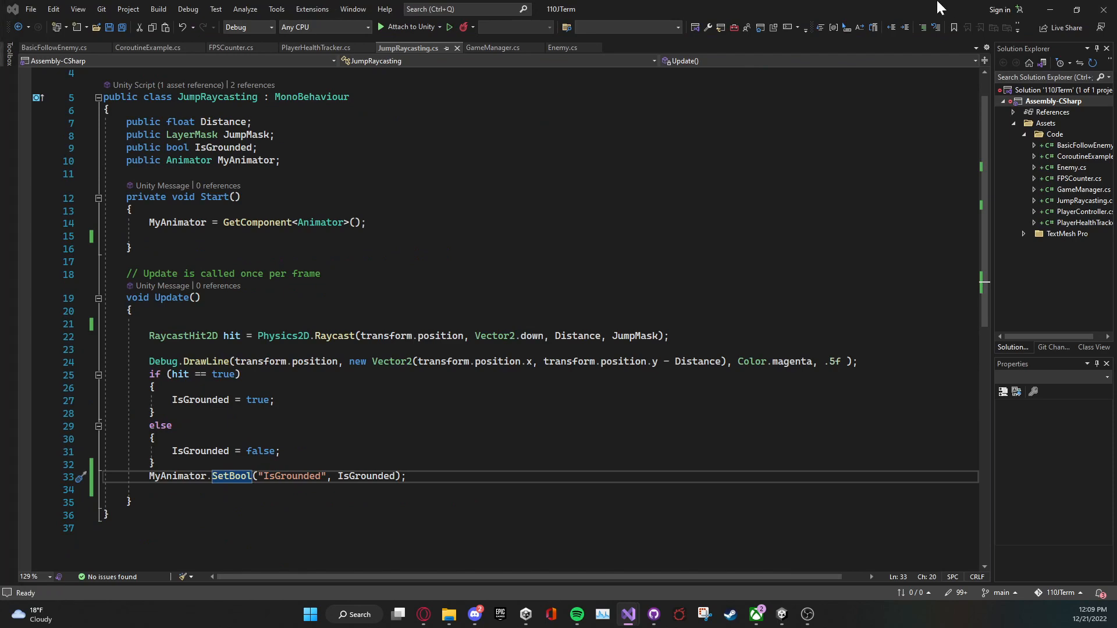
Step: Switch to Unity, dock the Animator beside the Game view and show the Player's Jump clip in the Animation timeline
left_click(1050, 10)
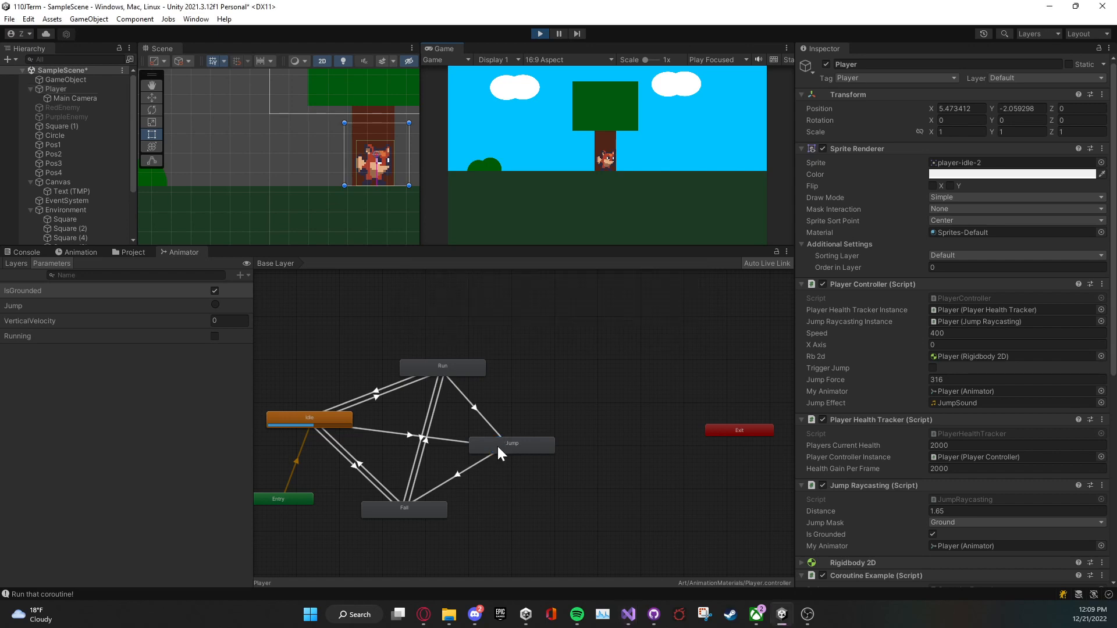
left_click(497, 444)
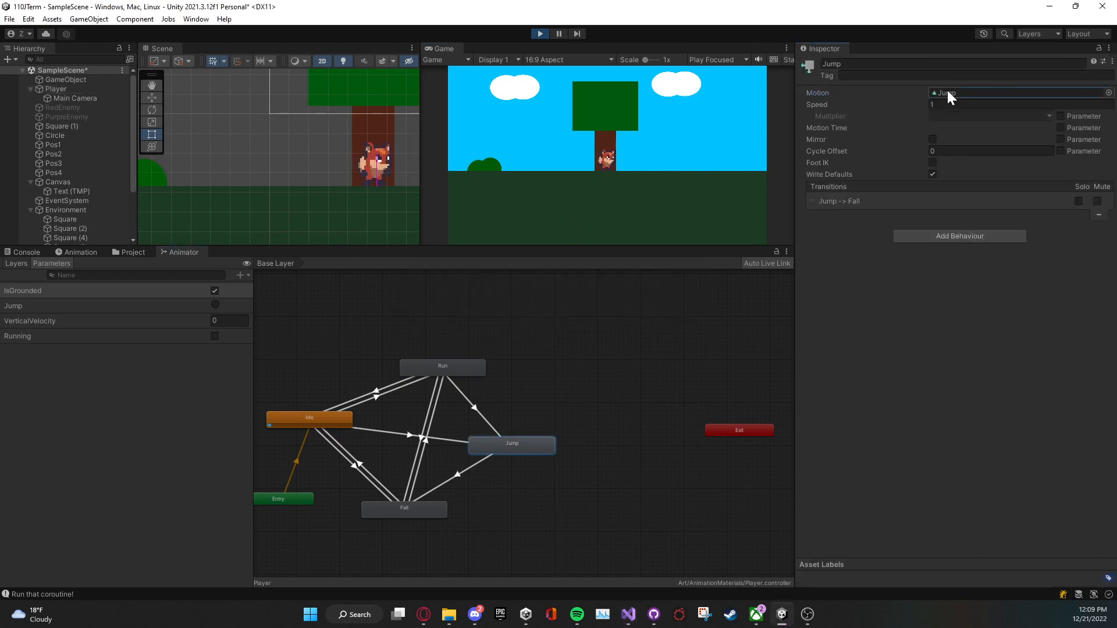
left_click_drag(179, 253, 598, 58)
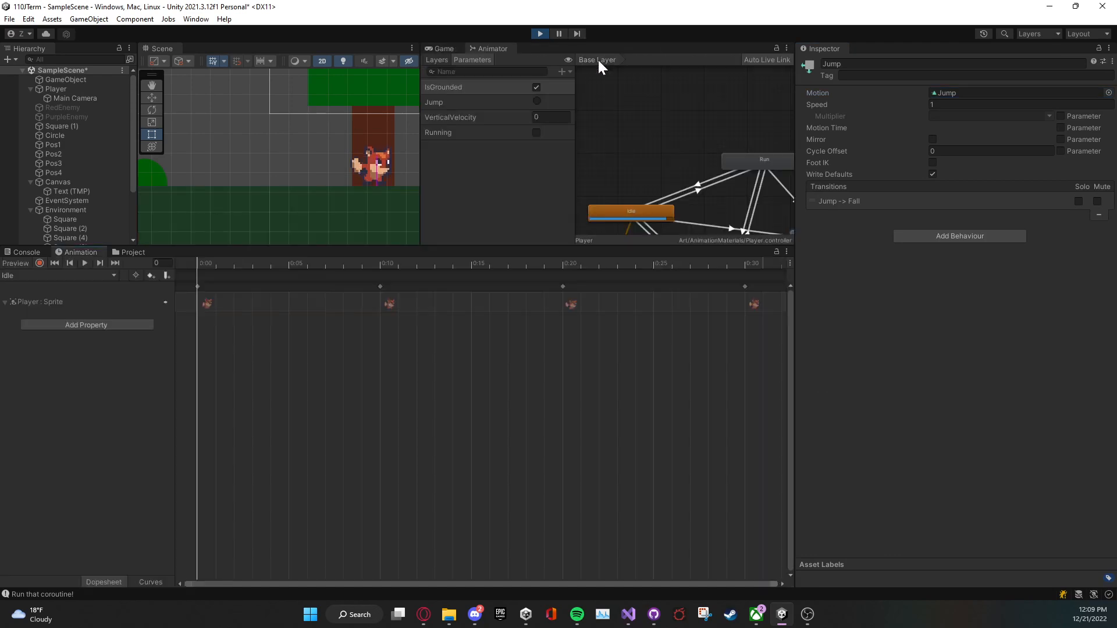
left_click(67, 275)
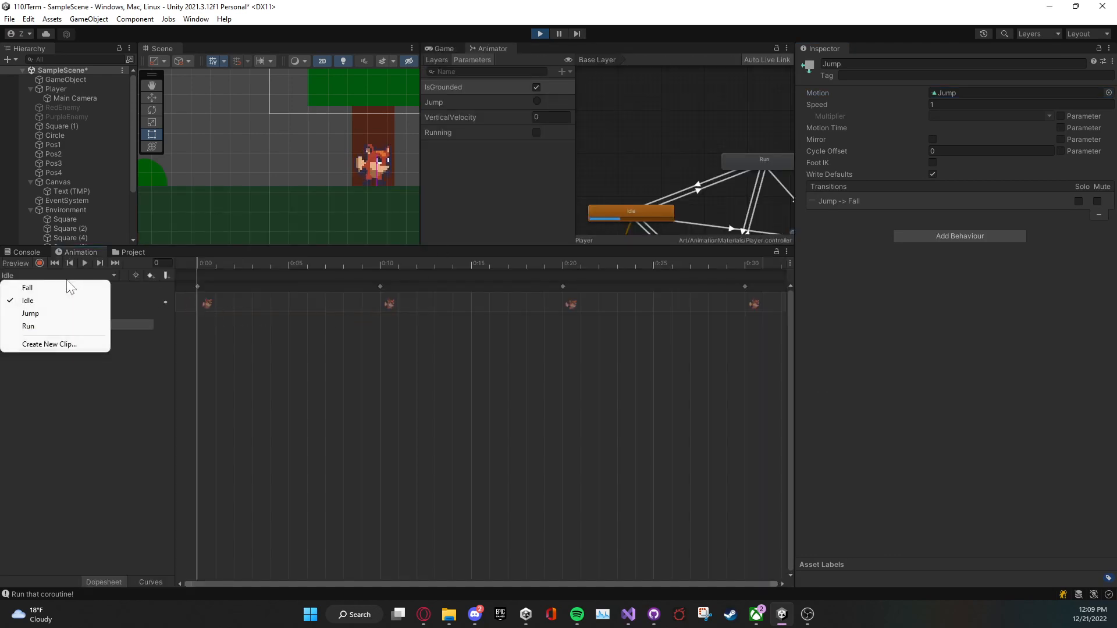
left_click(49, 312)
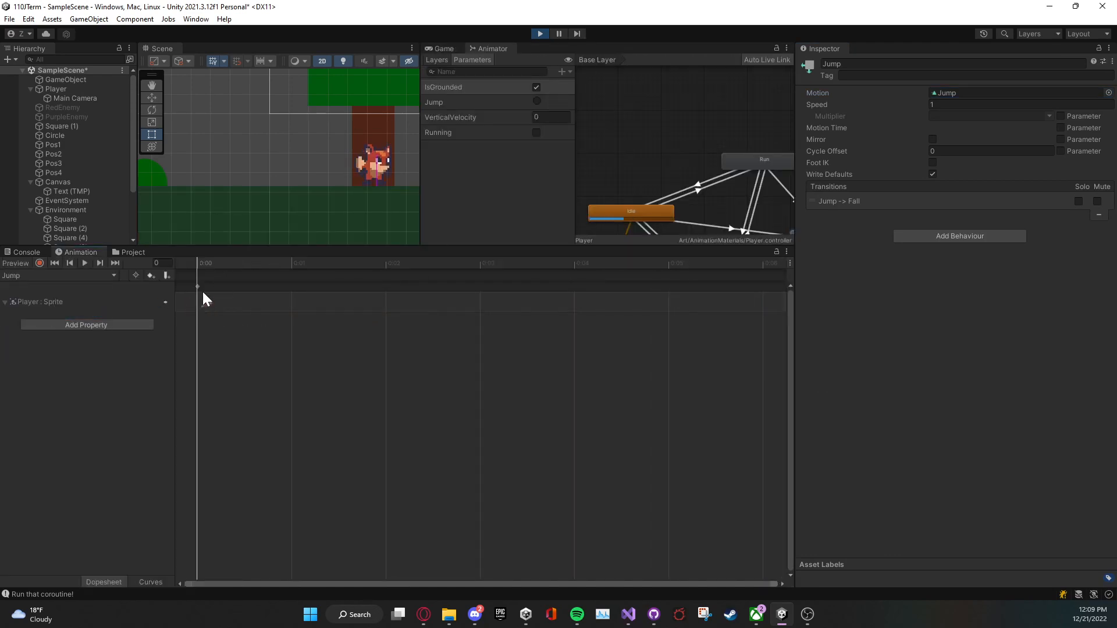
Step: Try adding an animation event at frame 0 of the Jump clip during play mode, calling PlayJumpSoundEffect()
left_click(166, 278)
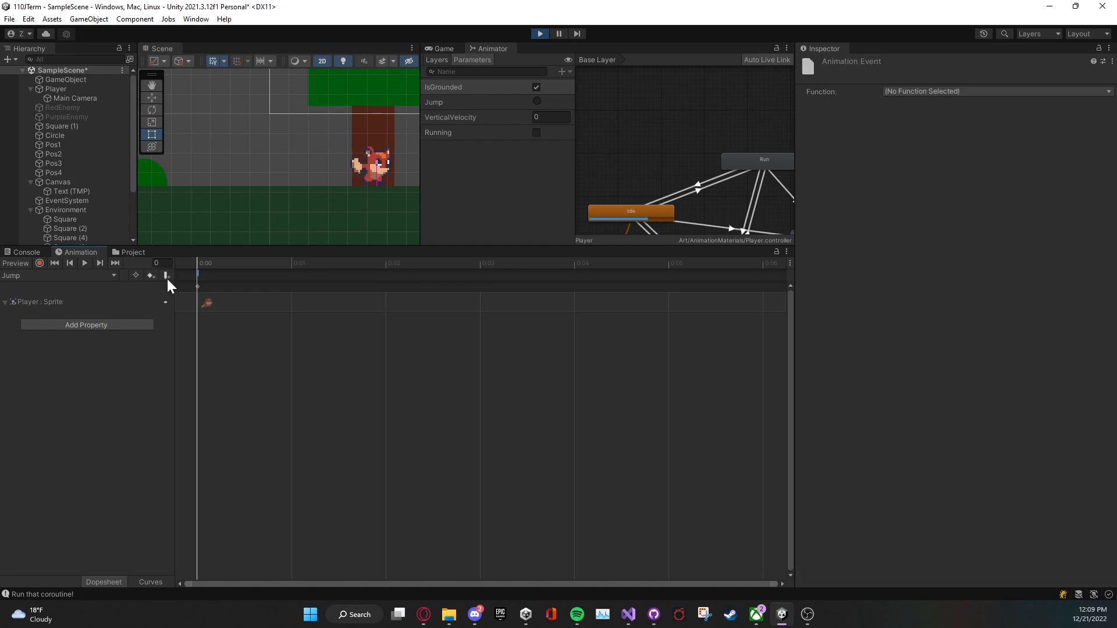
left_click(62, 91)
left_click(198, 271)
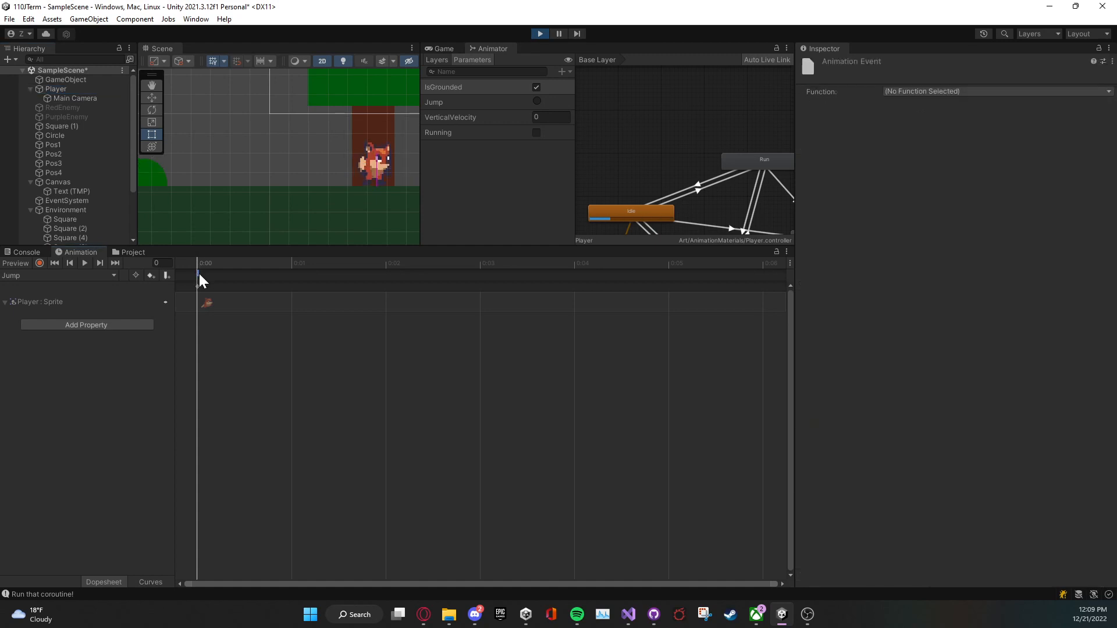
left_click(902, 93)
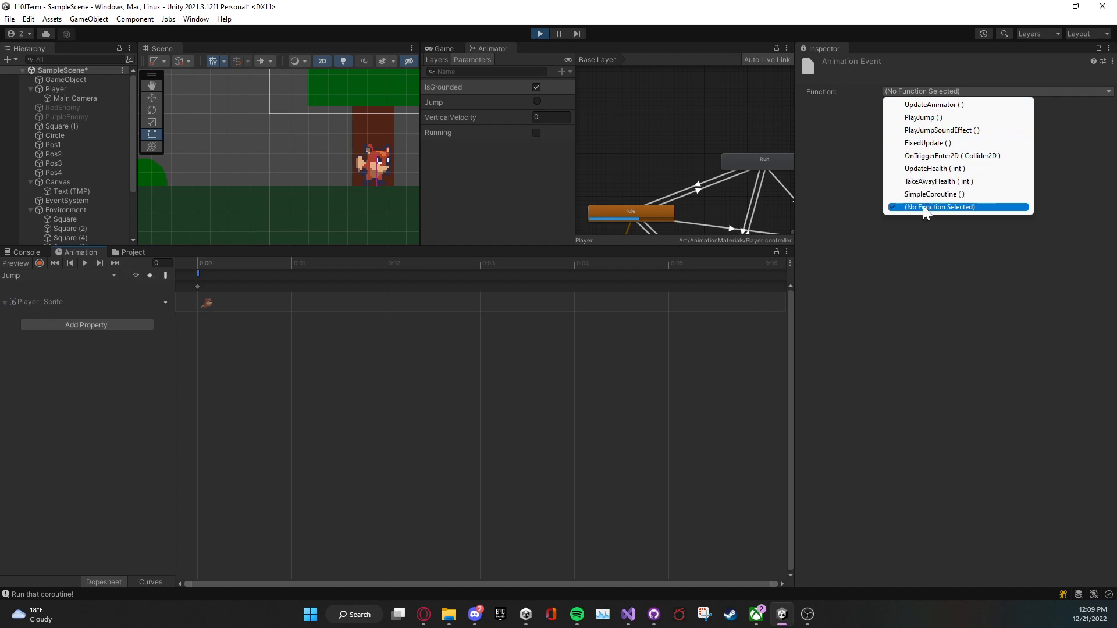
left_click(938, 130)
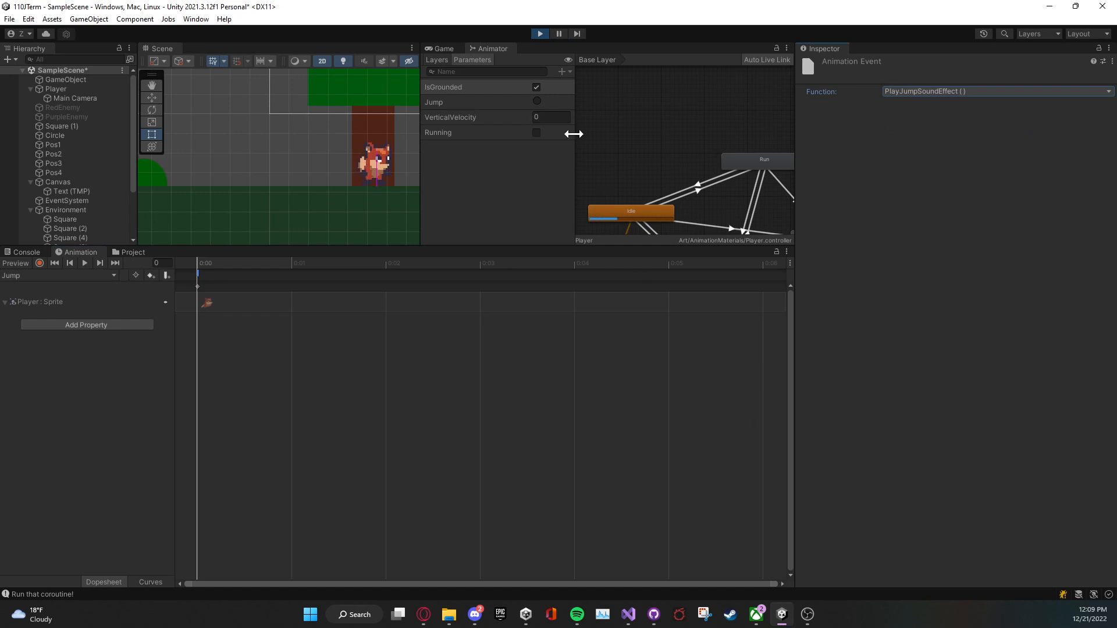
left_click(198, 273)
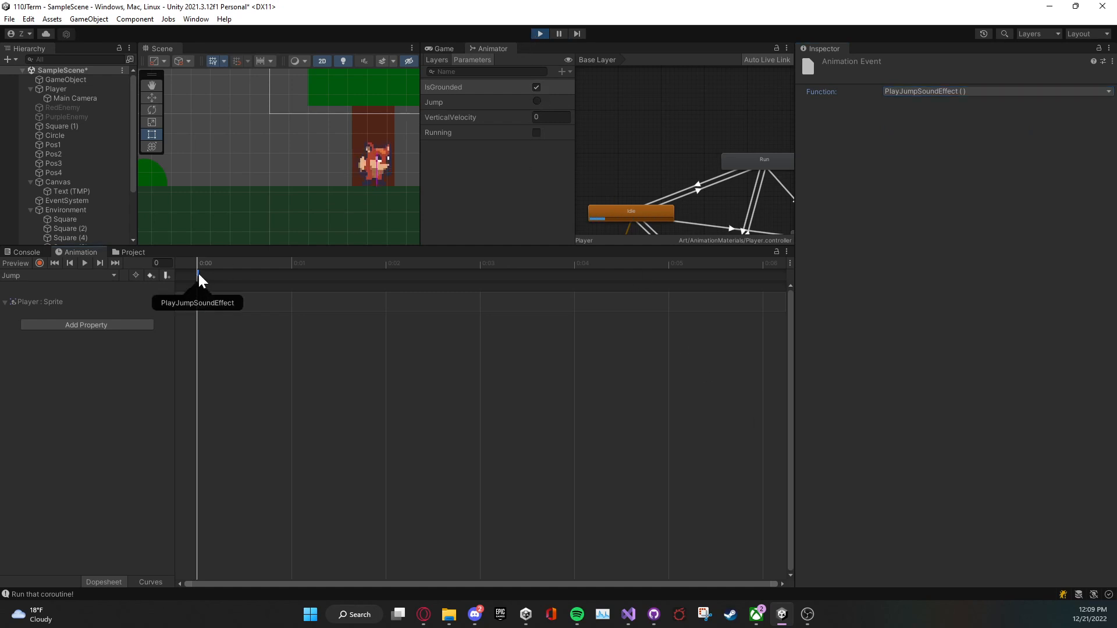
Step: Restart the game, make the character jump several times to check the jump sound, and stop play mode
left_click(536, 34)
left_click(536, 34)
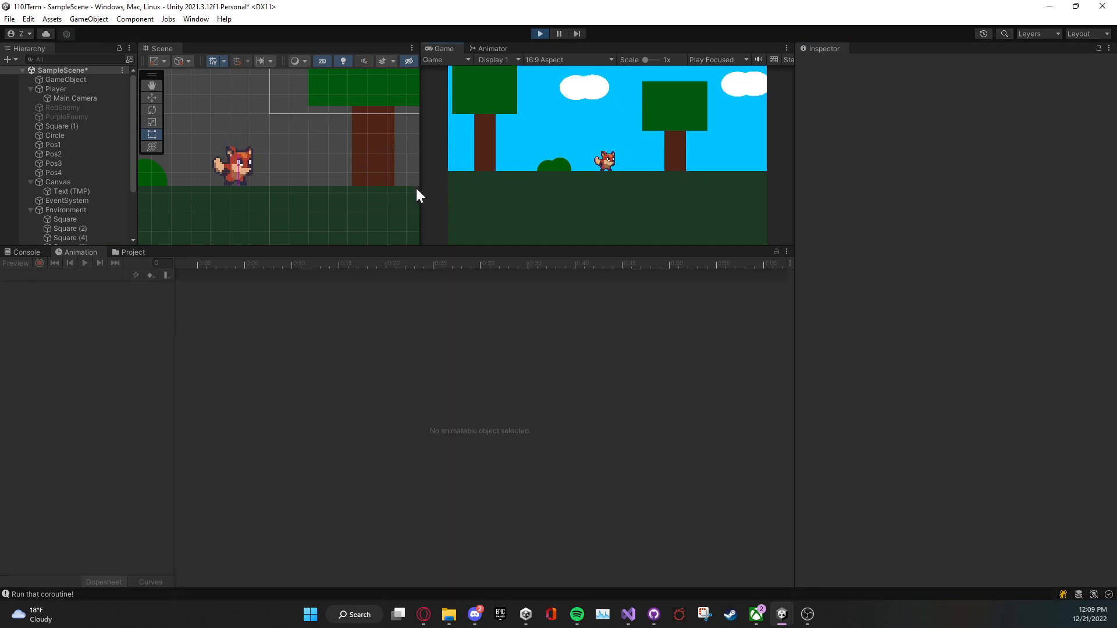
key("space")
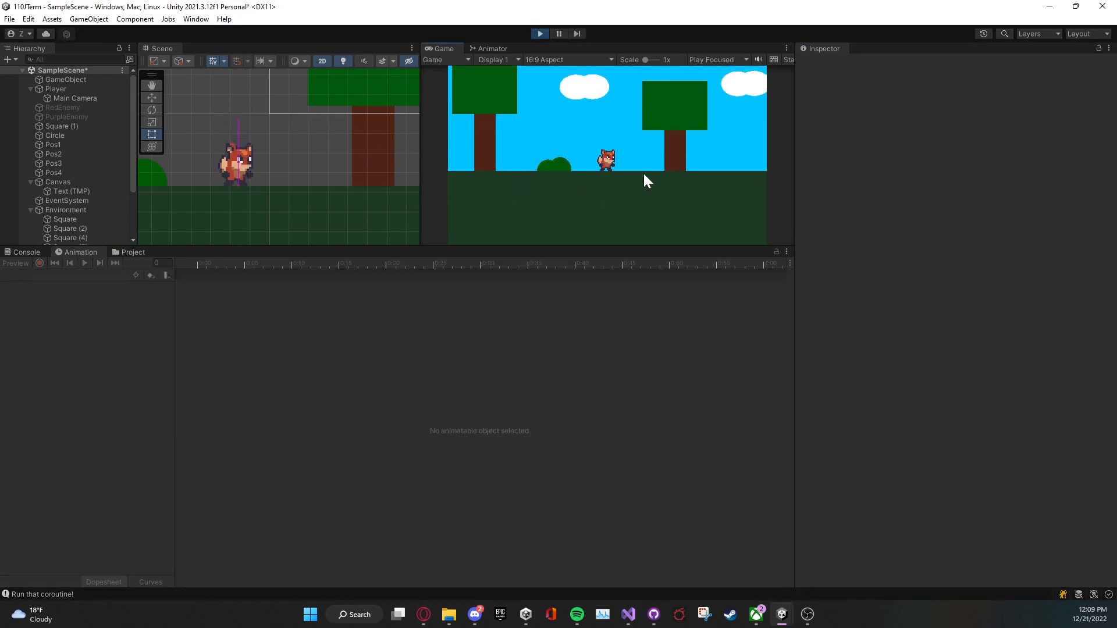
key("space")
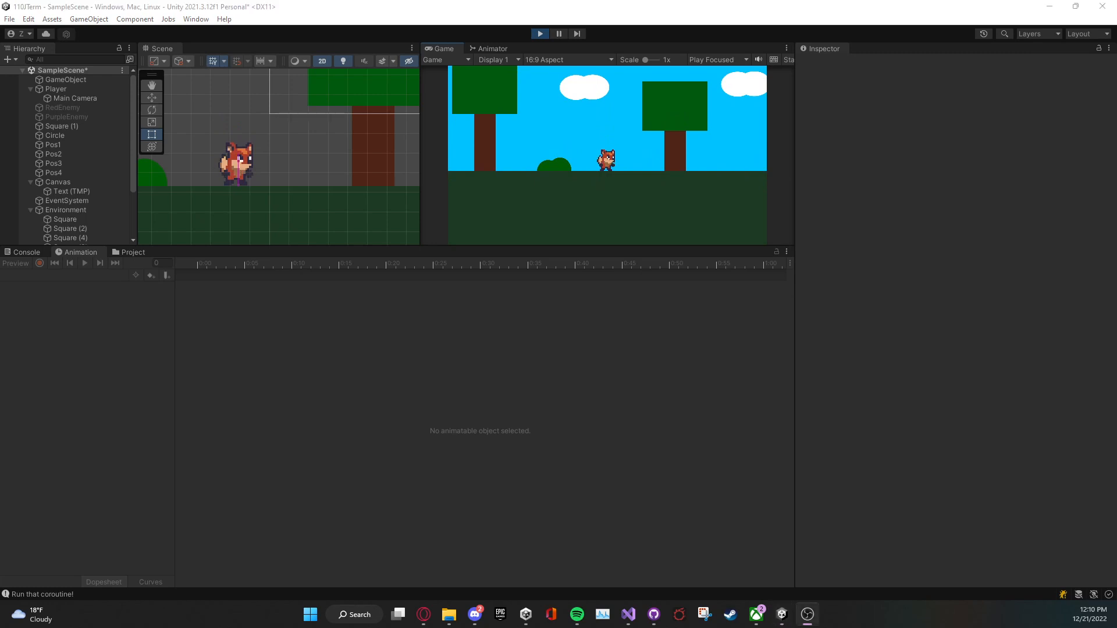
left_click(578, 164)
key("space")
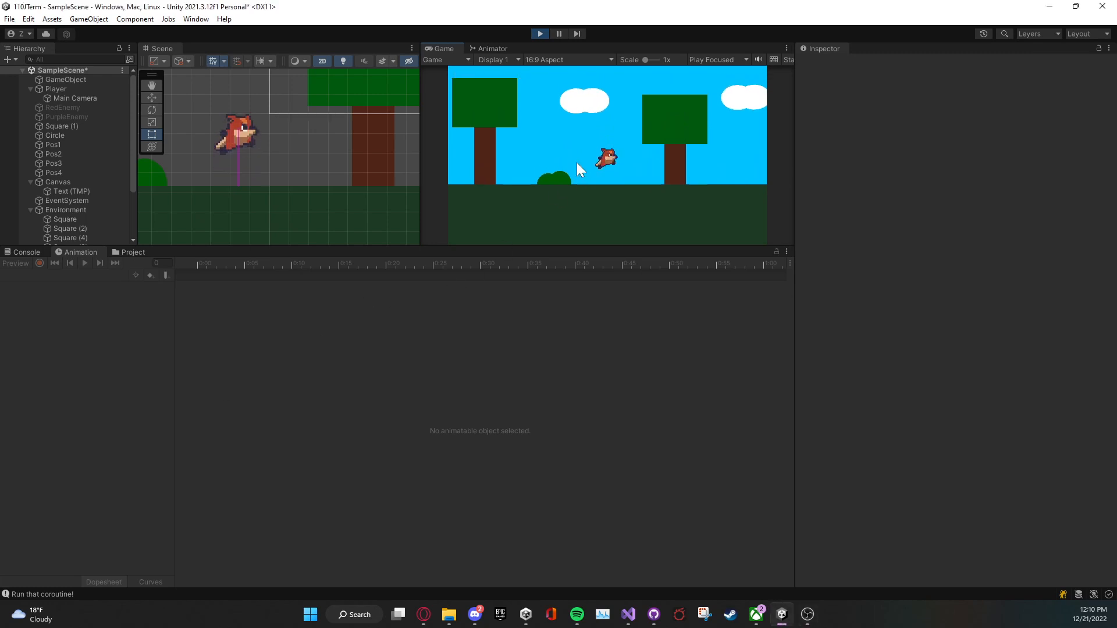
key("space")
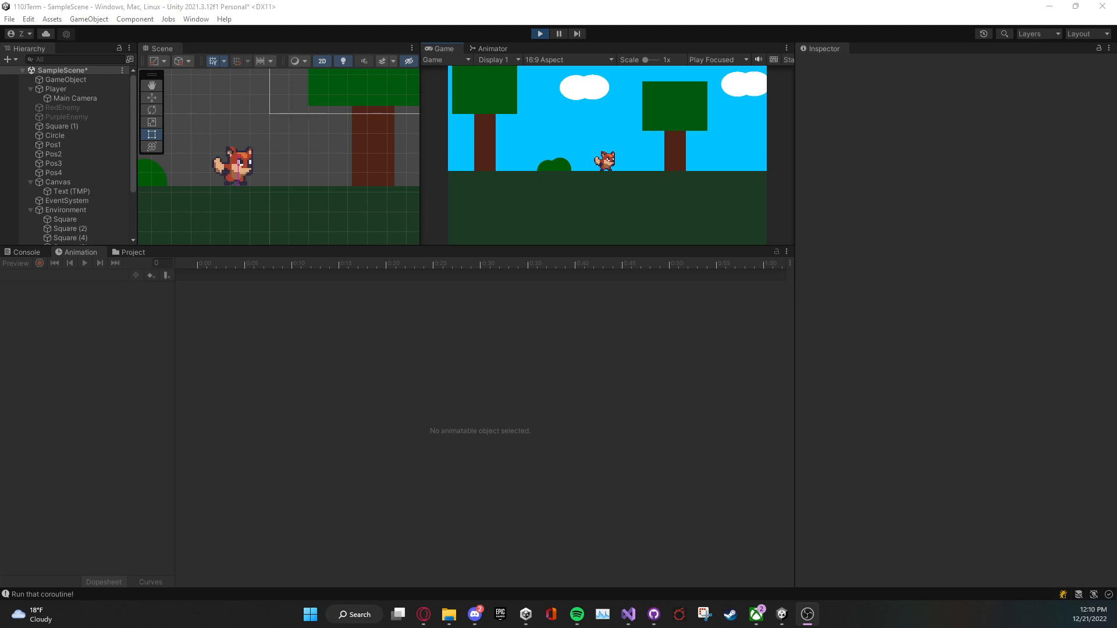
left_click(532, 156)
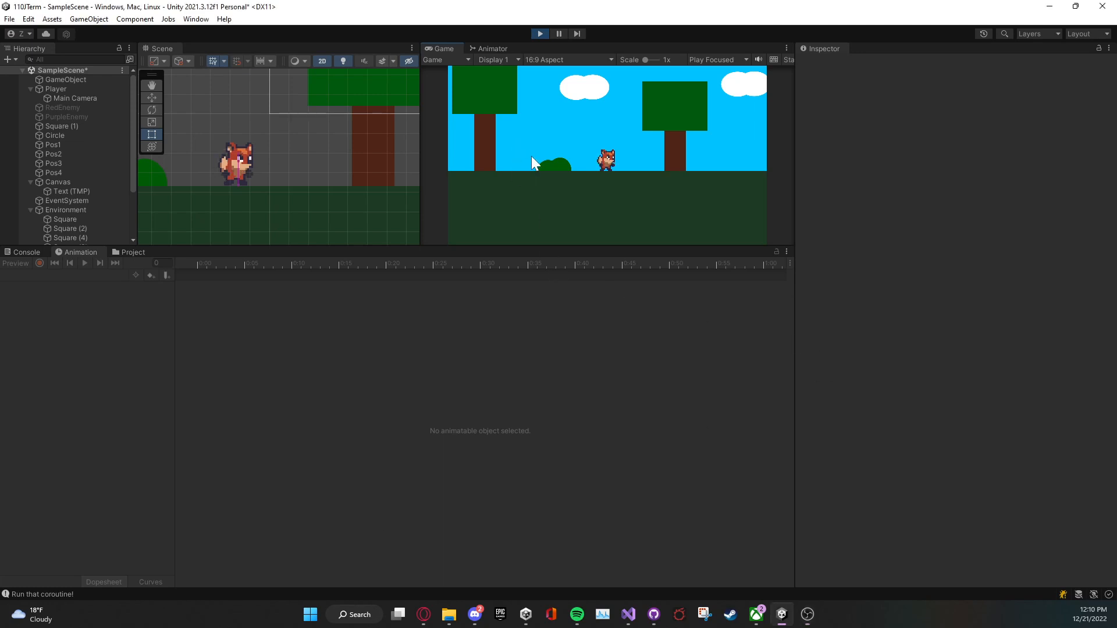
left_click(543, 36)
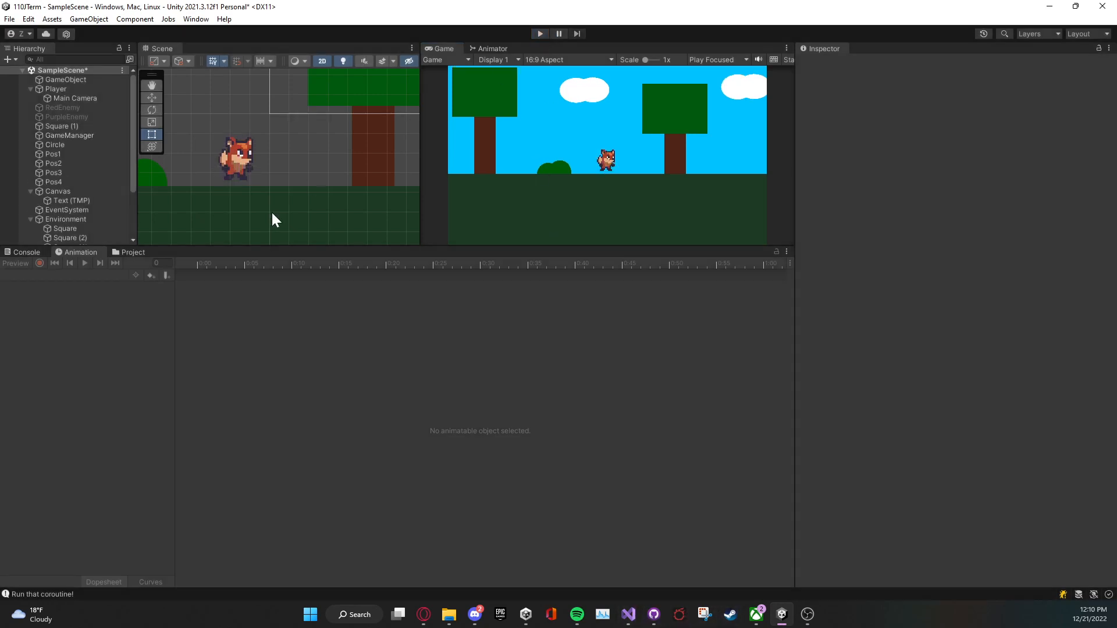
Step: Add an animation event at frame 0 of the Player's Jump clip with PlayJumpSoundEffect() as its function
left_click(133, 252)
left_click(79, 252)
left_click(52, 89)
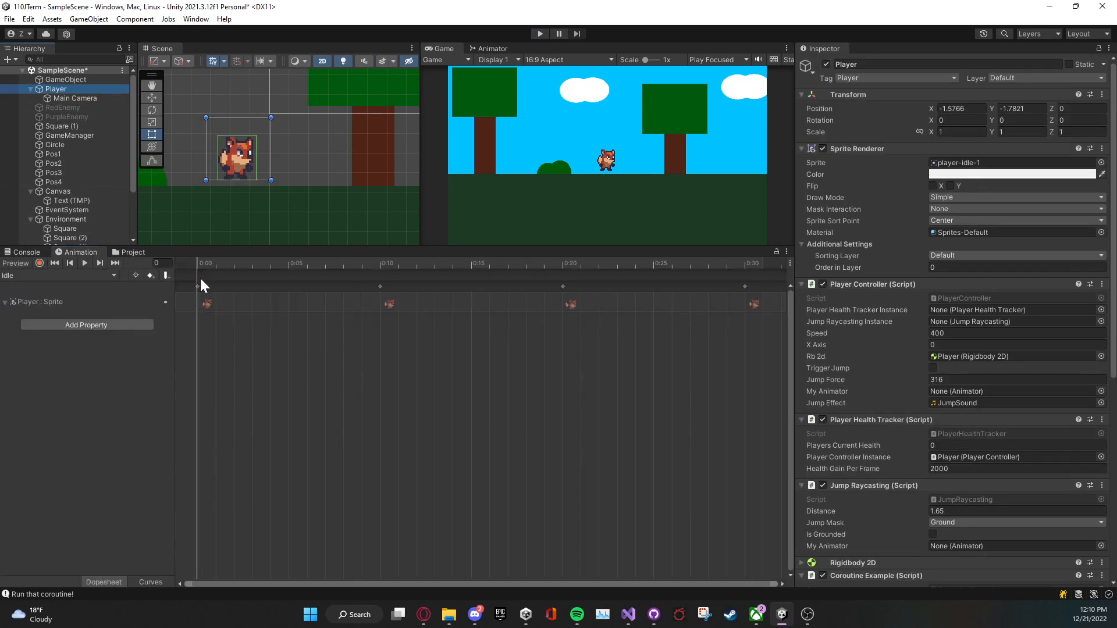
left_click_drag(204, 260, 175, 259)
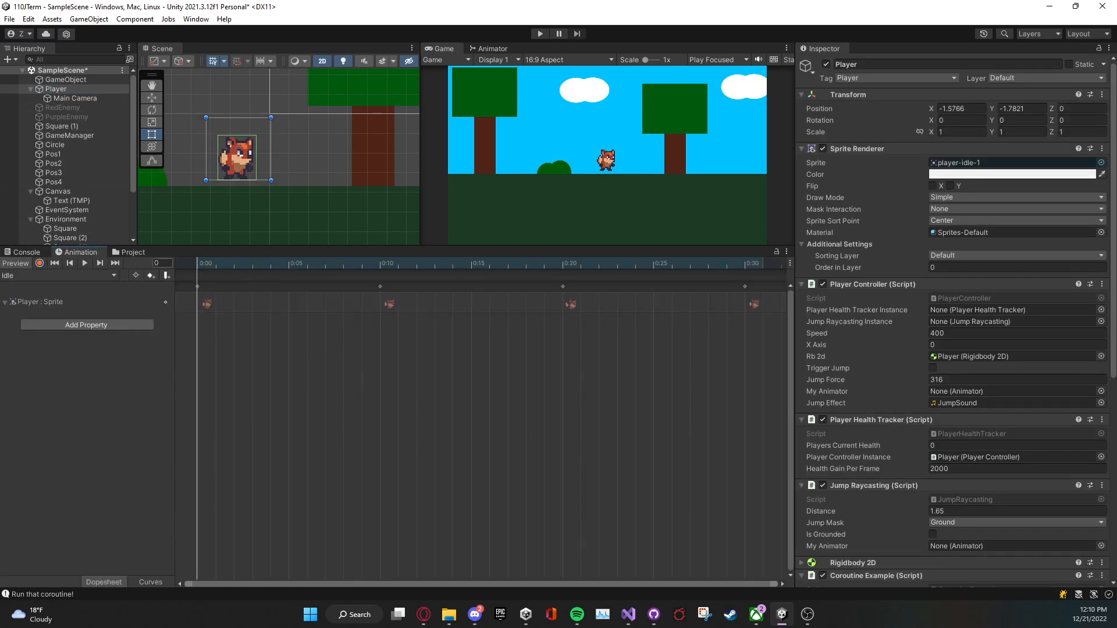
left_click(97, 273)
left_click(85, 309)
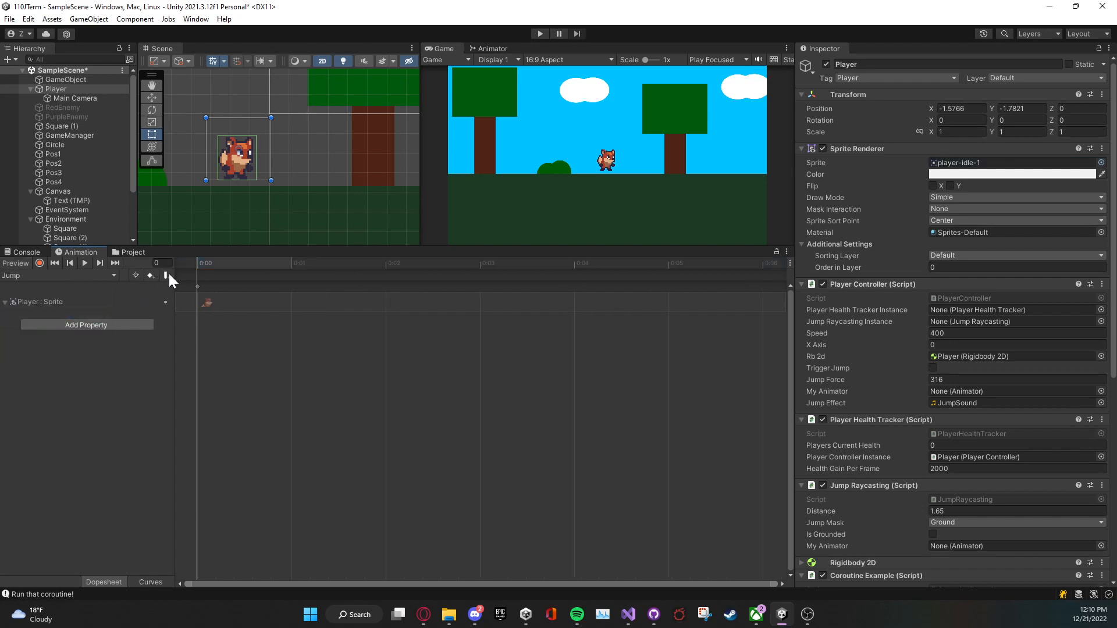
left_click(167, 276)
left_click(894, 93)
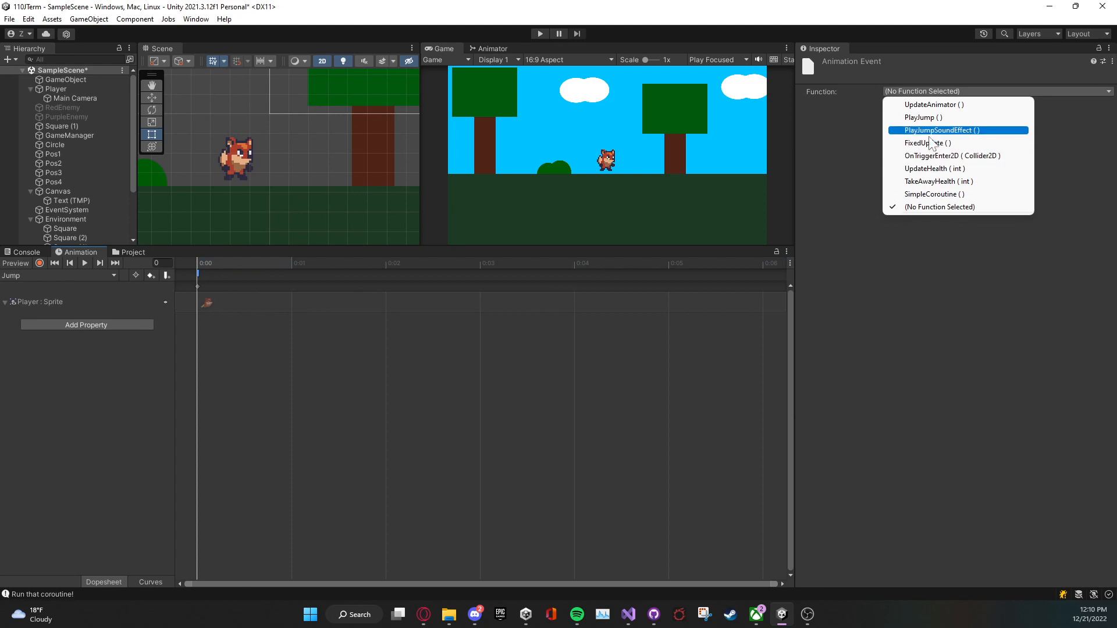
left_click(937, 130)
Step: Run the game and make the character jump to test the Jump clip's sound event
left_click(540, 34)
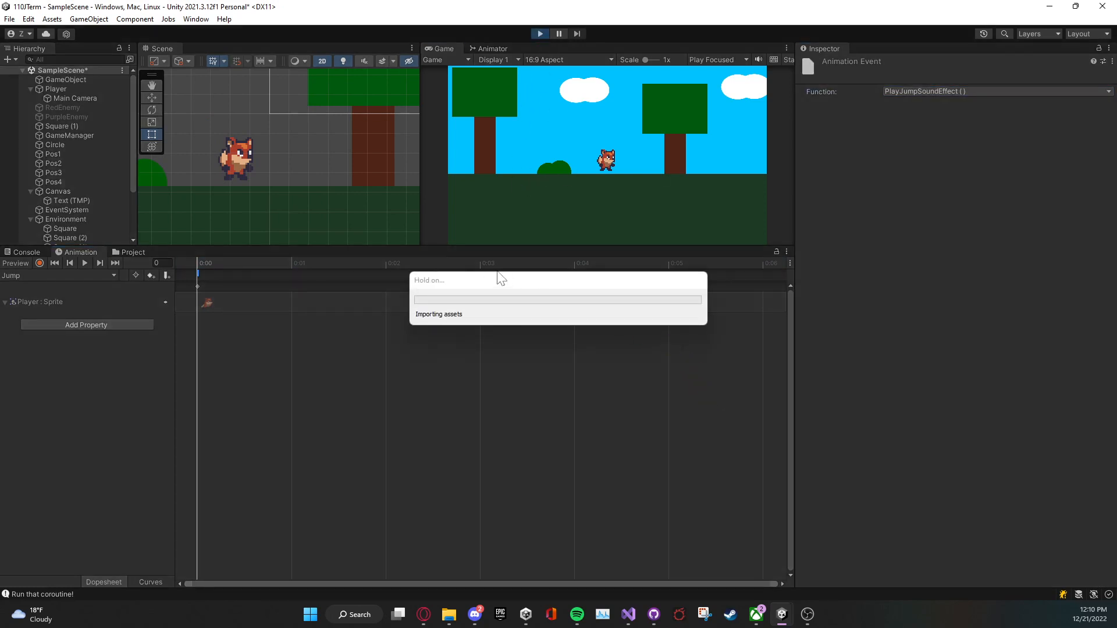
key("space")
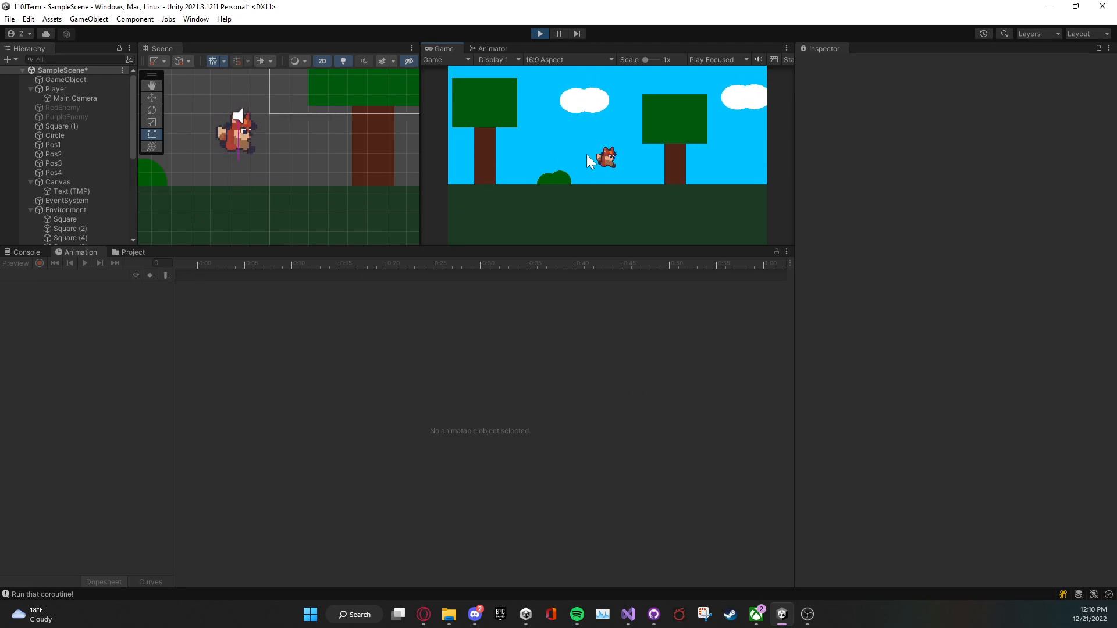
key("space")
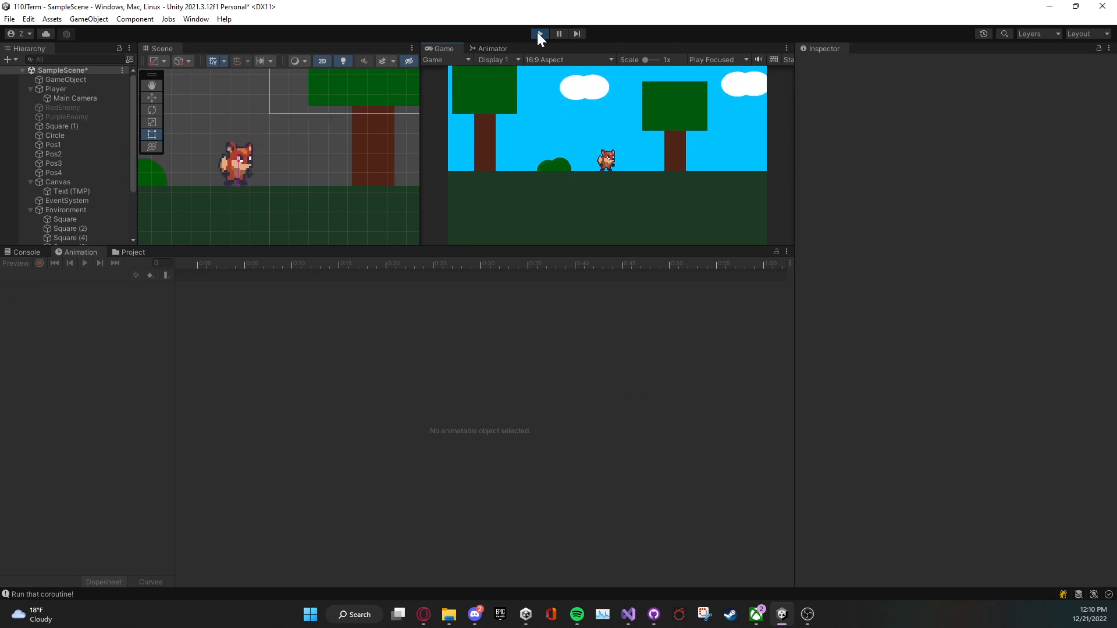
Step: Disable Loop Time on the Jump animation clip in Assets/Art/AnimationMaterials
left_click(124, 251)
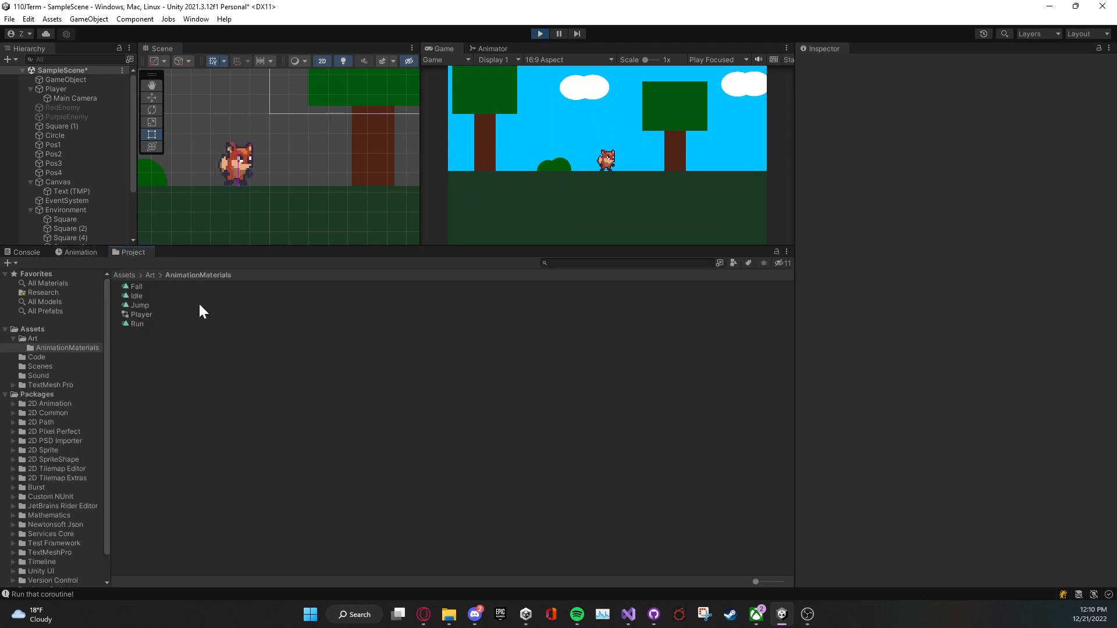
left_click(159, 305)
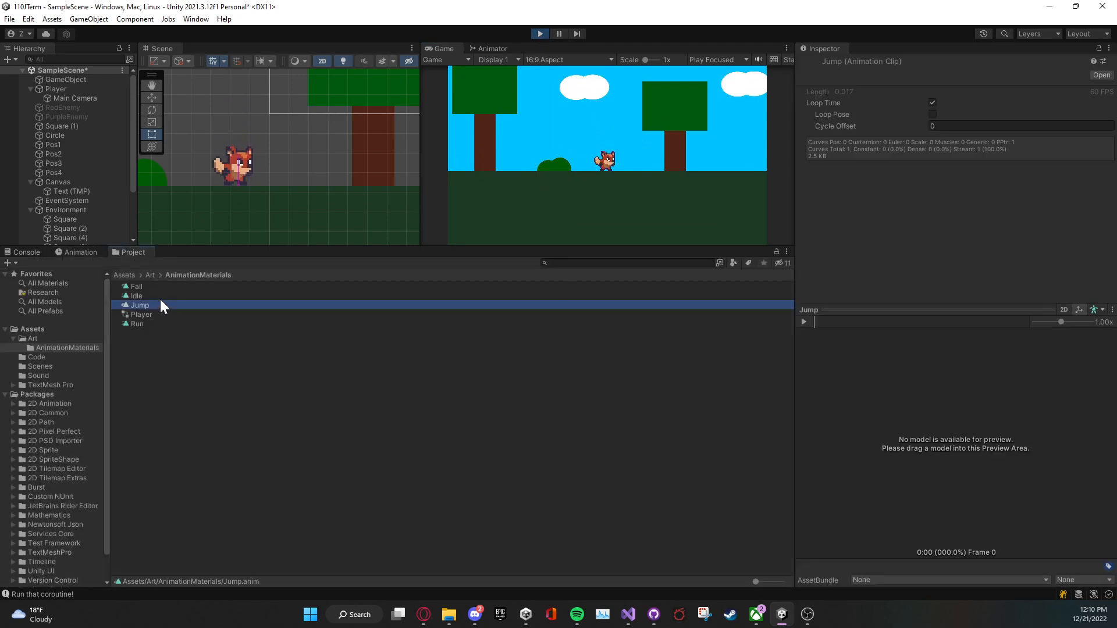
left_click(932, 103)
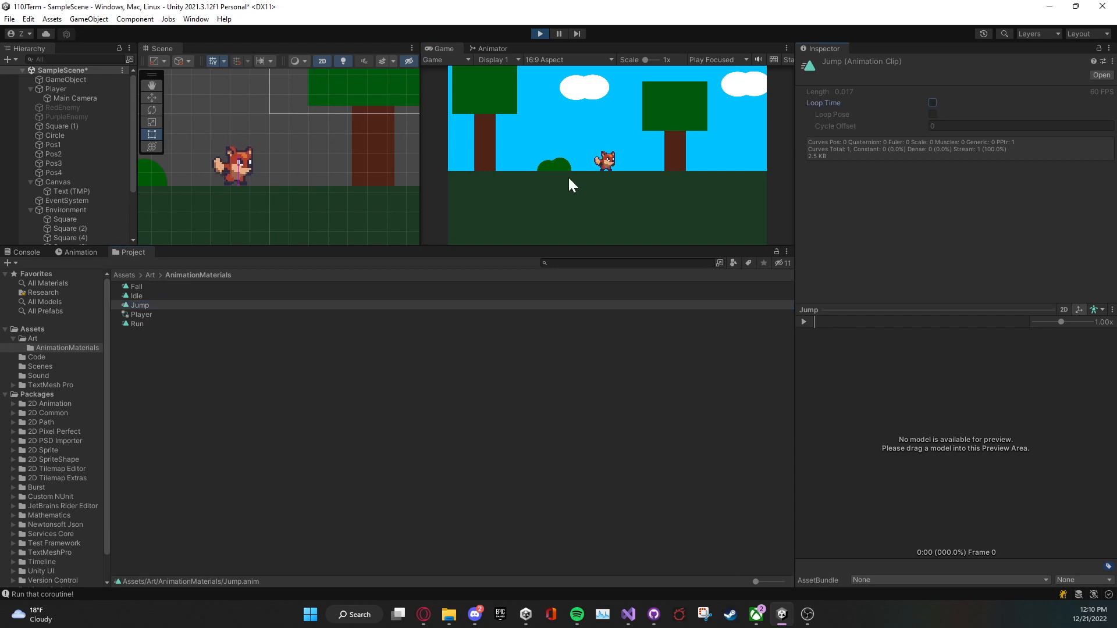
Step: Test repeated jumps in the running game with the non-looping Jump clip, and bring its animation timeline back into view
left_click(568, 176)
key("space")
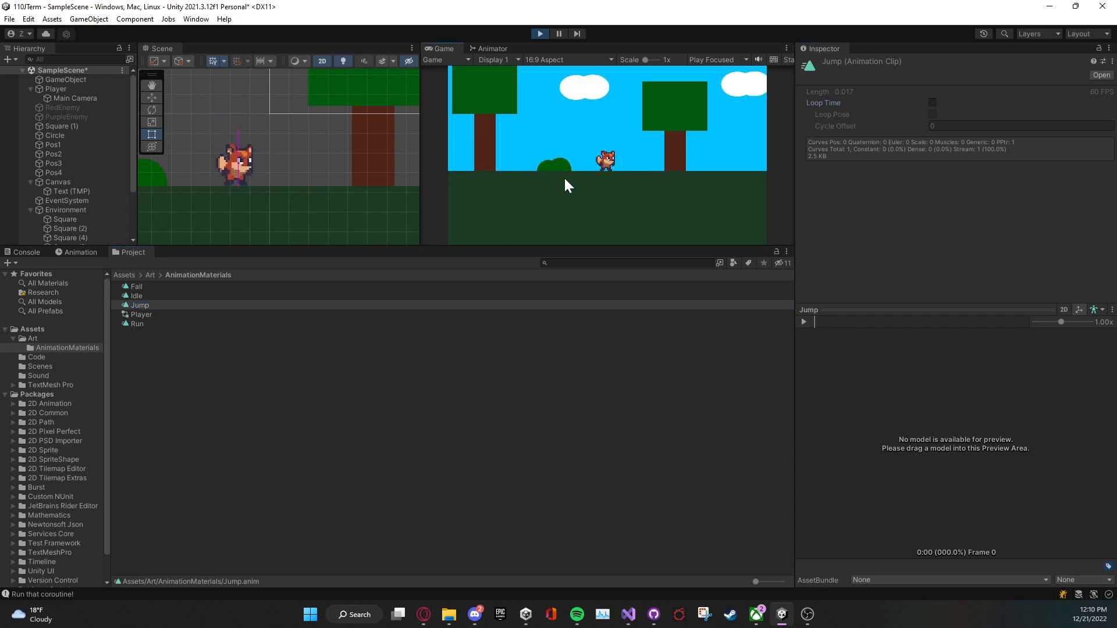
key("space")
key("space")
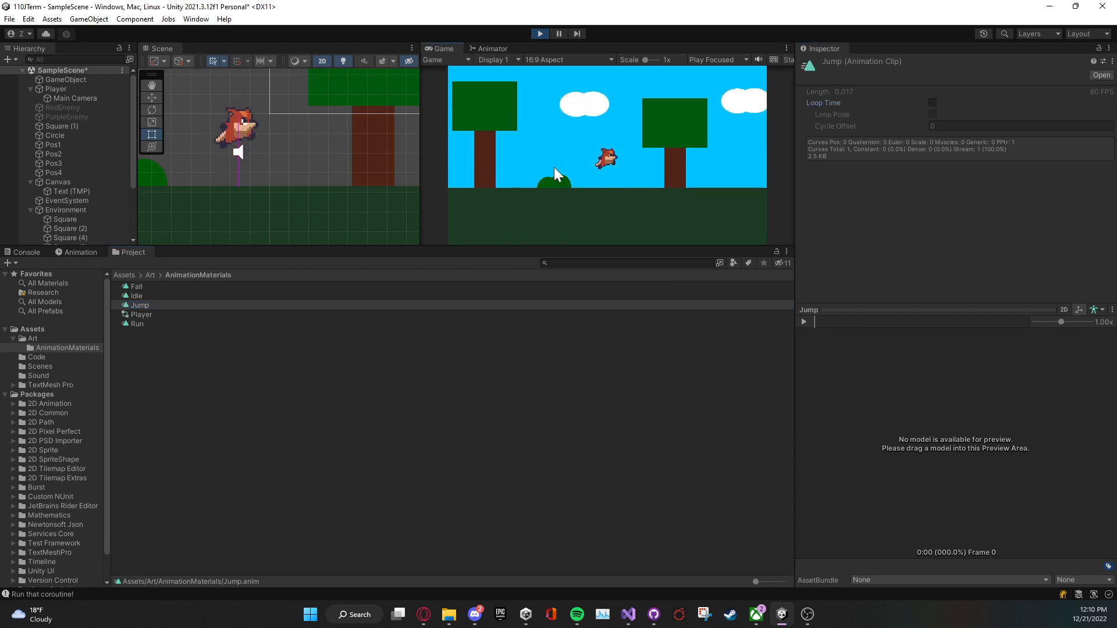
left_click(82, 252)
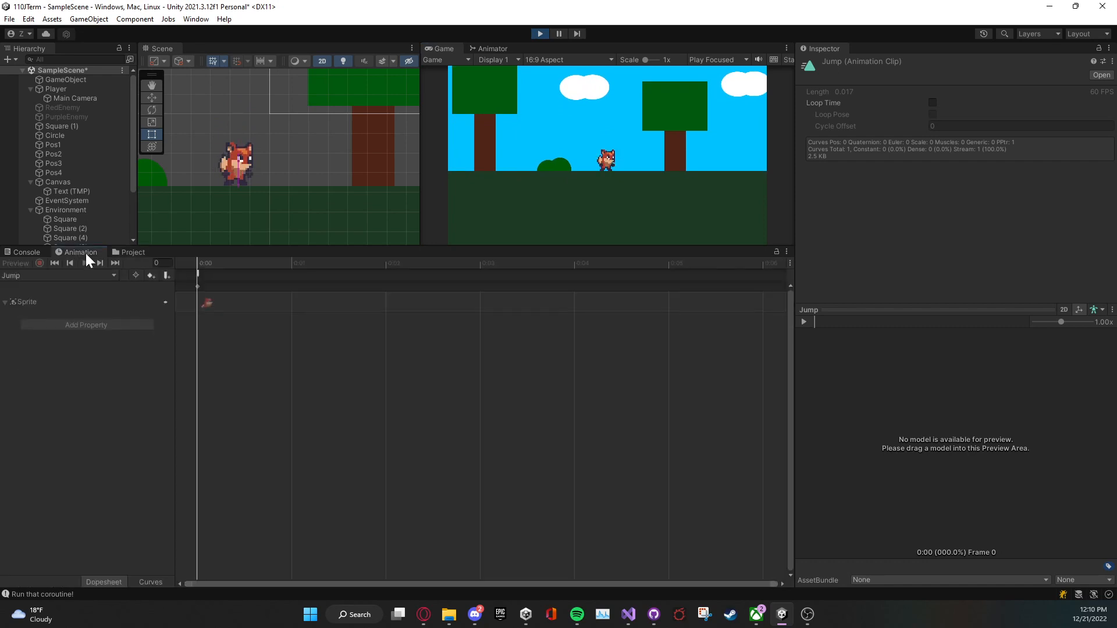
Step: Inspect the animation event at frame 0 of the Jump clip and return the playhead to frame 0
left_click(198, 273)
left_click(293, 264)
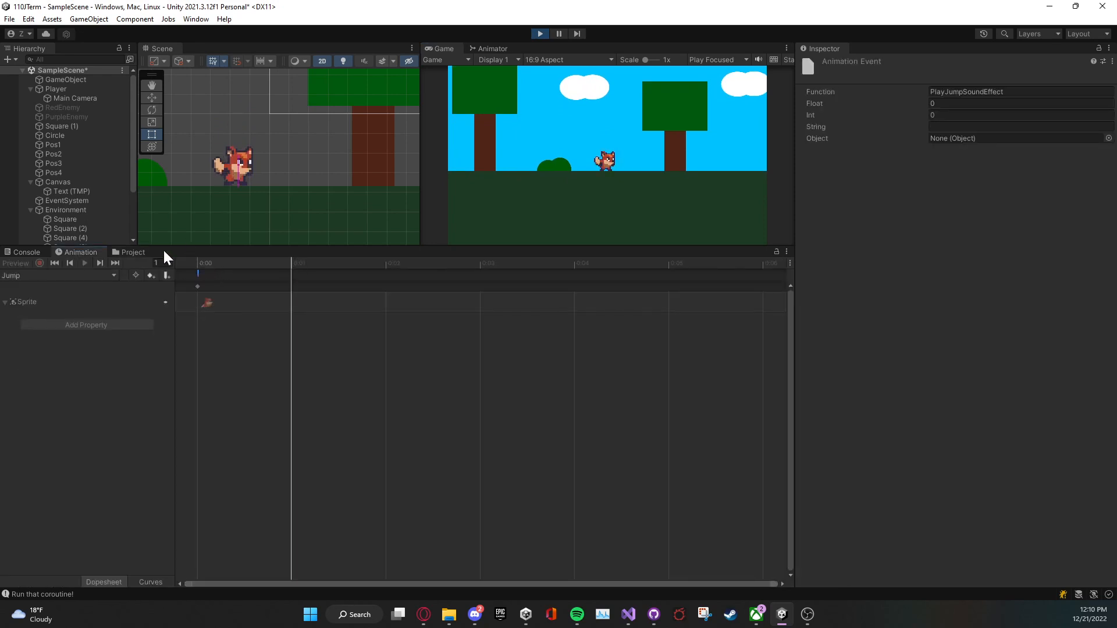
left_click(210, 263)
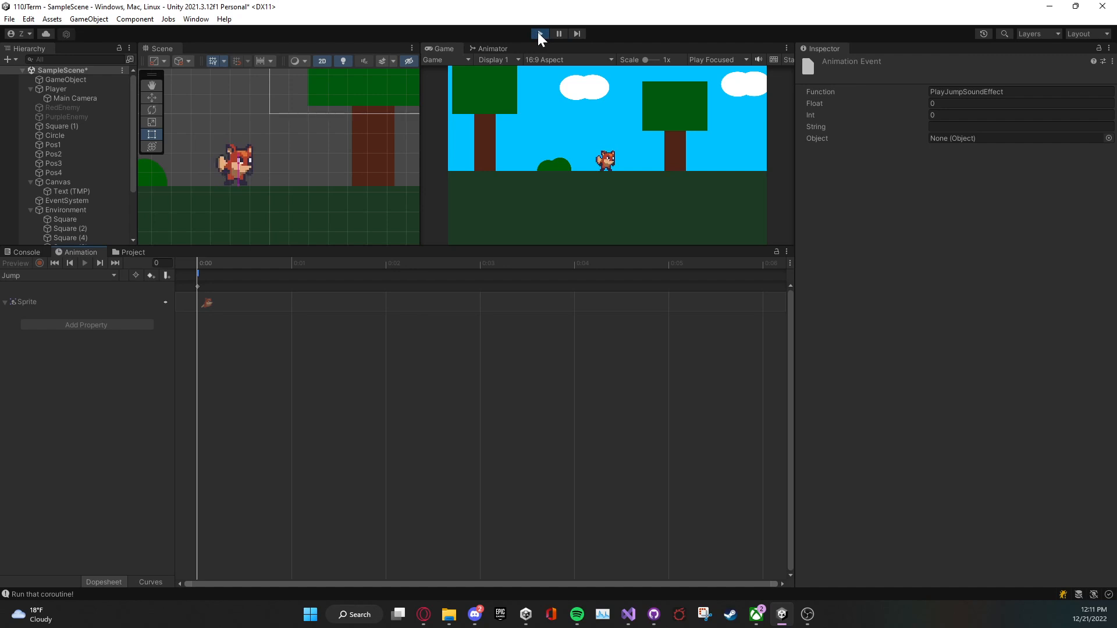
Step: Select the Player character in the scene and stop the running game
left_click(233, 169)
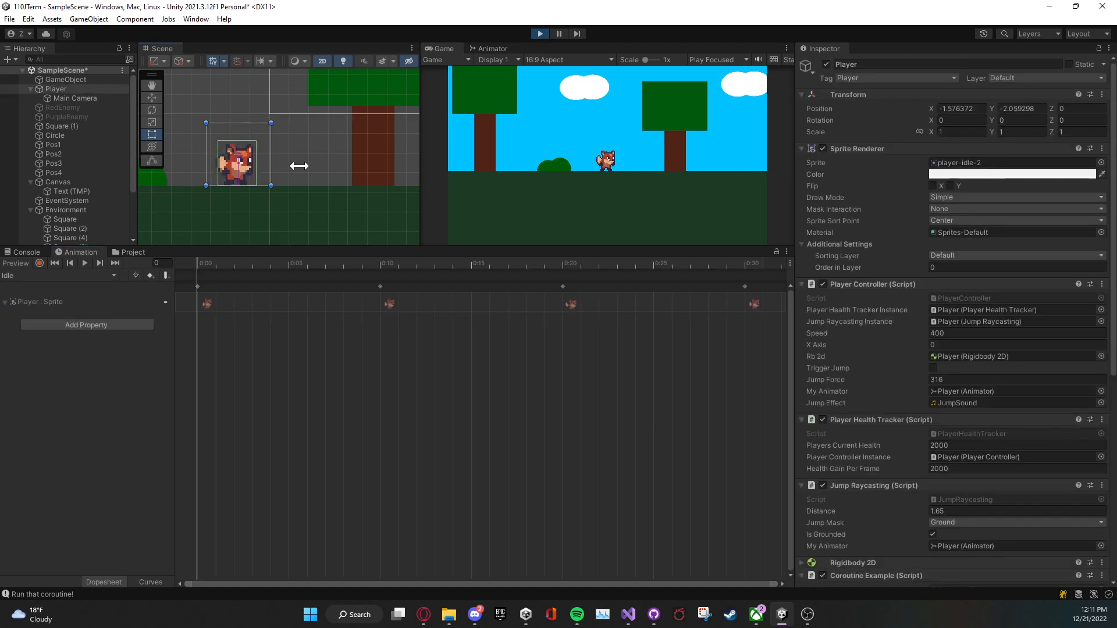
left_click(19, 276)
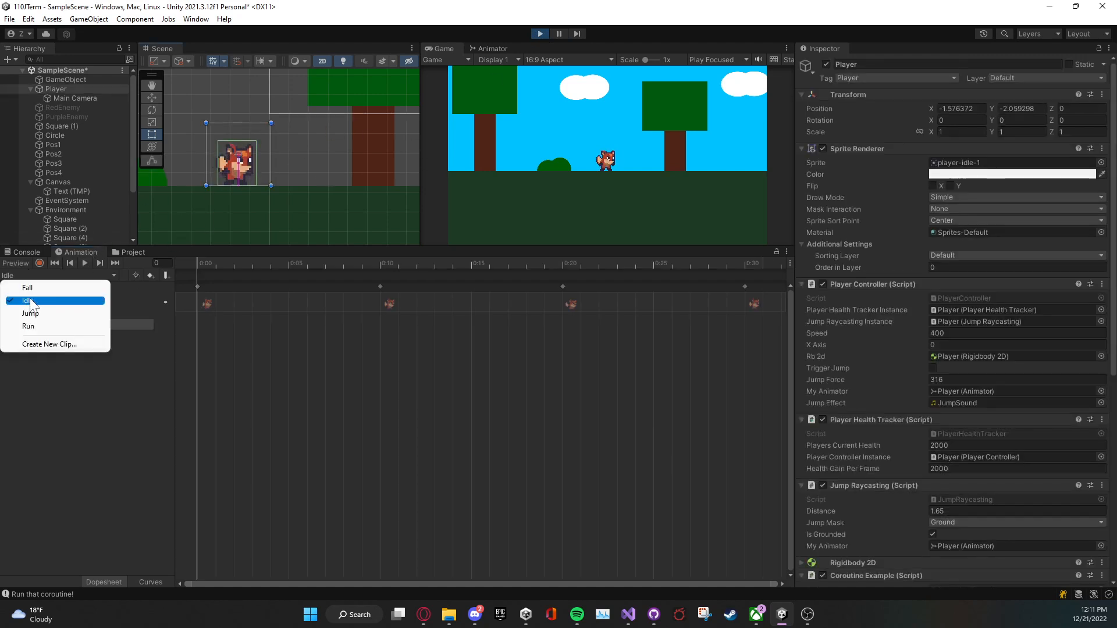
left_click(541, 34)
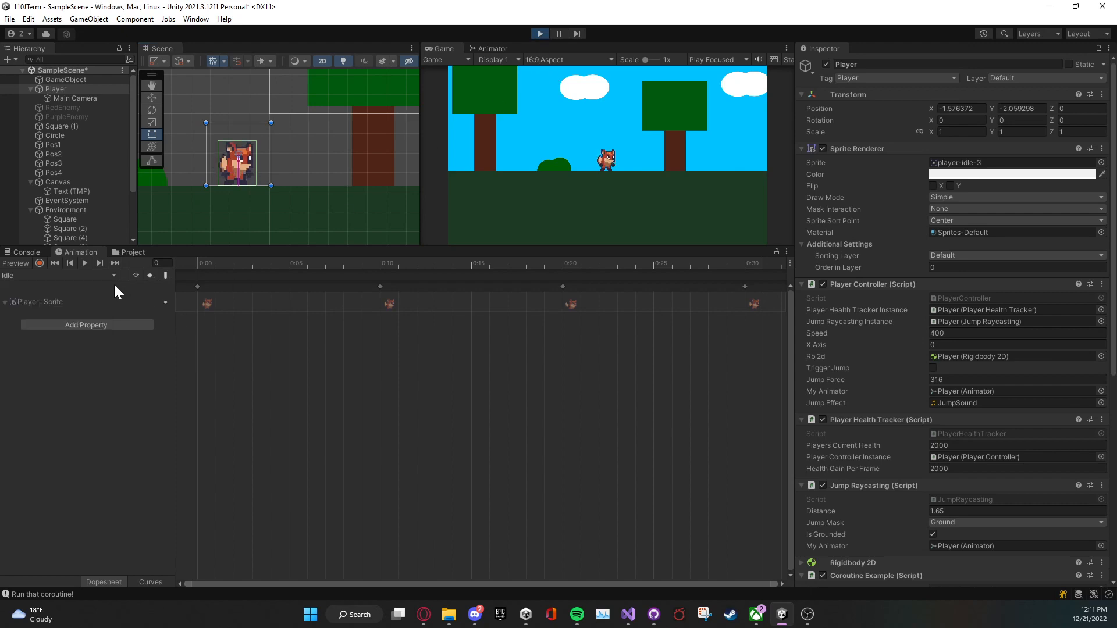
left_click(65, 276)
left_click(539, 35)
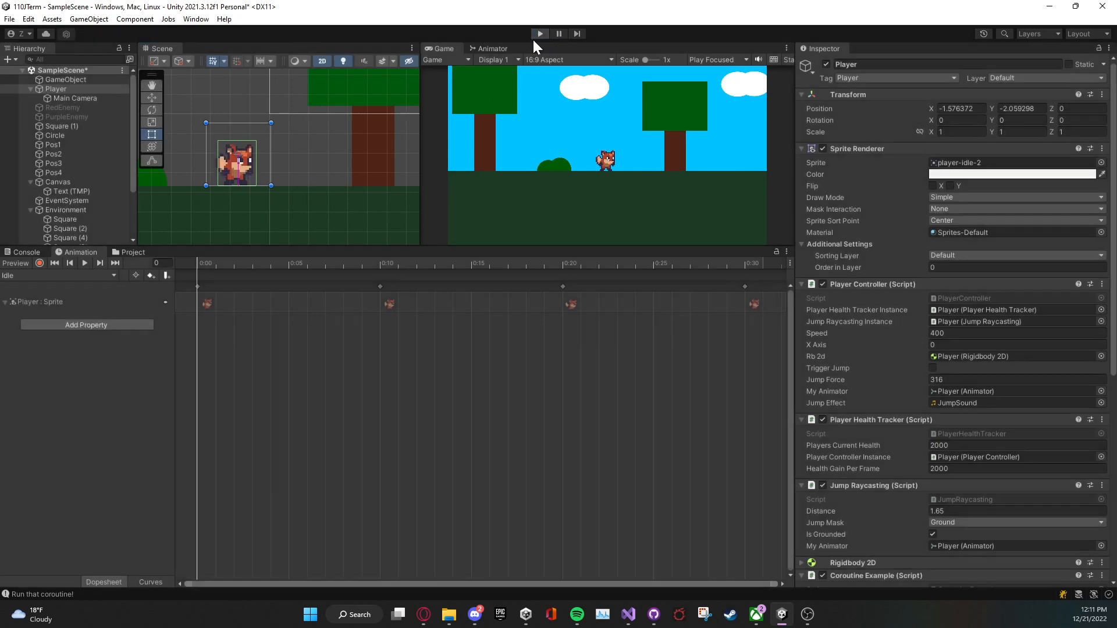
Step: Create a new animation clip for the Player named DumbANimation in Assets/Art/AnimationMaterials
left_click(87, 276)
left_click(72, 342)
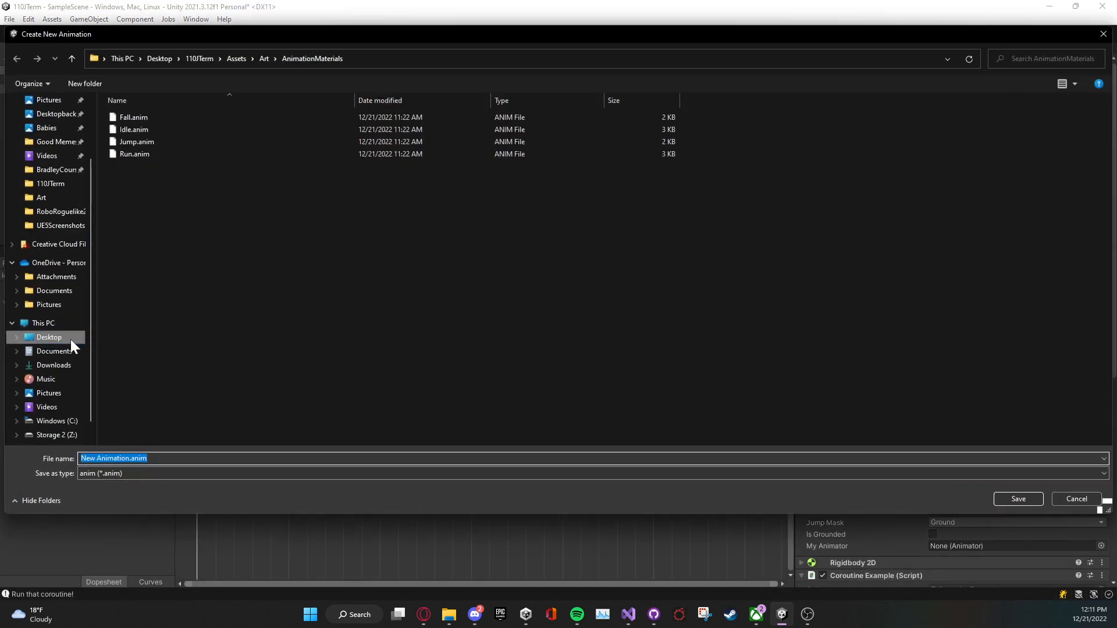
type("DumbANimation")
key("Return")
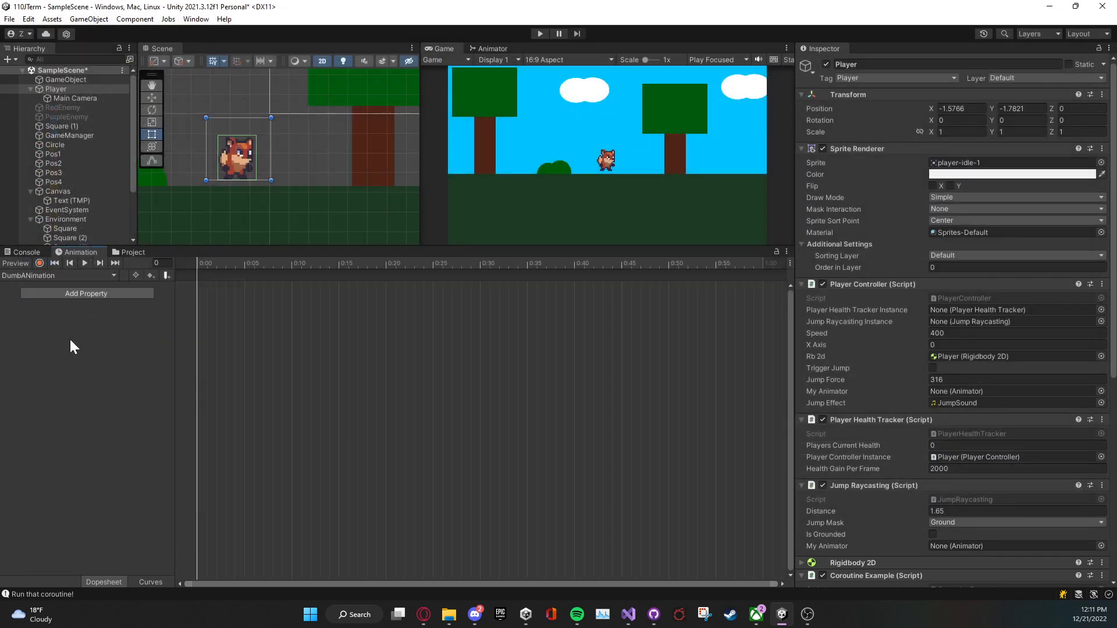
Step: Record Player position keyframes at frames 0, 10 and 20 of DumbANimation, ending at about X -1.87, Y -1.4, and preview the motion
left_click(39, 263)
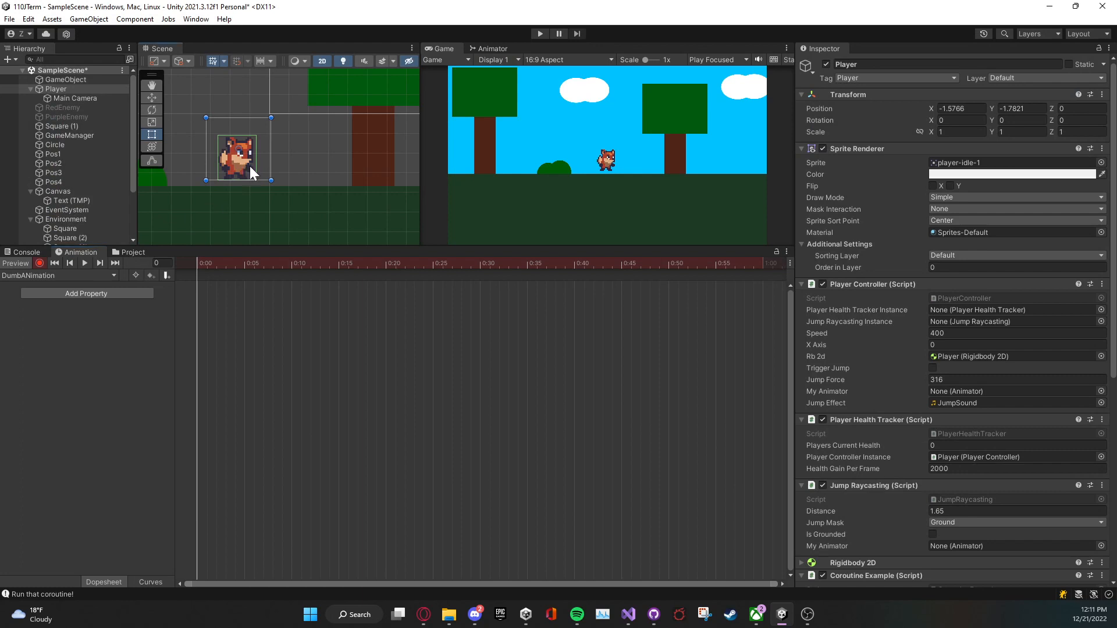
left_click_drag(250, 166, 294, 133)
left_click_drag(302, 261, 292, 259)
left_click_drag(291, 127, 225, 164)
left_click(389, 261)
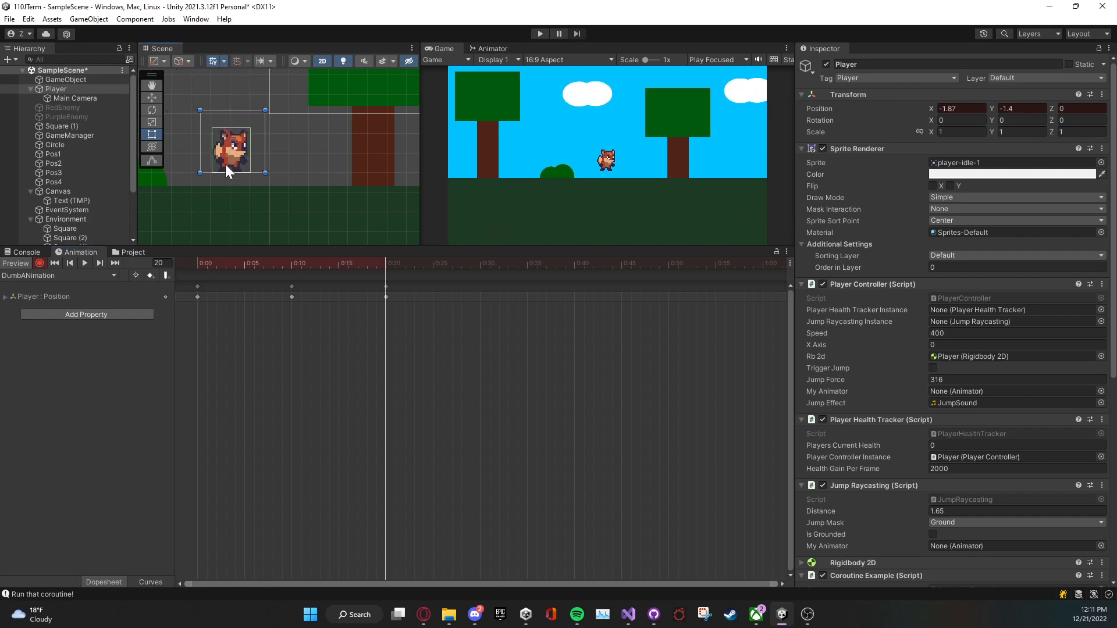
left_click(84, 263)
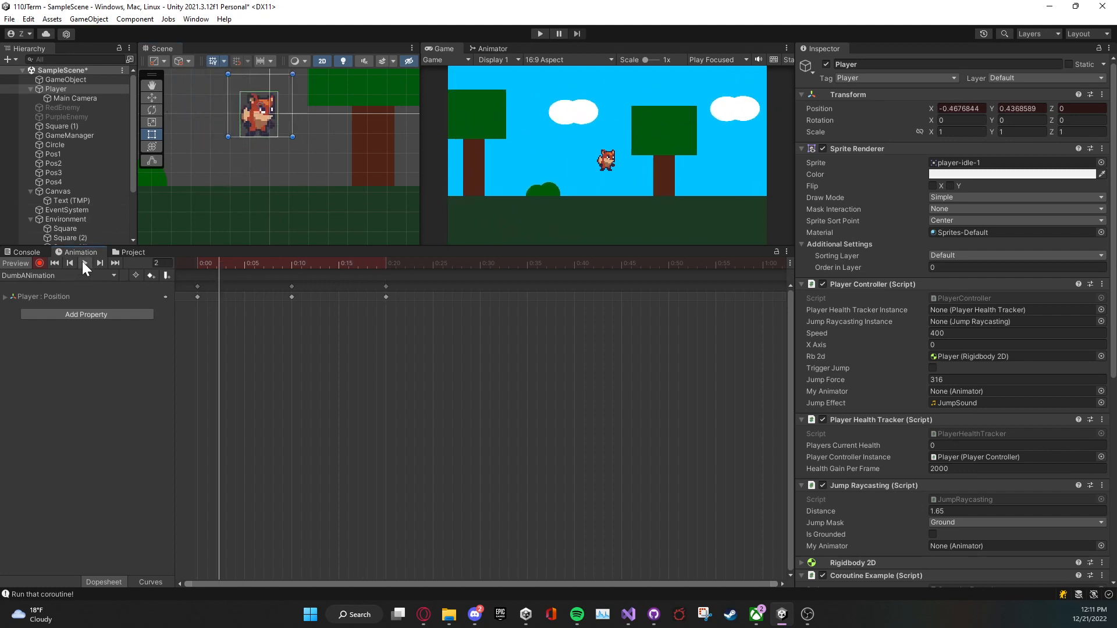